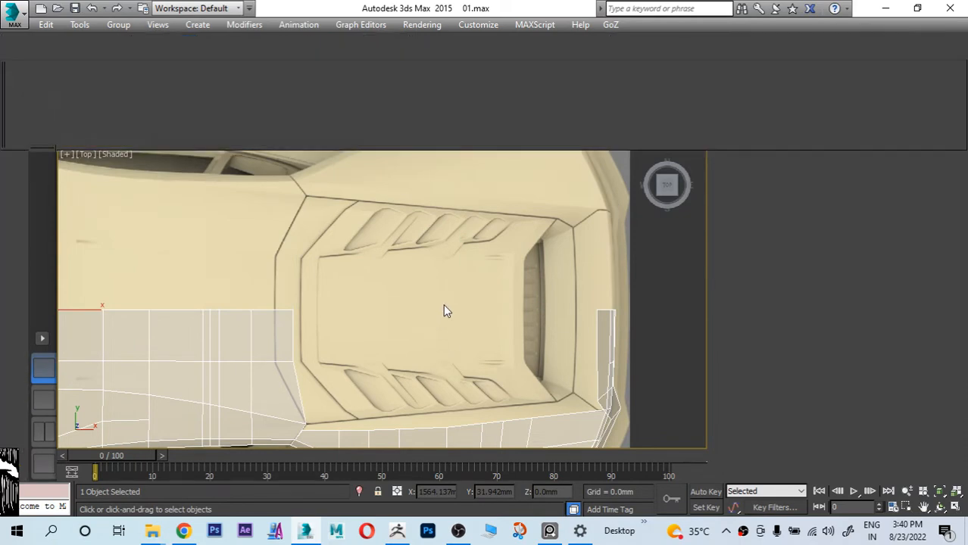
Step: In the top view, nudge the middle vertex of the rear fender's upper border slightly along Y to smooth its curve
key("2")
middle_click_drag(426, 329, 472, 228)
scroll(499, 302, "up", 4)
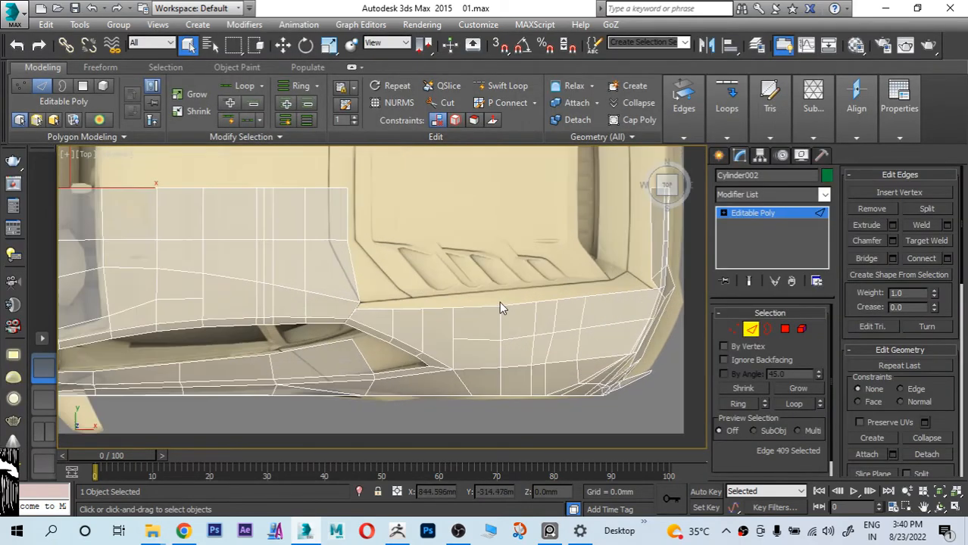
middle_click_drag(499, 301, 424, 267)
key("alt+x")
key("alt+x")
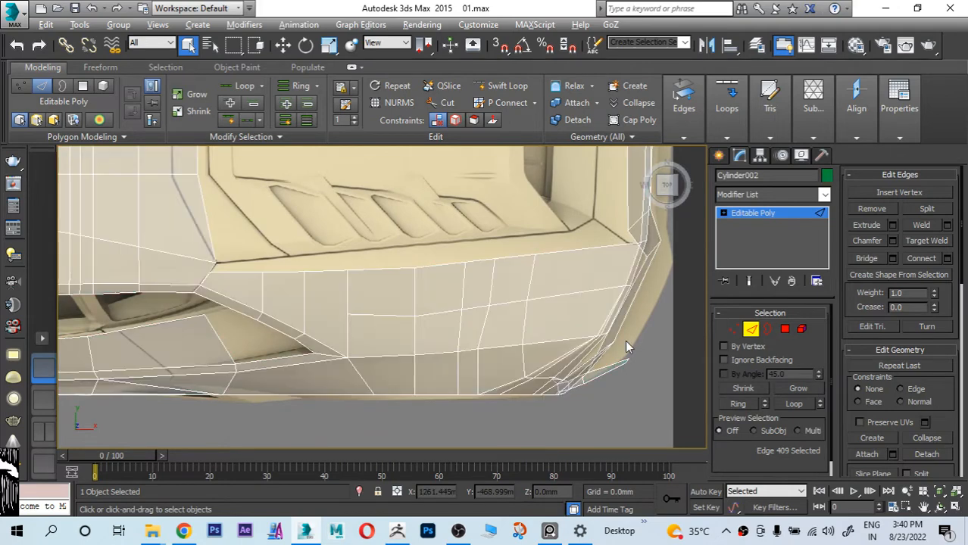
left_click(732, 330)
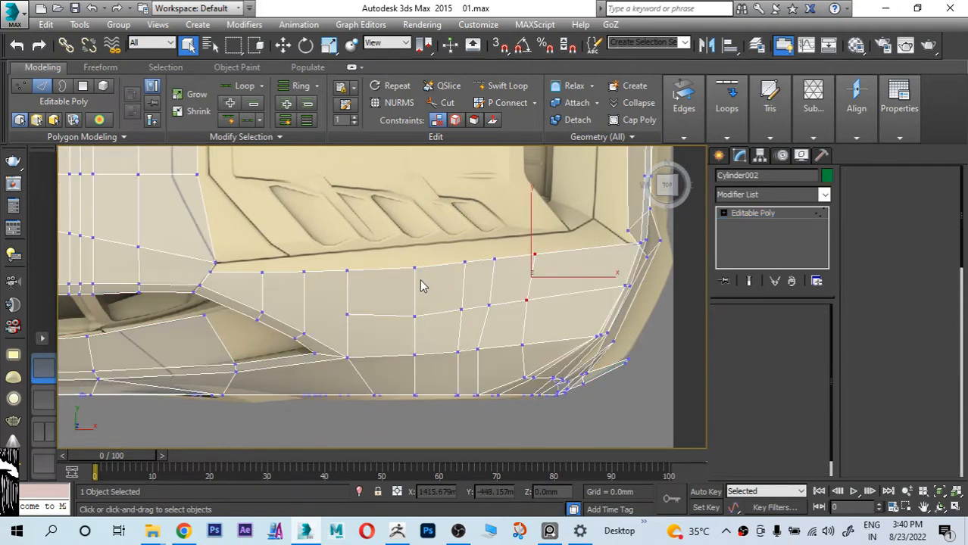
scroll(421, 281, "up", 3)
key("w")
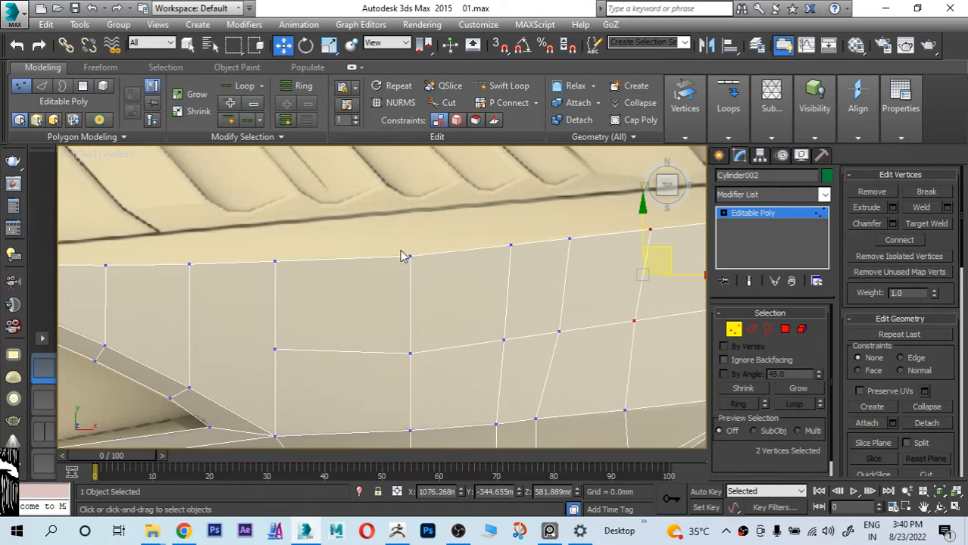
left_click(410, 256)
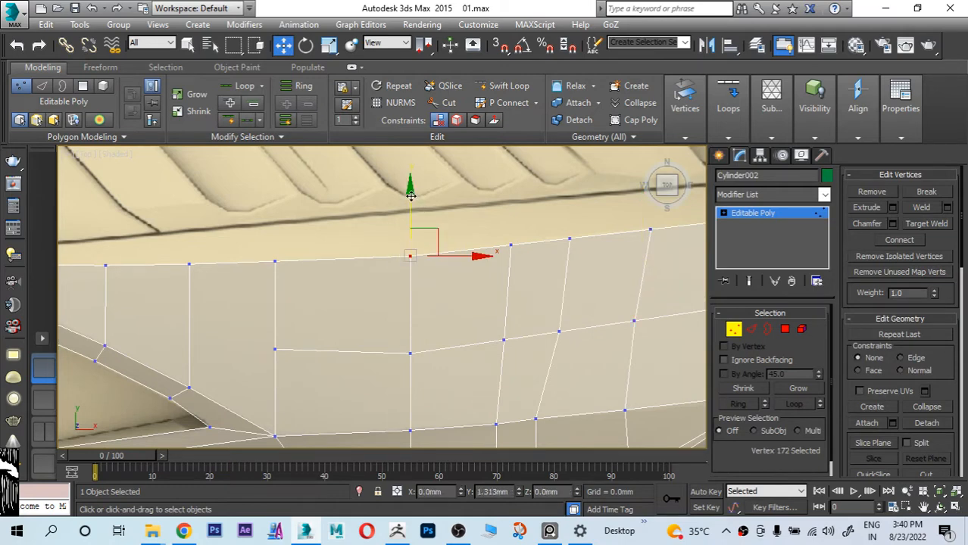
left_click_drag(411, 196, 411, 198)
Step: Nudge the next vertex toward the rear on the fender's upper border slightly outward along Y
scroll(345, 271, "down", 2)
scroll(283, 270, "up", 1)
middle_click_drag(227, 271, 294, 301)
scroll(287, 259, "up", 3)
scroll(484, 302, "down", 3)
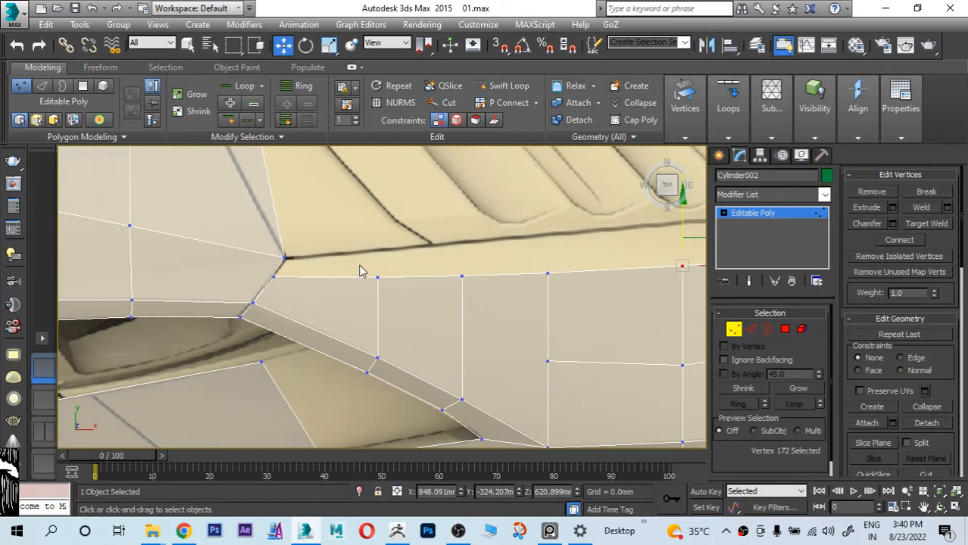
middle_click_drag(361, 269, 181, 305)
middle_click_drag(388, 308, 35, 301)
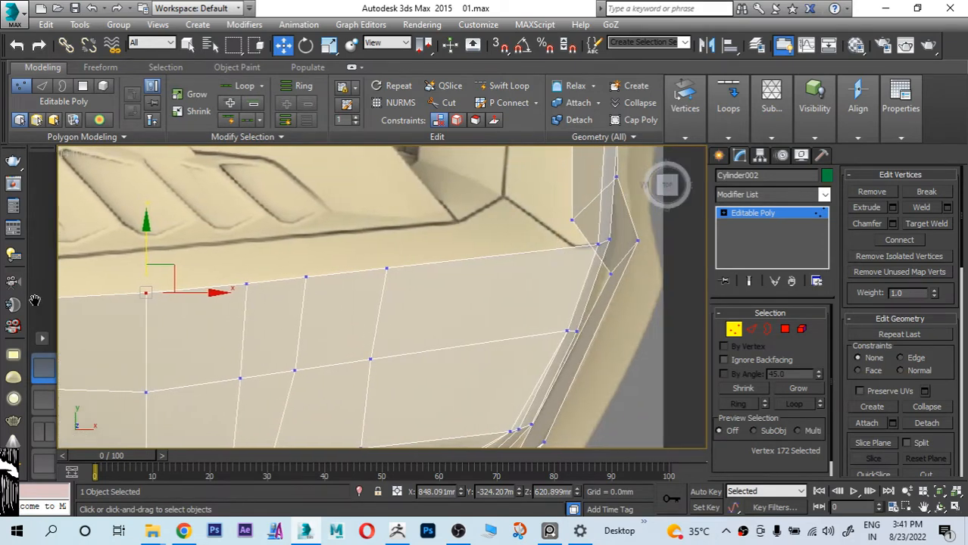
middle_click_drag(116, 303, 373, 315)
left_click(398, 284)
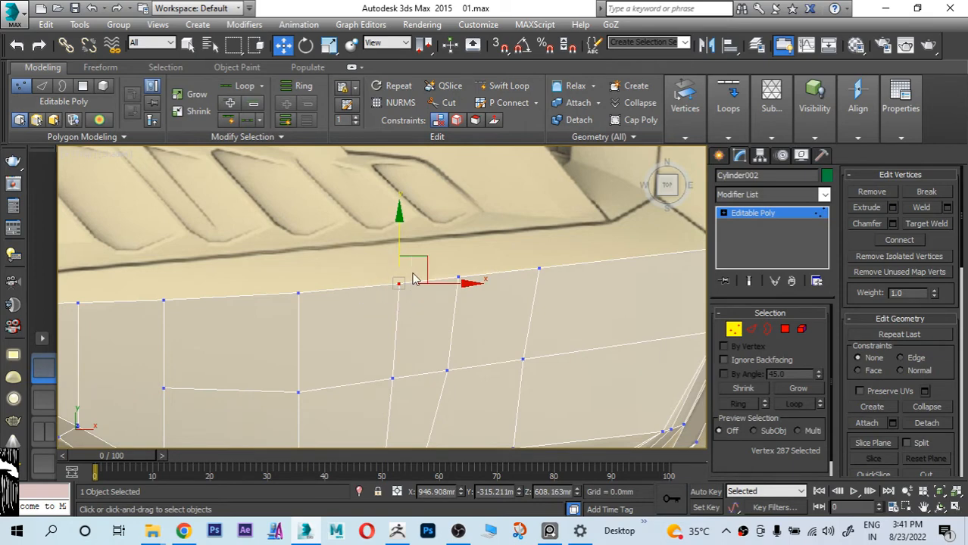
left_click_drag(400, 235, 400, 234)
Step: Try to target-weld the front end vertex of the fender's upper border to the roof corner vertex
middle_click_drag(437, 283, 472, 268)
middle_click_drag(462, 317, 475, 264)
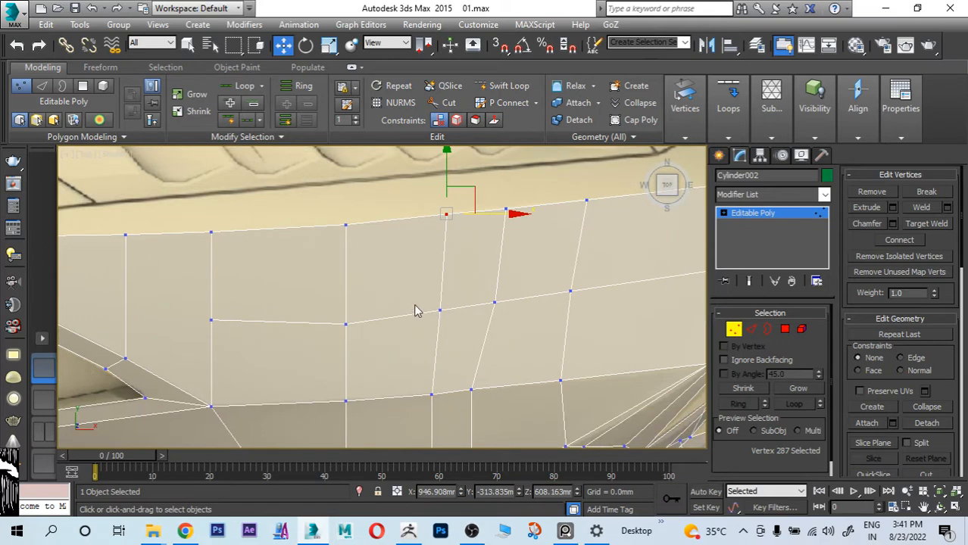
scroll(319, 327, "down", 2)
middle_click_drag(312, 329, 539, 324)
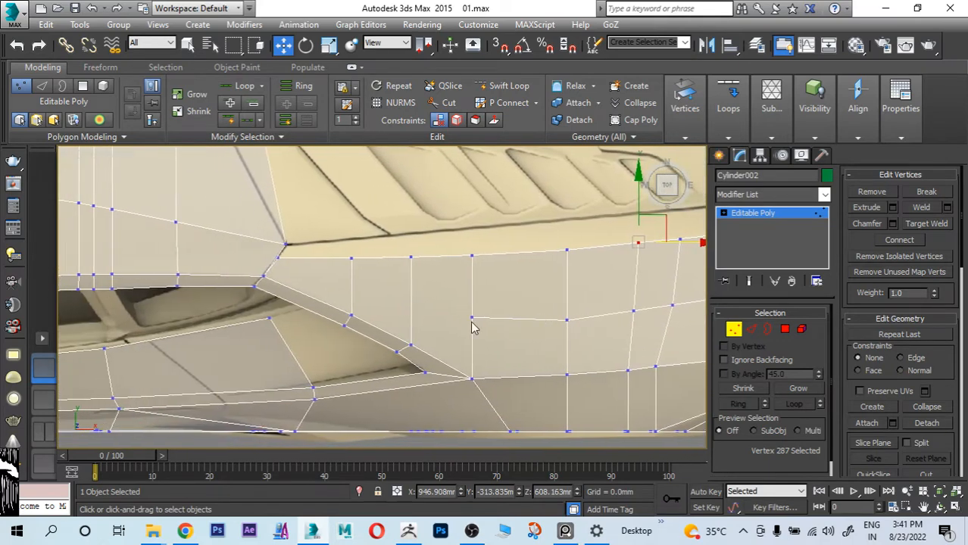
mouse_move(290, 286)
middle_mouse_down()
mouse_move(298, 307)
mouse_move(294, 300)
middle_mouse_up()
scroll(296, 294, "up", 4)
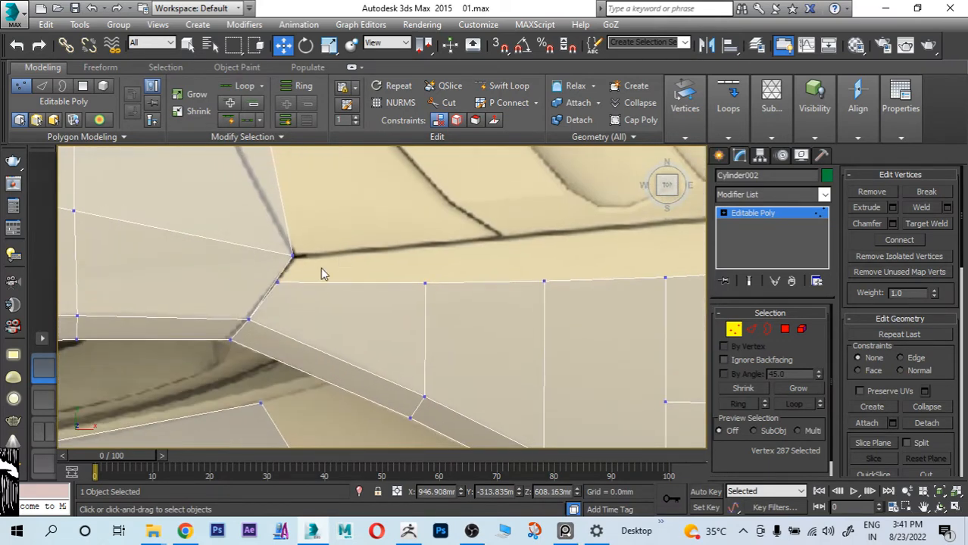
left_click(928, 224)
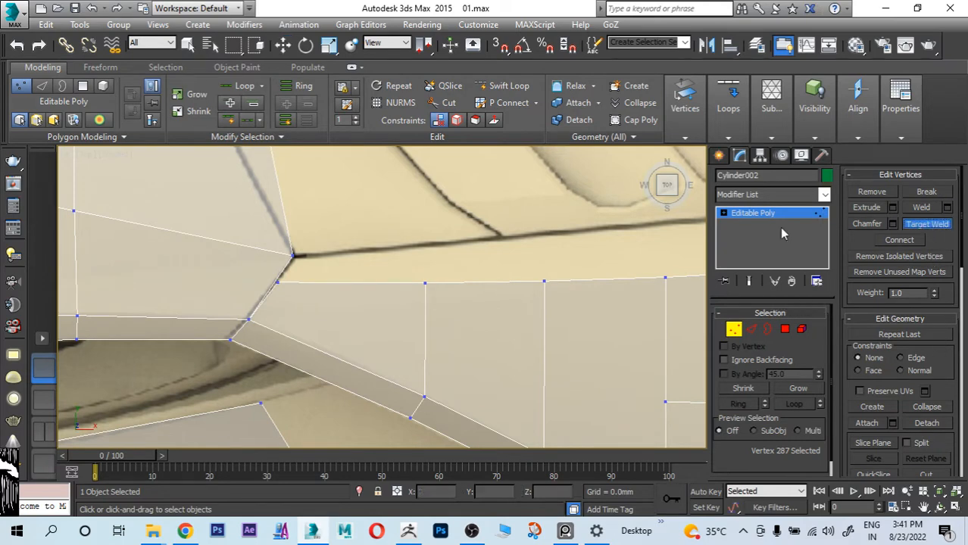
left_click(277, 284)
left_click(293, 256)
scroll(287, 301, "down", 2)
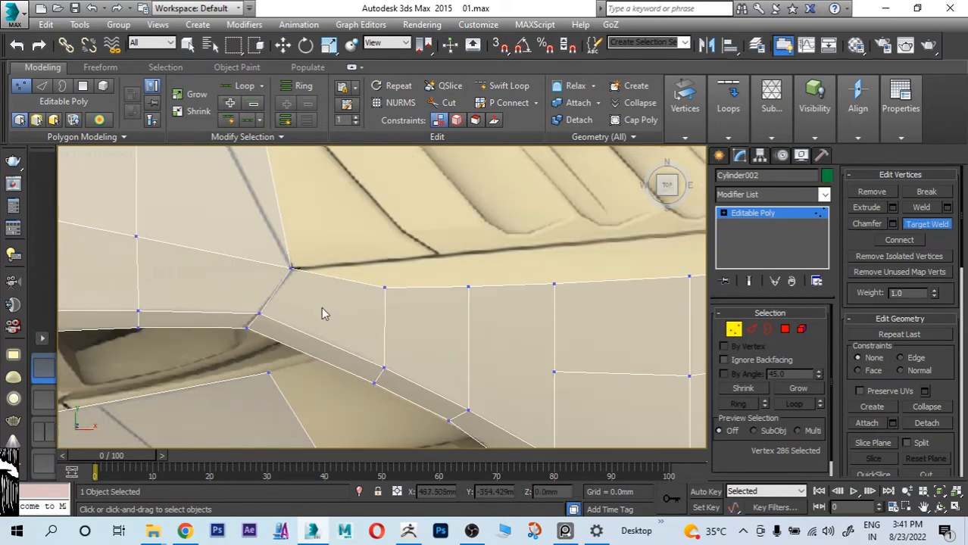
key("ctrl+z")
Step: Examine the rear fender mesh and its rear corner against the top reference image in different display modes
scroll(321, 307, "down", 3)
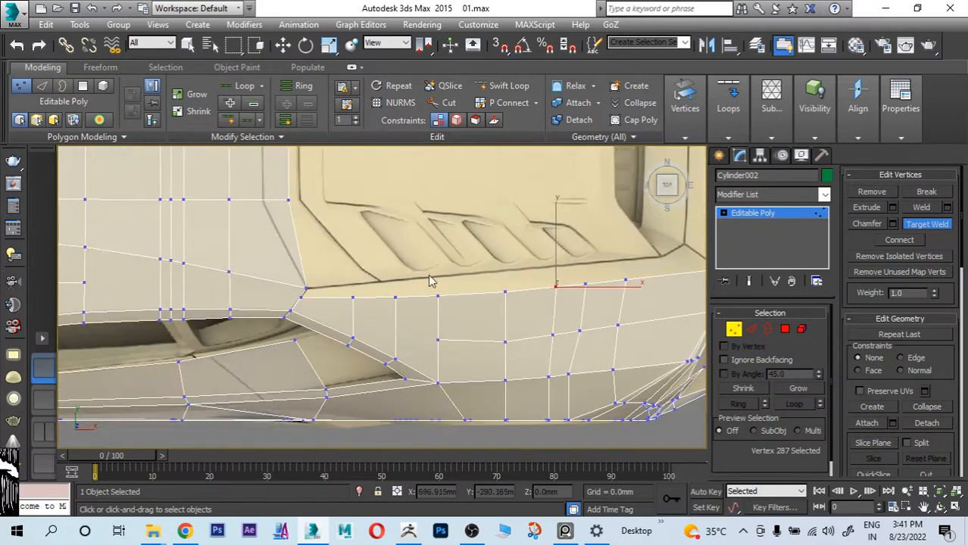
middle_click_drag(542, 278, 287, 278)
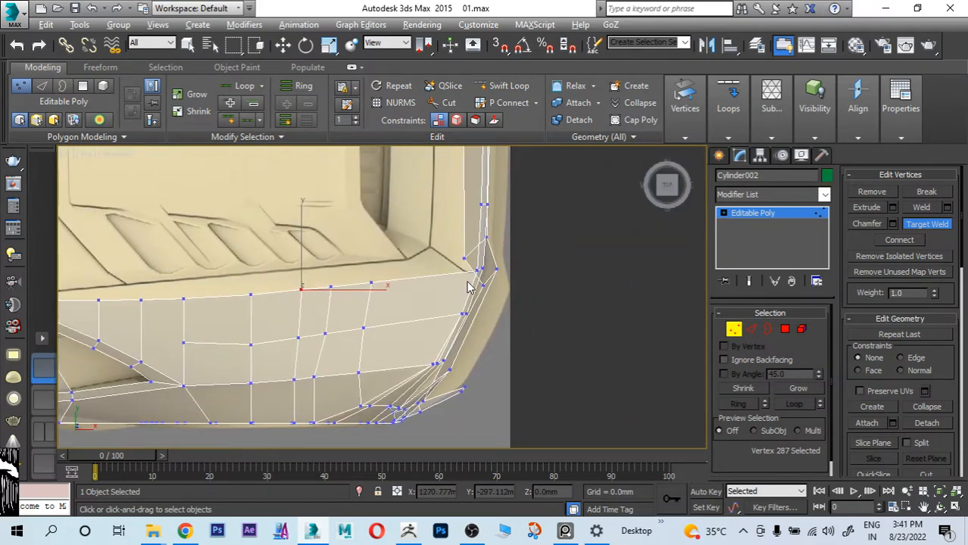
key("F3")
key("F3")
key("F3")
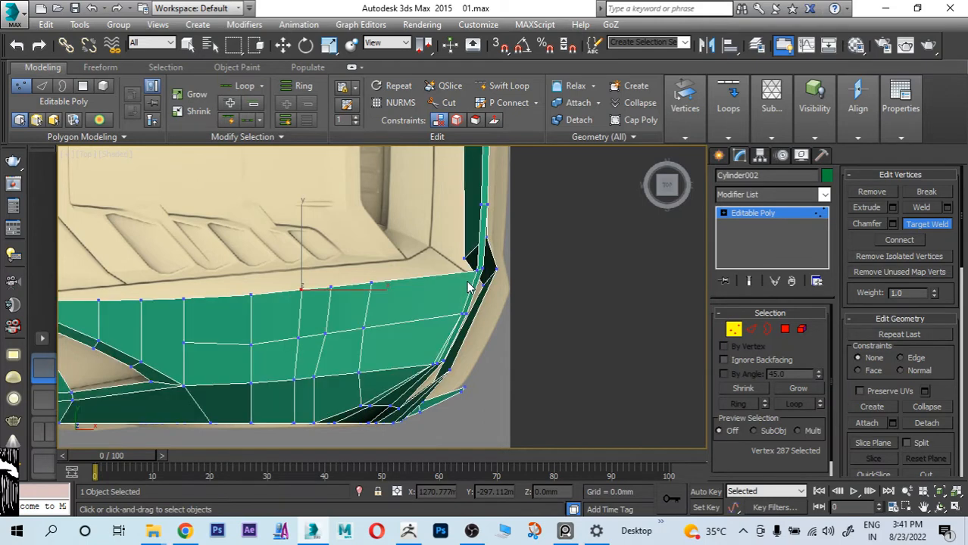
key("F3")
key("F3")
key("F3")
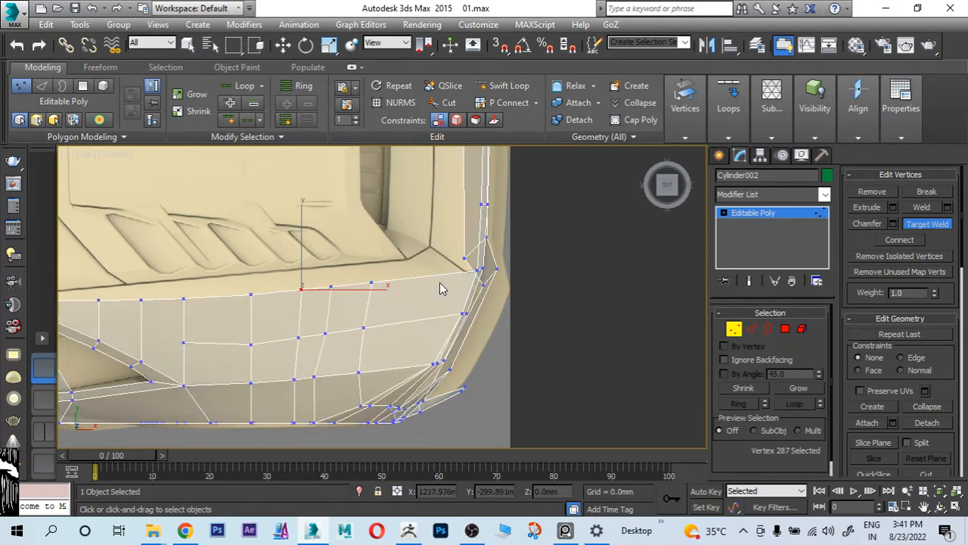
middle_click_drag(440, 283, 508, 297)
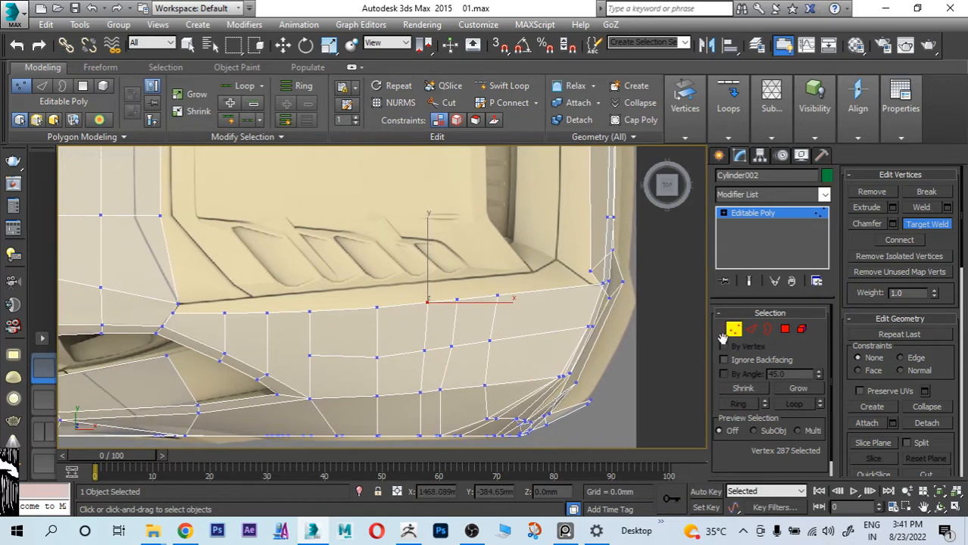
Step: Extrude the rear fender's upper border edges toward the engine cover, leaving out the rearmost edges of the loop
left_click(751, 330)
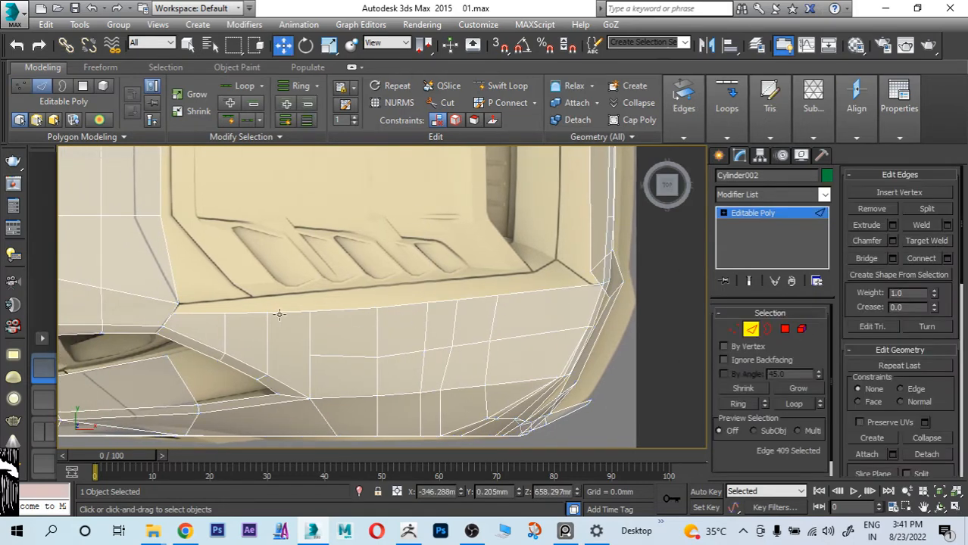
double_click(205, 312)
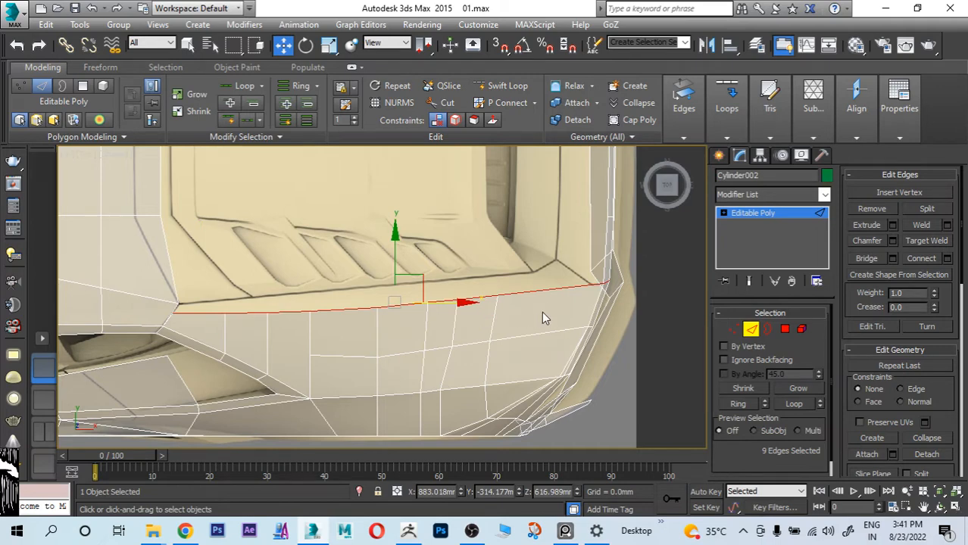
left_click(547, 290, "alt")
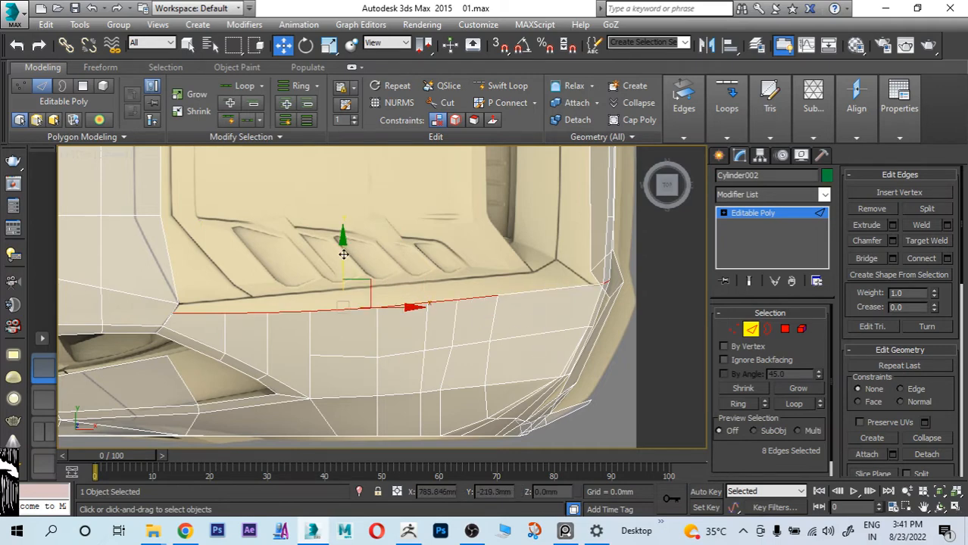
left_click_drag(343, 241, 350, 367)
Step: Flatten the new edge row along Y, then rotate and move it onto the panel line beside the engine cover
key("r")
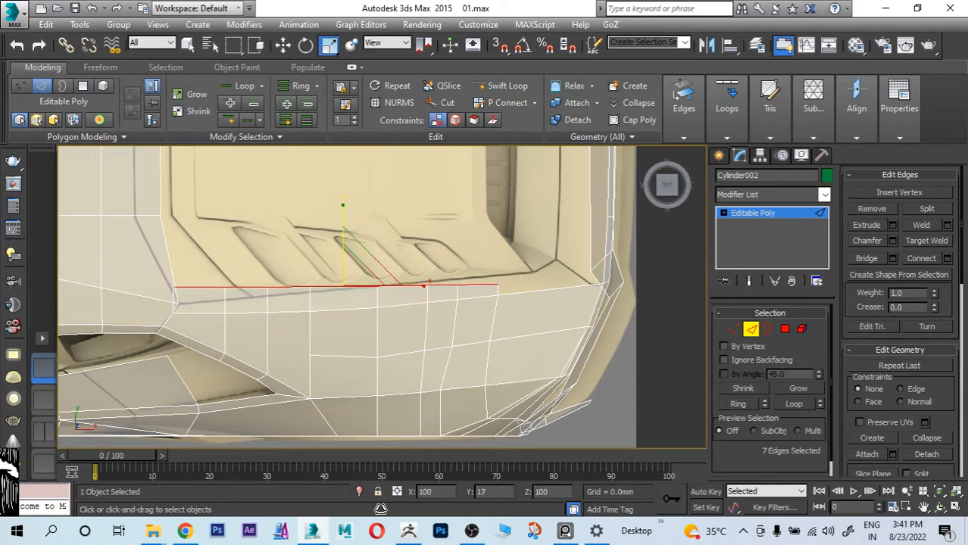
left_click_drag(381, 509, 715, 276)
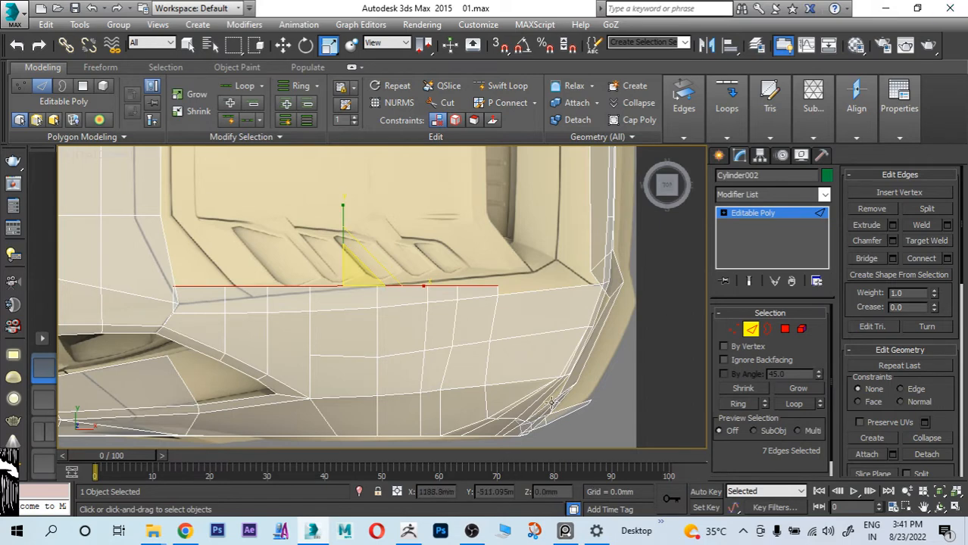
key("e")
left_click_drag(404, 275, 405, 272)
key("w")
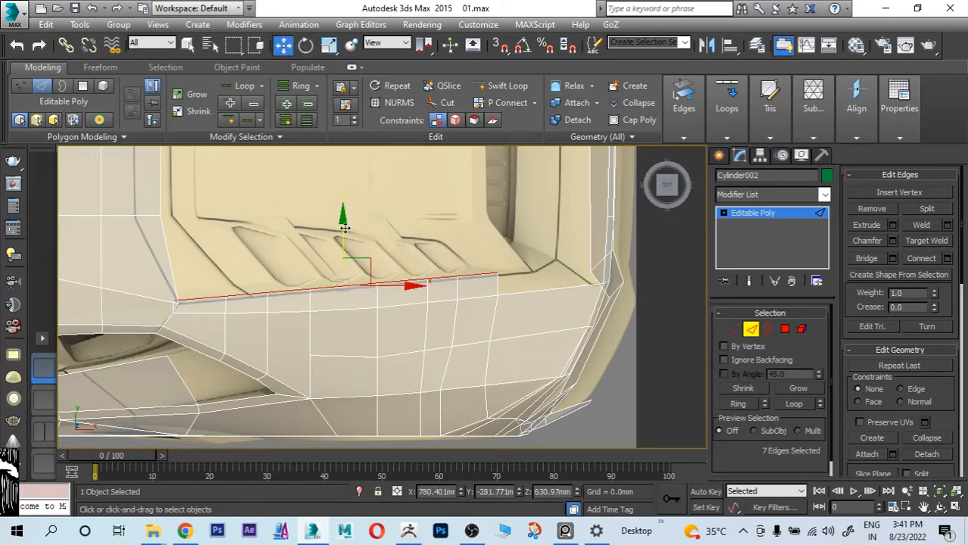
left_click_drag(344, 227, 347, 235)
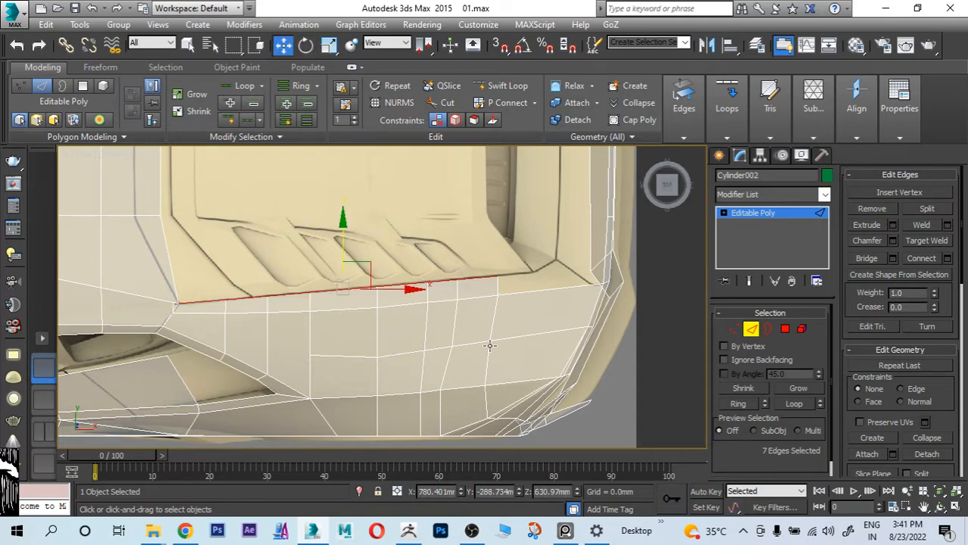
Step: Check the extruded strip's height and its front end near the roof against the reference in the front view
key("alt+w")
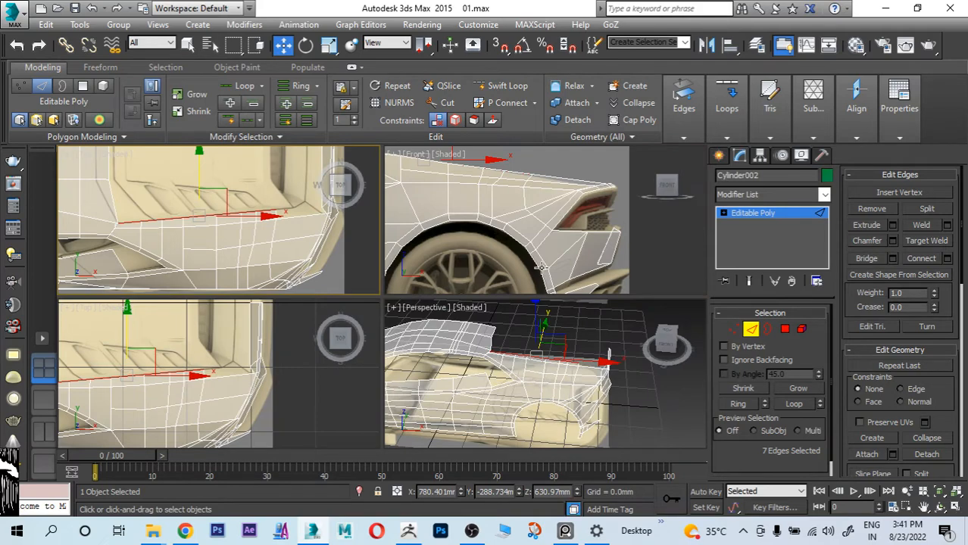
key("alt+w")
middle_click_drag(550, 322, 506, 323)
scroll(506, 324, "down", 3)
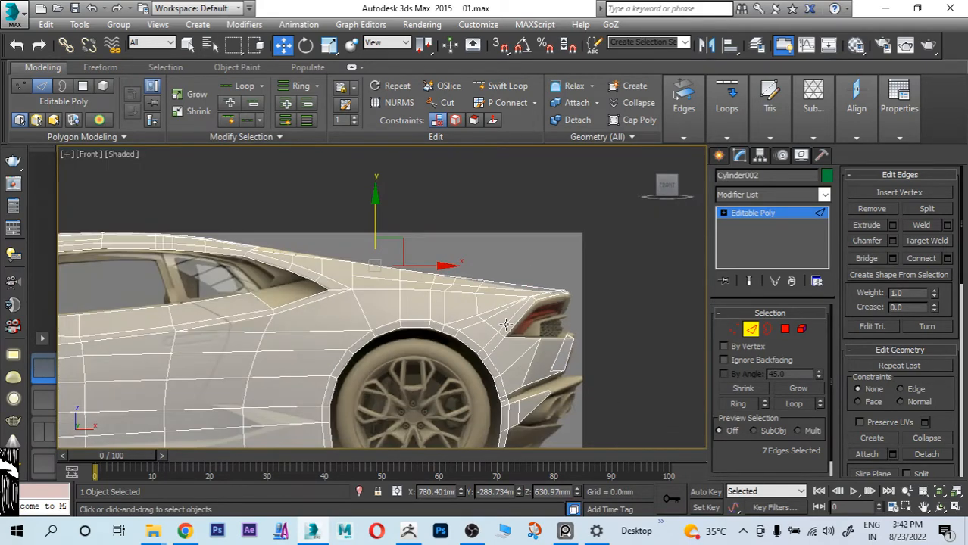
scroll(292, 245, "up", 5)
scroll(193, 278, "up", 3)
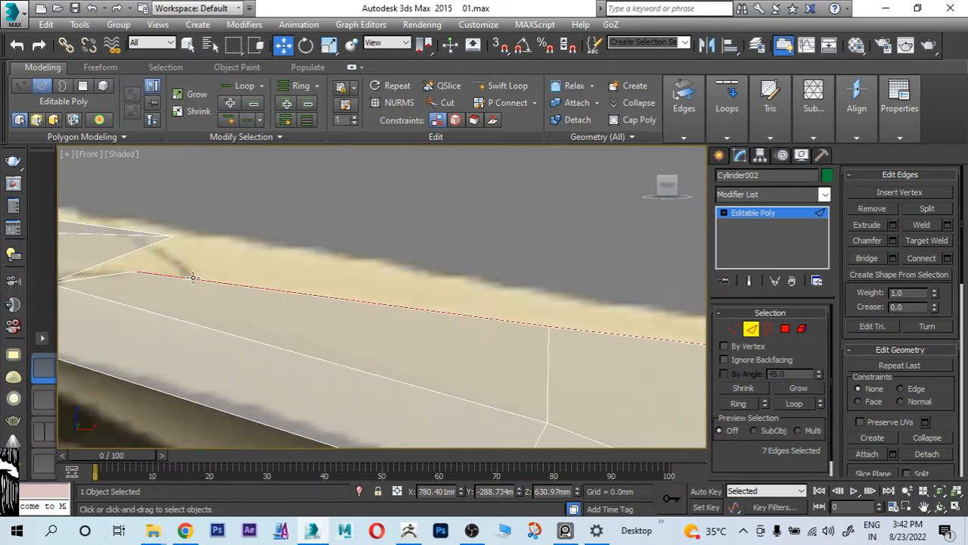
middle_click_drag(193, 278, 505, 314)
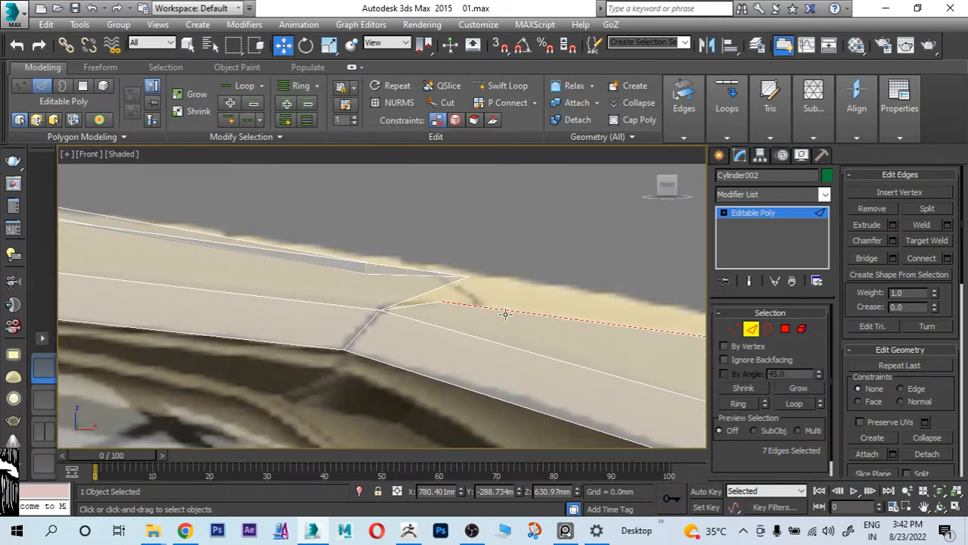
scroll(385, 303, "down", 3)
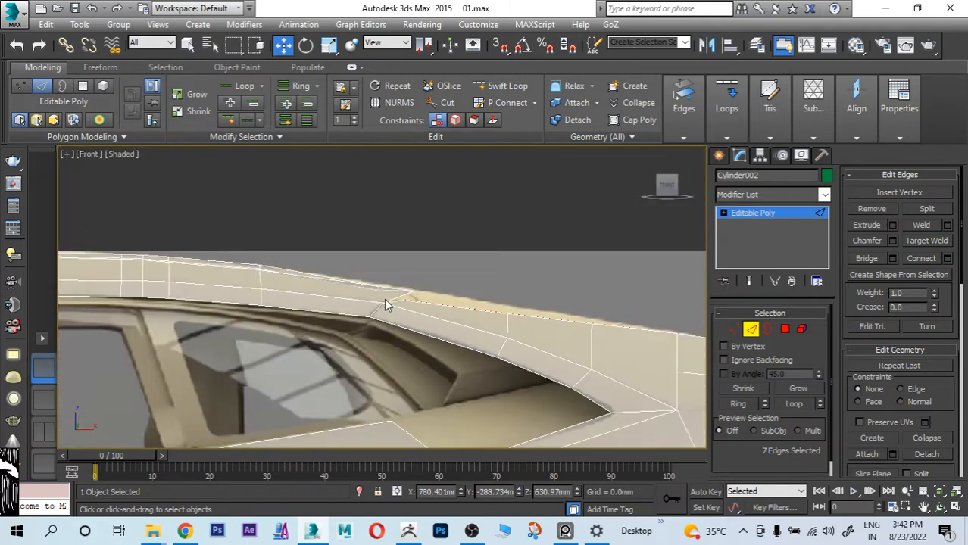
Step: Inspect the gap between the strip's rear end and the tail corner in the top view
key("t")
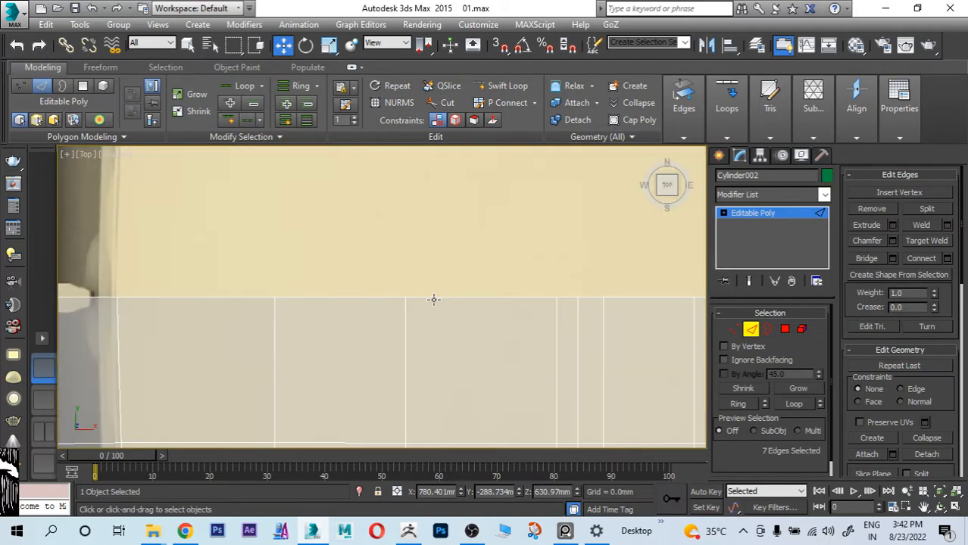
scroll(449, 312, "down", 3)
middle_click_drag(516, 312, 356, 274)
scroll(462, 315, "up", 6)
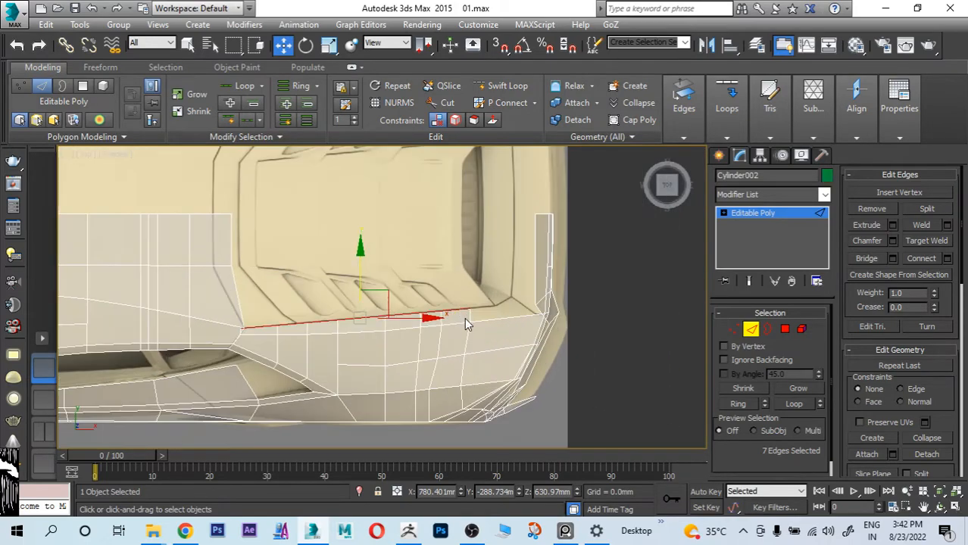
scroll(491, 327, "up", 5)
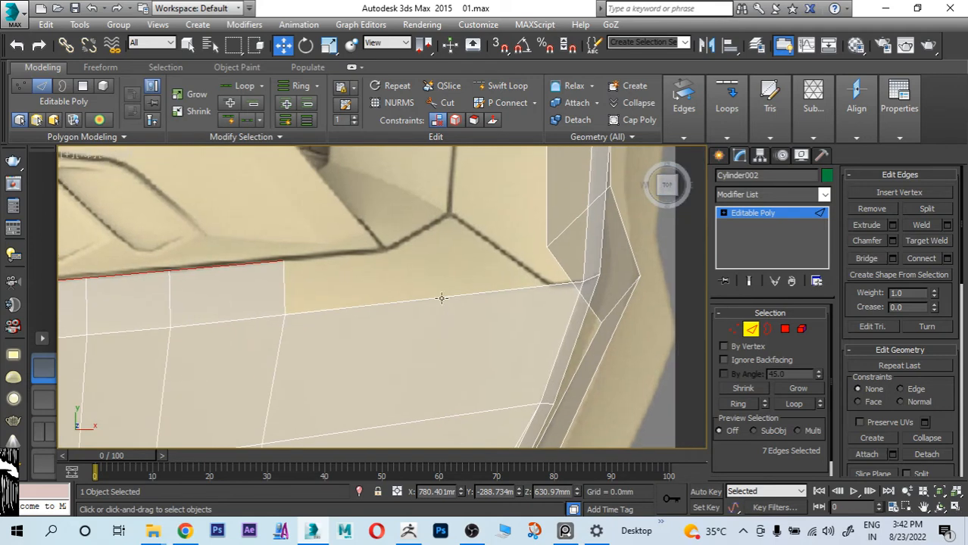
middle_click_drag(532, 305, 472, 305)
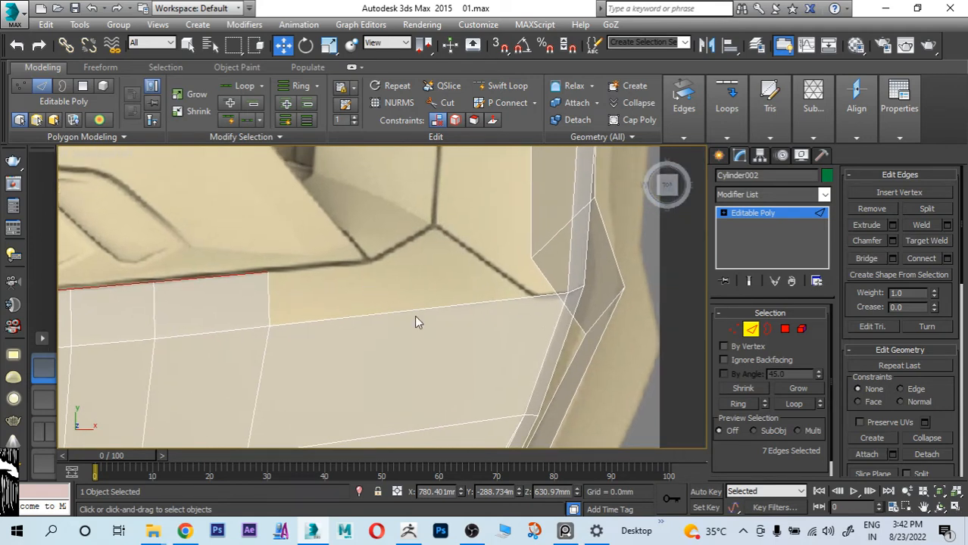
scroll(414, 323, "down", 3)
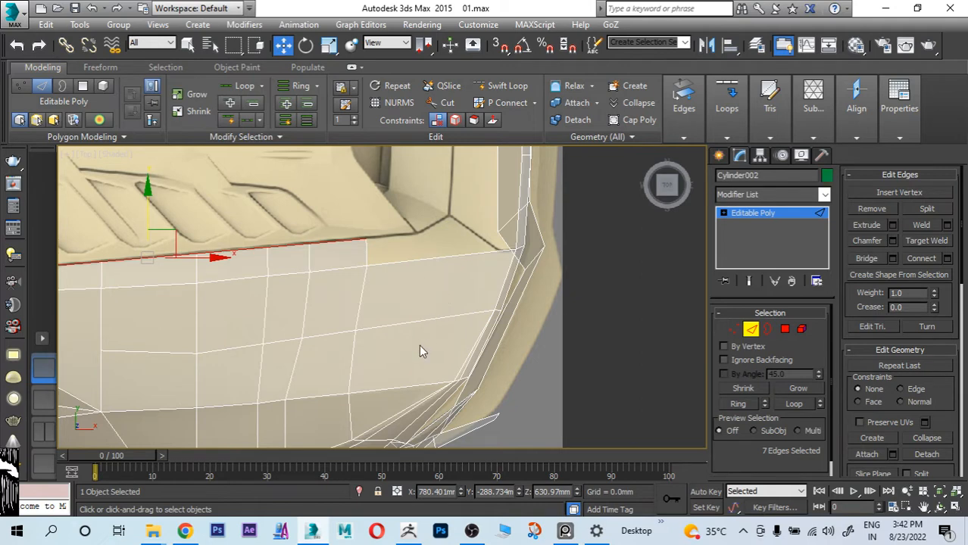
Step: Cut new edges from the fender's upper border down across two rows of polygons, between the strip's rear end and the tail corner
left_click(451, 106)
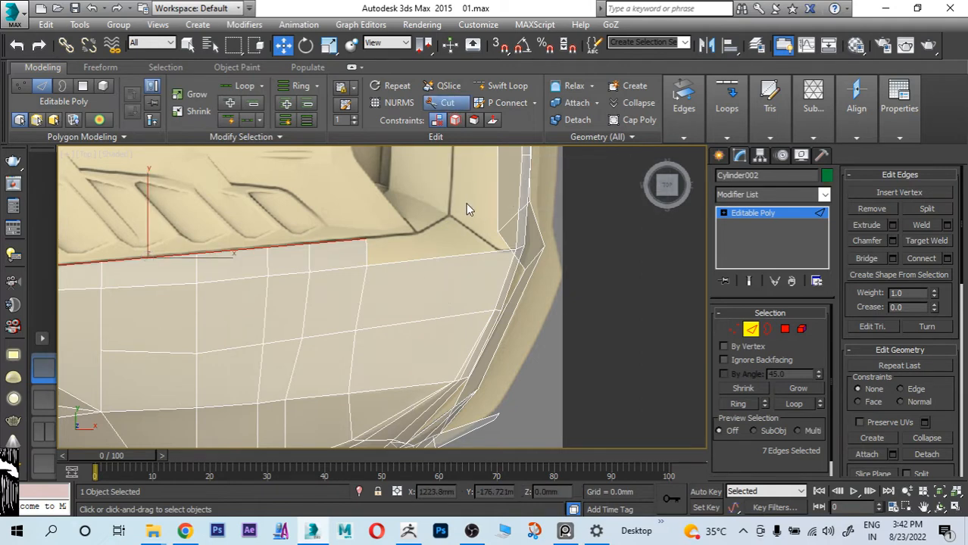
left_click(432, 259)
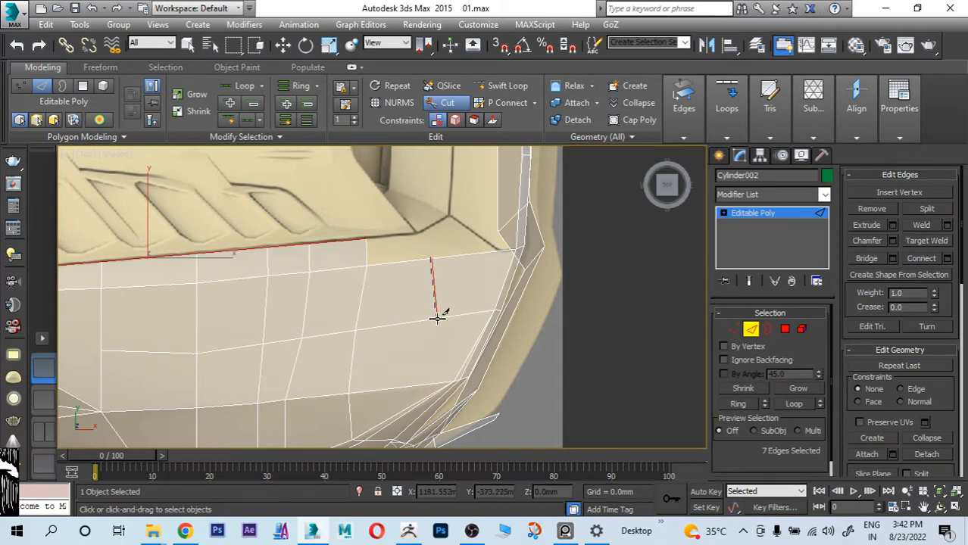
scroll(437, 319, "up", 4)
left_click(472, 199)
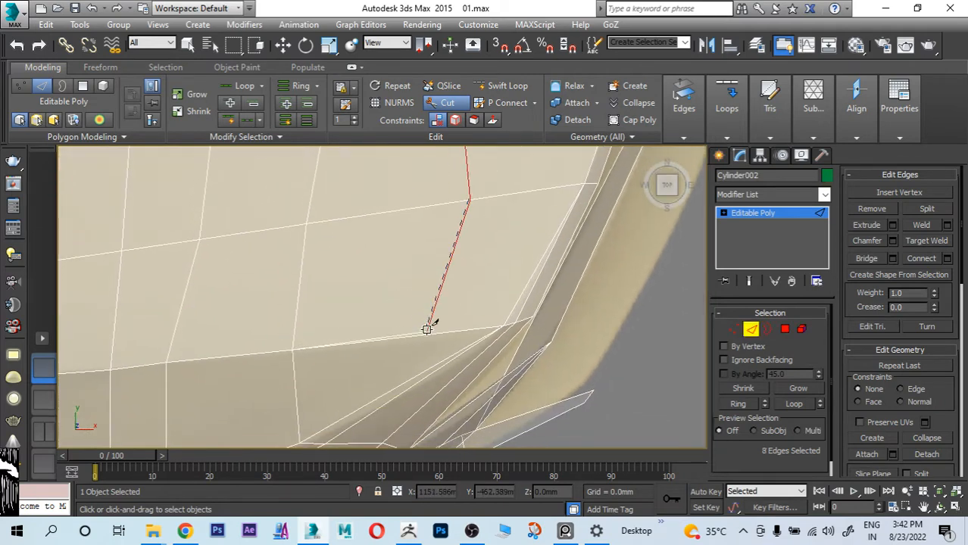
left_click(424, 335)
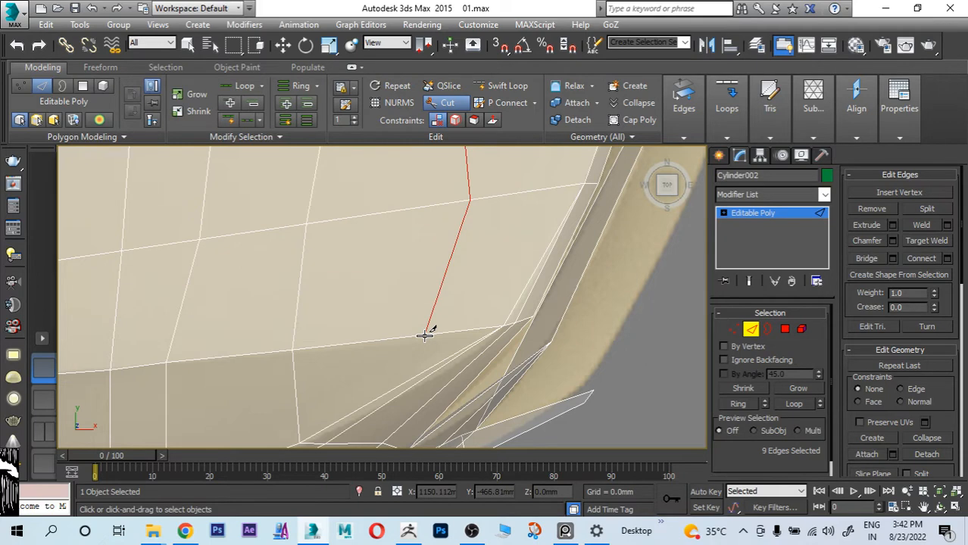
right_click(442, 327)
Step: Extrude the rearmost upper border edge behind the new cut about 32 mm along Y toward the engine cover
middle_click_drag(467, 291, 458, 452)
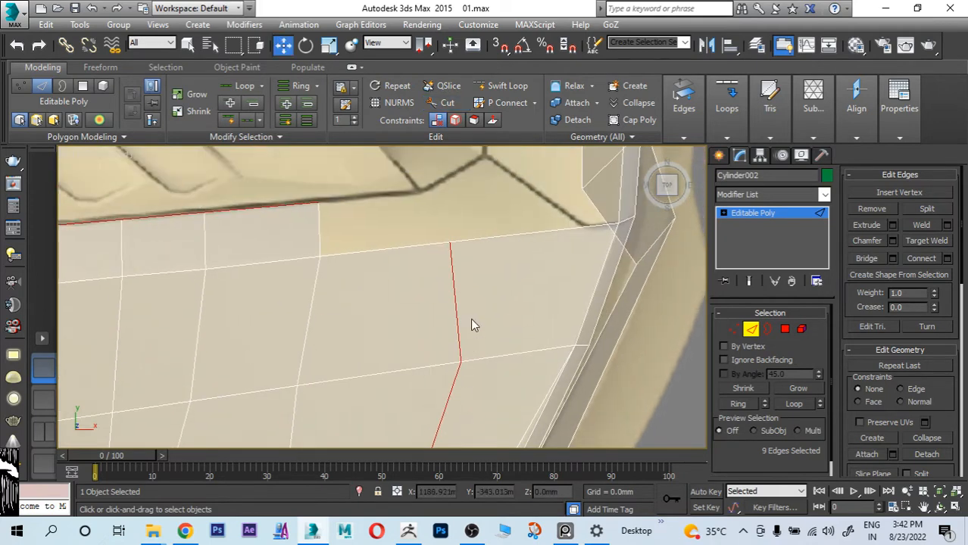
middle_click_drag(469, 309, 473, 356)
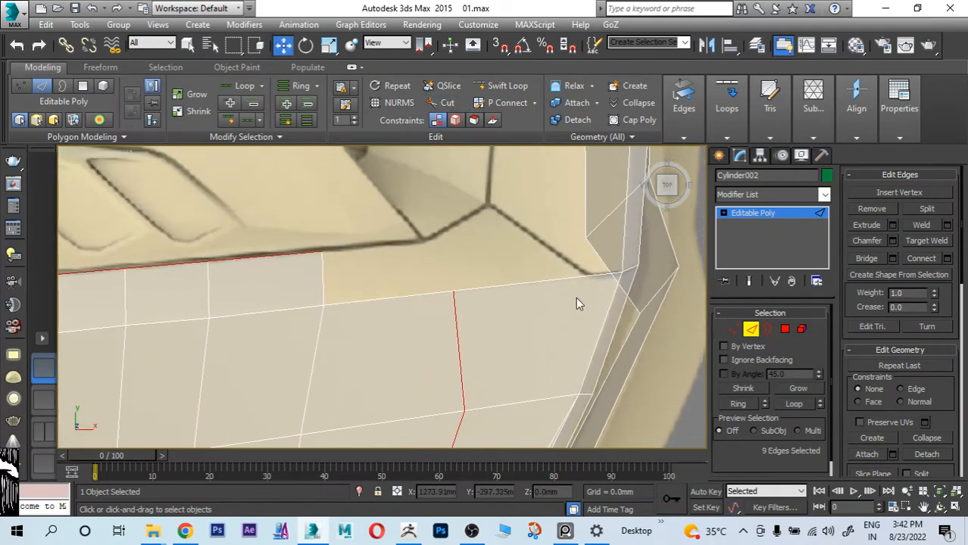
left_click(513, 286)
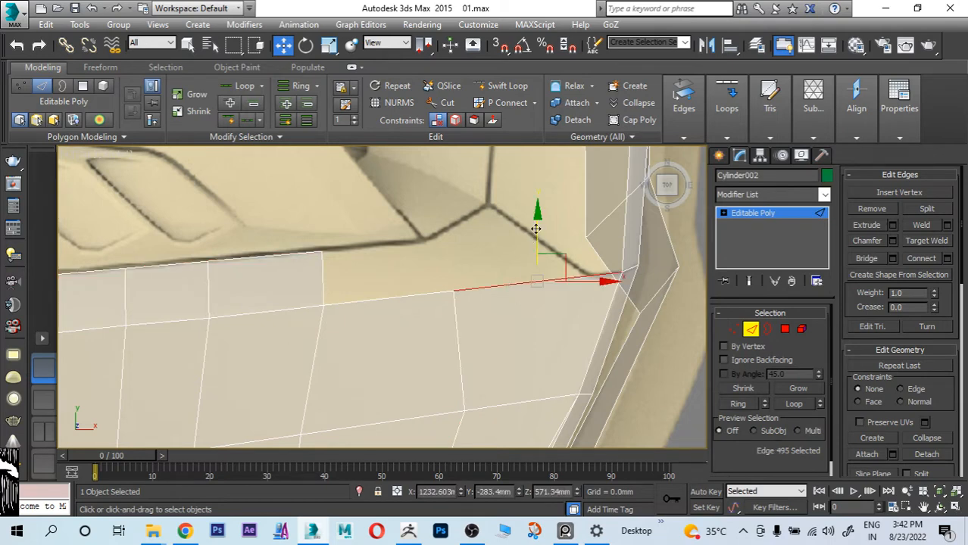
left_click_drag(535, 228, 536, 184, "shift")
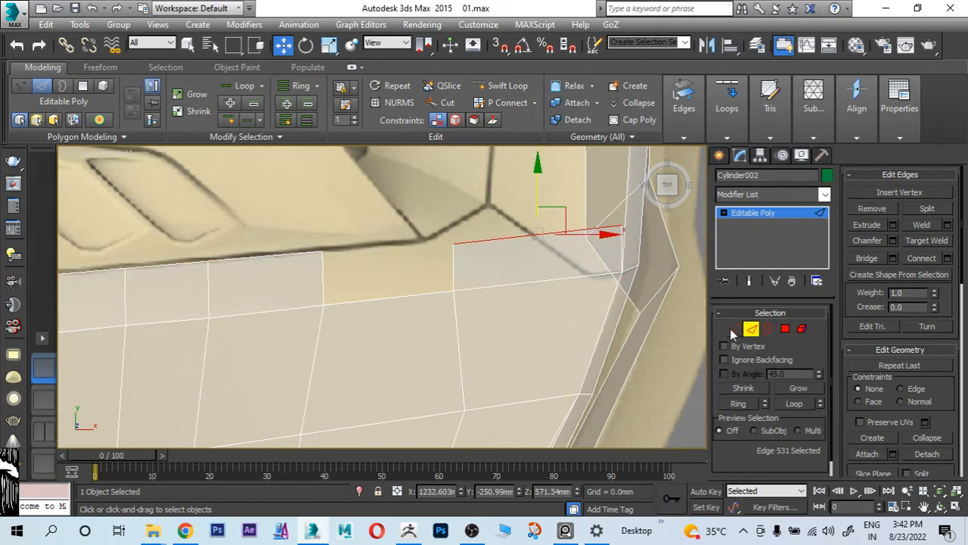
Step: Move the extruded polygon's two free vertices onto the corners of the panel line at the engine cover's rear end
left_click(733, 329)
left_click(620, 227)
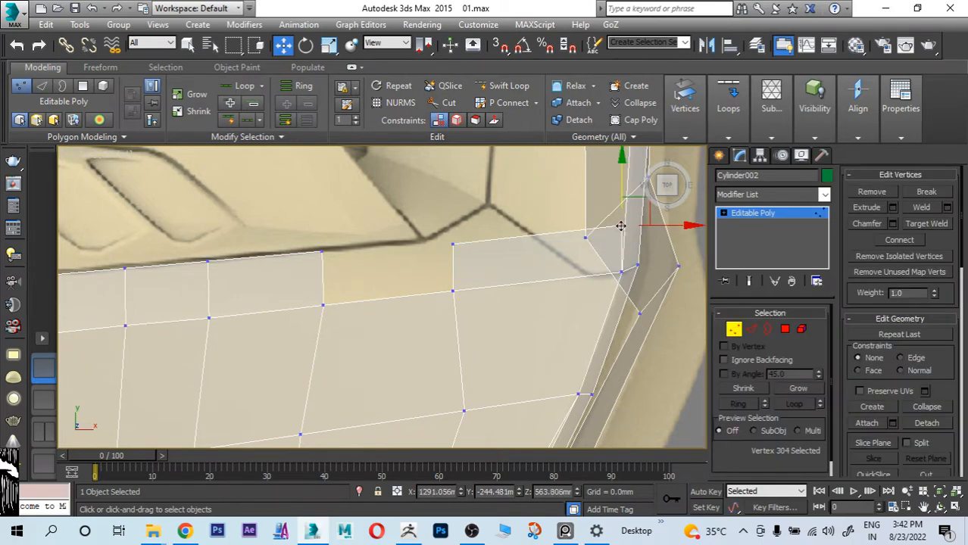
left_click_drag(621, 226, 519, 203)
left_click_drag(621, 203, 485, 207)
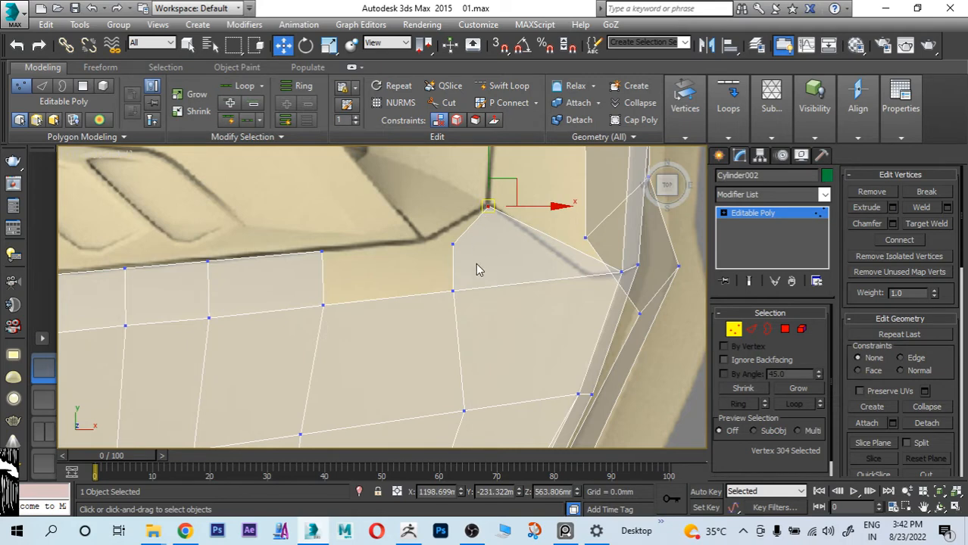
left_click(453, 246)
left_click_drag(452, 246, 420, 241)
scroll(436, 281, "up", 3)
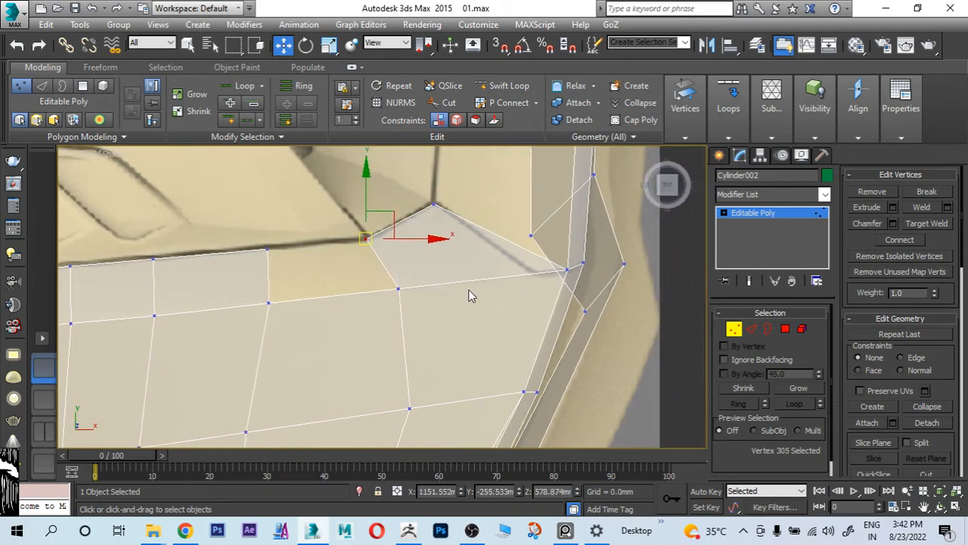
Step: Bridge the open side edges of the long strip and the rear corner polygon, with see-through display off
scroll(470, 296, "down", 2)
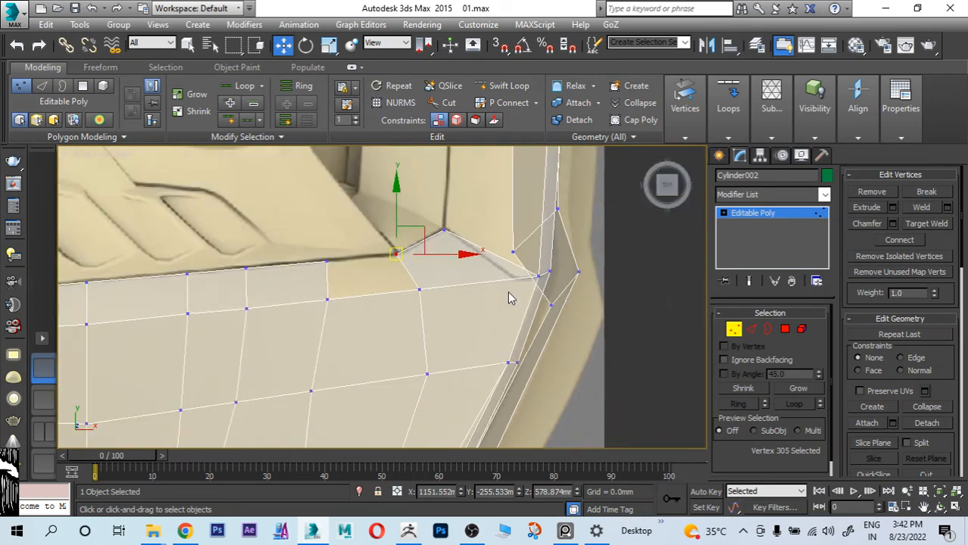
key("alt+x")
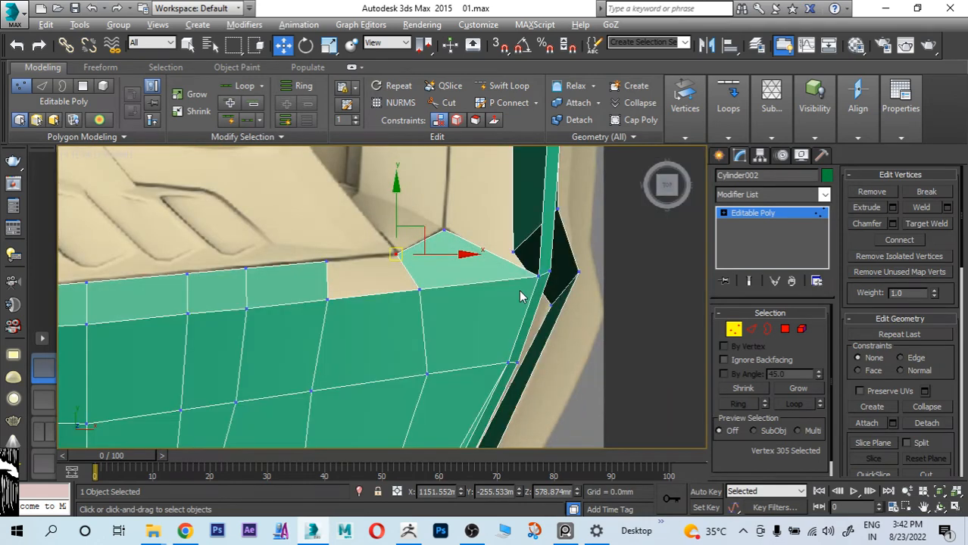
left_click(751, 328)
left_click(326, 285, "ctrl")
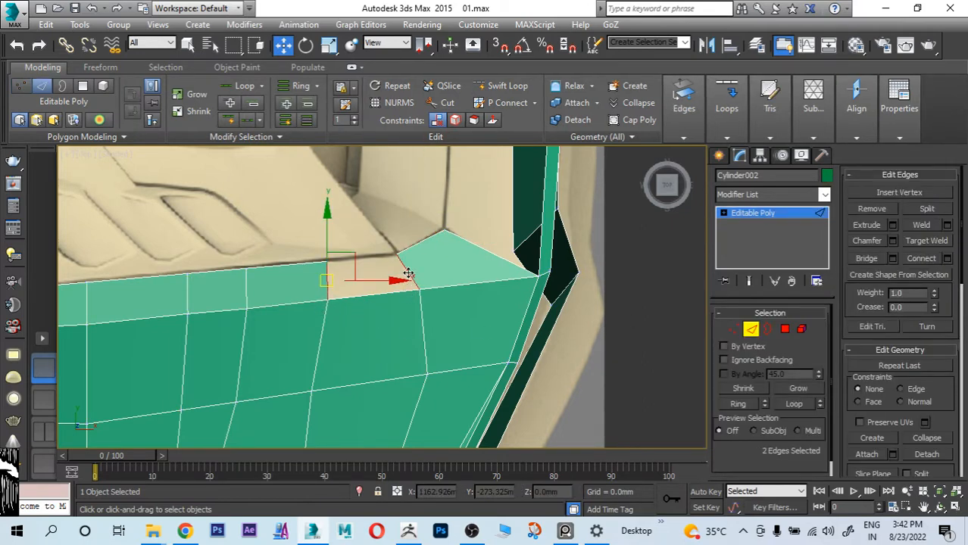
left_click(867, 259)
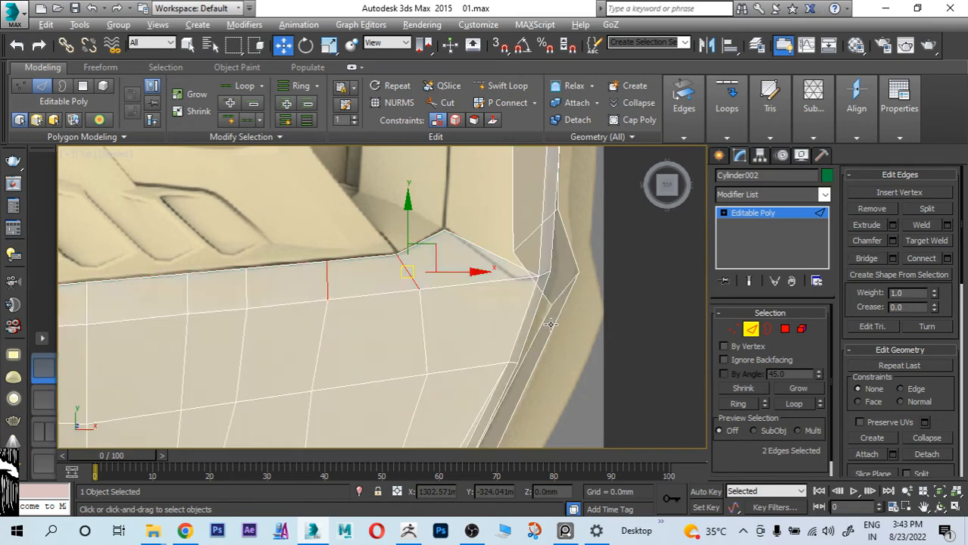
Step: Lower the rear corner polygon's innermost vertex to a Z height of about 551 mm in the perspective view
scroll(551, 326, "down", 4)
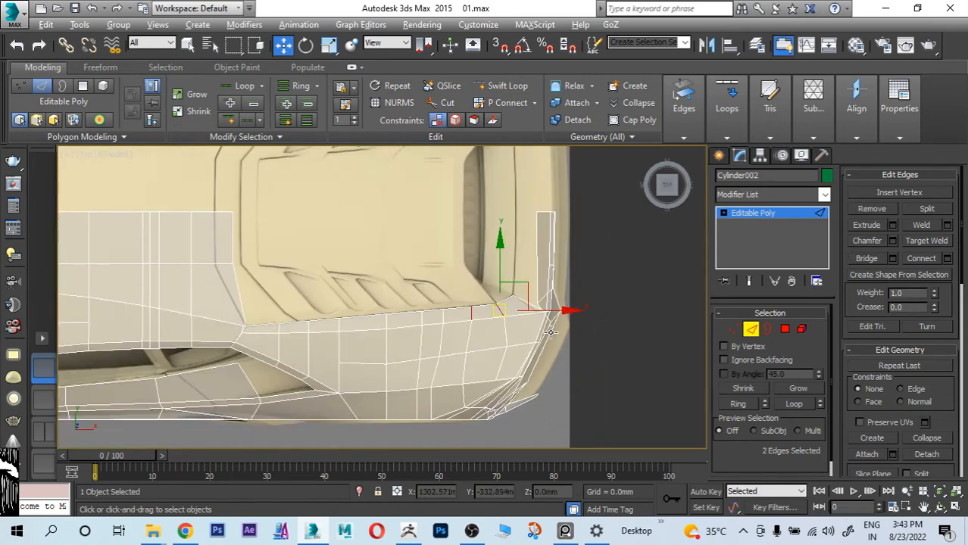
key("alt+w")
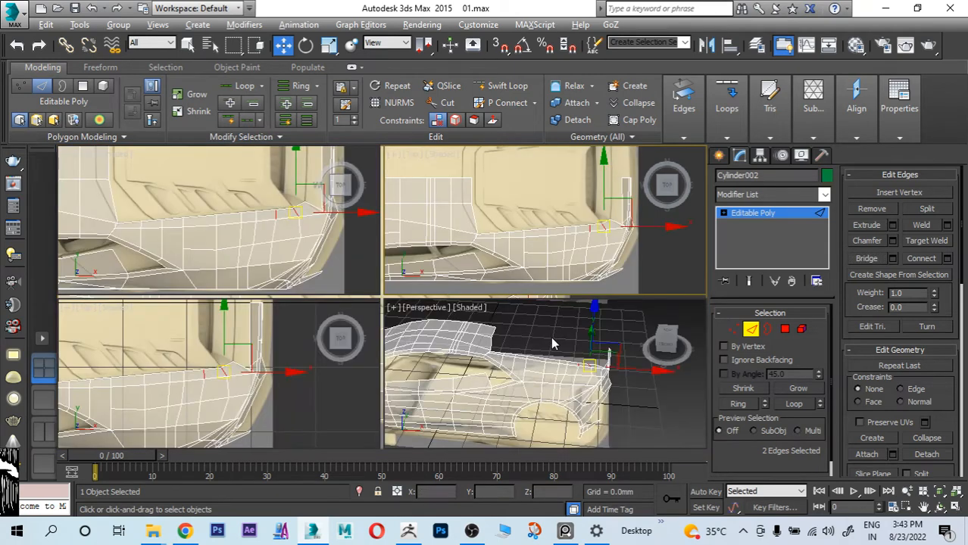
key("alt+w")
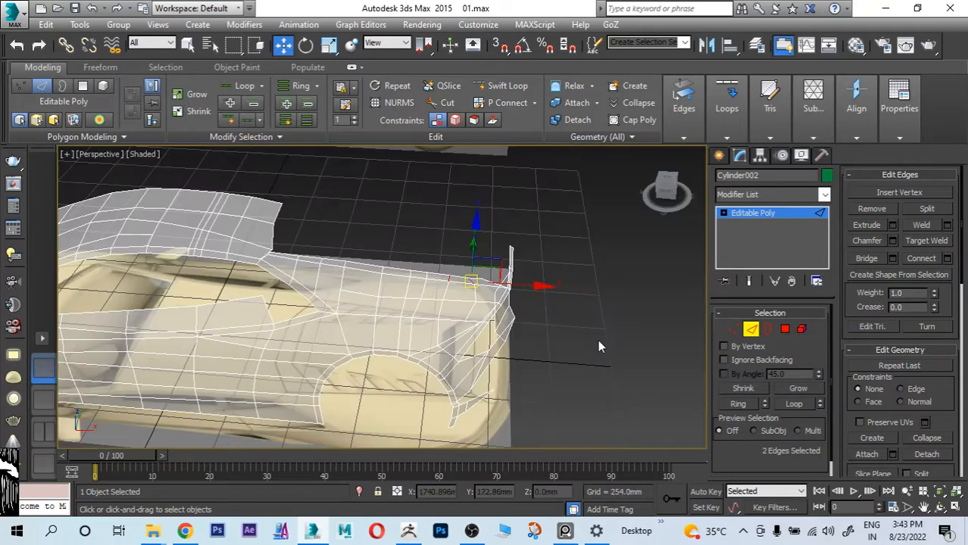
middle_click_drag(597, 347, 425, 314, "alt")
scroll(405, 274, "up", 4)
left_click(733, 330)
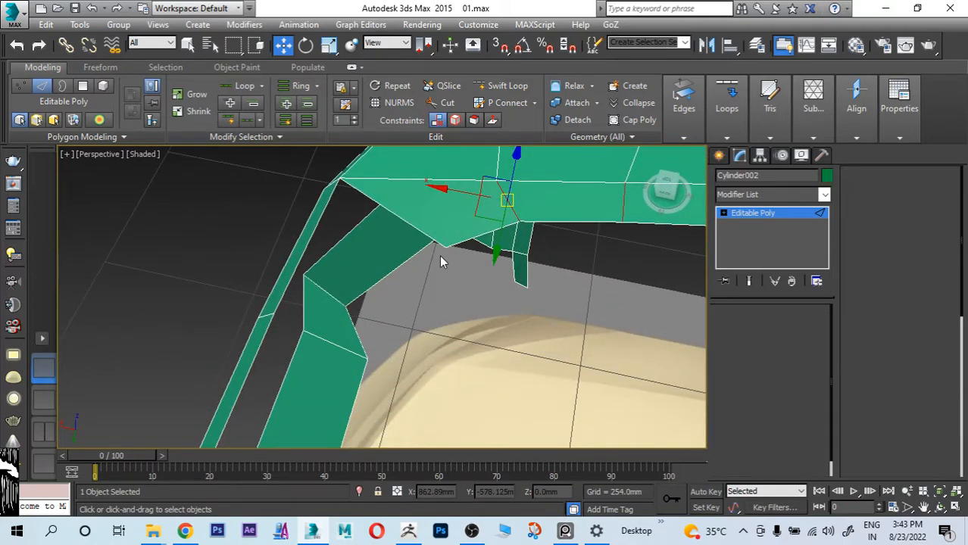
middle_click_drag(443, 250, 446, 227, "alt")
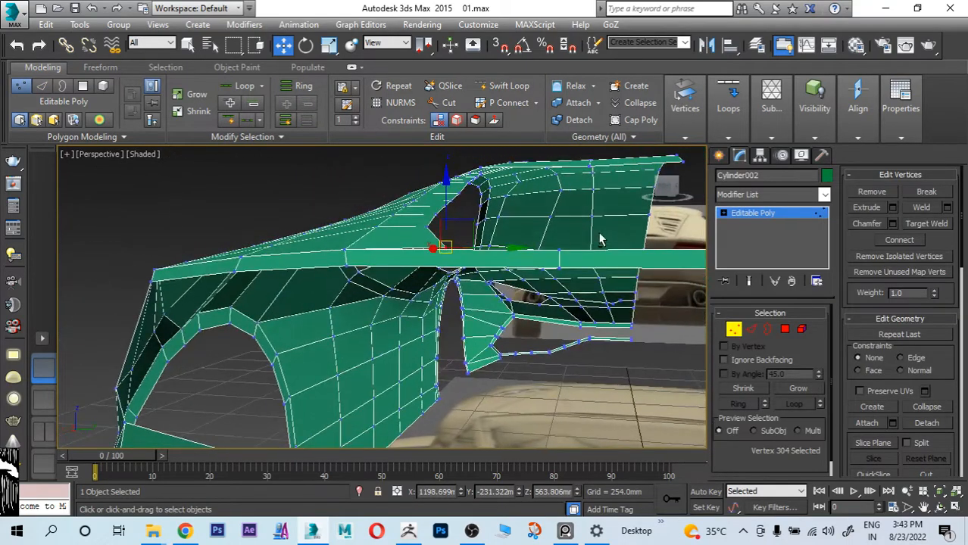
left_click_drag(447, 190, 447, 206)
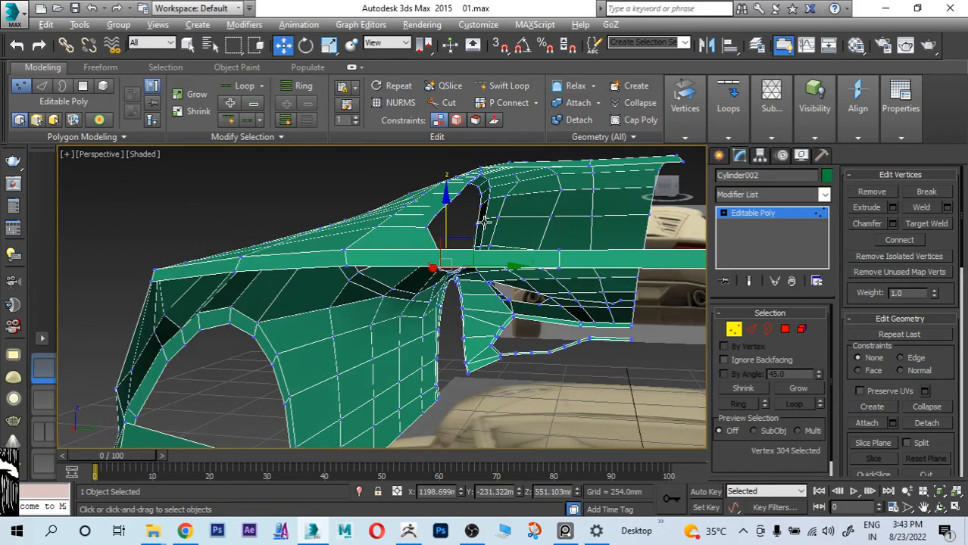
Step: Examine the lowered corner vertex and surrounding rear surfaces from perspective, top and front views
middle_click_drag(447, 207, 524, 325, "alt")
scroll(525, 325, "down", 6)
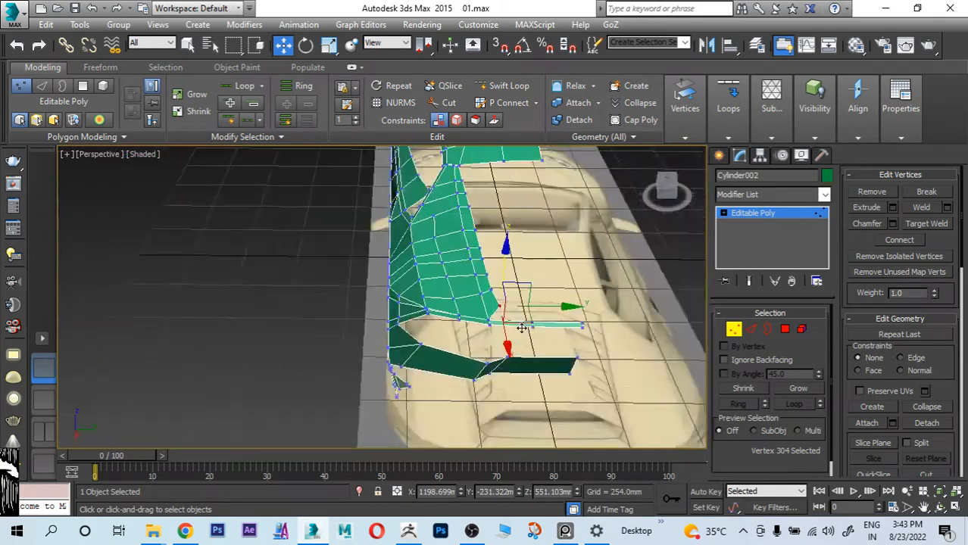
middle_click_drag(482, 274, 530, 334, "alt")
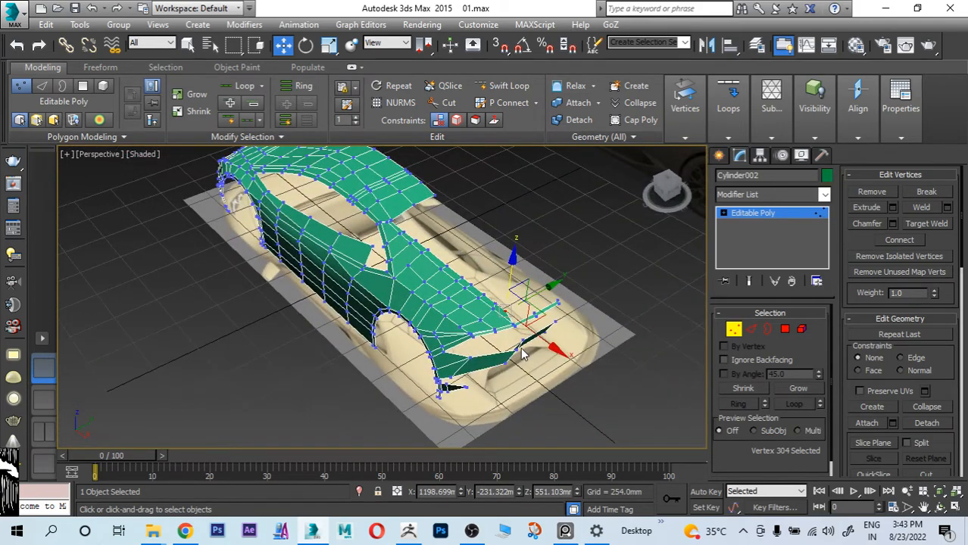
key("alt+w")
key("alt+w")
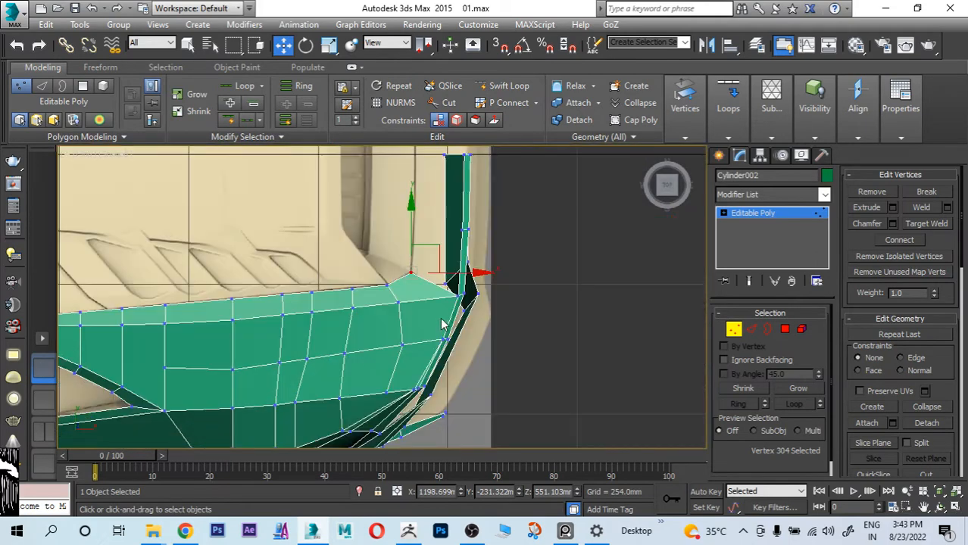
scroll(344, 302, "down", 8)
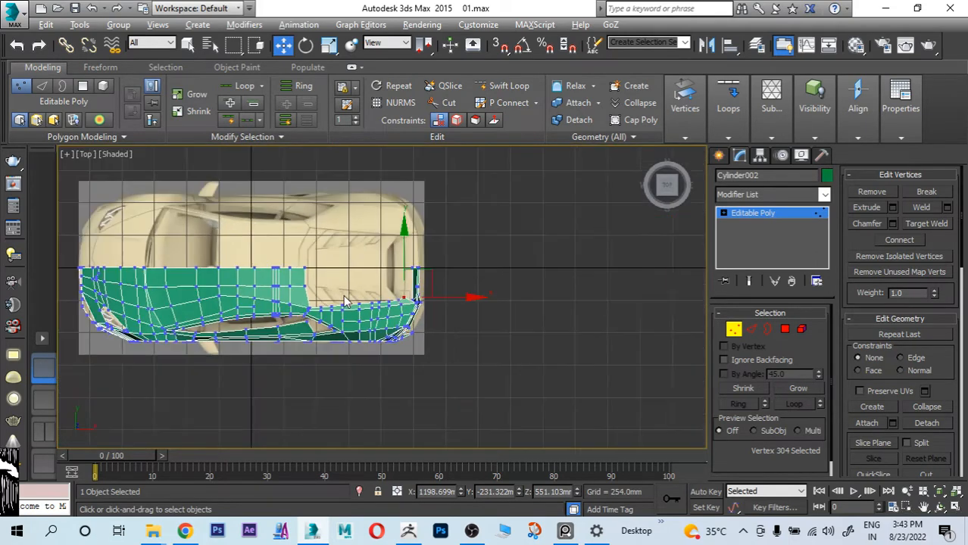
key("f")
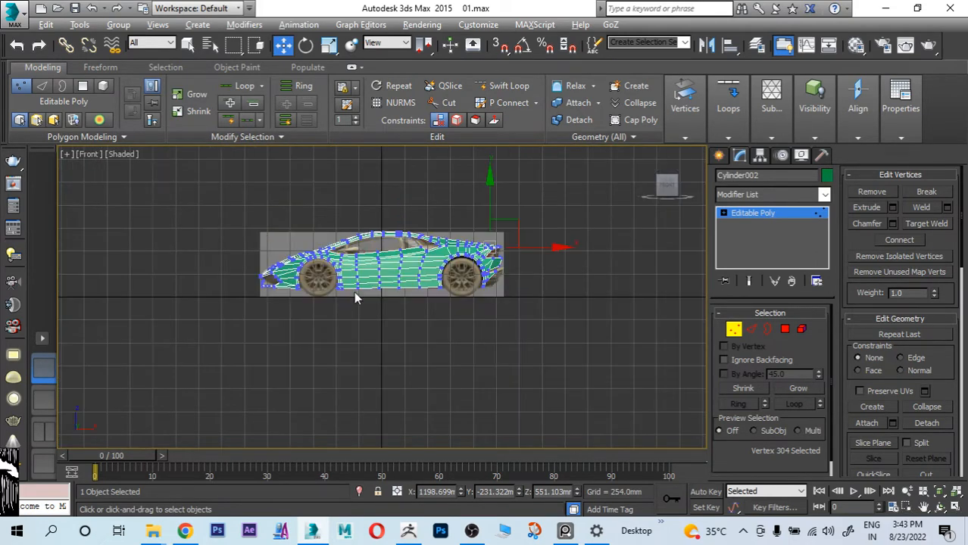
middle_click_drag(460, 276, 443, 328)
scroll(481, 282, "up", 5)
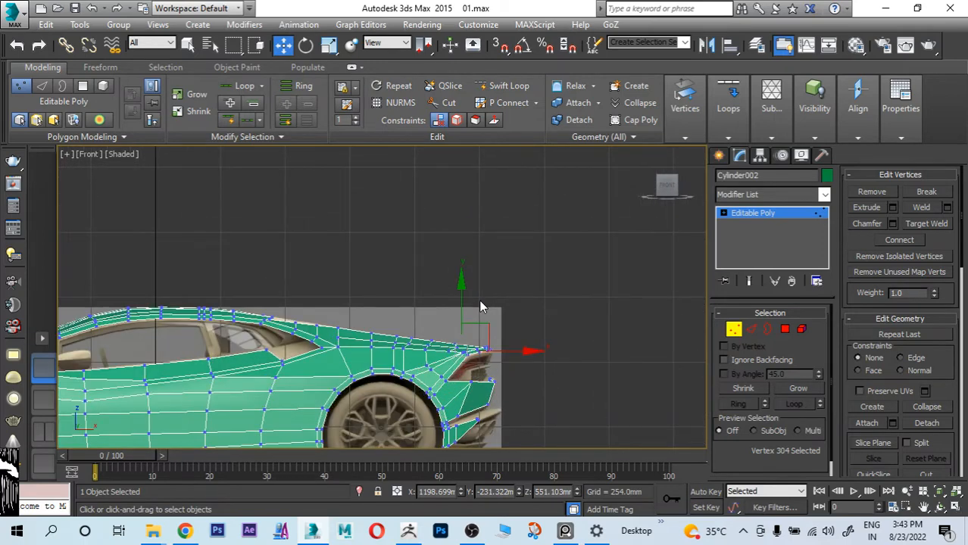
Step: Compare the corner vertex with the car's rear reference image in see-through display, and review the whole body in perspective
key("b")
scroll(481, 302, "down", 5)
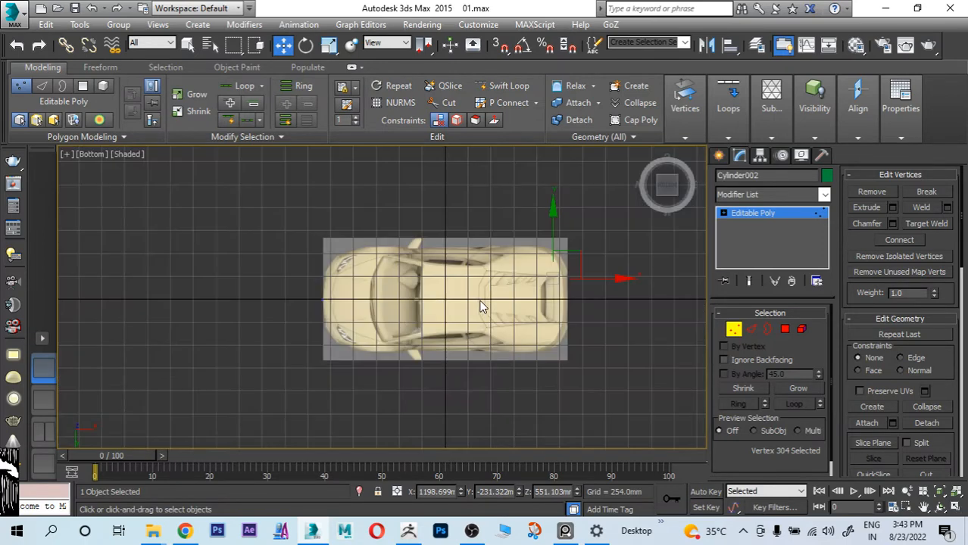
key("l")
scroll(479, 303, "up", 5)
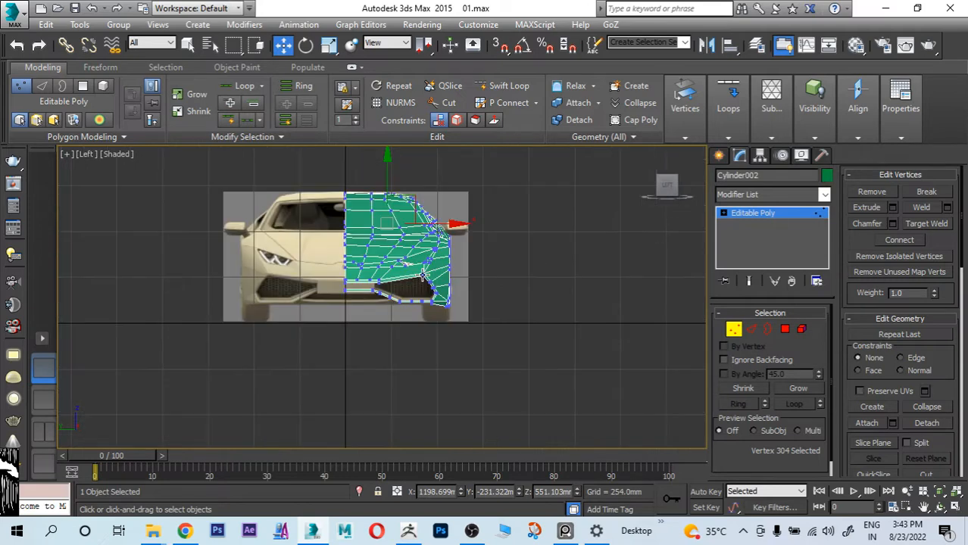
middle_click_drag(448, 321, 458, 357)
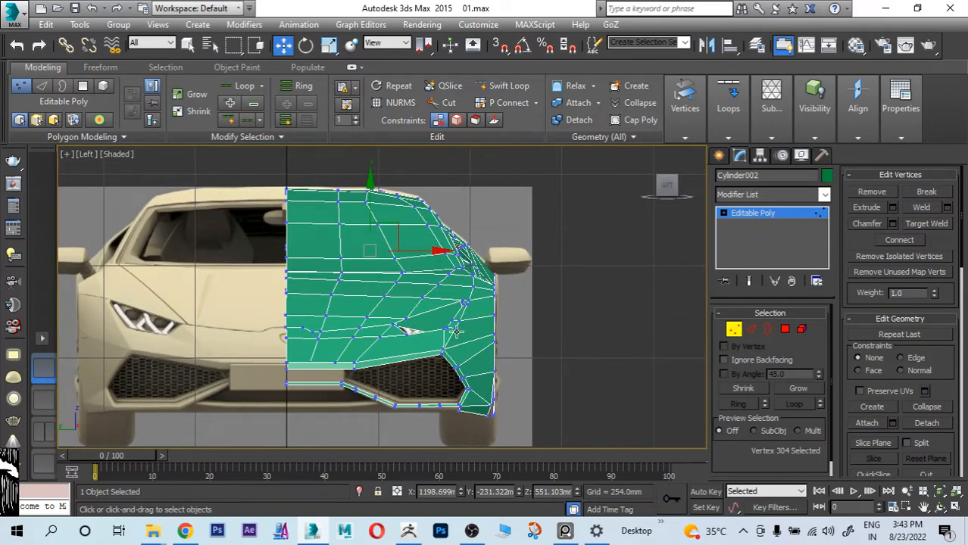
left_click(88, 155)
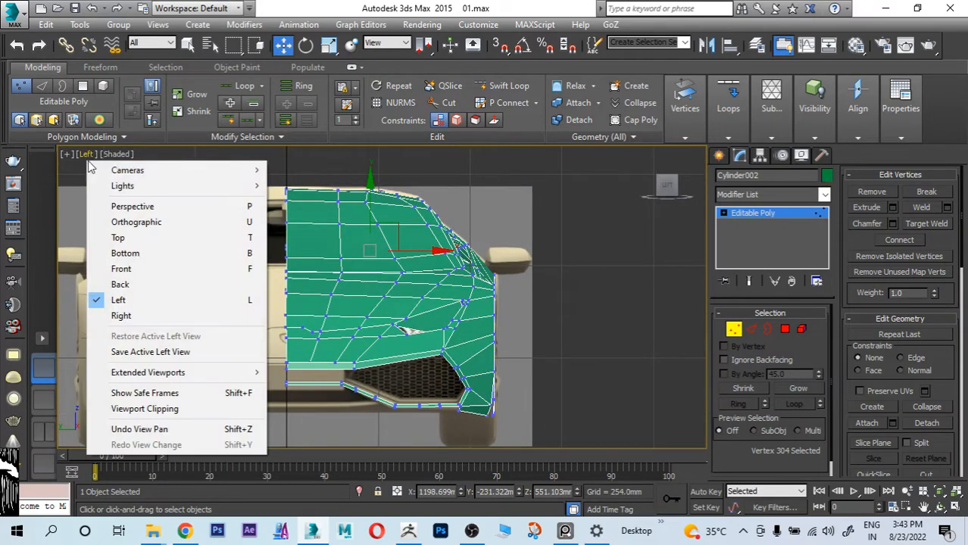
left_click(151, 318)
scroll(379, 285, "up", 5)
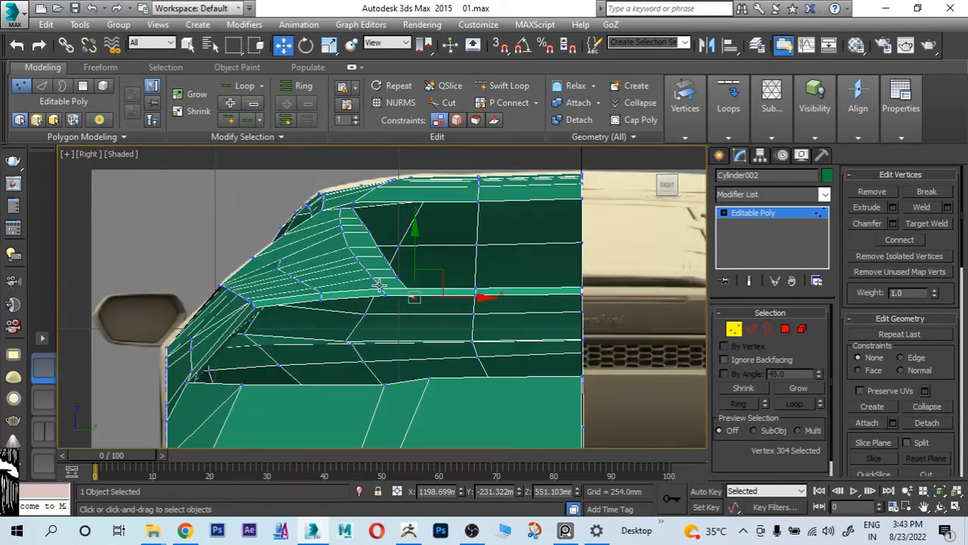
key("alt+x")
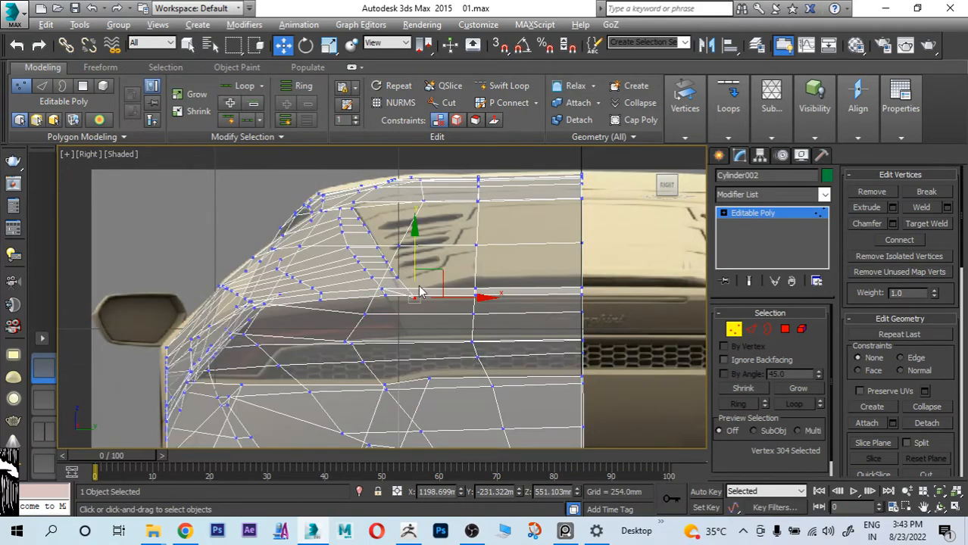
scroll(422, 292, "down", 5)
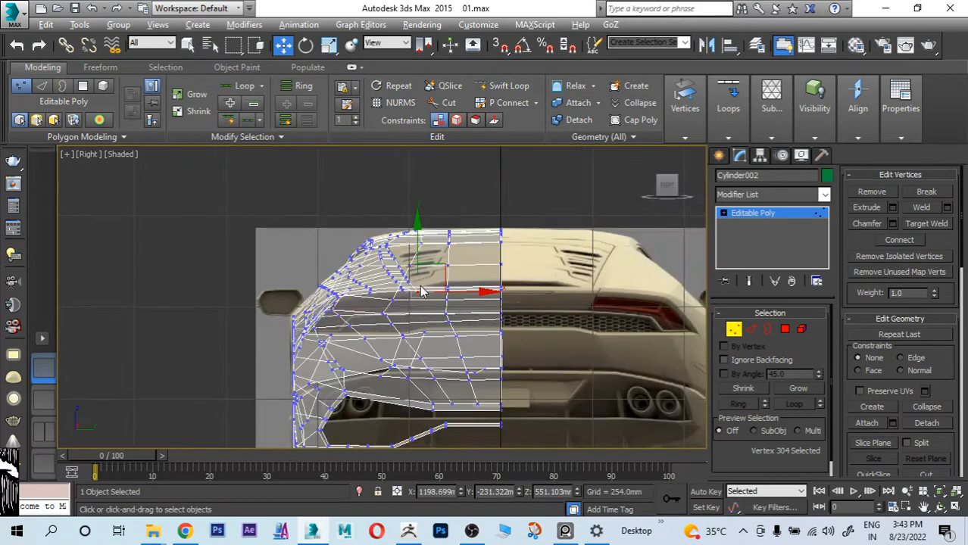
key("p")
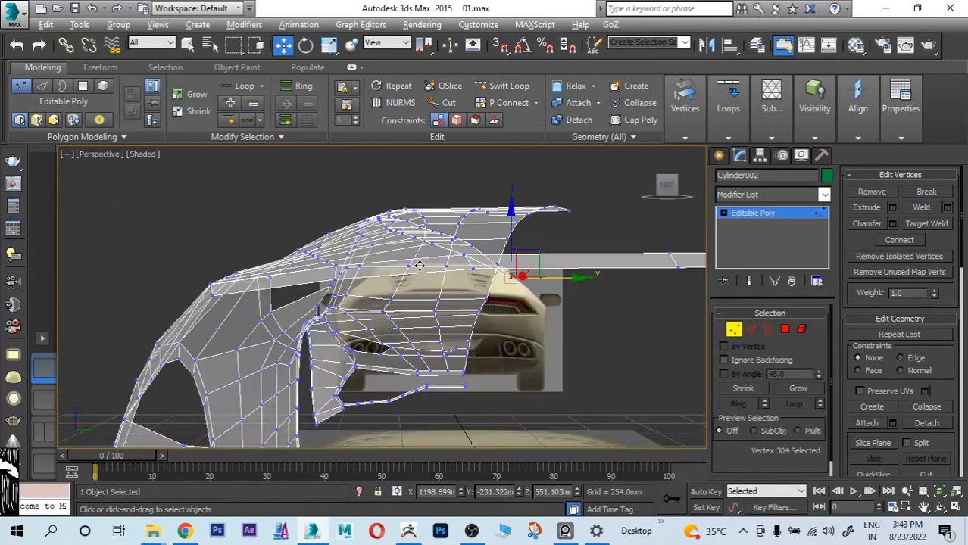
scroll(419, 265, "down", 5)
mouse_move(419, 265)
middle_mouse_down("alt")
mouse_move(470, 274)
mouse_move(415, 282)
middle_mouse_up("alt")
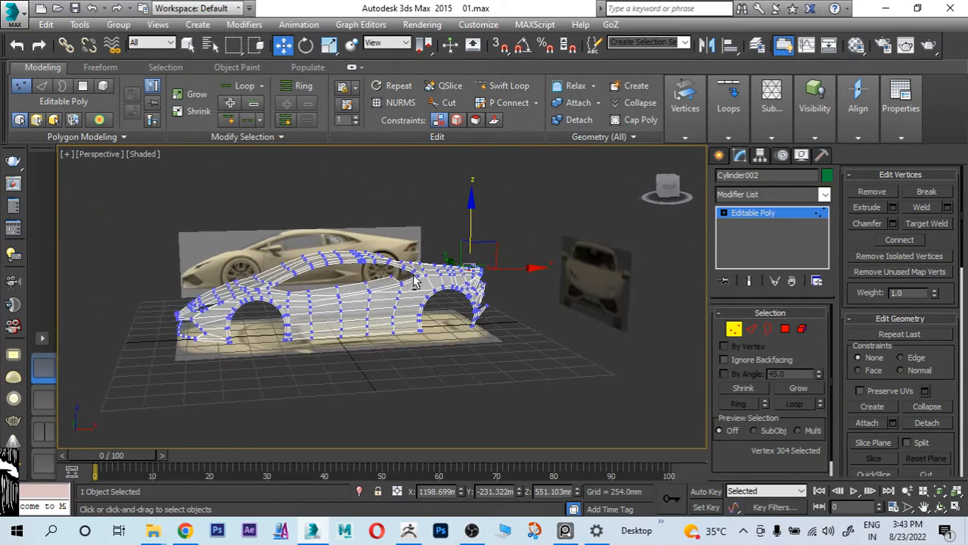
Step: Select the body polygons from the nose to just ahead of the rear wheel arch and hide them
left_click(783, 331)
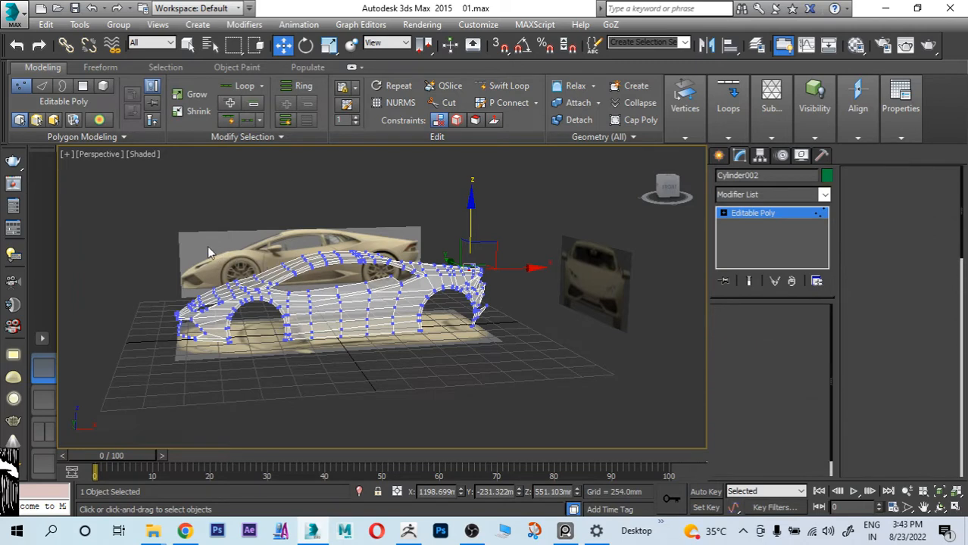
left_click_drag(119, 206, 406, 398)
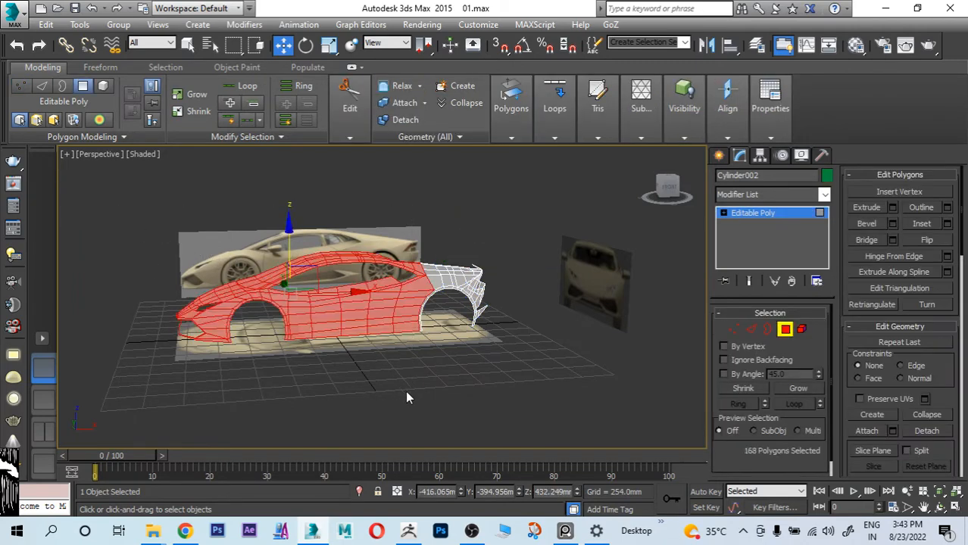
scroll(948, 365, "down", 5)
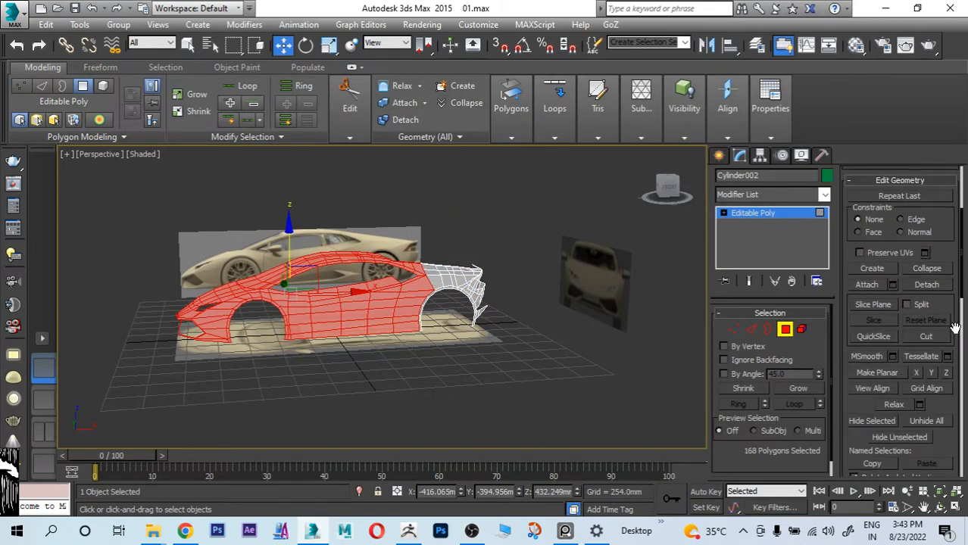
left_click(873, 421)
Step: Examine the isolated rear fender, strip and tail corner against the reference images in the right and top views
middle_click_drag(454, 341, 507, 303, "alt")
middle_click_drag(542, 299, 494, 273, "alt")
left_click(100, 154)
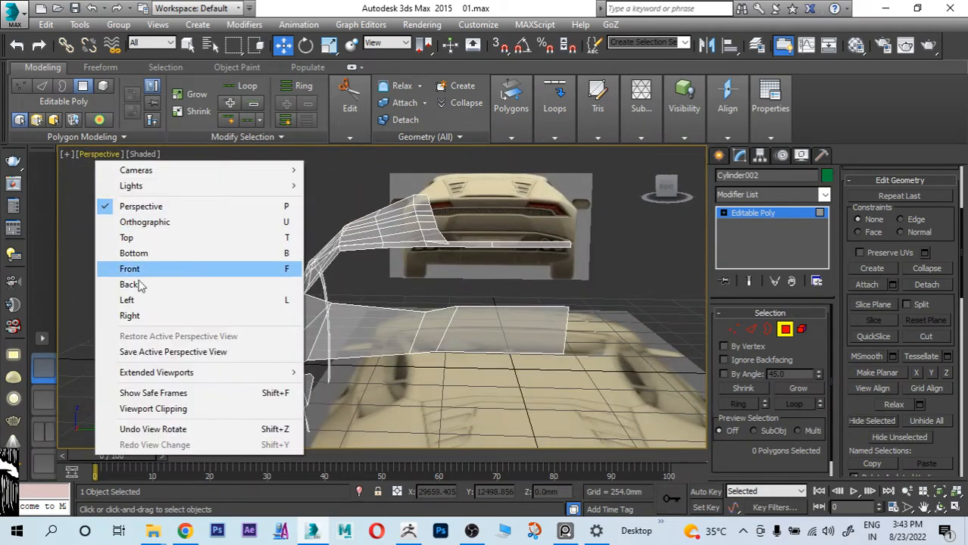
left_click(148, 286)
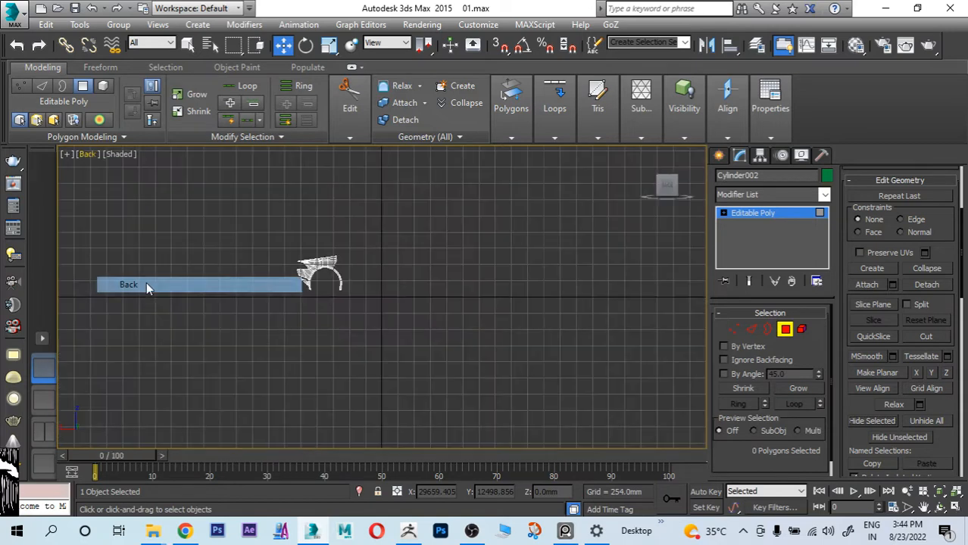
left_click(86, 154)
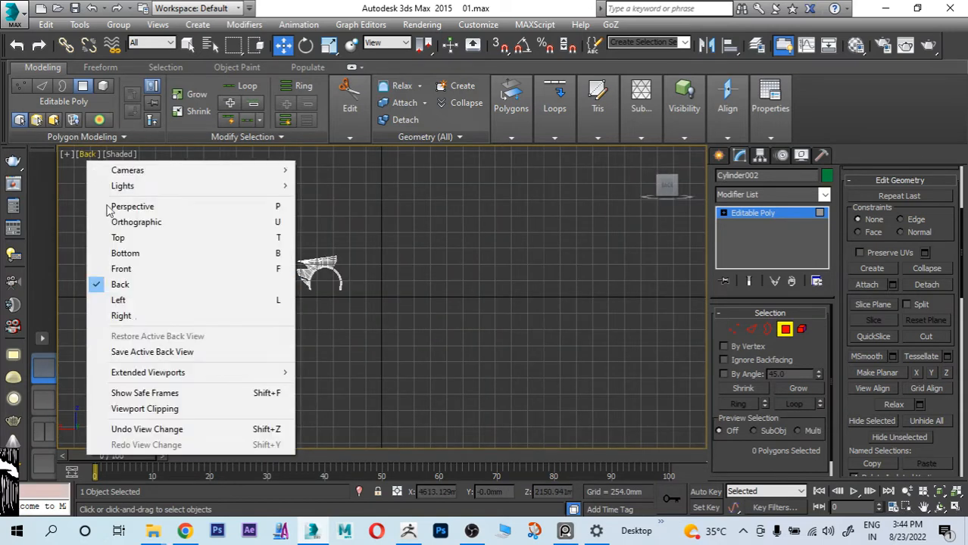
left_click(122, 316)
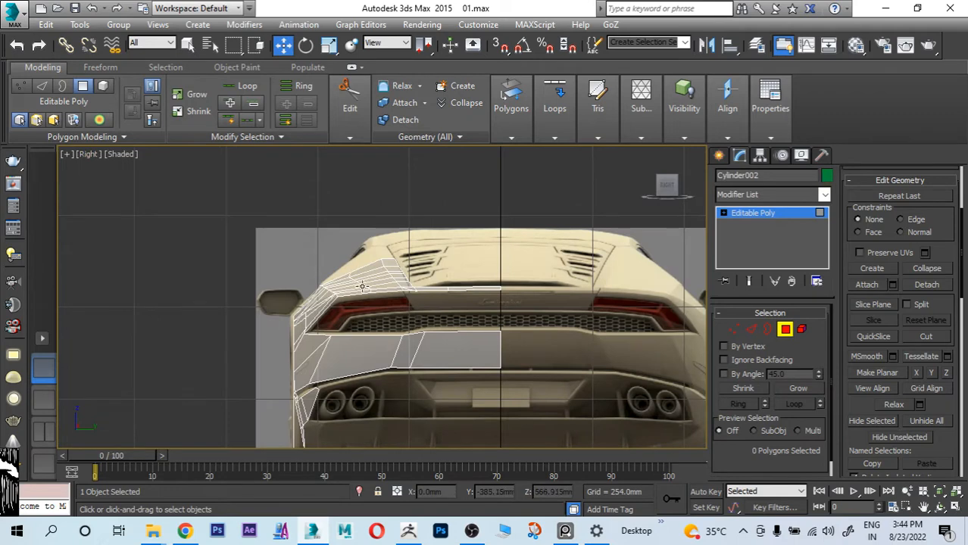
scroll(410, 273, "up", 4)
scroll(487, 256, "up", 2)
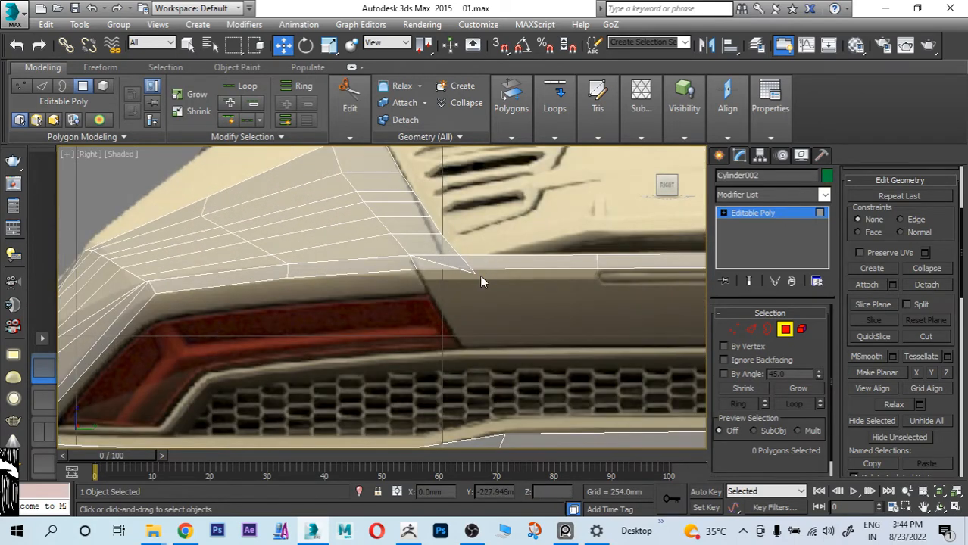
middle_click_drag(600, 248, 532, 243)
scroll(469, 269, "down", 3)
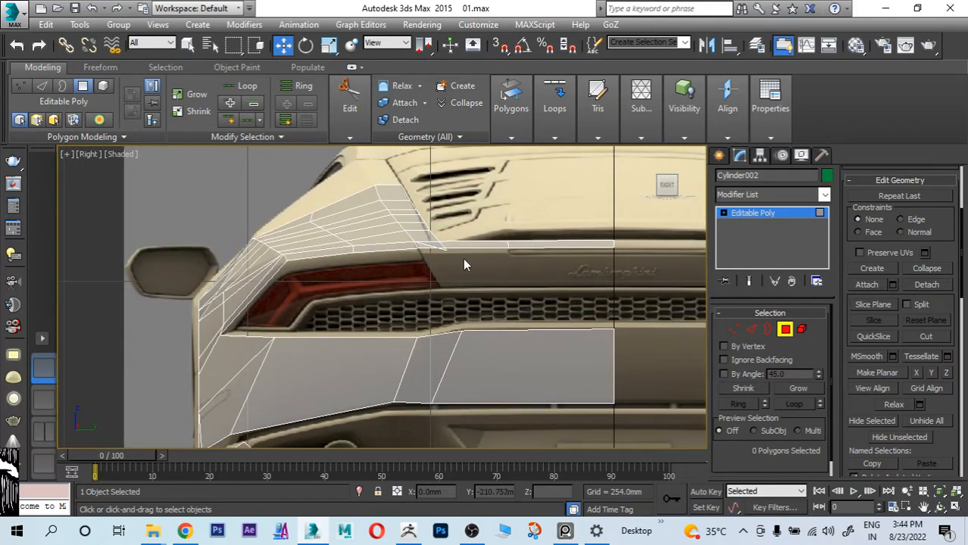
middle_click_drag(466, 253, 464, 279)
key("alt+w")
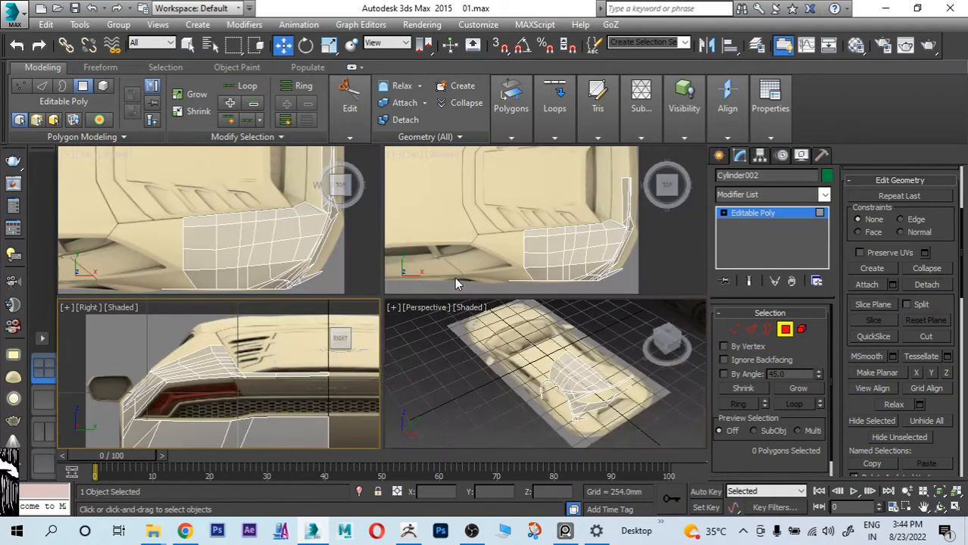
key("alt+w")
middle_click_drag(298, 243, 400, 271)
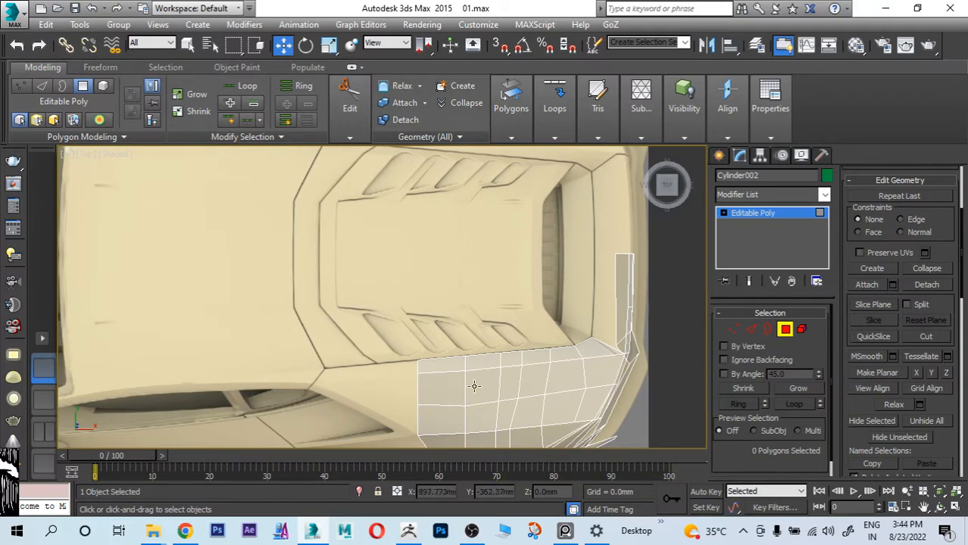
Step: Unhide all the polygons of the car body
left_click(435, 388)
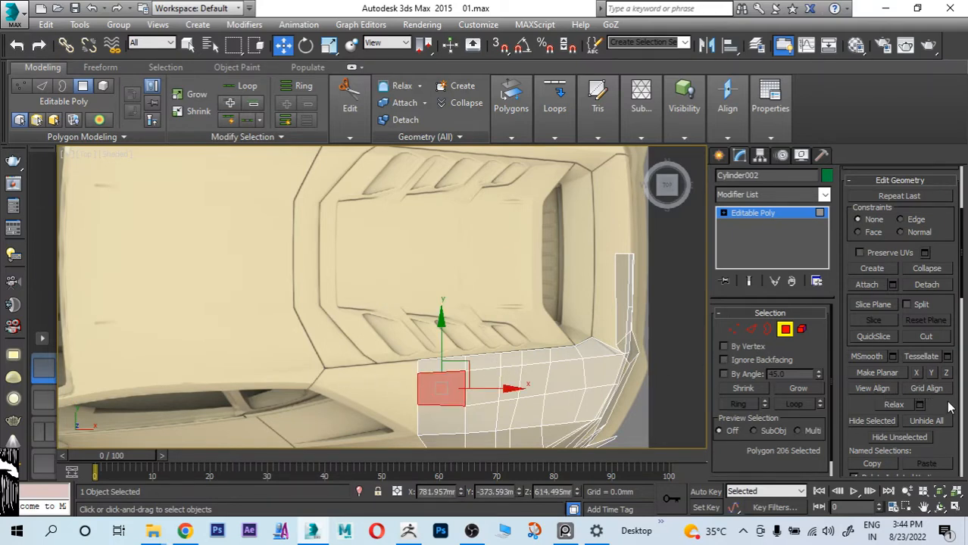
left_click_drag(949, 399, 949, 348)
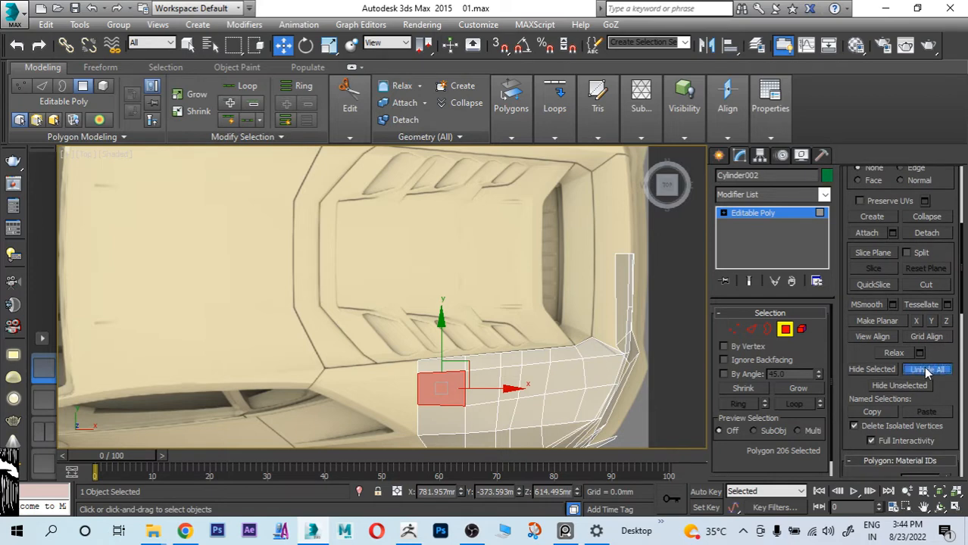
left_click(932, 369)
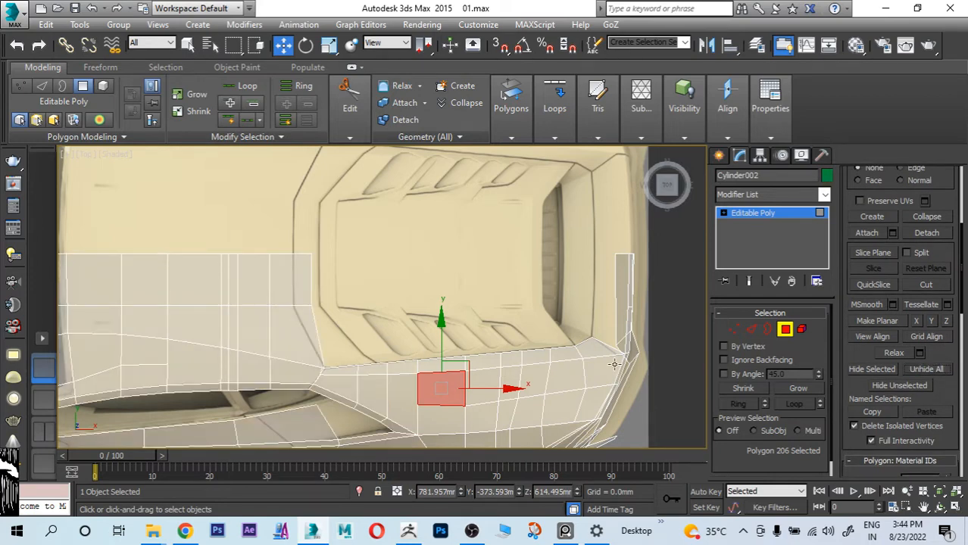
Step: Move the roof's two rear edge vertices nearest the centreline to X about 372 mm, onto the panel line in the top view
scroll(422, 356, "up", 3)
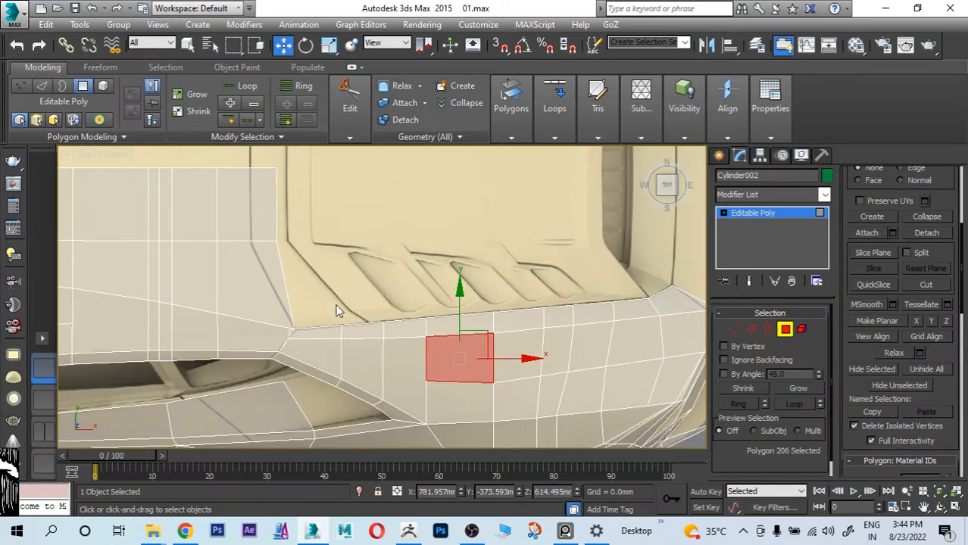
middle_click_drag(339, 311, 447, 343)
left_click(735, 329)
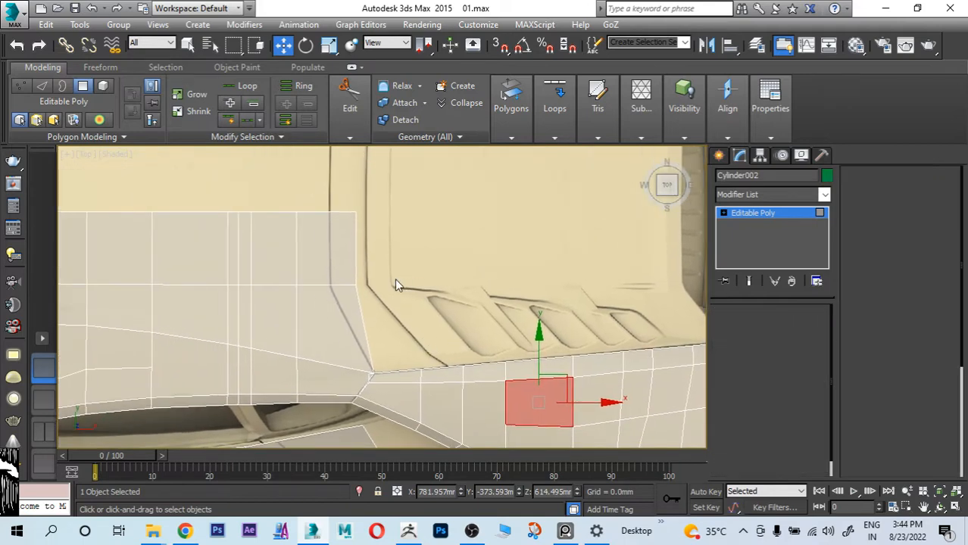
left_click_drag(382, 287, 382, 288)
left_click(406, 262)
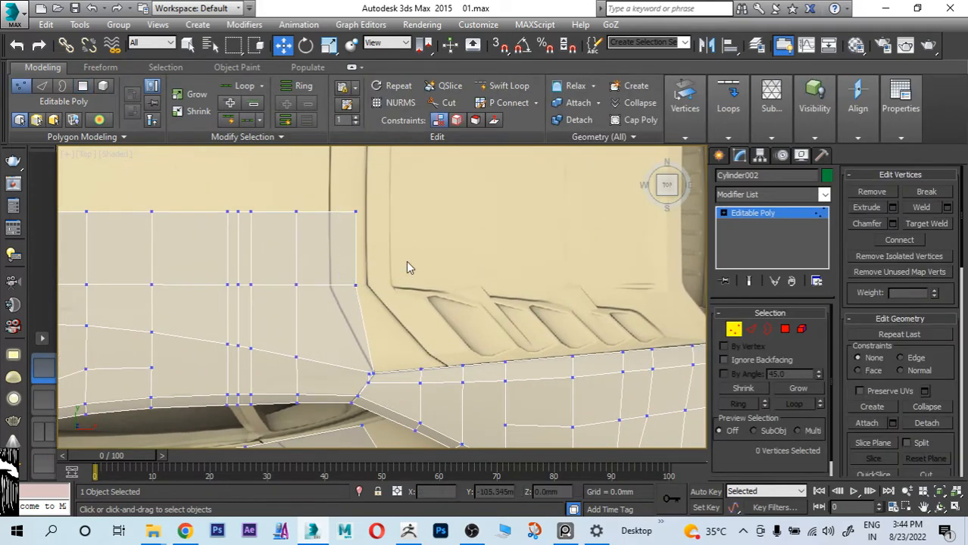
left_click_drag(344, 202, 385, 325)
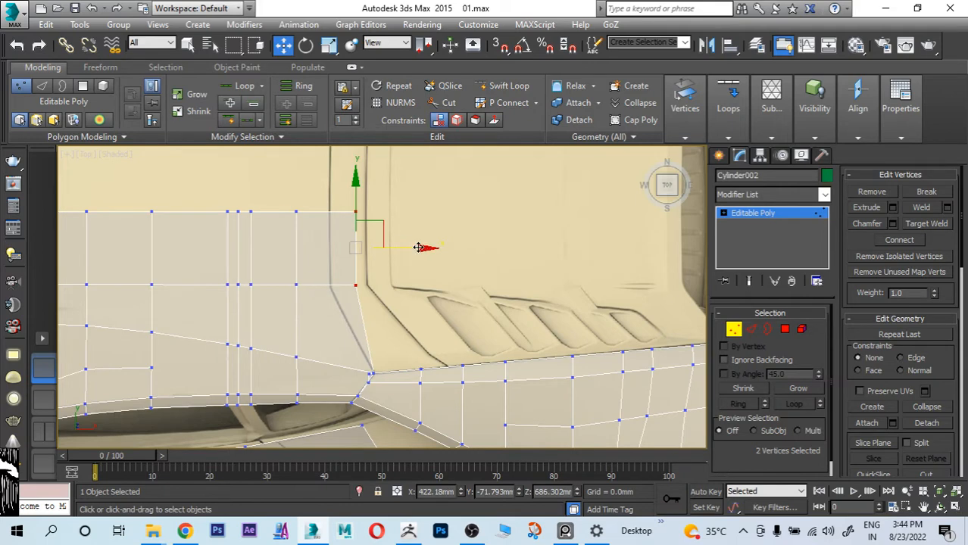
left_click_drag(418, 248, 395, 251)
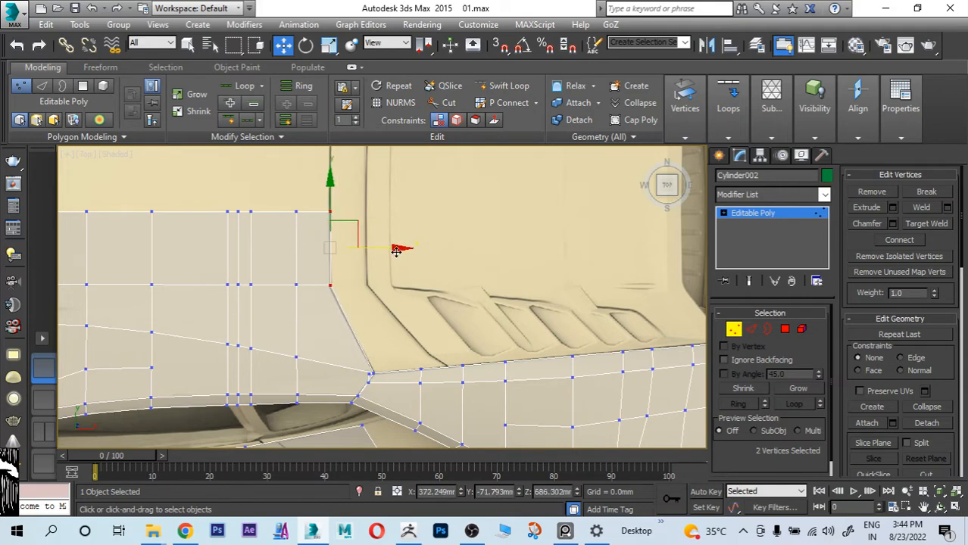
Step: Inspect the fender's upper edge loop along the engine cover and target-weld its stray front vertex to the roof's rear corner vertex
middle_click_drag(439, 270, 374, 270)
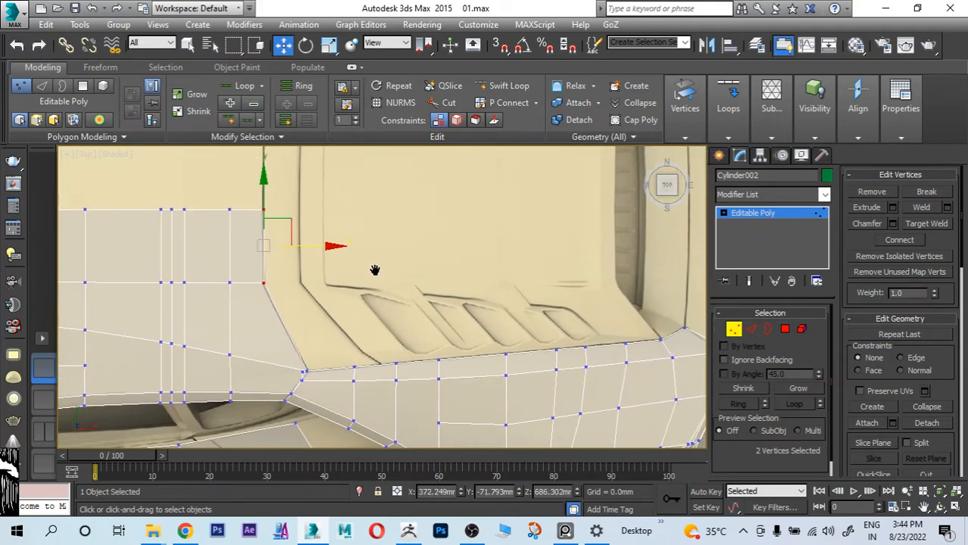
left_click(751, 329)
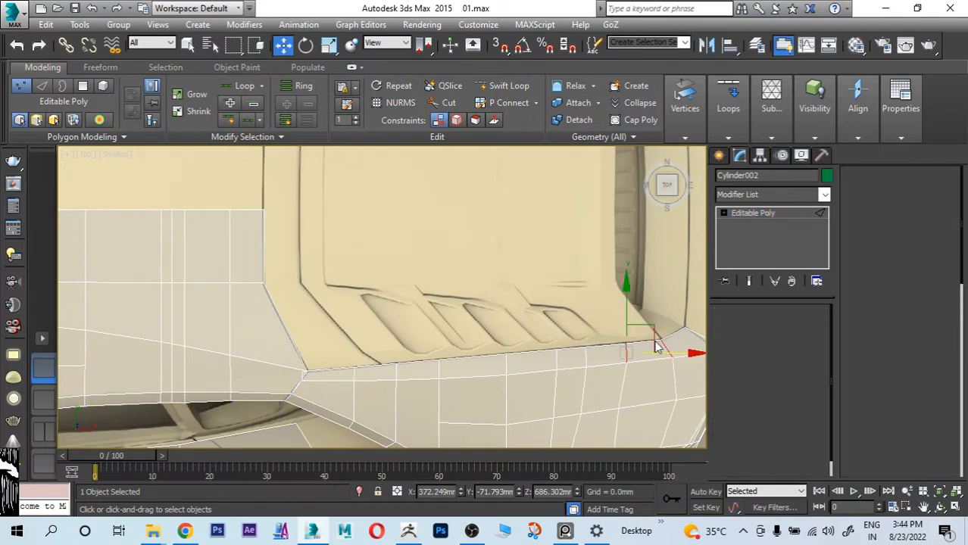
double_click(650, 340)
left_click(675, 335, "alt")
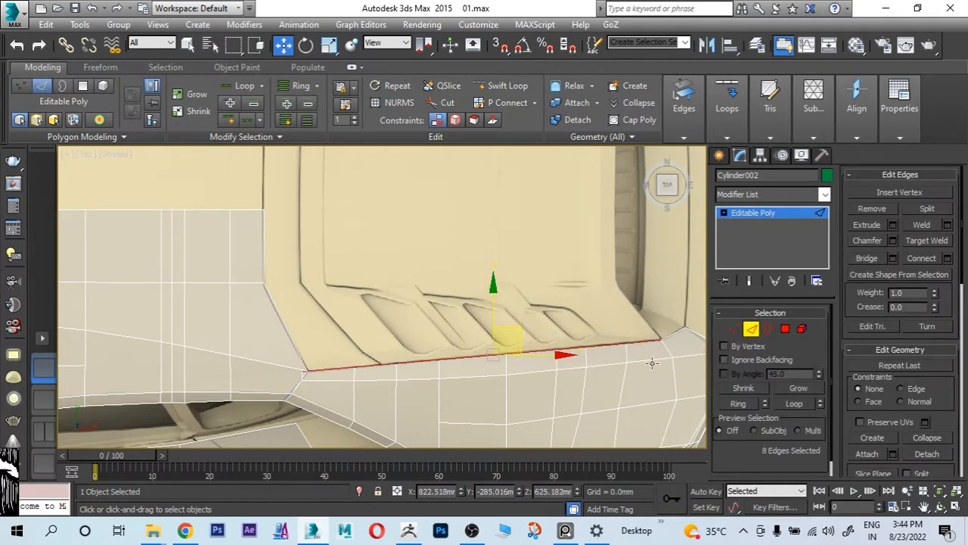
scroll(286, 371, "up", 4)
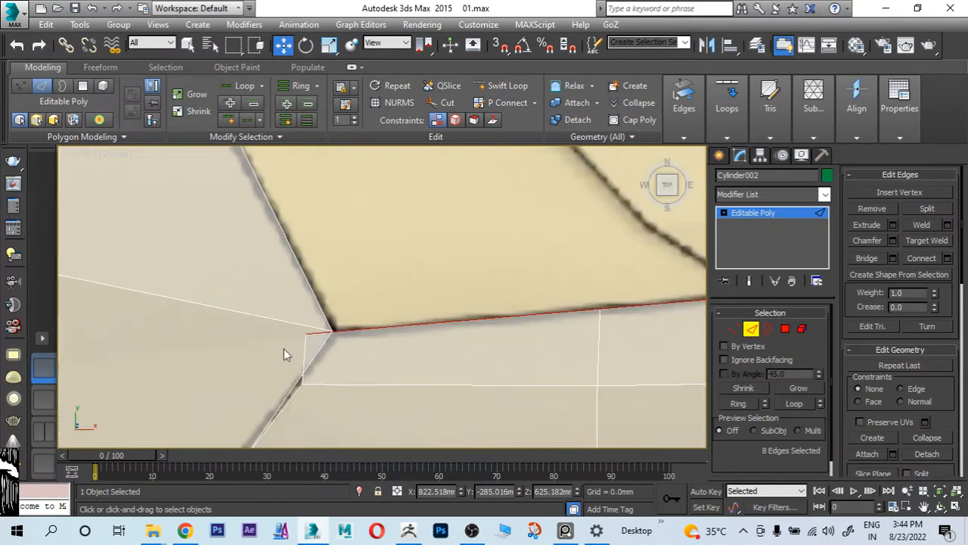
left_click(734, 329)
left_click(304, 334)
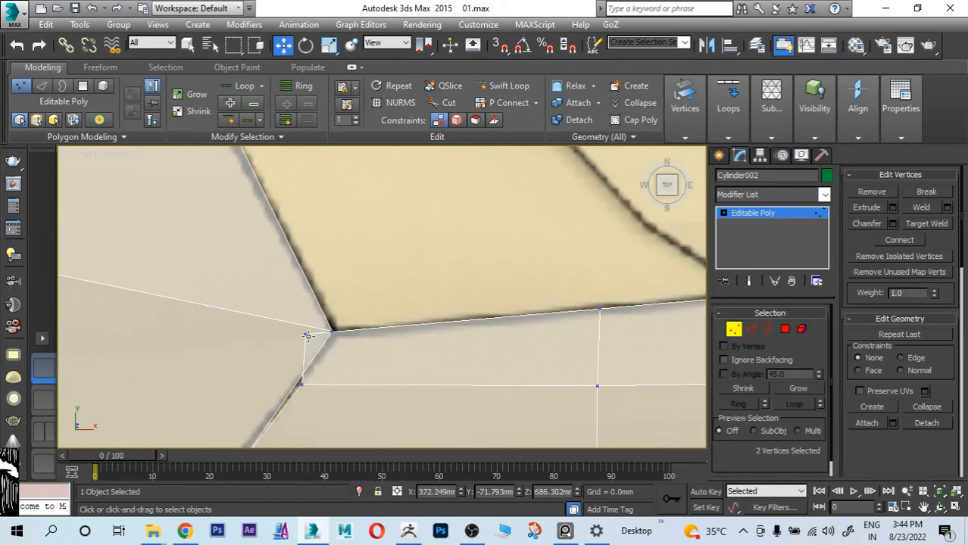
left_click(915, 224)
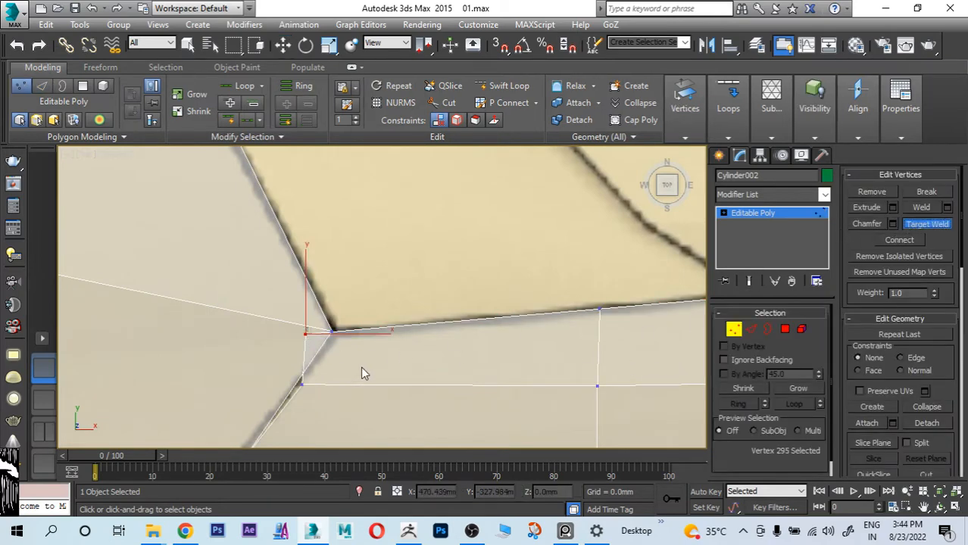
left_click(305, 334)
left_click(332, 333)
Step: Insert a Swift Loop along the roof side above the rear side window, ending beside the fender's existing edge line
scroll(338, 354, "down", 1)
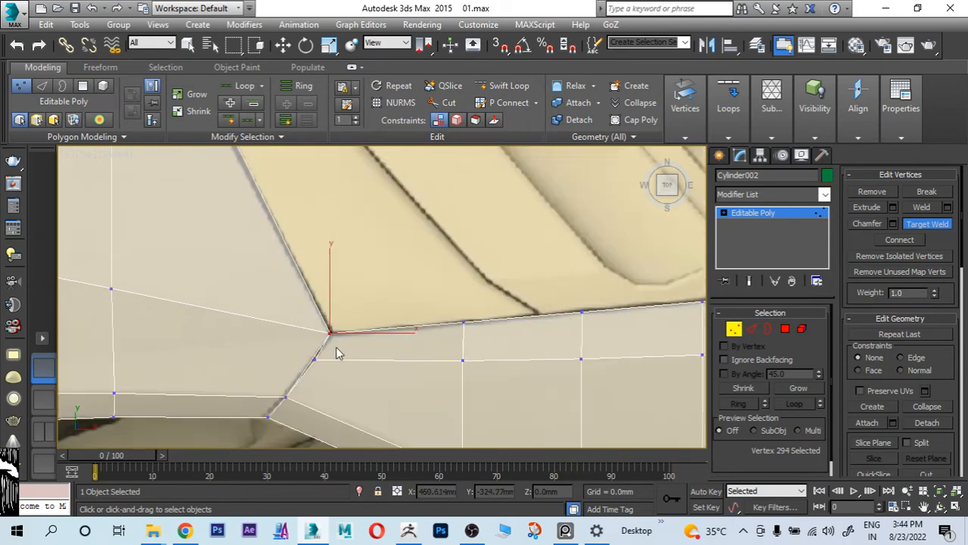
middle_click_drag(336, 348, 405, 326)
scroll(334, 324, "down", 3)
middle_click_drag(231, 320, 394, 313)
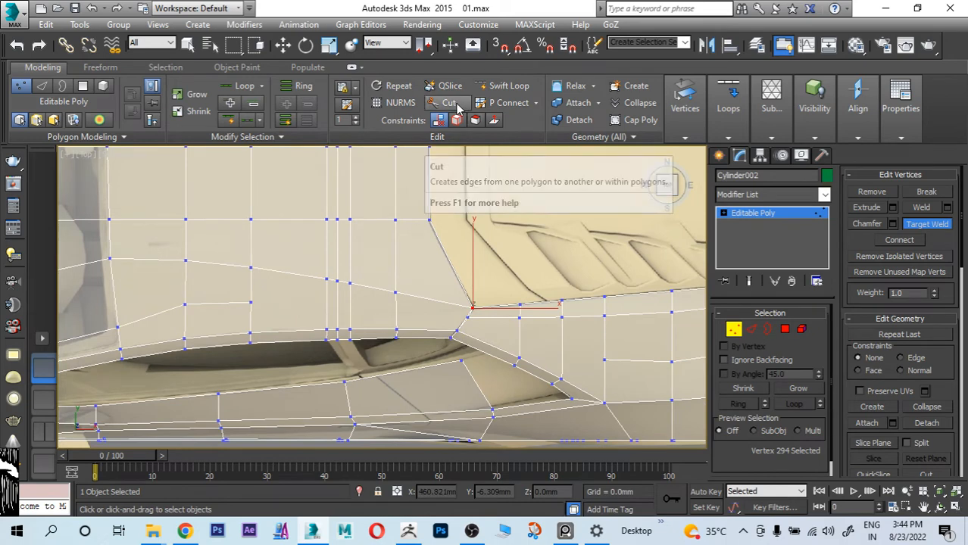
left_click(507, 86)
scroll(362, 296, "up", 3)
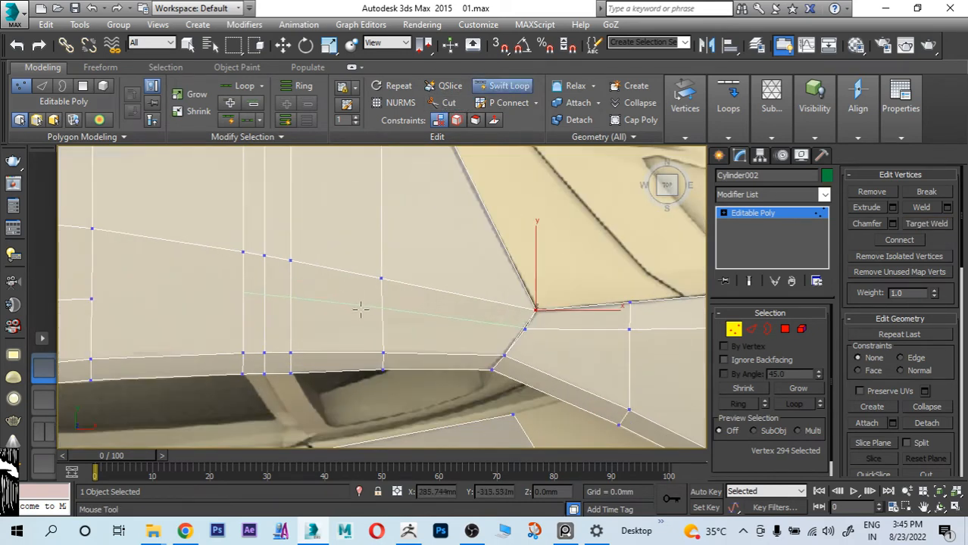
left_click(359, 315)
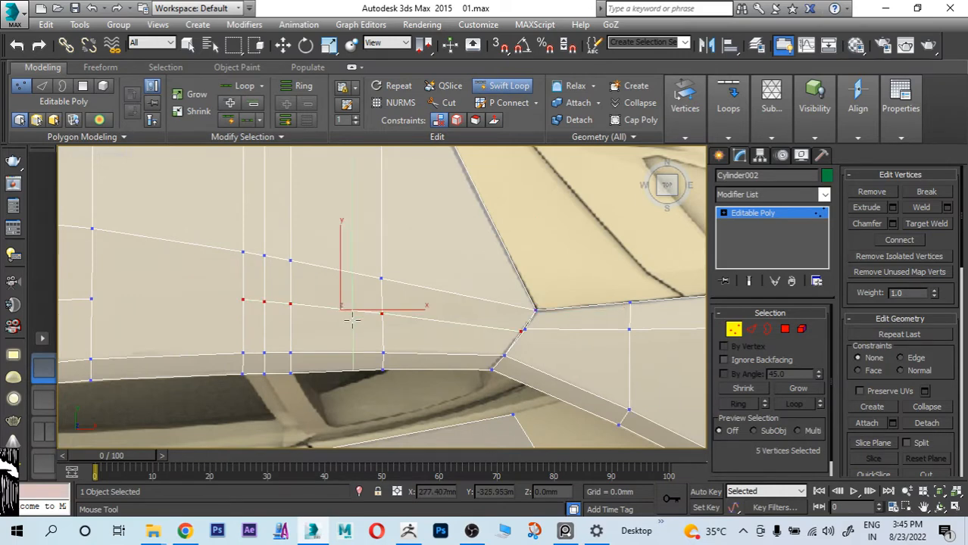
Step: Weld the new loop's rear end vertex to the adjacent fender vertex by raising the weld threshold
key("w")
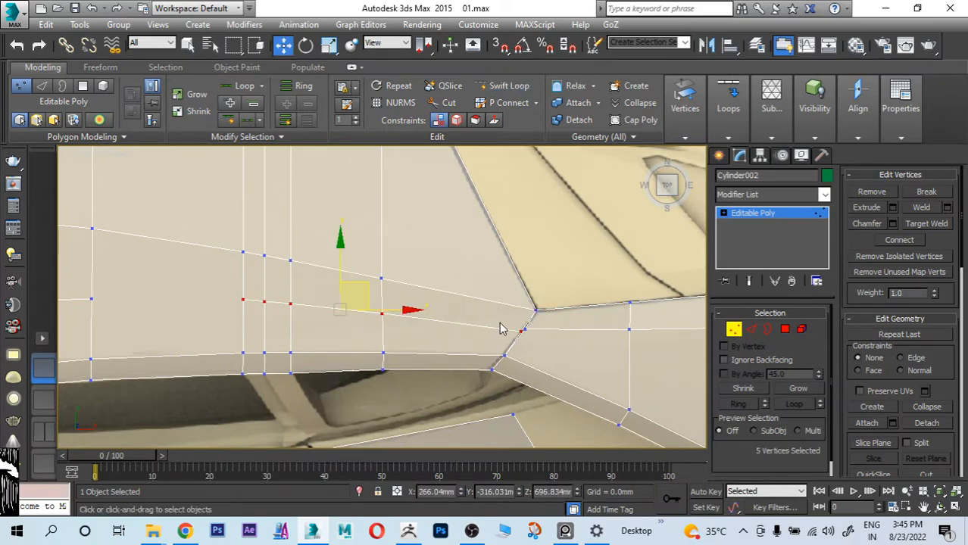
mouse_move(500, 323)
left_mouse_down()
mouse_move(530, 336)
mouse_move(510, 331)
left_mouse_up()
left_click(652, 327)
left_click(922, 206)
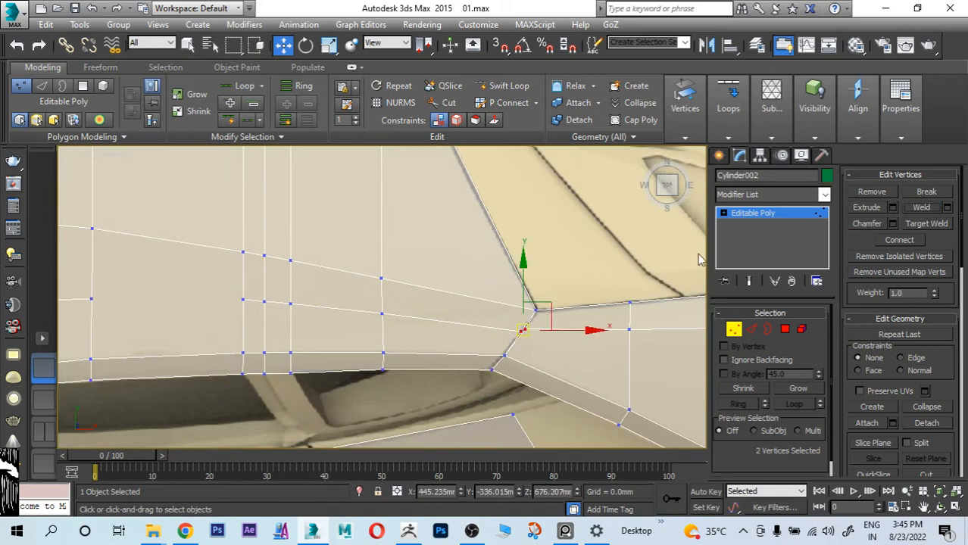
left_click(948, 207)
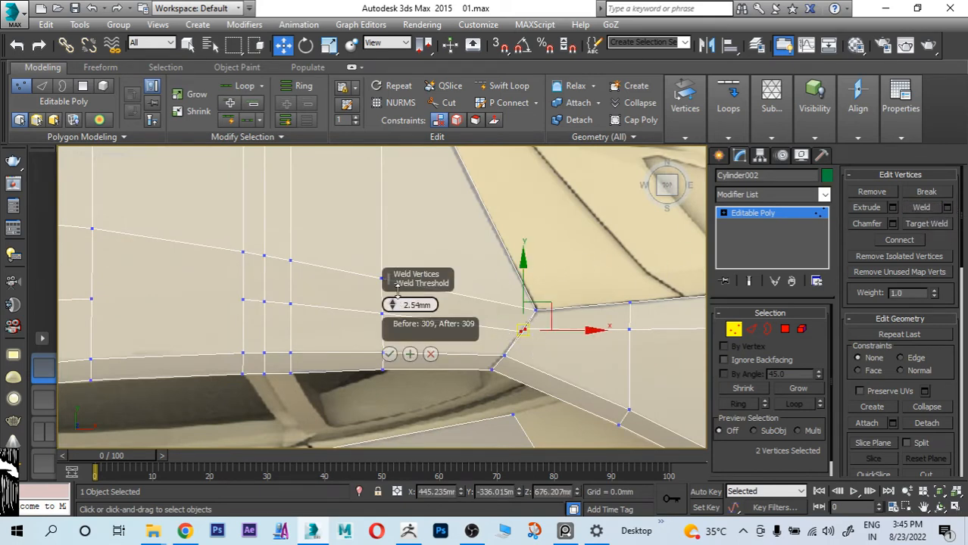
left_click_drag(398, 292, 398, 217)
left_click(389, 354)
Step: Connect the new loop's front end vertex to the open end of the roof's existing edge line, and clear the selection
middle_click_drag(244, 329, 444, 323)
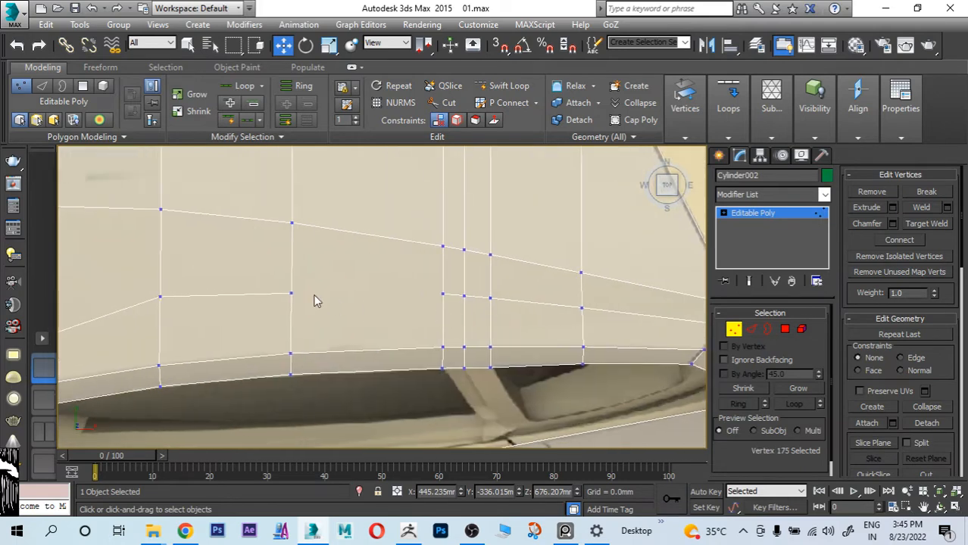
left_click_drag(455, 319, 454, 319)
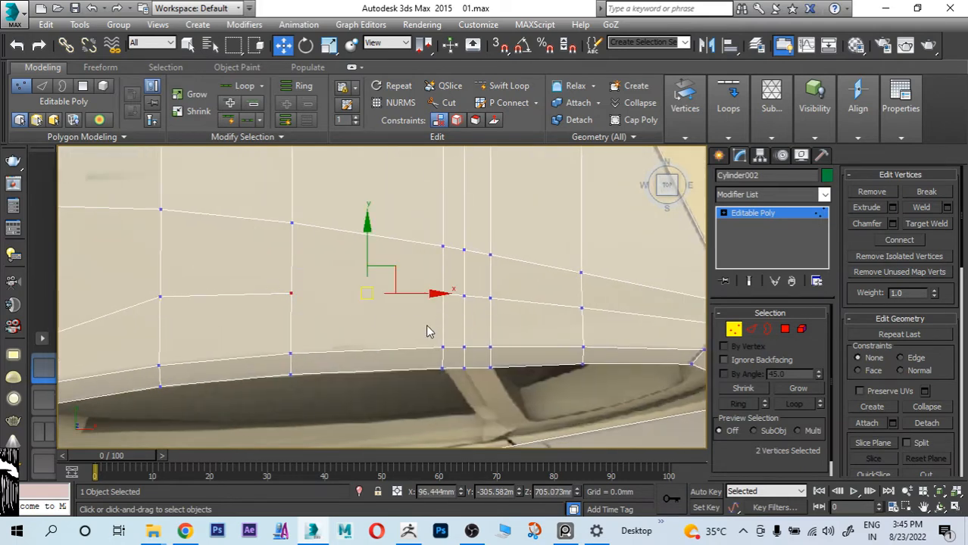
key("ctrl+shift+e")
middle_click_drag(608, 309, 367, 327)
scroll(454, 304, "down", 2)
left_click(259, 323)
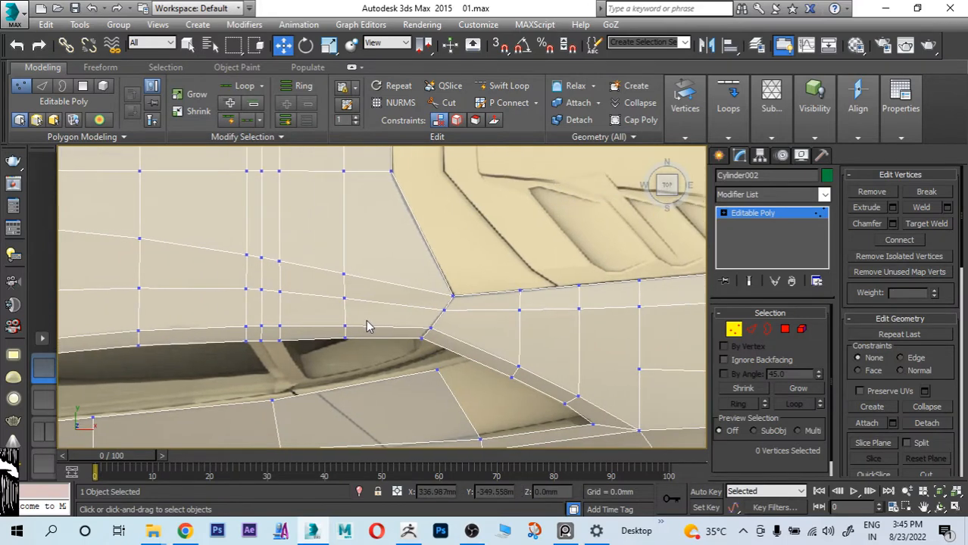
Step: Select the fender's upper edge loop along the engine cover, excluding the roof edges ahead of it and the edge at the tail corner
middle_click_drag(454, 303, 506, 342)
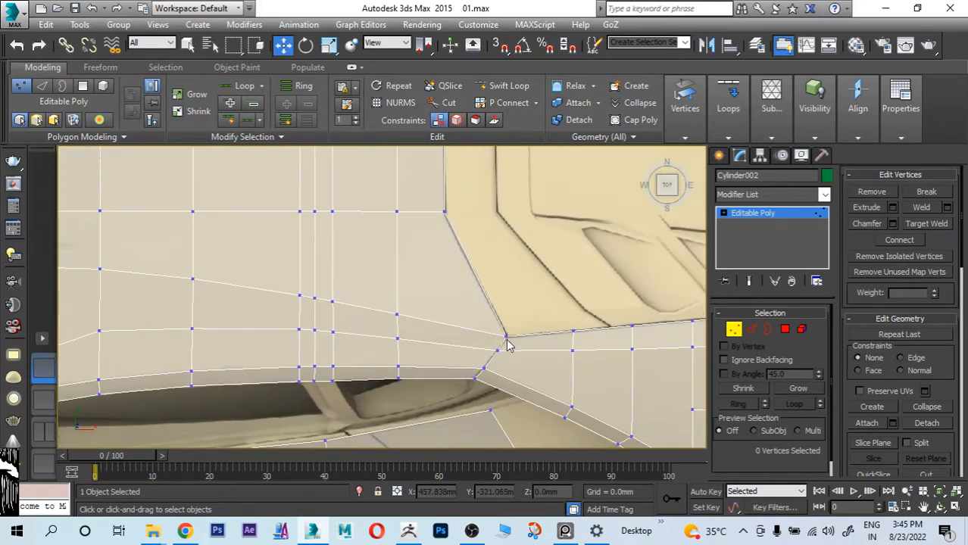
middle_click_drag(629, 389, 430, 394)
middle_click_drag(325, 250, 225, 257)
left_click(751, 329)
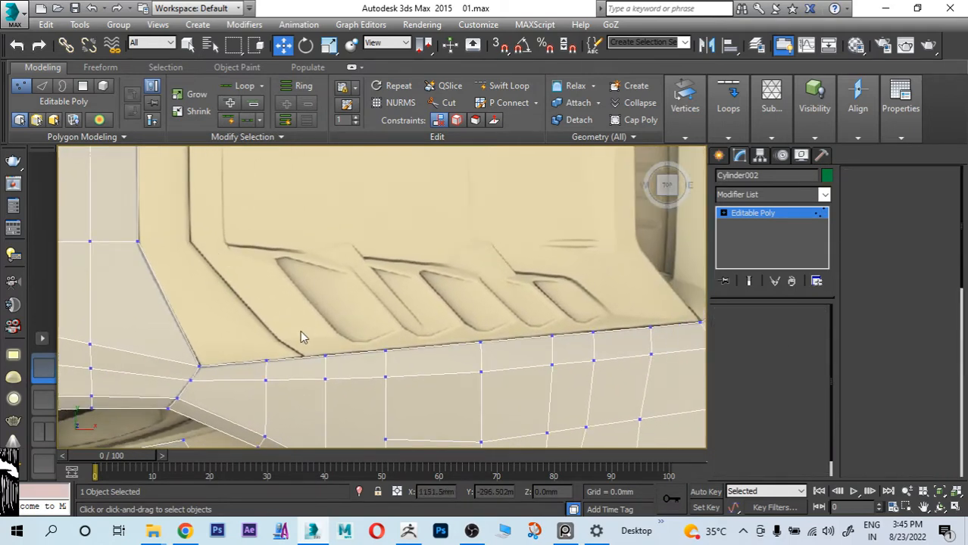
double_click(241, 367)
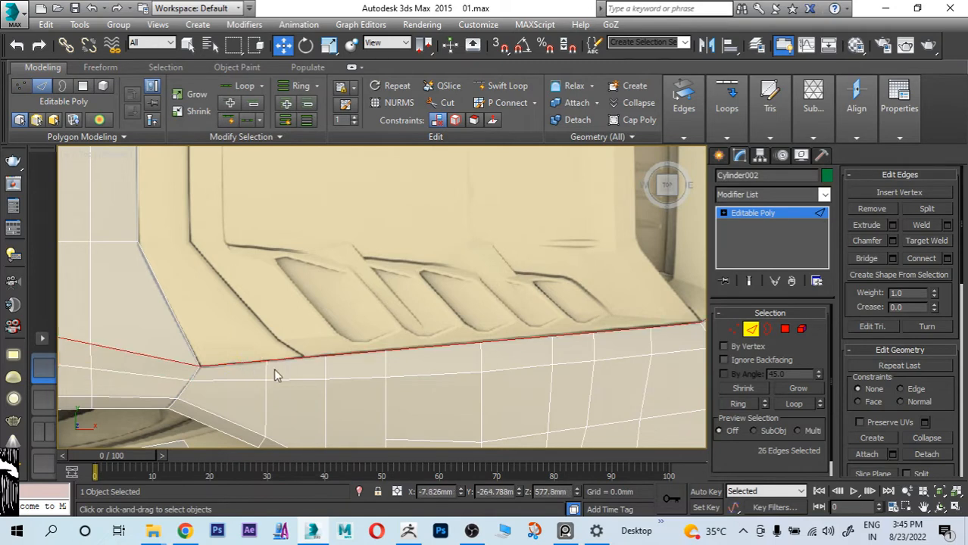
scroll(438, 359, "down", 10)
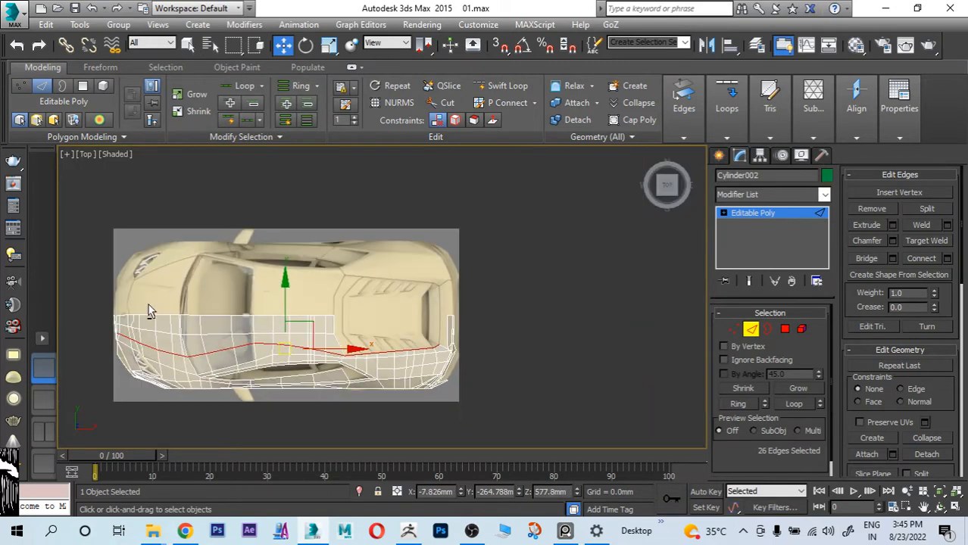
left_click_drag(96, 281, 333, 451)
scroll(409, 326, "up", 5)
scroll(365, 338, "up", 4)
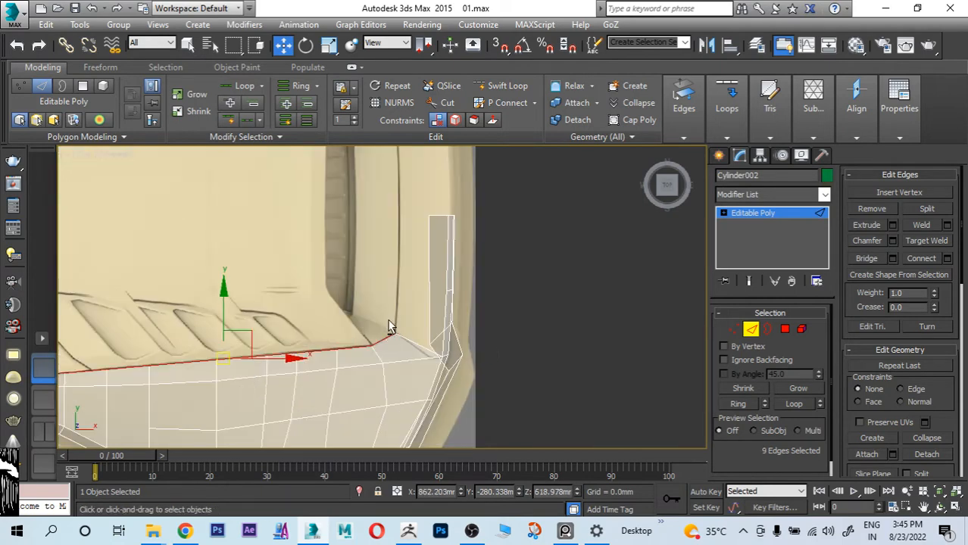
left_click_drag(387, 312, 407, 351, "alt")
middle_click_drag(329, 353, 549, 344)
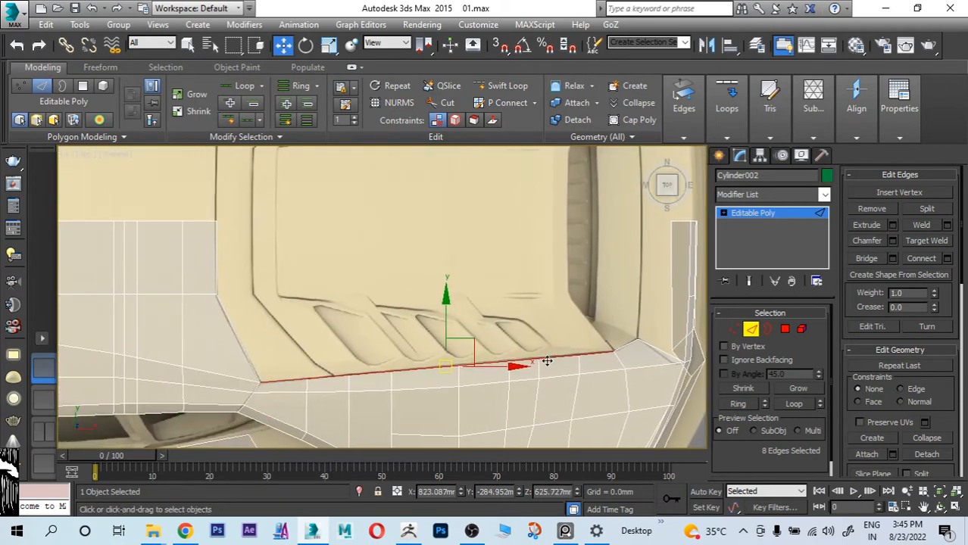
Step: Extrude the selected edges inward about 89 mm, rotate them, and move them about 20 mm along Y to follow the louvres' inner line
scroll(549, 345, "down", 2)
left_click_drag(472, 304, 477, 271)
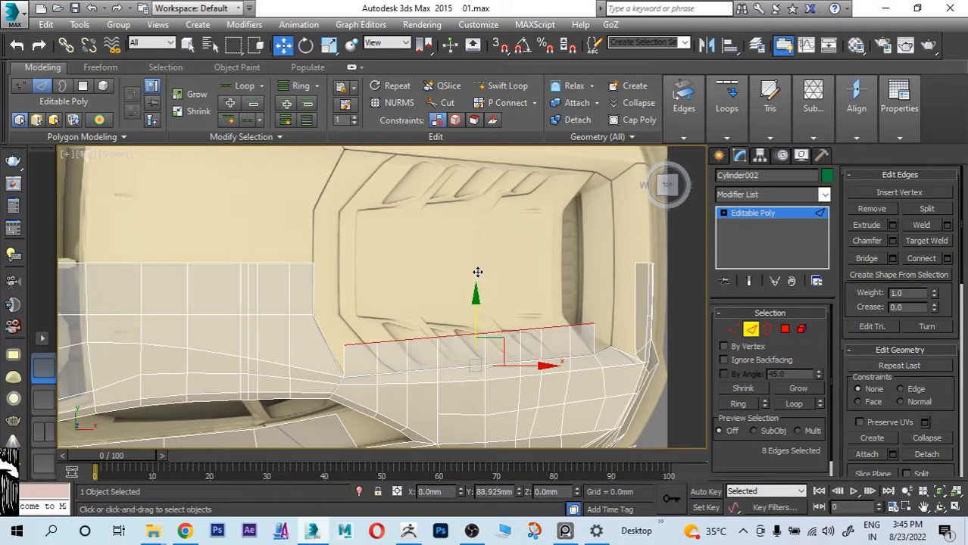
key("e")
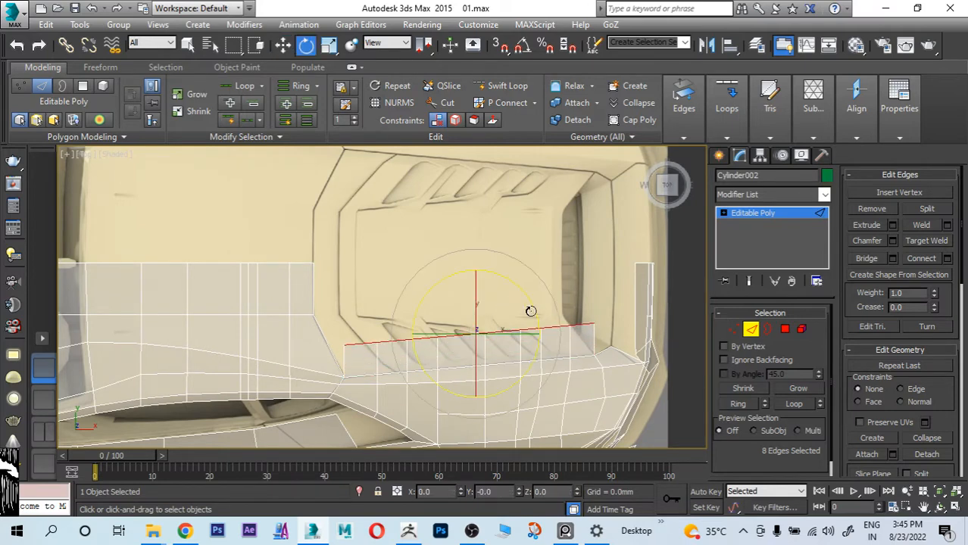
left_click_drag(531, 311, 540, 318)
key("w")
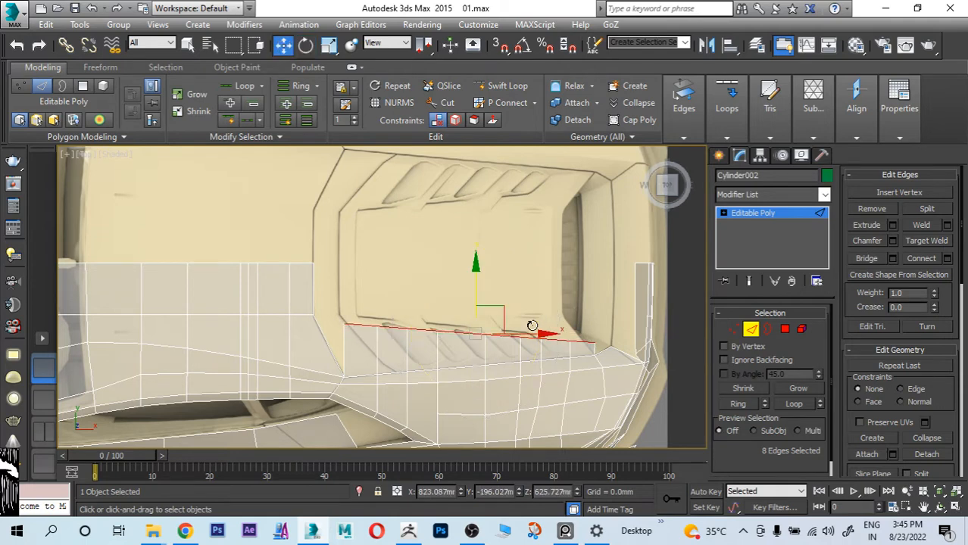
left_click_drag(474, 280, 475, 271)
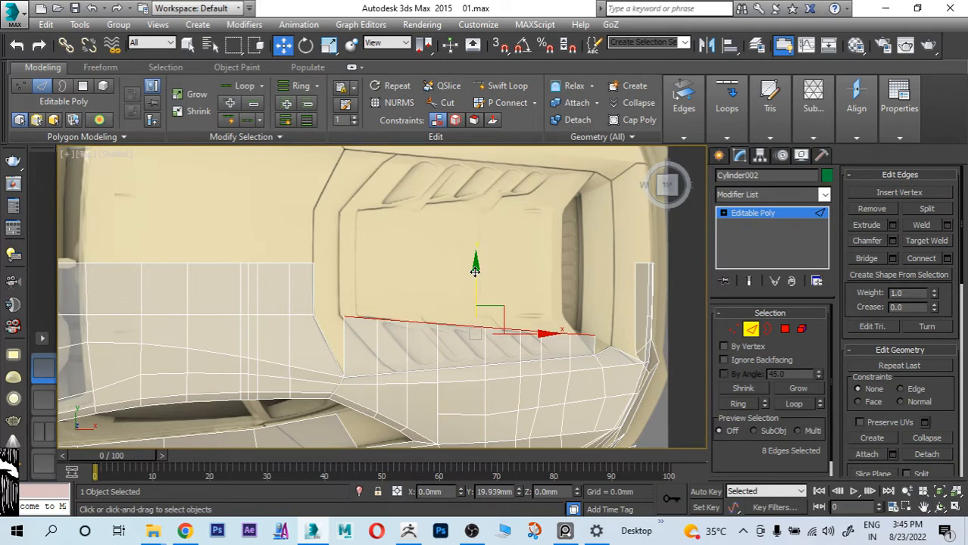
Step: Target-weld the new louvre strip's front inner vertex to the corner vertex on the roof's rear edge
middle_click_drag(391, 318, 412, 295)
scroll(413, 319, "up", 2)
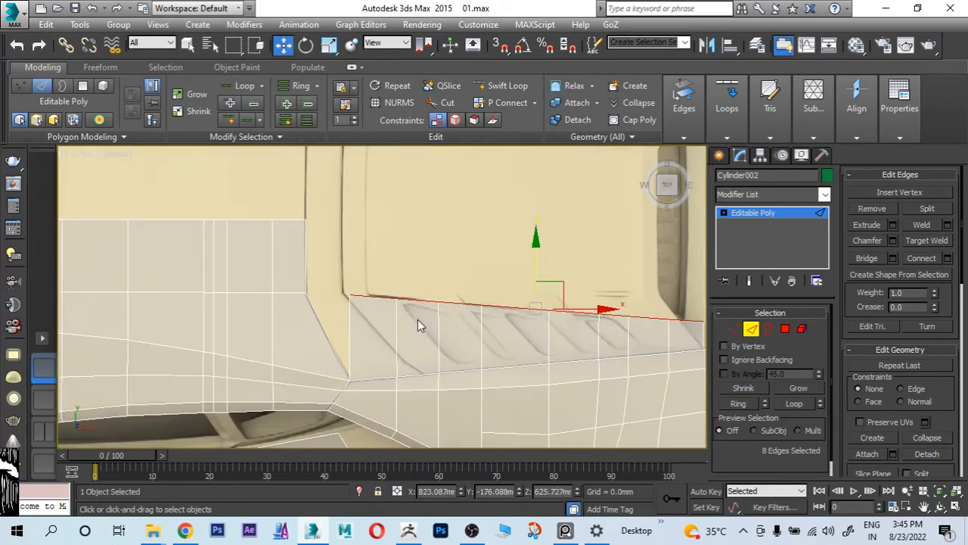
left_click(731, 330)
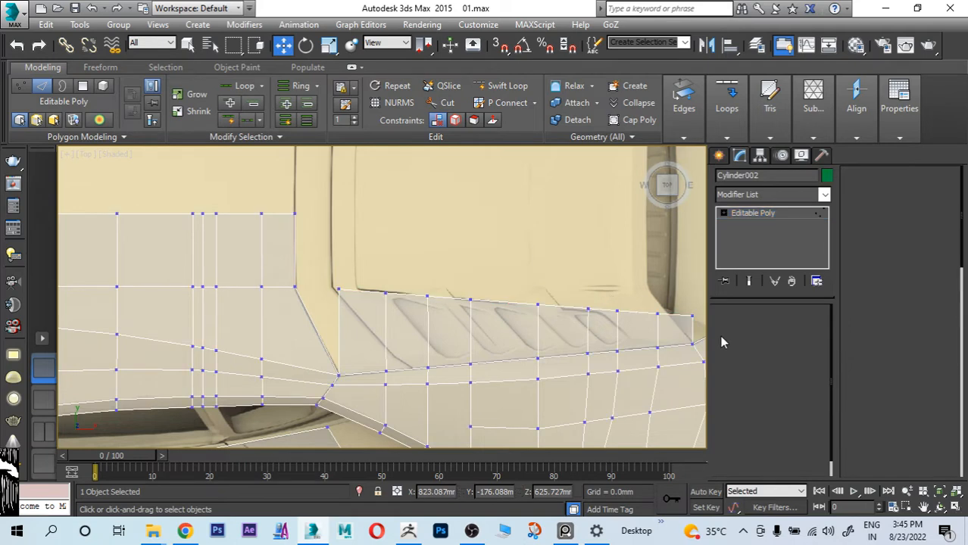
left_click(923, 225)
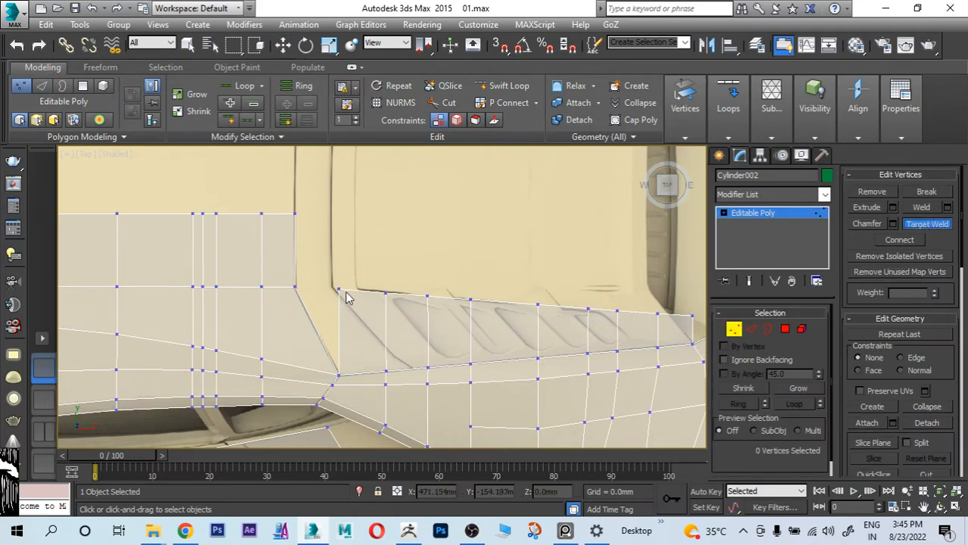
left_click(339, 290)
left_click(296, 288)
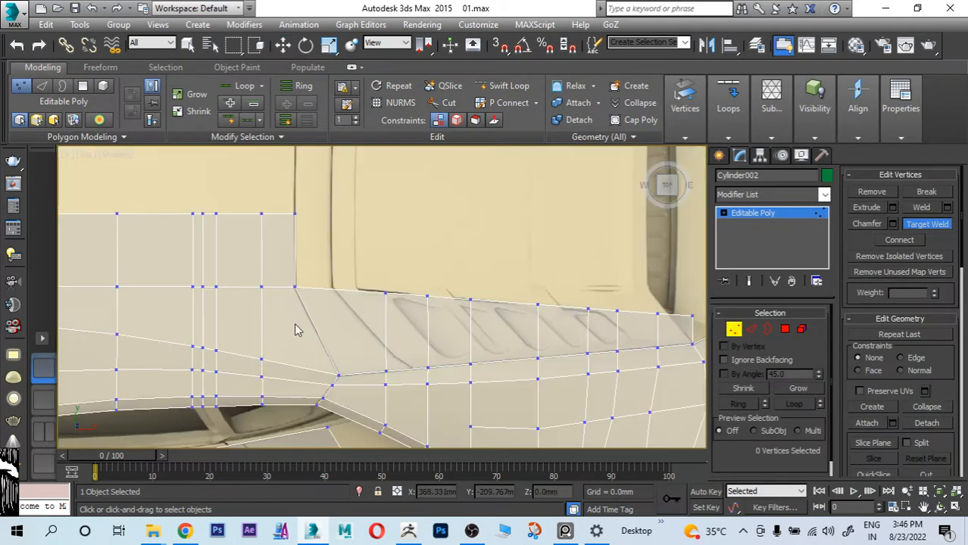
Step: Move the louvre strip's rearmost inner vertex forward and outward onto the slanted panel line beside the rear vent
middle_click_drag(617, 341, 453, 310)
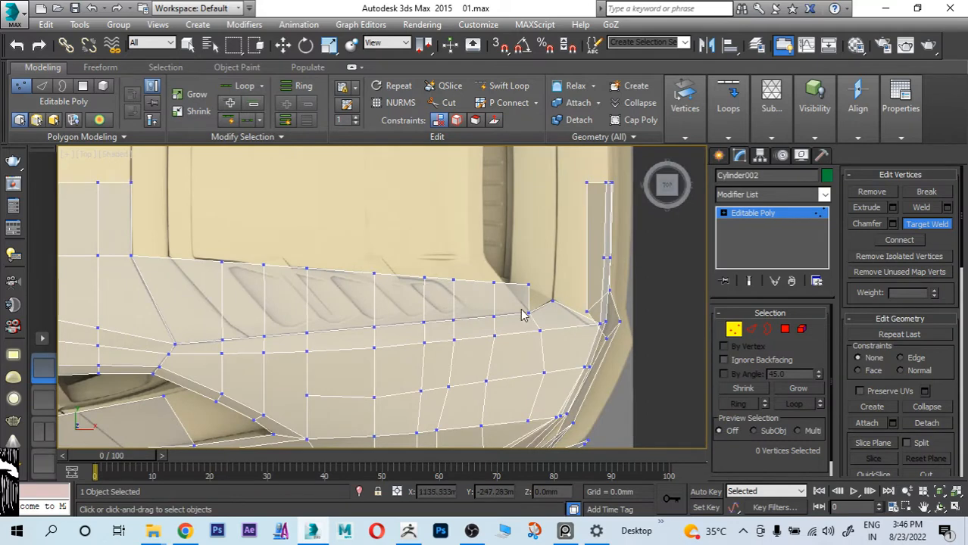
key("w")
scroll(522, 314, "up", 4)
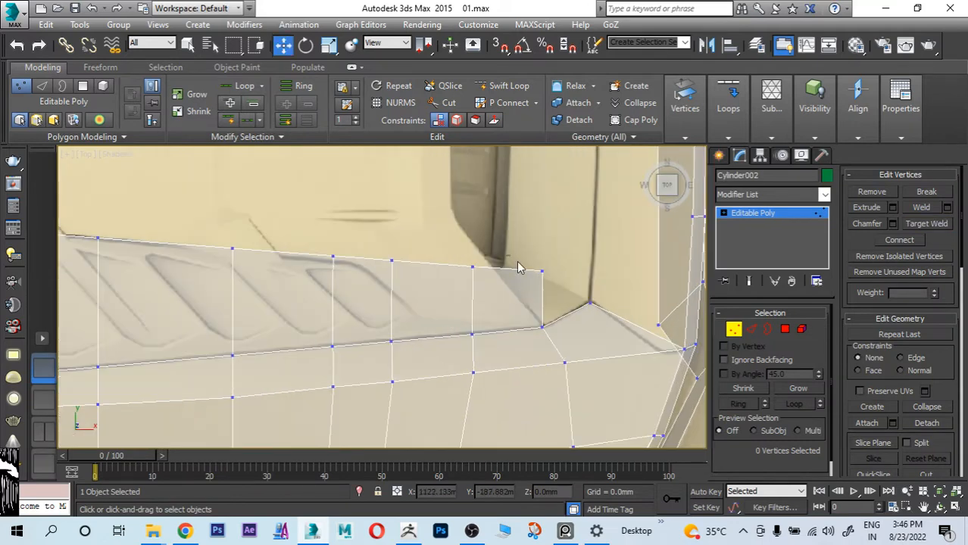
mouse_move(518, 264)
left_mouse_down()
mouse_move(554, 293)
mouse_move(527, 270)
mouse_move(512, 275)
left_mouse_up()
middle_click_drag(512, 275, 522, 346)
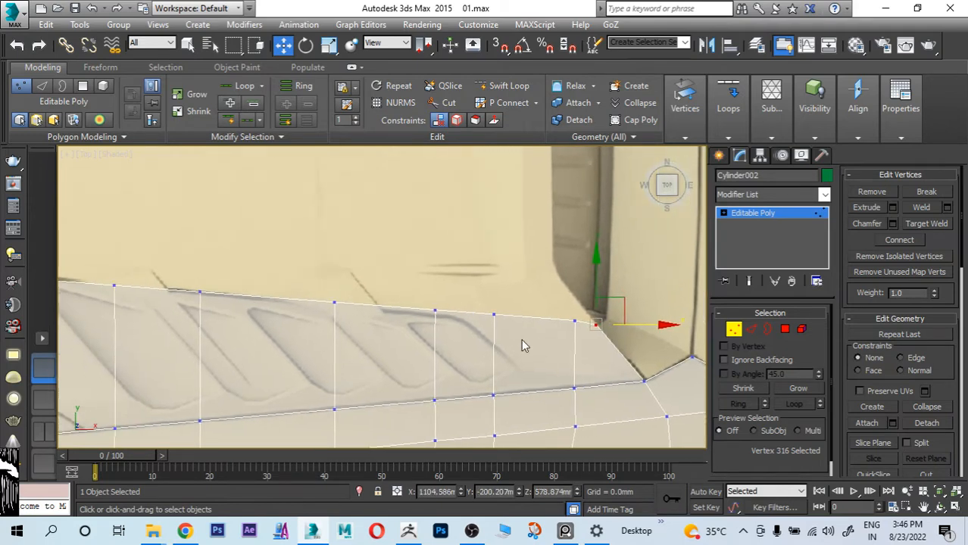
scroll(518, 313, "down", 3)
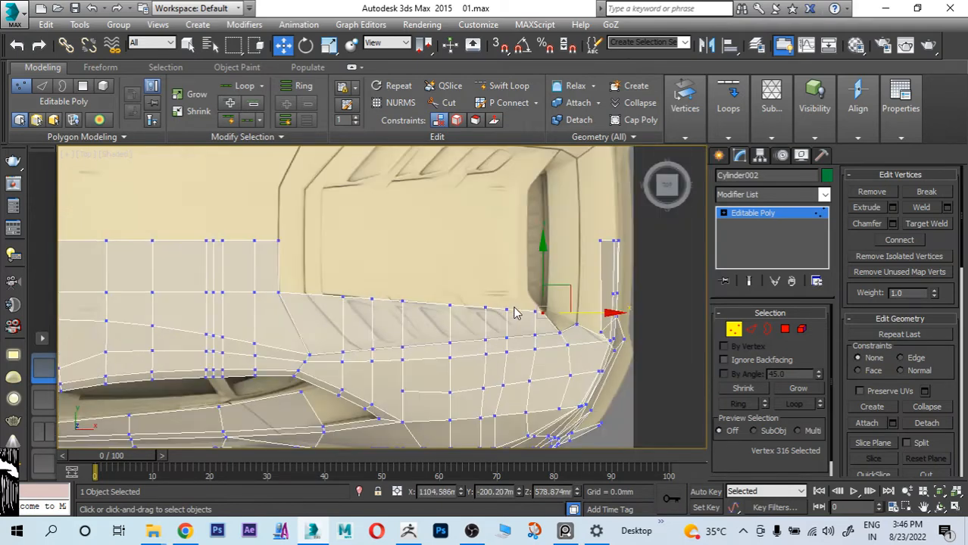
scroll(517, 314, "up", 2)
middle_click_drag(499, 306, 515, 326)
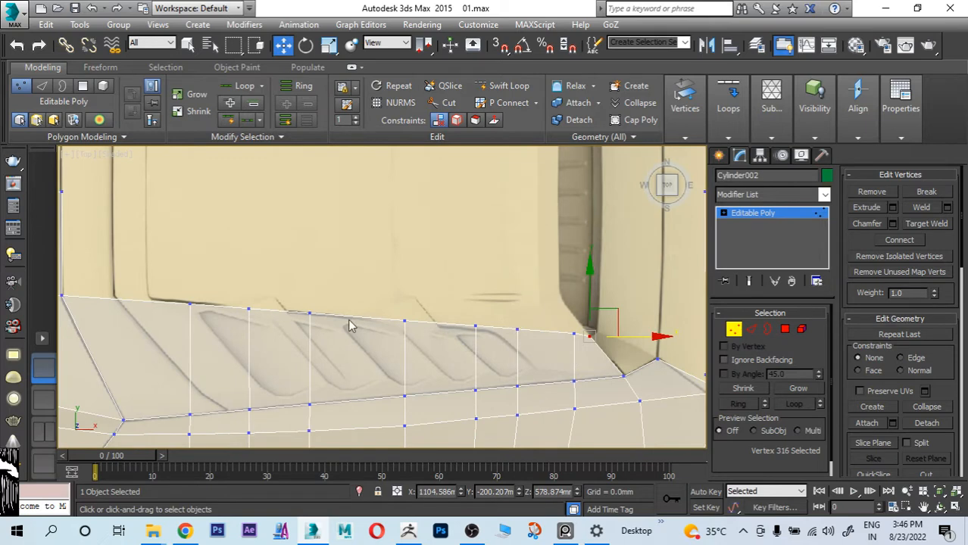
middle_click_drag(123, 310, 190, 324)
middle_click_drag(615, 342, 540, 344)
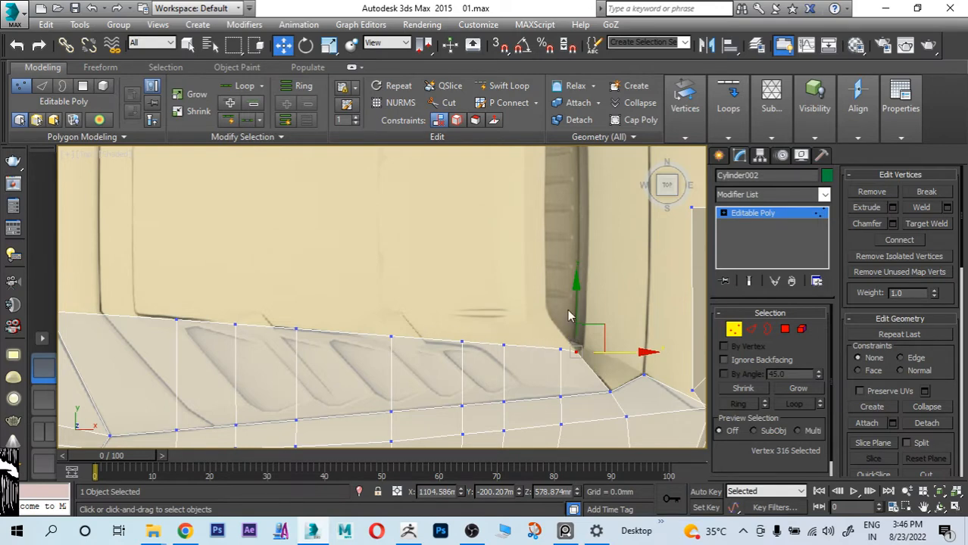
Step: Try to move the strip's second-to-last inner vertex forward and inward, and undo the attempt
left_click(559, 349)
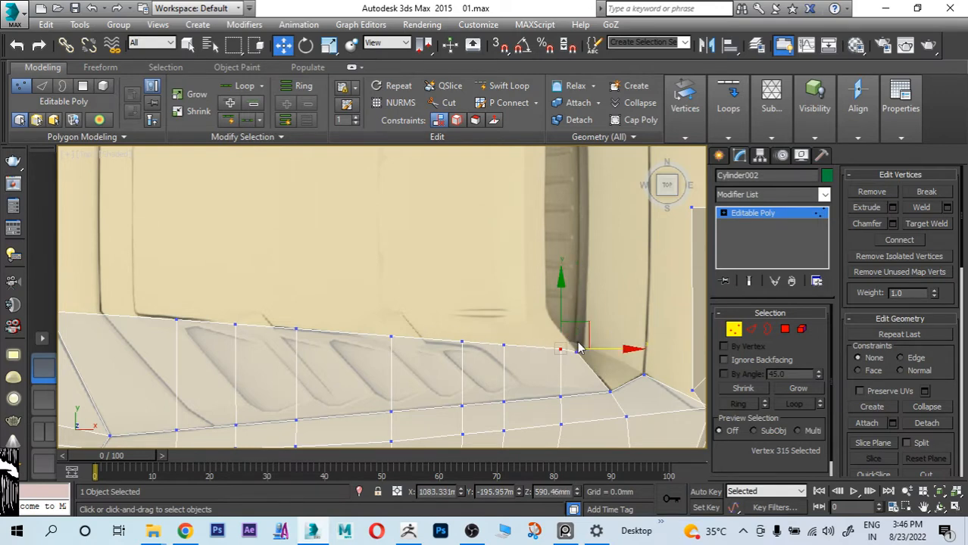
left_click_drag(574, 327, 547, 299)
left_click_drag(489, 334, 516, 359)
key("ctrl+z")
key("ctrl+z")
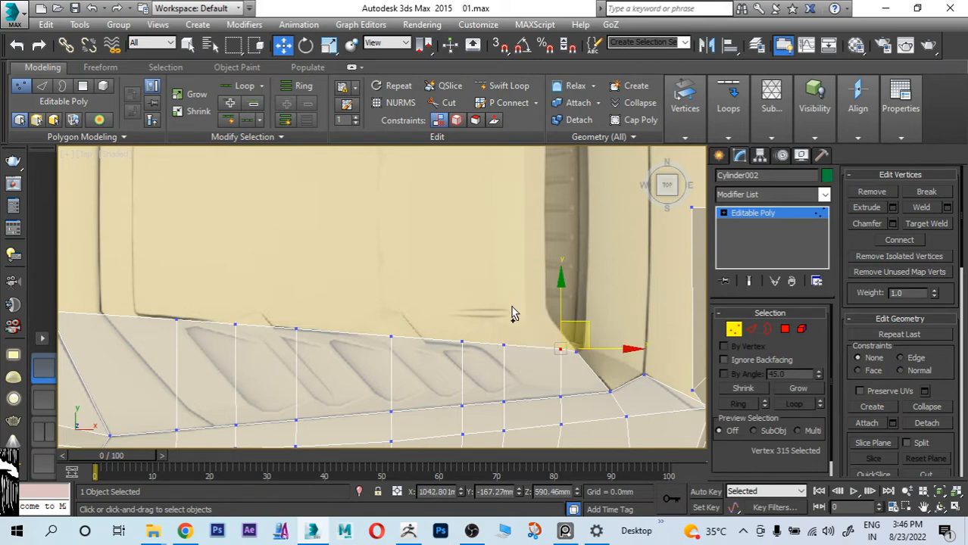
Step: Move the strip's second-to-last inner vertex inward and slightly forward onto the front corner of the rear vent opening
left_click_drag(563, 282, 560, 251)
mouse_move(614, 319)
left_mouse_down()
mouse_move(588, 318)
mouse_move(598, 316)
left_mouse_up()
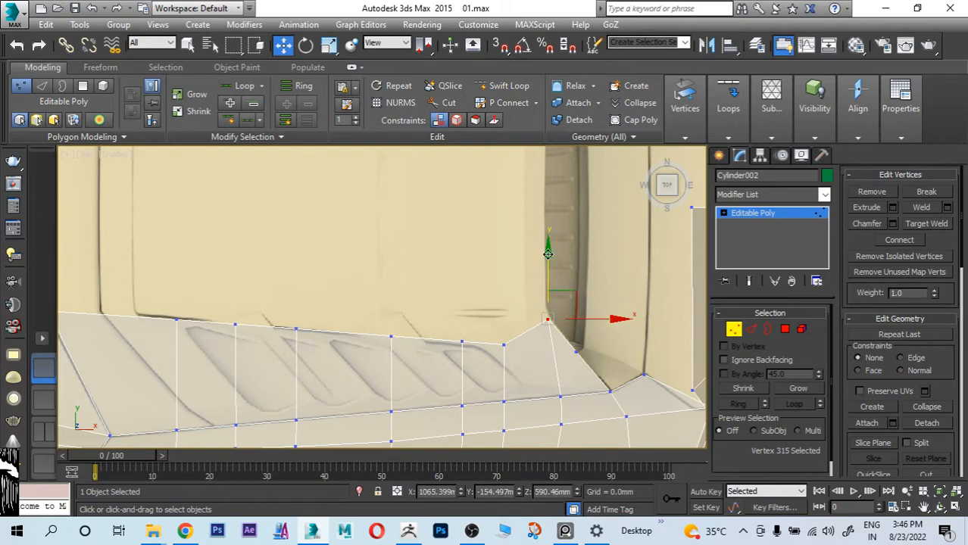
left_click_drag(547, 251, 546, 248)
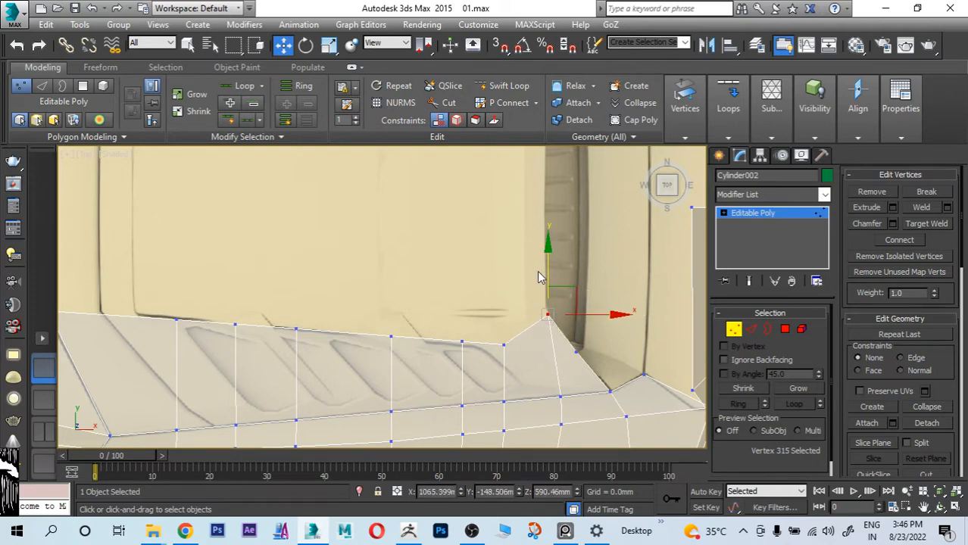
Step: Extrude the louvre strip's inner edges along Y toward the car's centreline to cover the middle of the engine cover
middle_click_drag(432, 341, 505, 353)
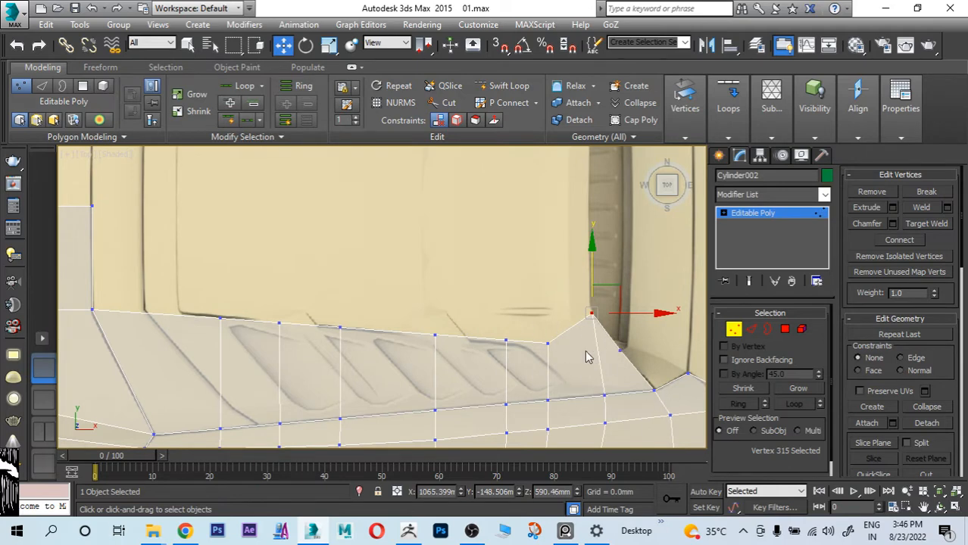
scroll(576, 318, "down", 4)
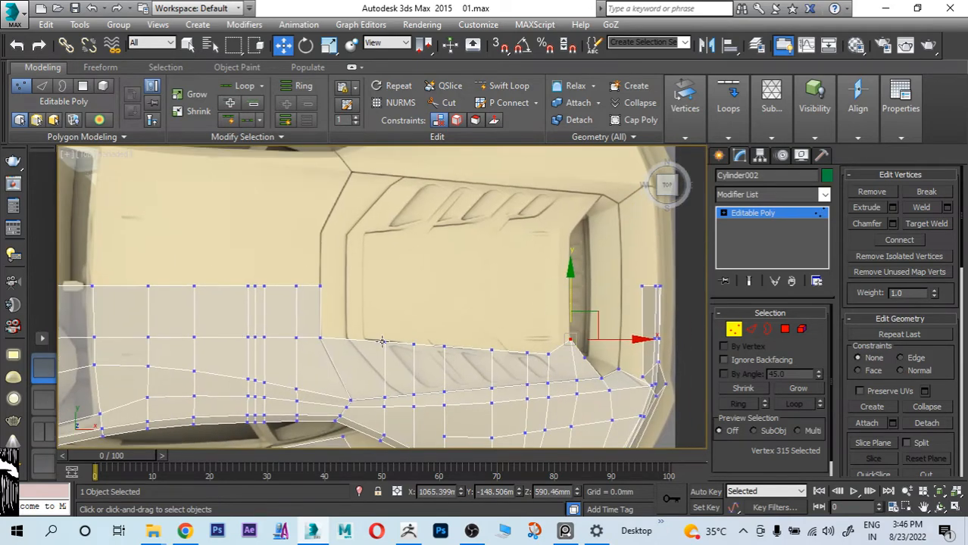
scroll(385, 345, "up", 6)
scroll(385, 345, "down", 5)
scroll(434, 357, "up", 3)
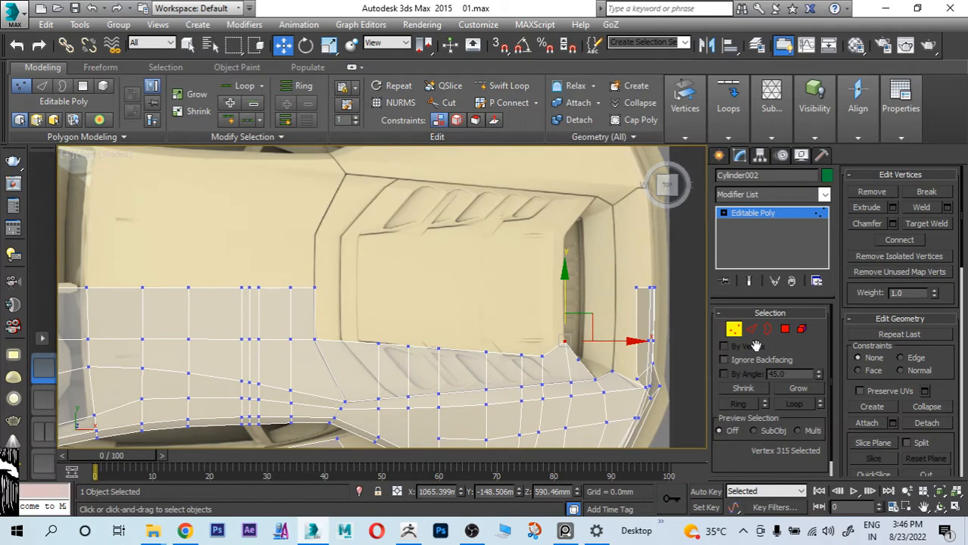
left_click(753, 330)
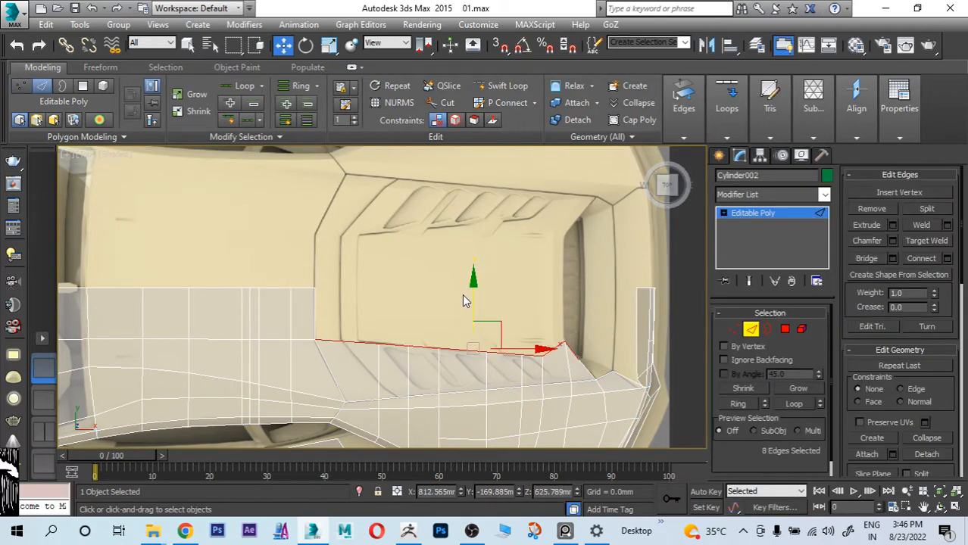
left_click_drag(472, 284, 477, 233)
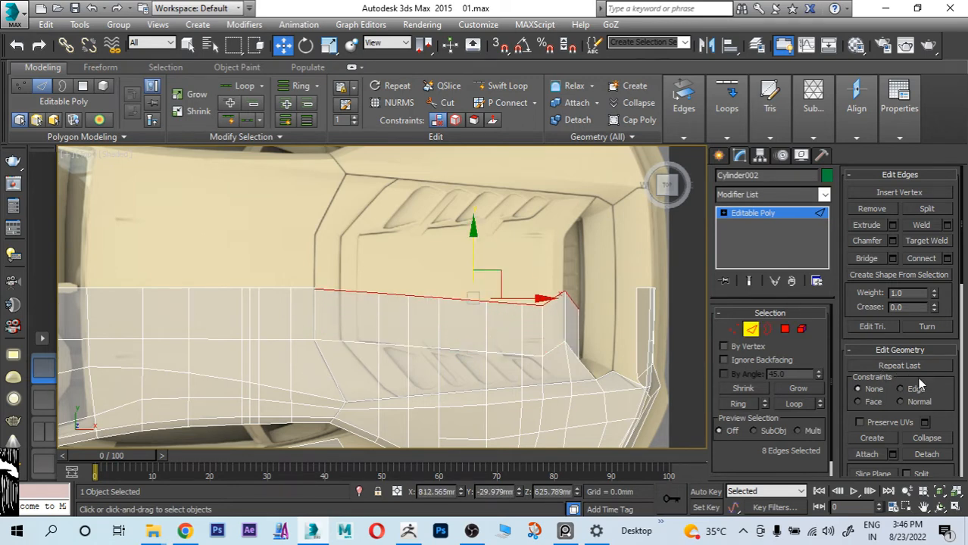
Step: Make the extruded edges planar along Y and move them onto the car's centreline
left_click_drag(937, 388, 935, 323)
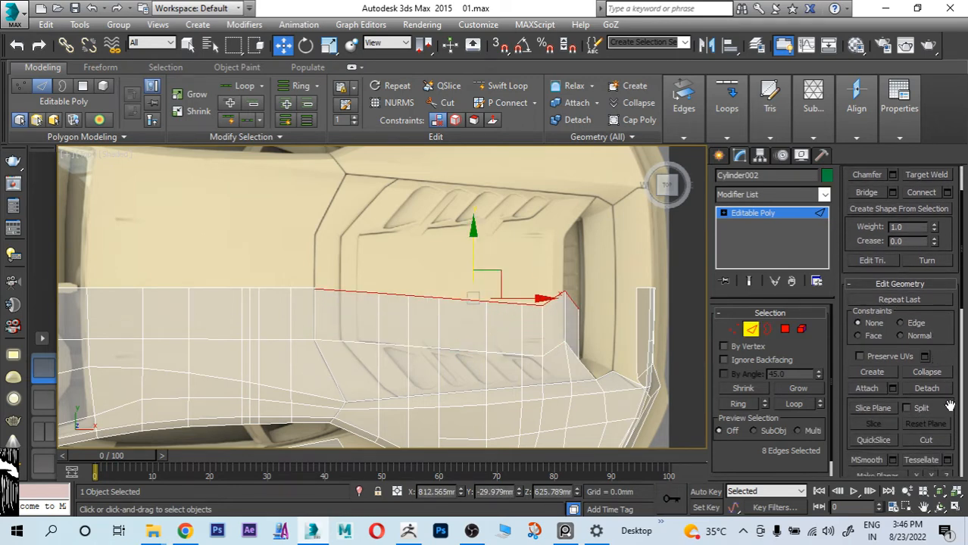
scroll(950, 407, "down", 2)
left_click(946, 434)
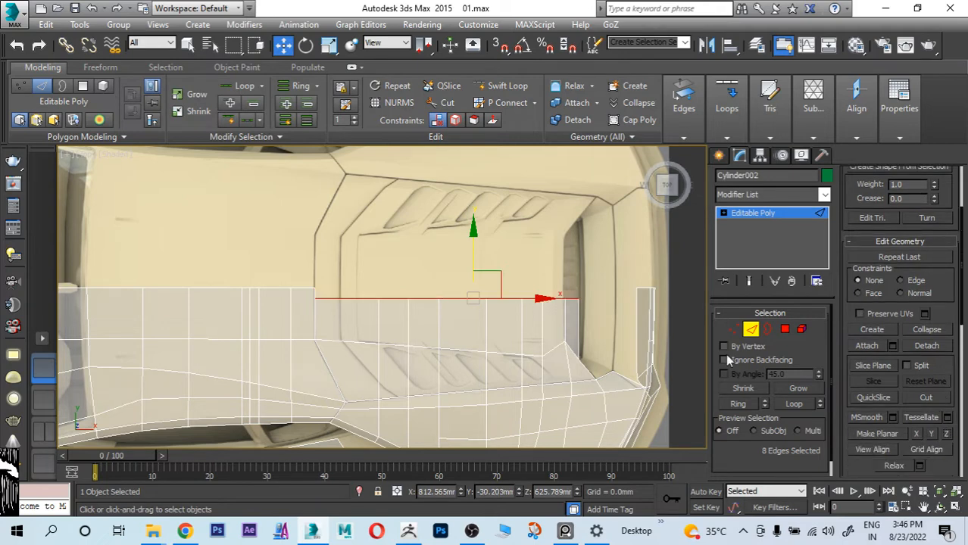
left_click_drag(474, 250, 475, 238)
Step: Weld the two overlapping vertices where the engine cover meets the roof at the centreline, and return to the four-viewport layout
left_click(733, 329)
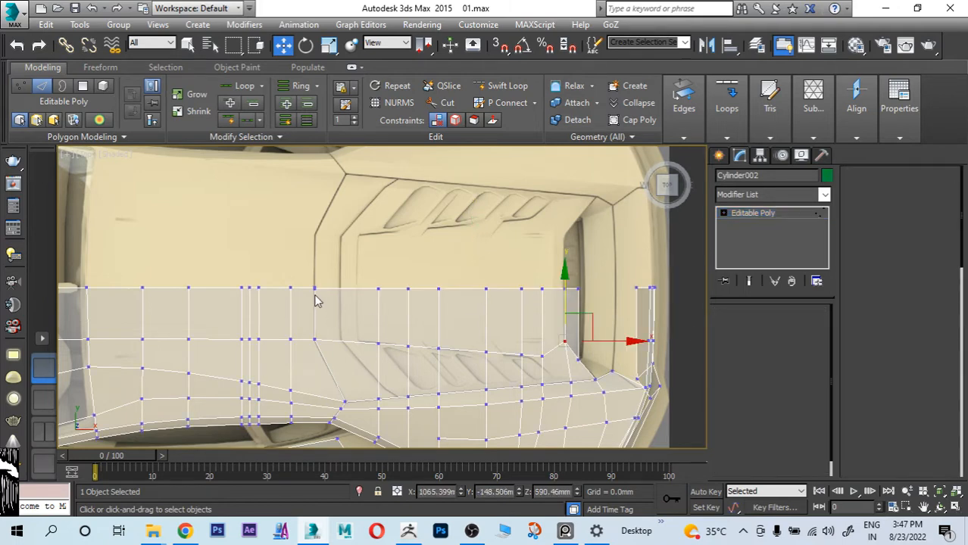
left_click(314, 287)
scroll(314, 291, "up", 5)
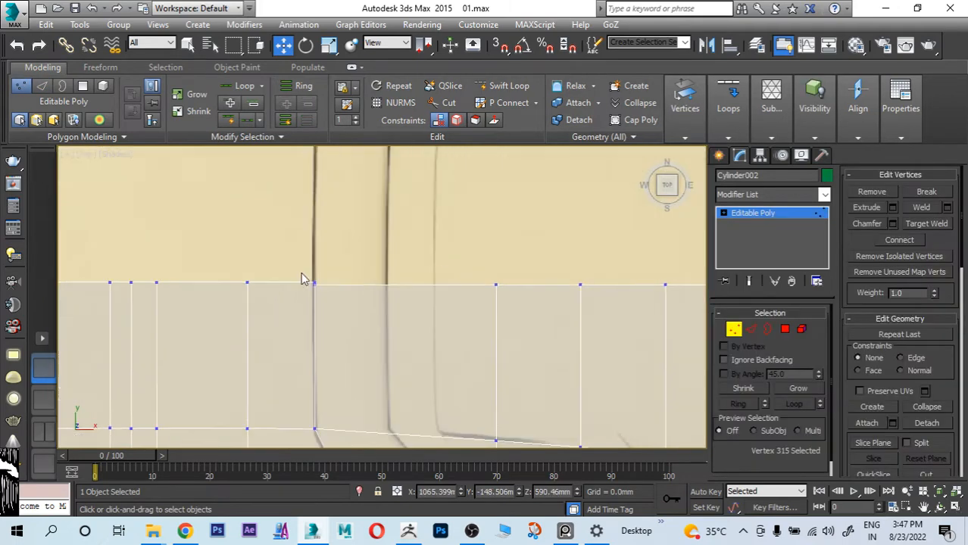
left_click(922, 208)
scroll(576, 318, "down", 3)
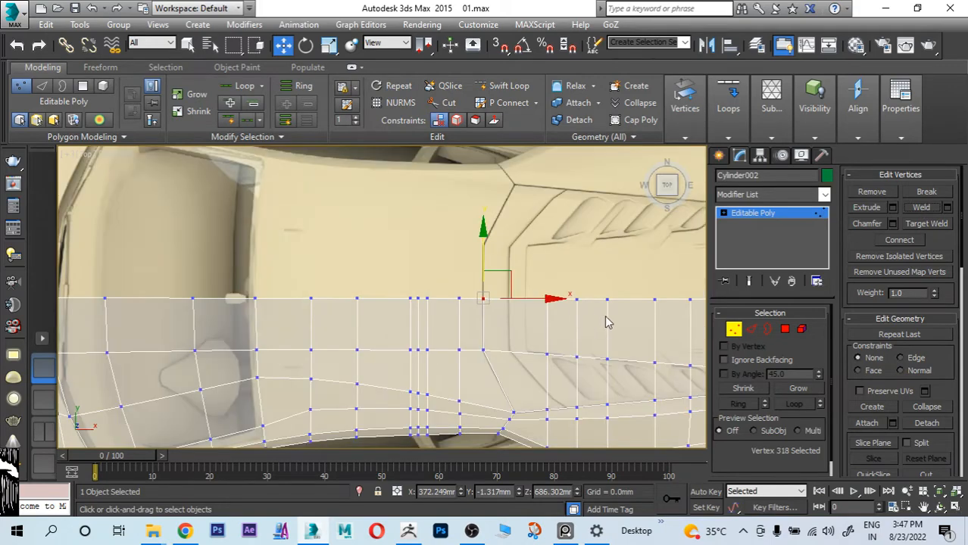
middle_click_drag(606, 322, 509, 304)
key("alt+w")
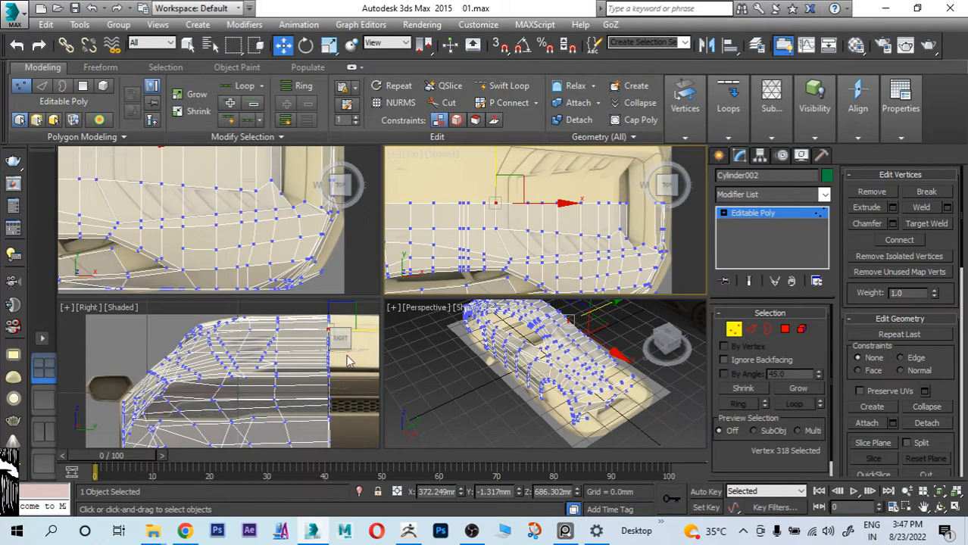
Step: Hide all body polygons ahead of the car's rear corner, leaving only the tail section of the mesh showing
key("alt+w")
mouse_move(418, 368)
middle_mouse_down("alt")
mouse_move(649, 302)
mouse_move(554, 306)
mouse_move(407, 275)
mouse_move(439, 339)
mouse_move(358, 276)
middle_mouse_up("alt")
middle_click_drag(415, 258, 383, 343, "alt")
scroll(382, 340, "up", 3)
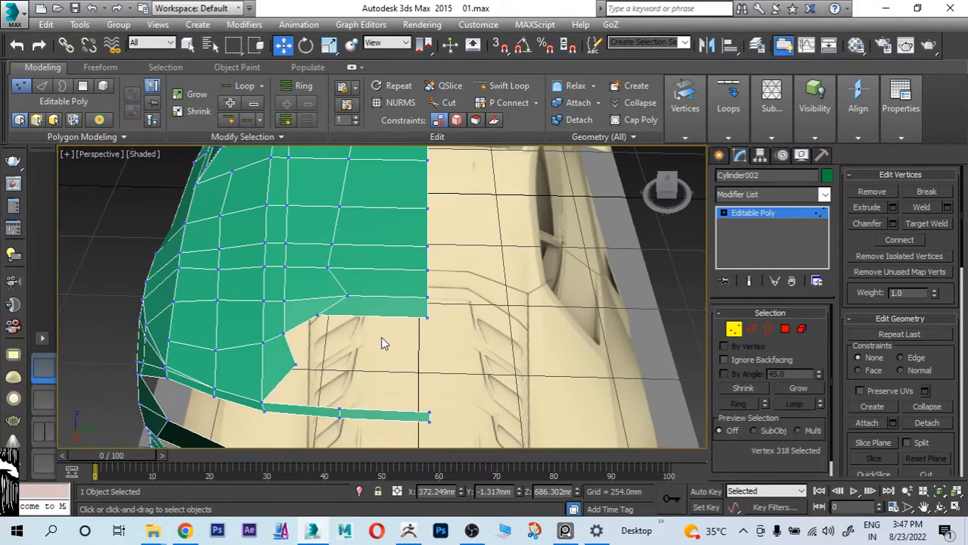
key("alt+w")
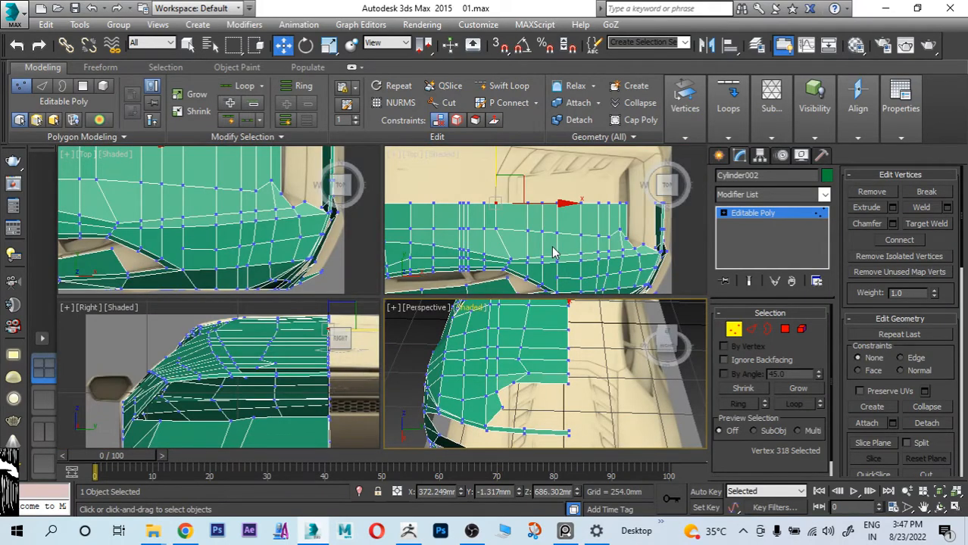
key("alt+w")
key("z")
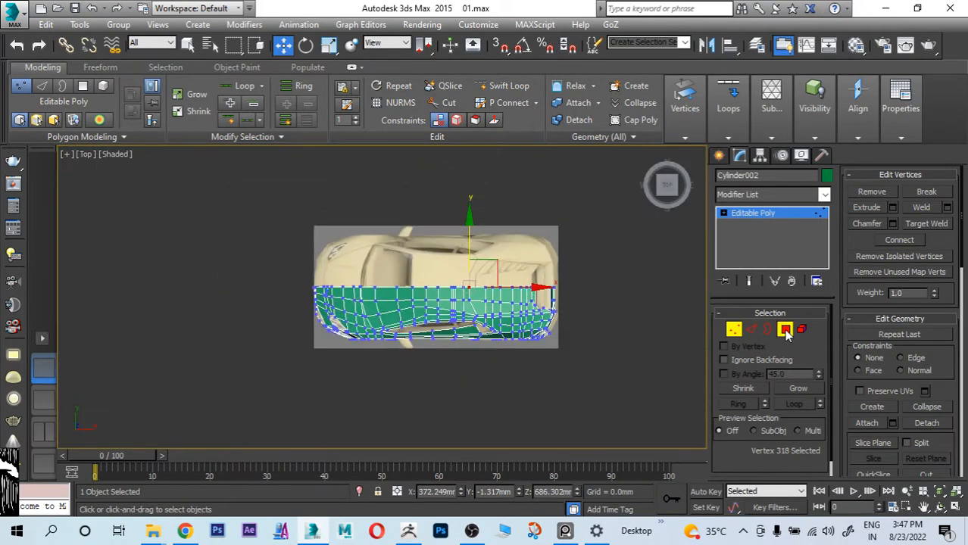
left_click(786, 330)
left_click_drag(226, 203, 505, 410)
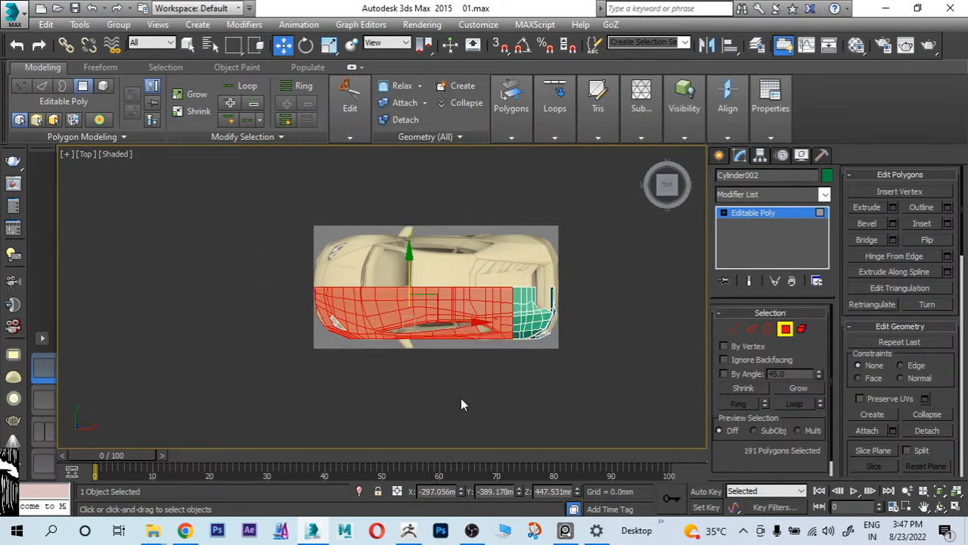
scroll(953, 395, "down", 4)
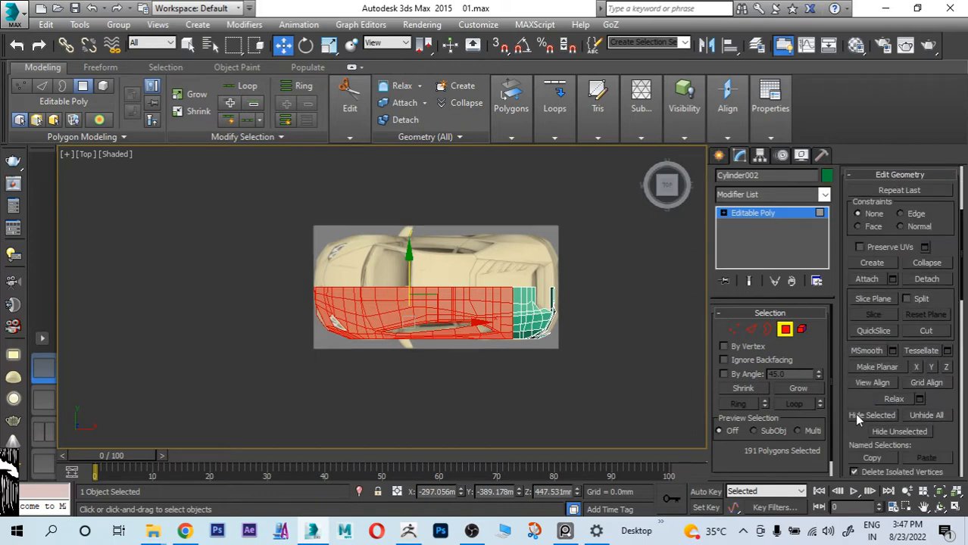
left_click(871, 419)
Step: Examine the remaining tail mesh against the rear reference, from the engine cover and tail light to the exhaust and lower bumper
scroll(558, 348, "up", 5)
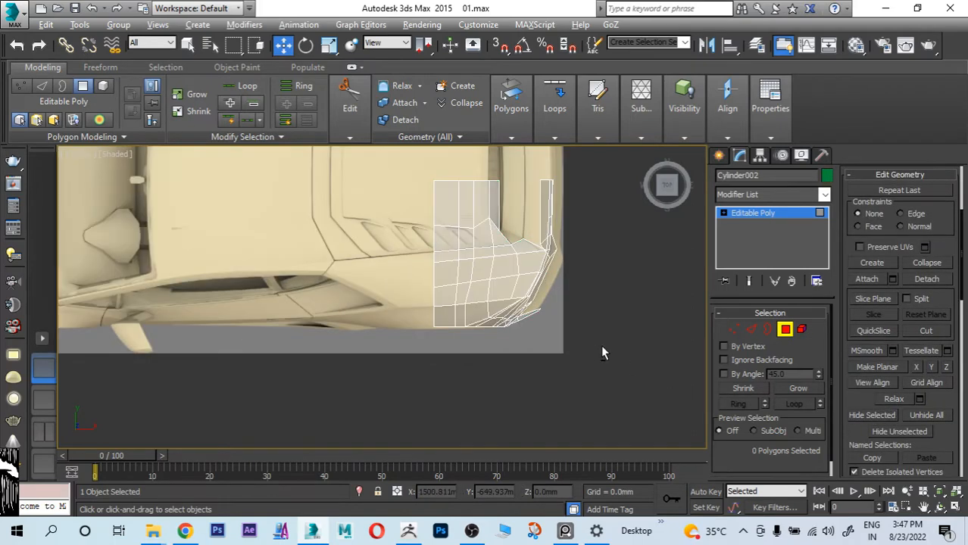
middle_click_drag(603, 350, 496, 274, "alt")
key("alt+w")
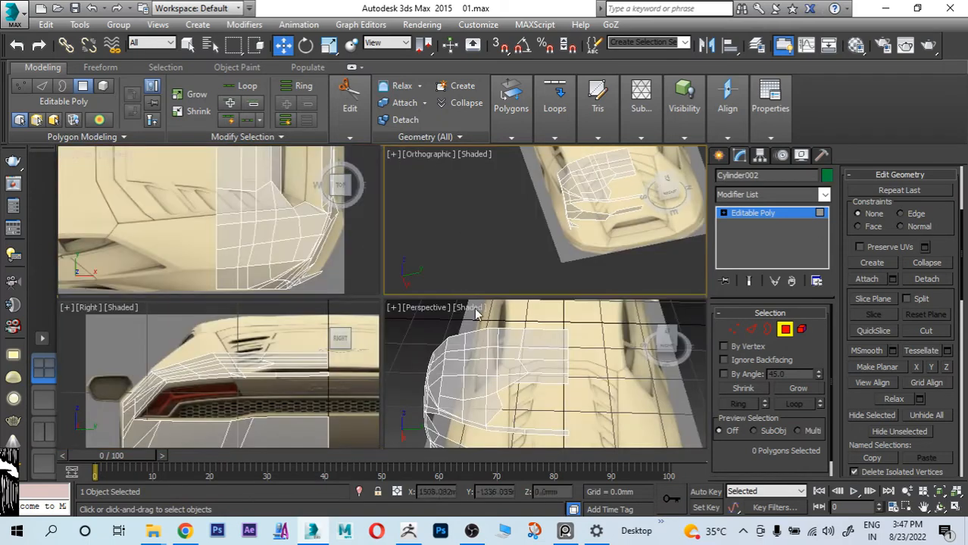
middle_click(298, 381)
key("alt+w")
middle_click_drag(383, 358, 383, 314)
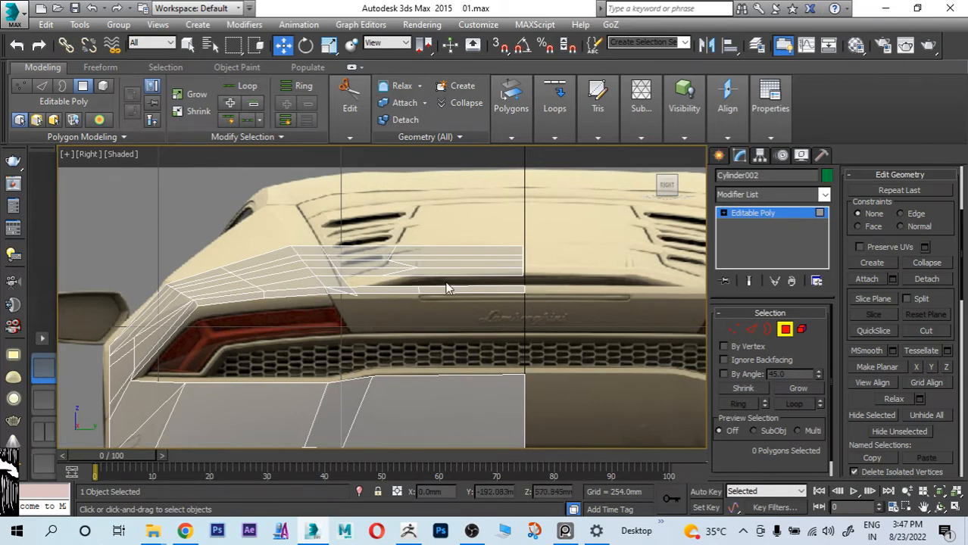
middle_click_drag(548, 292, 552, 234)
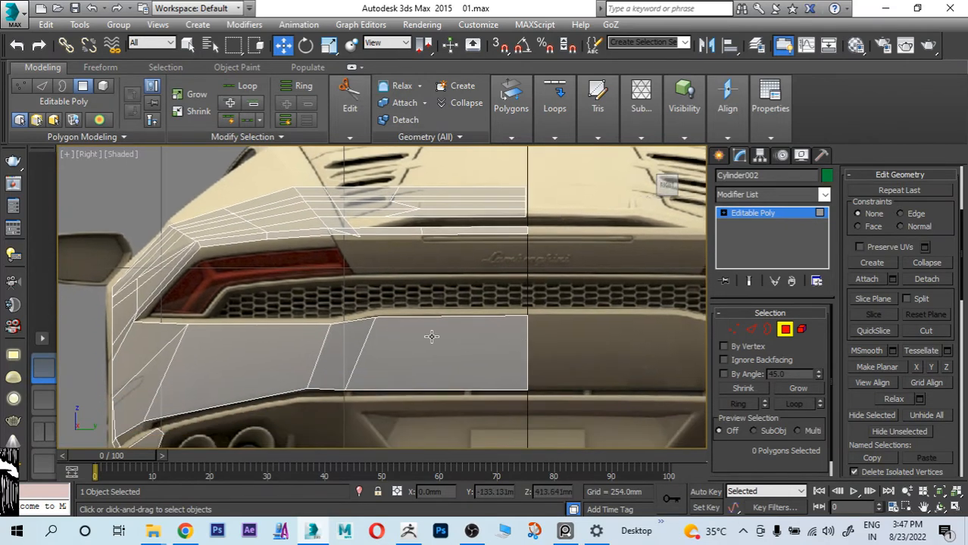
scroll(425, 294, "up", 6)
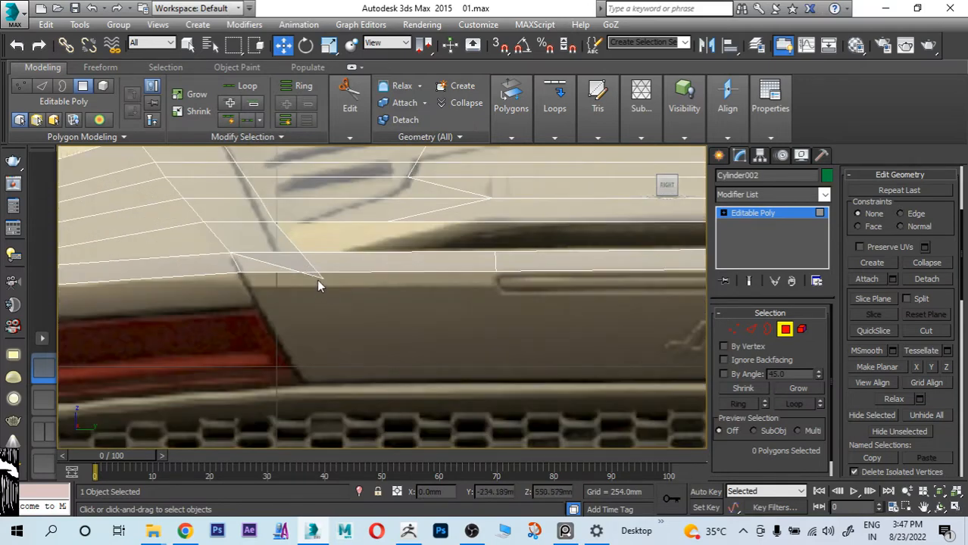
scroll(381, 322, "down", 6)
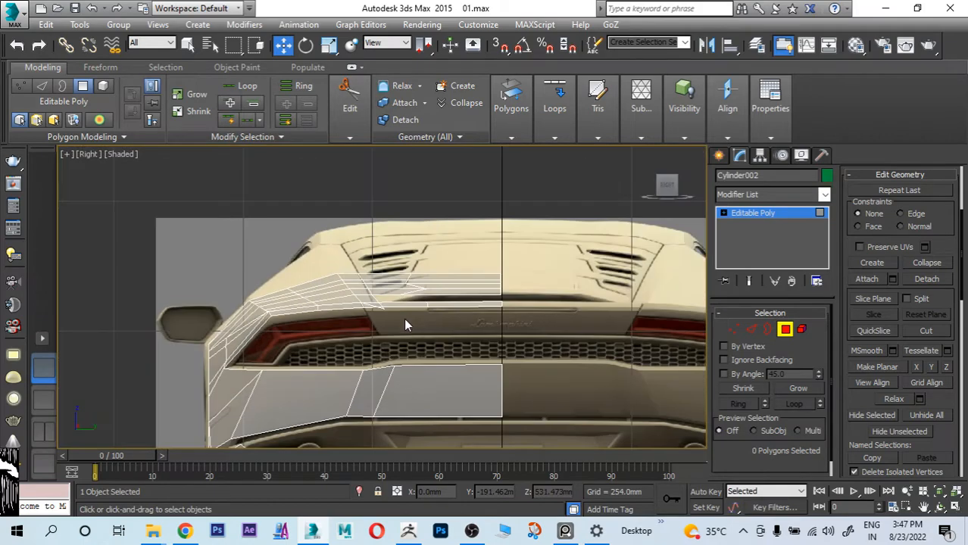
middle_click_drag(406, 319, 448, 275)
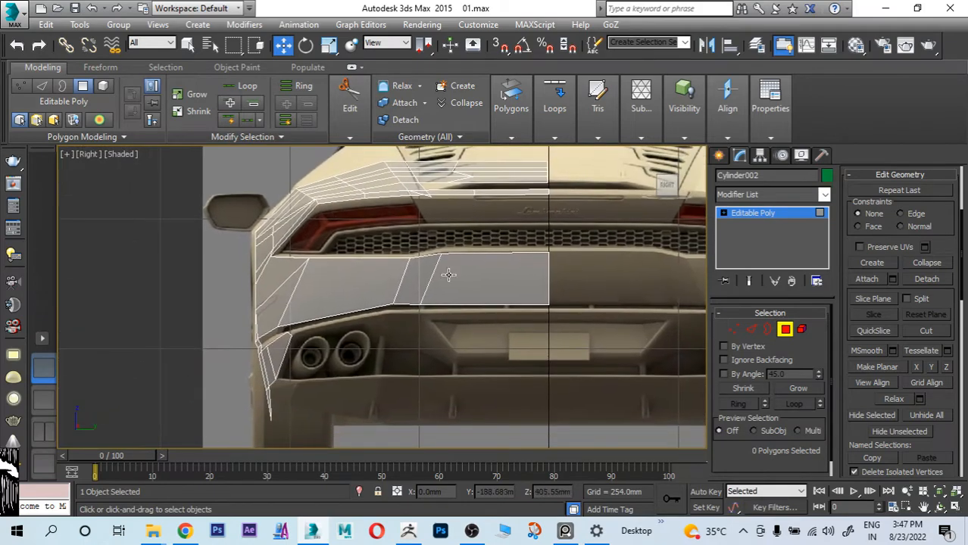
middle_click_drag(485, 248, 443, 209)
scroll(345, 343, "up", 5)
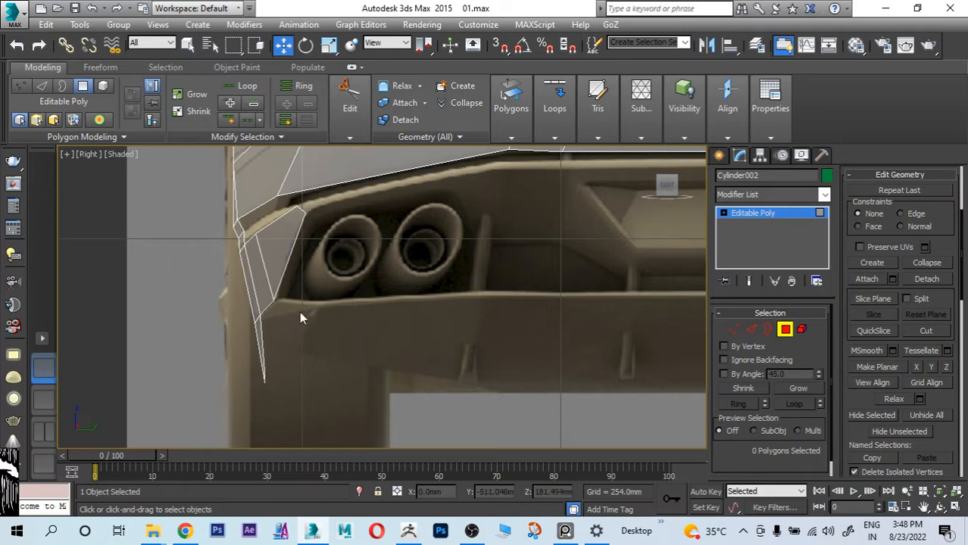
key("alt+w")
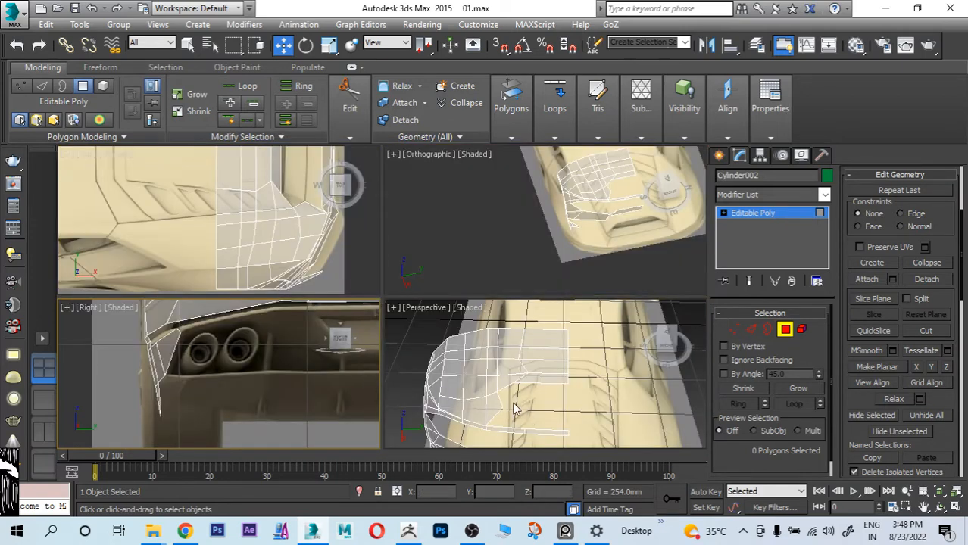
Step: In the front view, move the two lowest vertices of the strip behind the rear wheel upward and slightly rearward
left_click(551, 420)
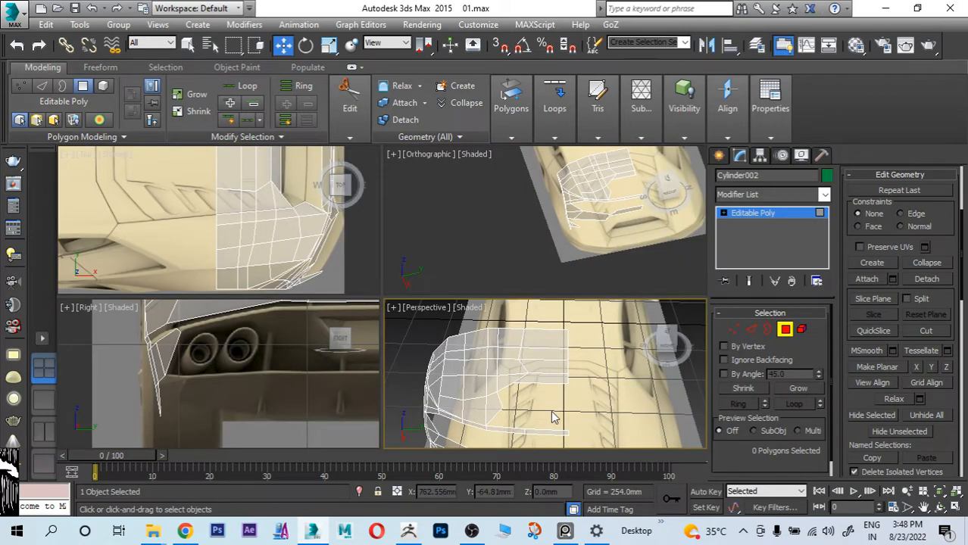
key("l")
key("f")
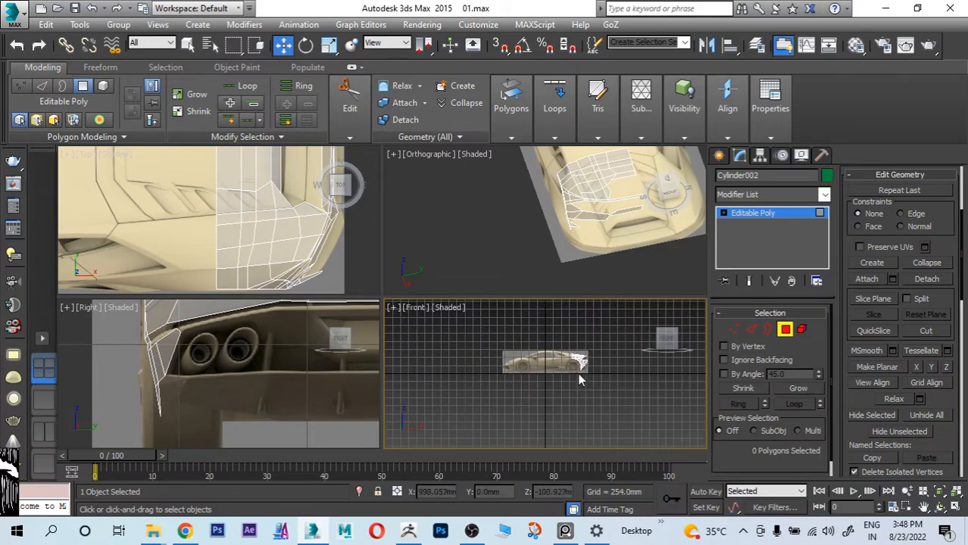
scroll(578, 372, "up", 5)
key("alt+w")
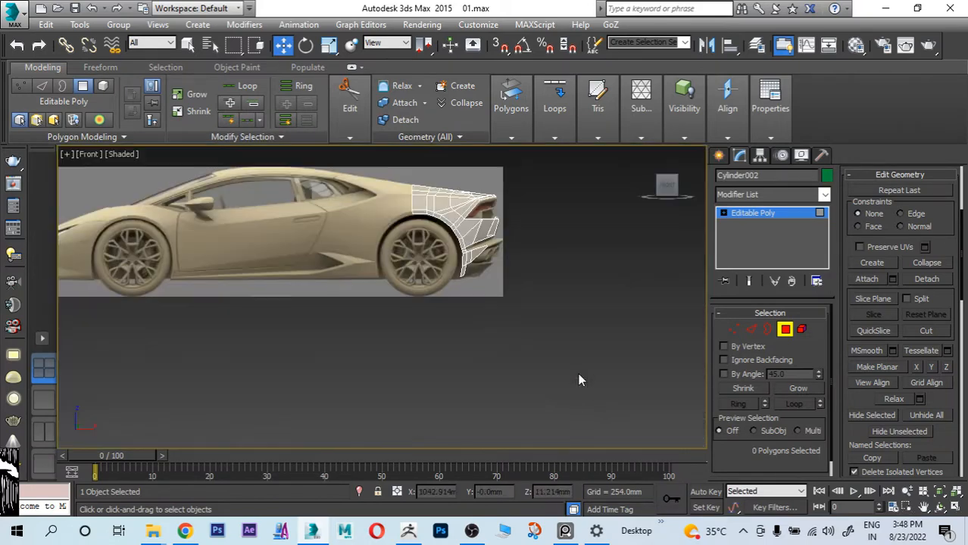
scroll(503, 273, "up", 5)
scroll(402, 327, "up", 3)
middle_click_drag(402, 330, 473, 334)
key("alt+x")
key("alt+x")
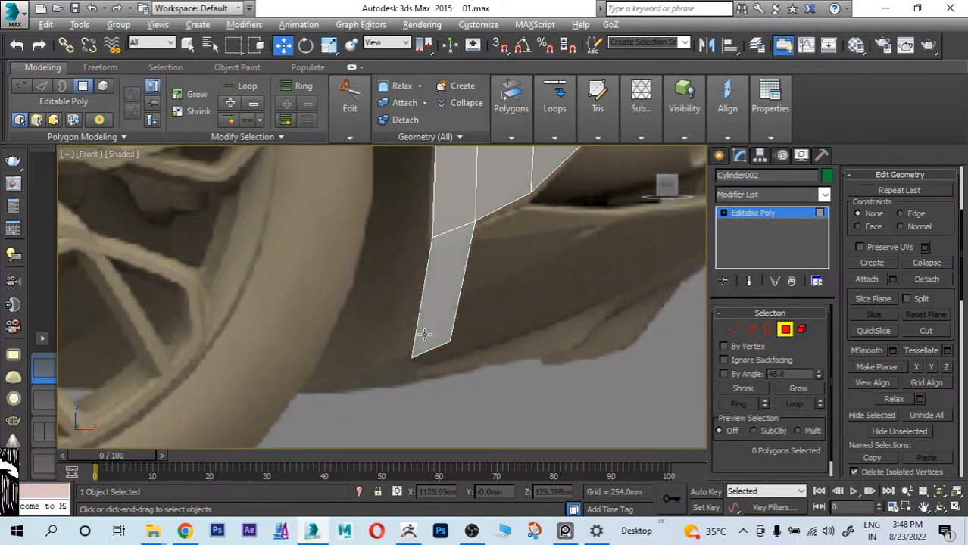
left_click(731, 331)
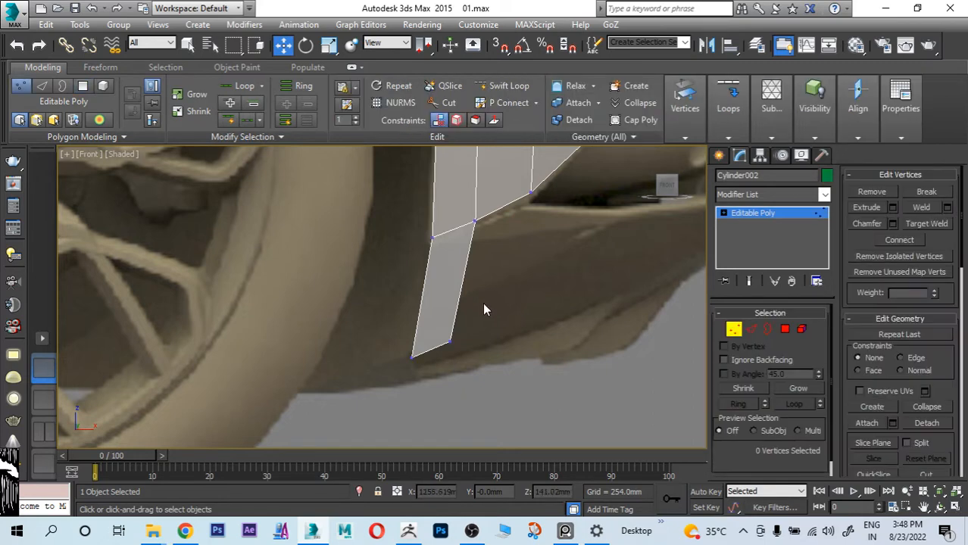
left_click_drag(404, 321, 464, 371)
left_click_drag(430, 301, 446, 263)
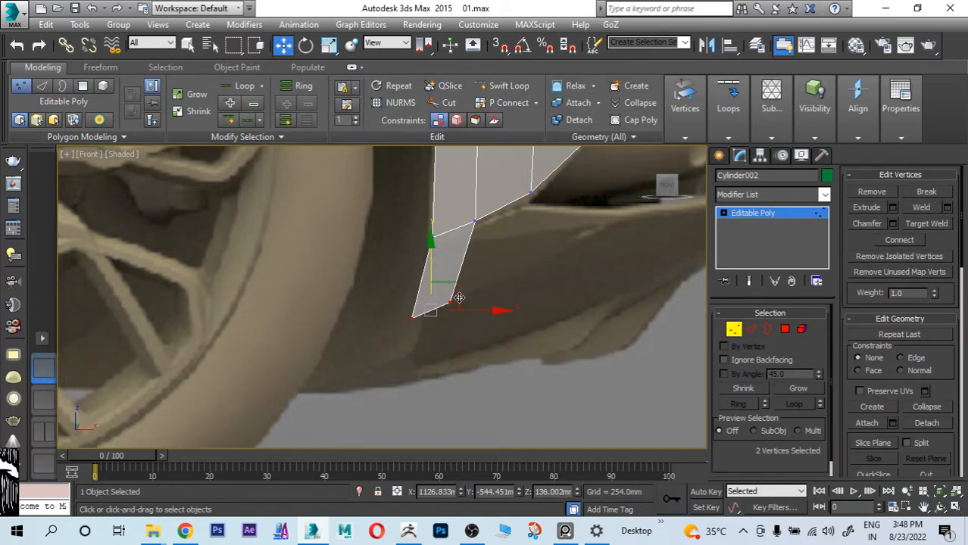
left_click_drag(501, 311, 513, 307)
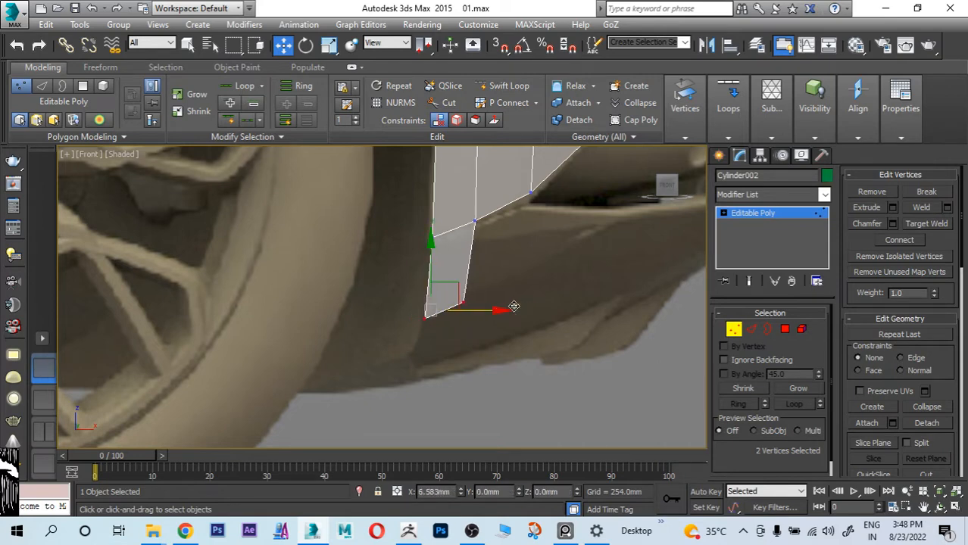
left_click_drag(444, 240, 444, 227)
Step: Nudge the three vertices along the fender's lower edge behind the rear wheel to follow the bumper seam in the reference
middle_click_drag(535, 309, 489, 356)
scroll(423, 259, "up", 4)
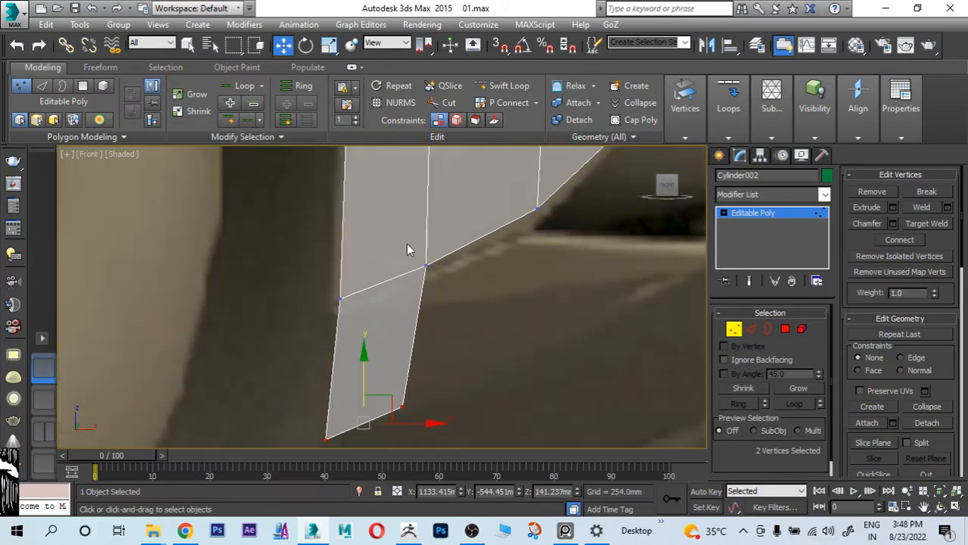
left_click(428, 266)
left_click_drag(427, 206, 427, 212)
middle_click_drag(500, 240, 491, 303)
left_click(529, 273)
left_click_drag(546, 243, 541, 261)
middle_click_drag(459, 367, 485, 279)
left_click(358, 273)
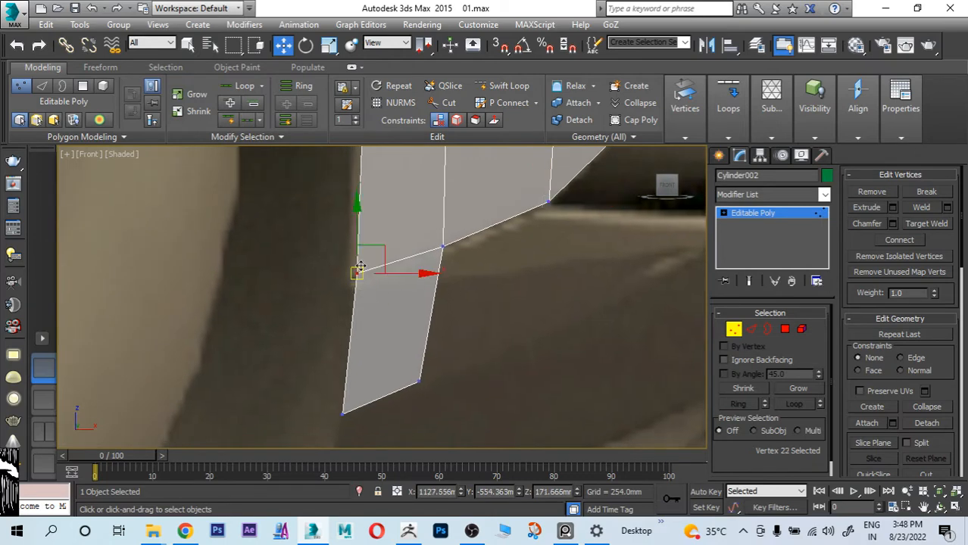
left_click_drag(359, 243, 358, 251)
left_click(442, 247)
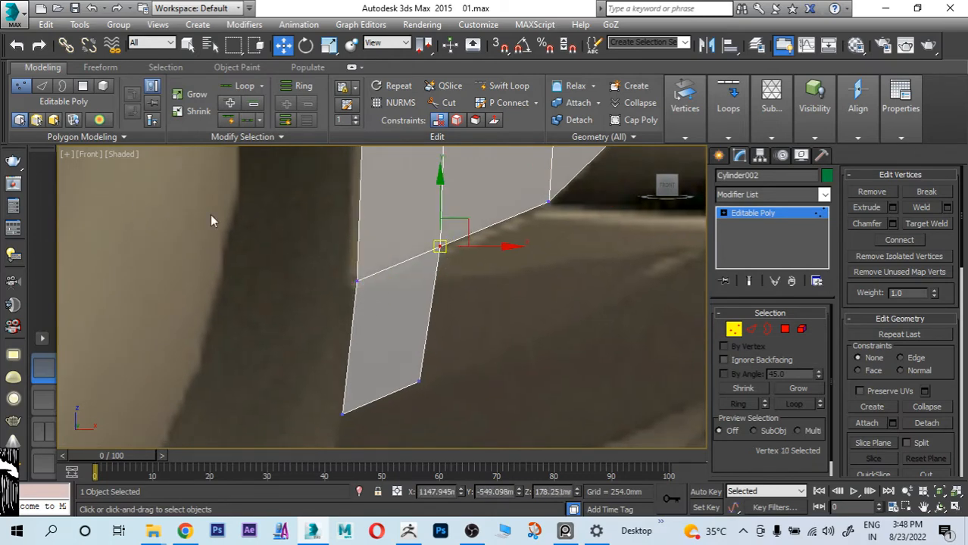
scroll(416, 294, "down", 6)
scroll(447, 297, "up", 1)
middle_click_drag(486, 284, 503, 275)
scroll(488, 319, "up", 2)
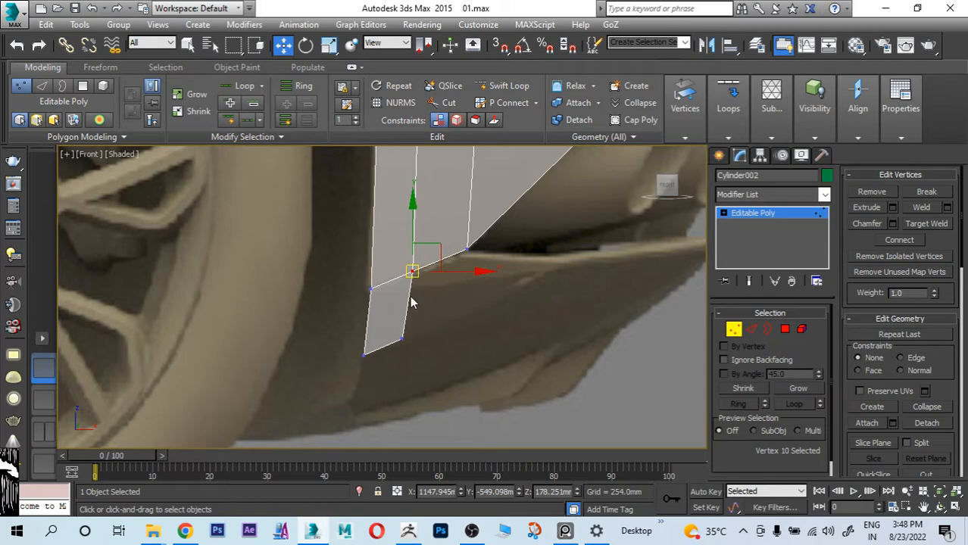
Step: With snapping on, cut a horizontal edge across the strip behind the wheel, from its upper front vertex to its rear edge
left_click(451, 107)
key("s")
scroll(401, 270, "up", 2)
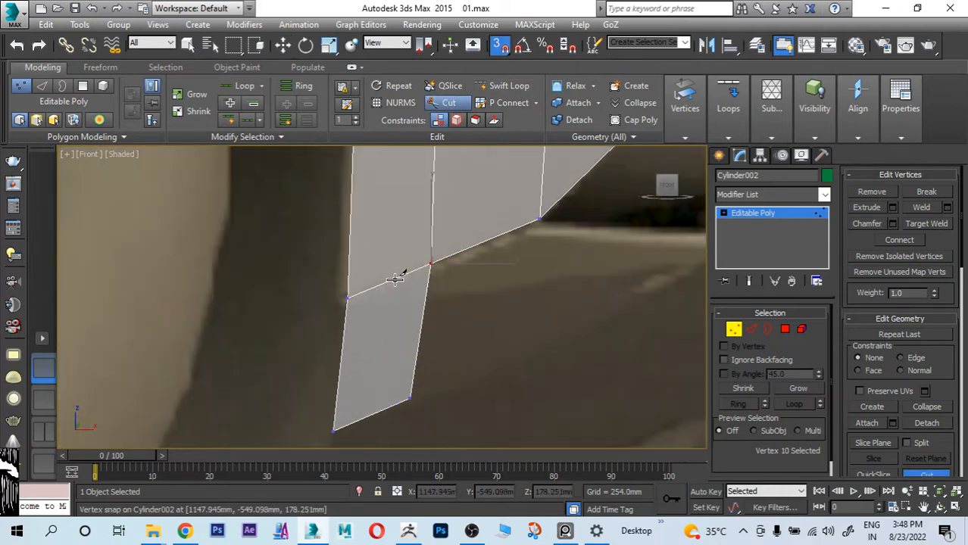
left_click(348, 300)
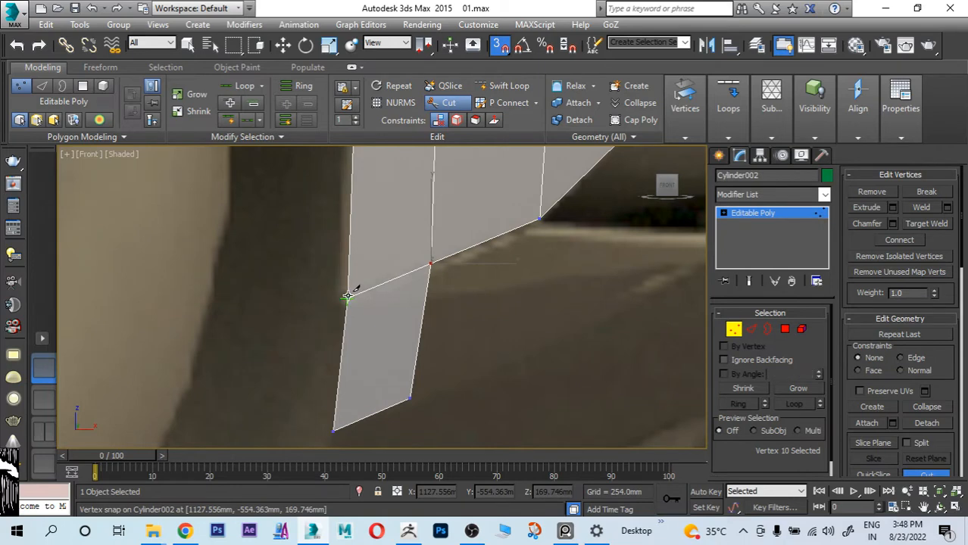
left_click(425, 297)
key("w")
Step: Extrude the strip's rear edge below the new cut rearward and upward along the lower bumper
middle_click_drag(464, 357, 451, 306)
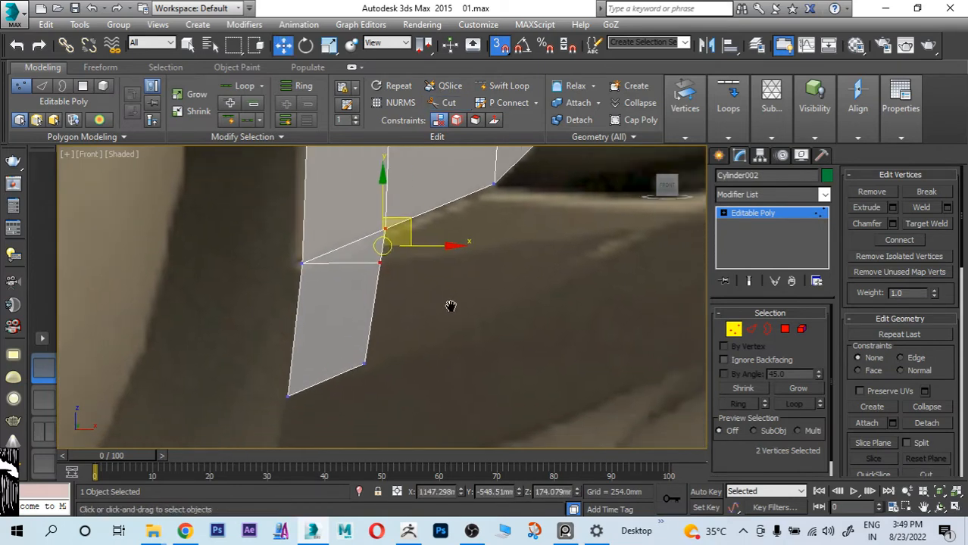
left_click(751, 329)
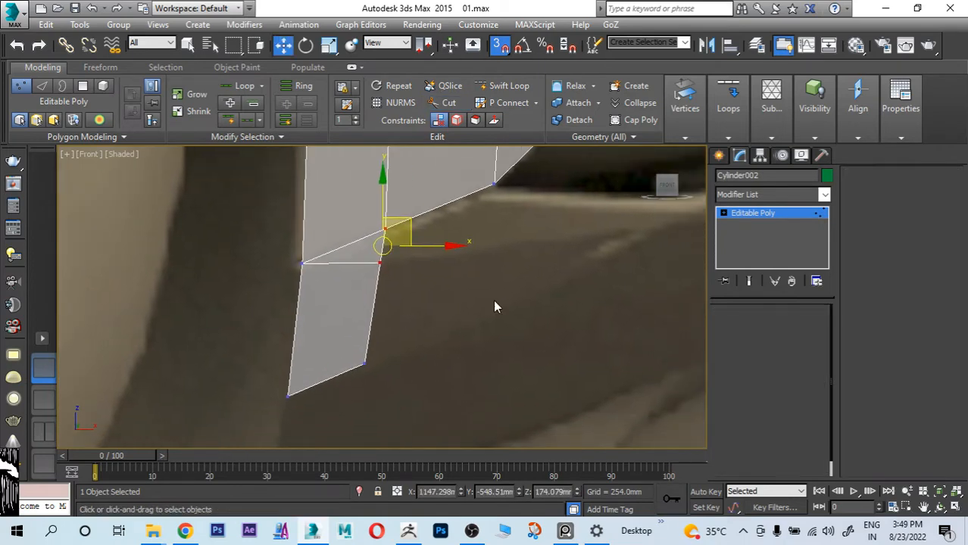
left_click(377, 295)
left_click_drag(386, 298, 604, 230, "shift")
Step: Move the extruded polygon's two rear vertices close together, with the upper one on the bumper's light crease line
left_click(731, 329)
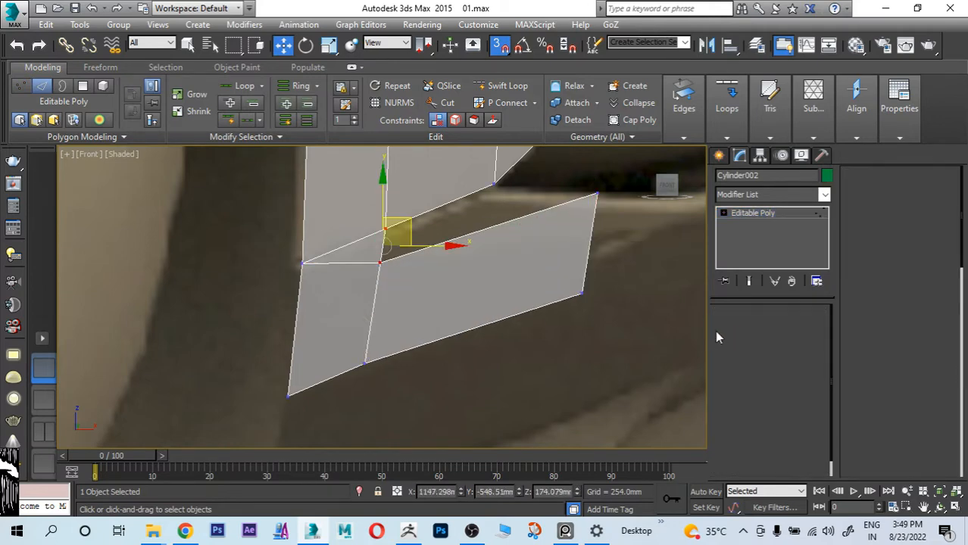
middle_click_drag(621, 328, 515, 362)
left_click(487, 325)
left_click_drag(488, 326, 587, 248)
left_click(501, 225)
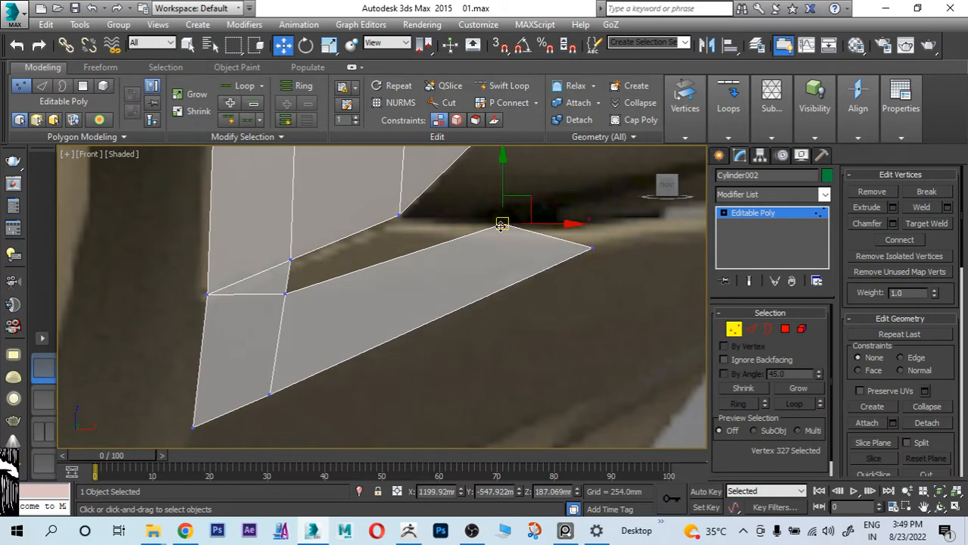
left_click_drag(501, 225, 586, 229)
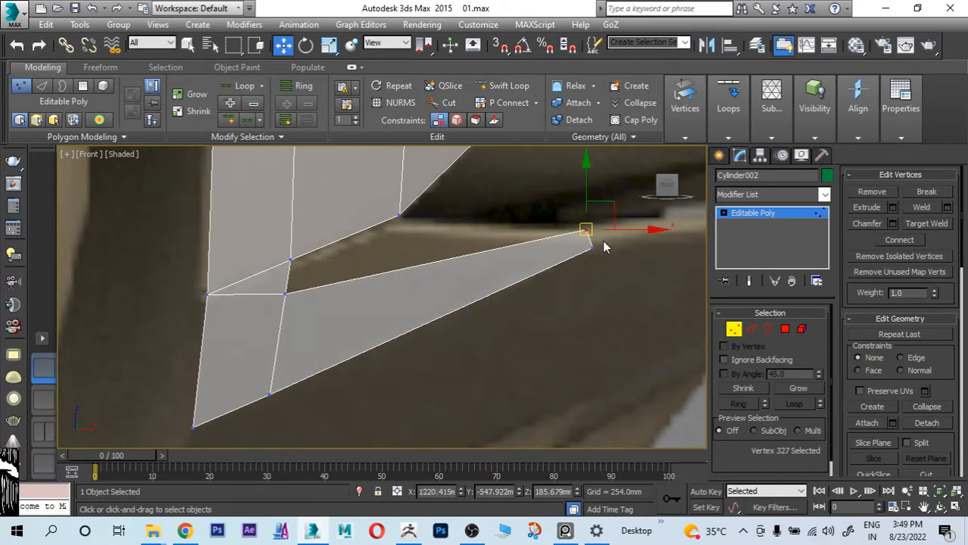
left_click(586, 230)
middle_click_drag(594, 248, 559, 288)
middle_click_drag(380, 292, 394, 298)
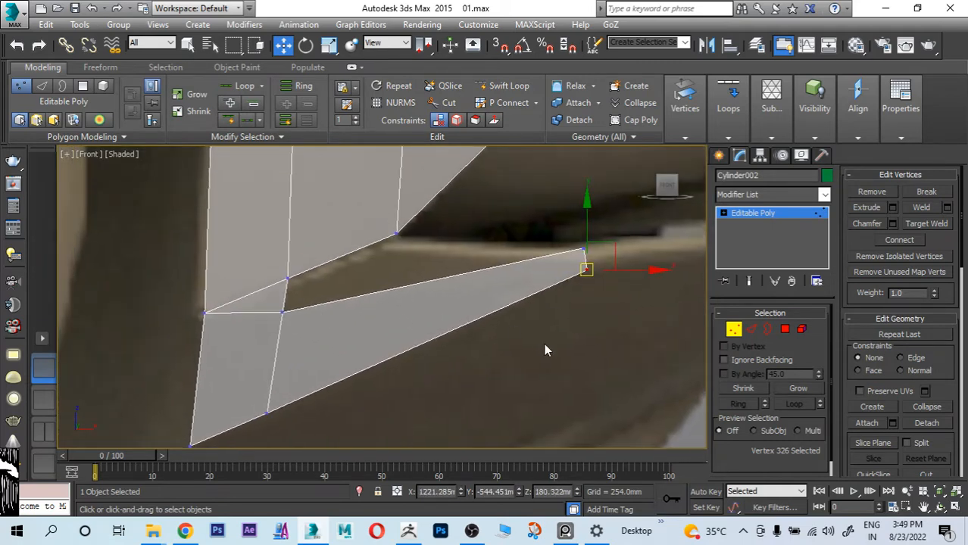
Step: Bridge the fender's lower edge behind the wheel to the upper edge of the extruded bumper strip, closing the gap between them
left_click(750, 329)
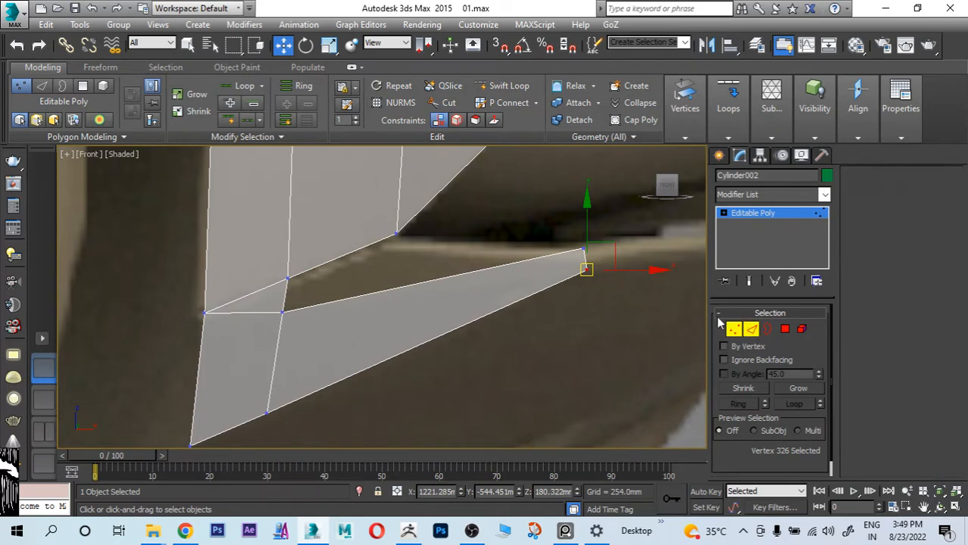
left_click(399, 283)
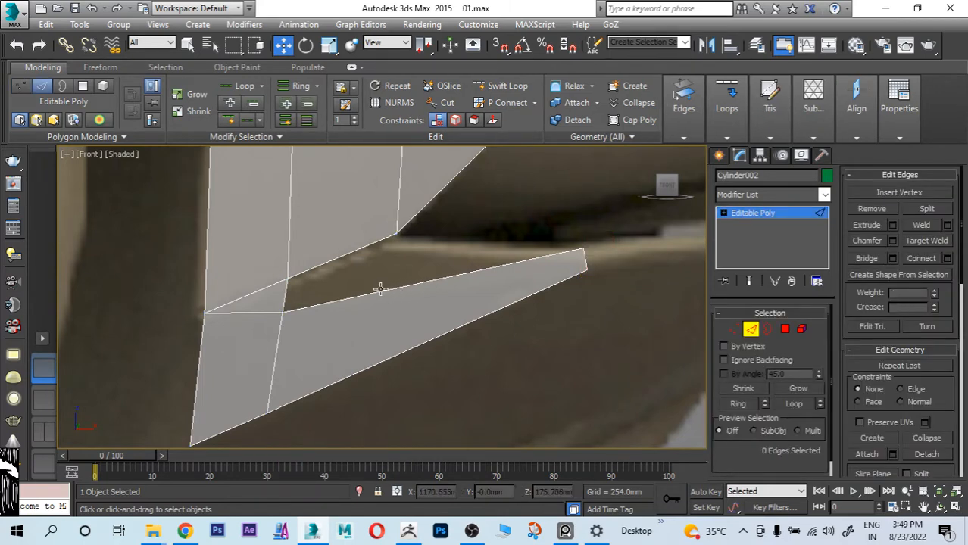
left_click(376, 292)
left_click(355, 255, "ctrl")
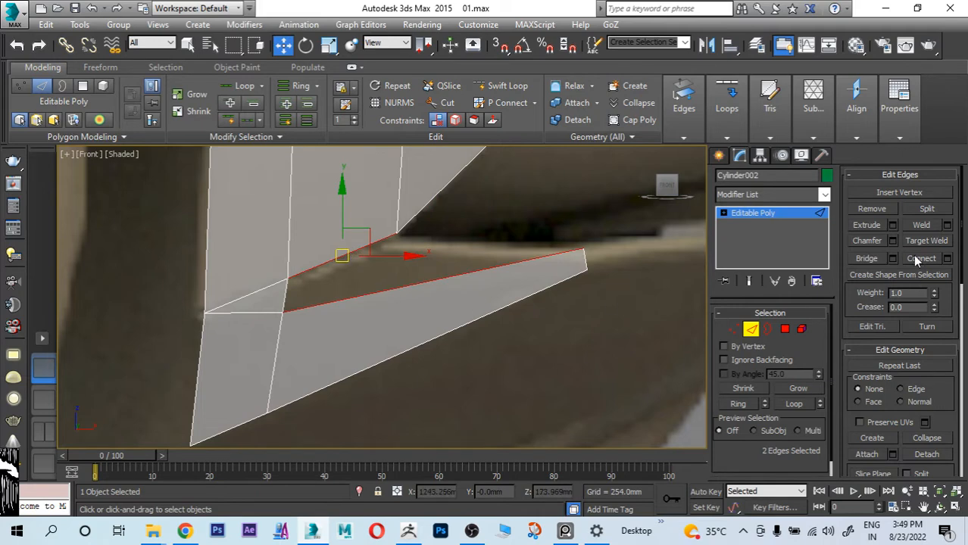
left_click(866, 259)
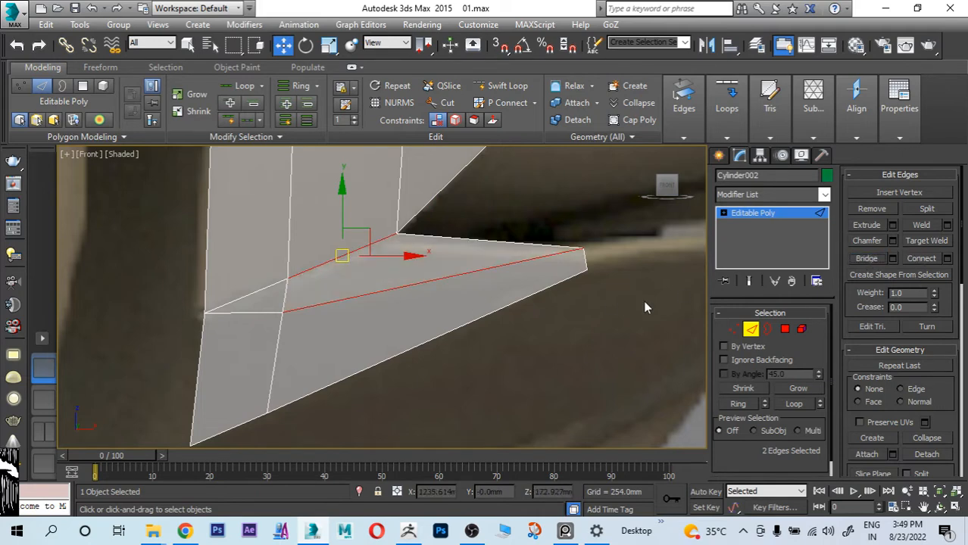
Step: Move the fender's lower corner vertex, at the front end of the bridged polygon's upper edge, slightly forward and down
left_click(733, 329)
left_click(396, 234)
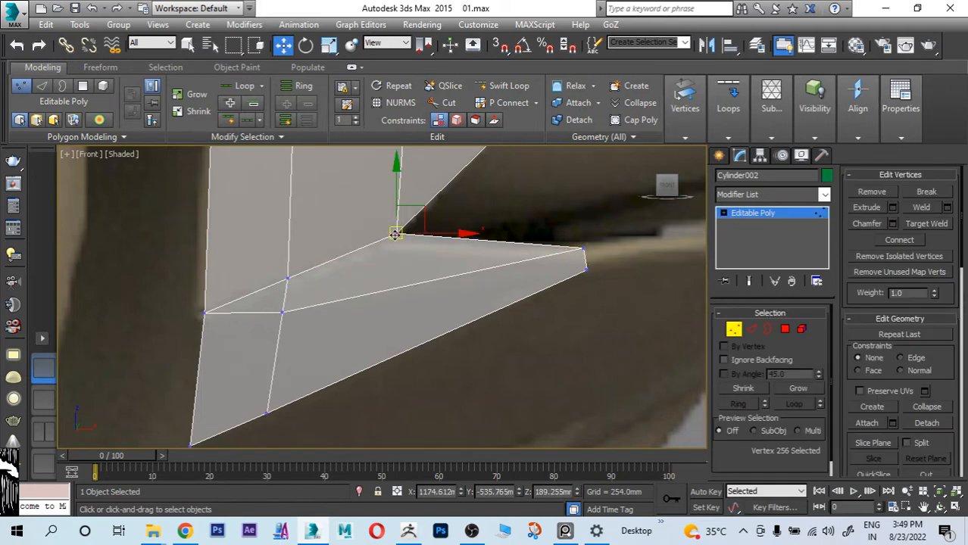
left_click_drag(396, 233, 380, 244)
scroll(379, 304, "down", 3)
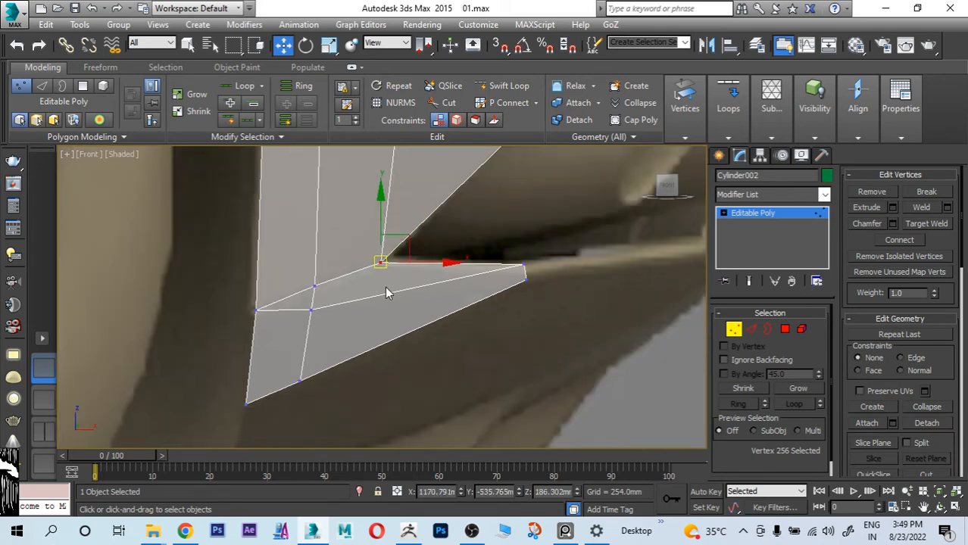
Step: Shift the bumper strip's two rear vertices inward toward the car's centre and up toward the crease in the rear reference
key("alt+w")
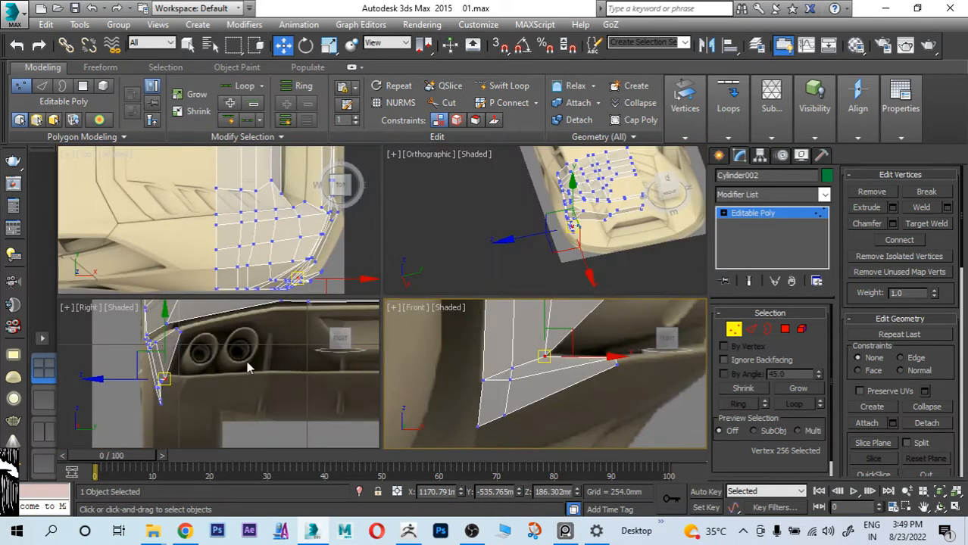
left_click_drag(606, 350, 630, 370)
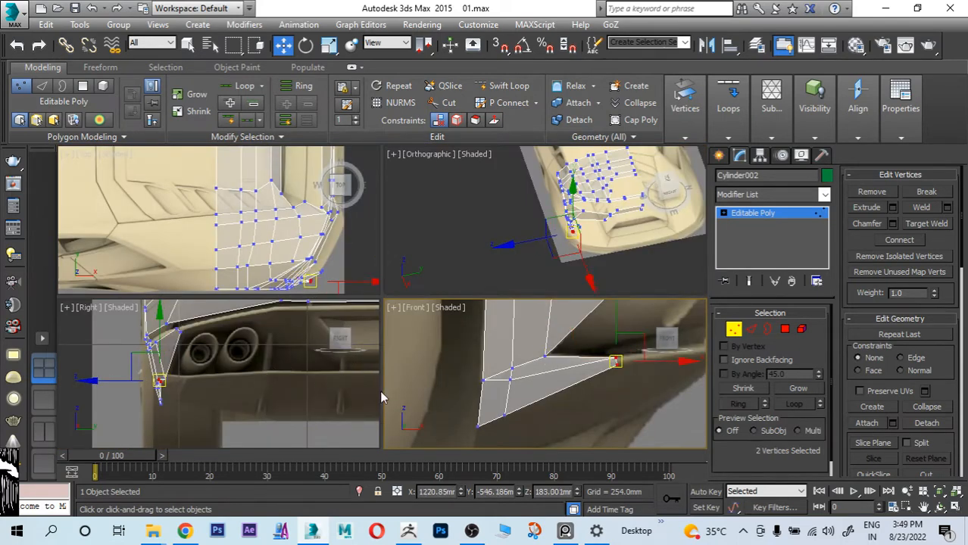
scroll(183, 377, "up", 4)
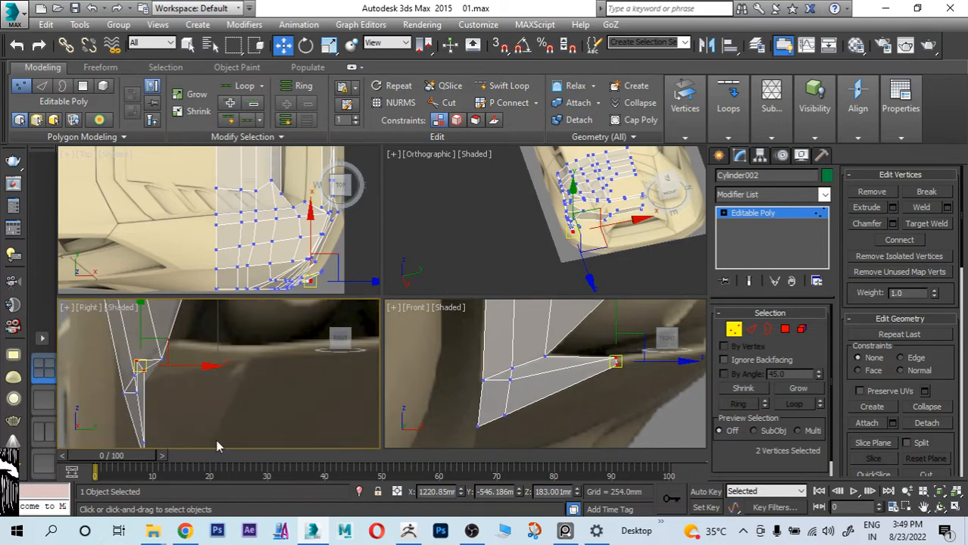
left_click_drag(212, 366, 307, 363)
scroll(229, 372, "up", 2)
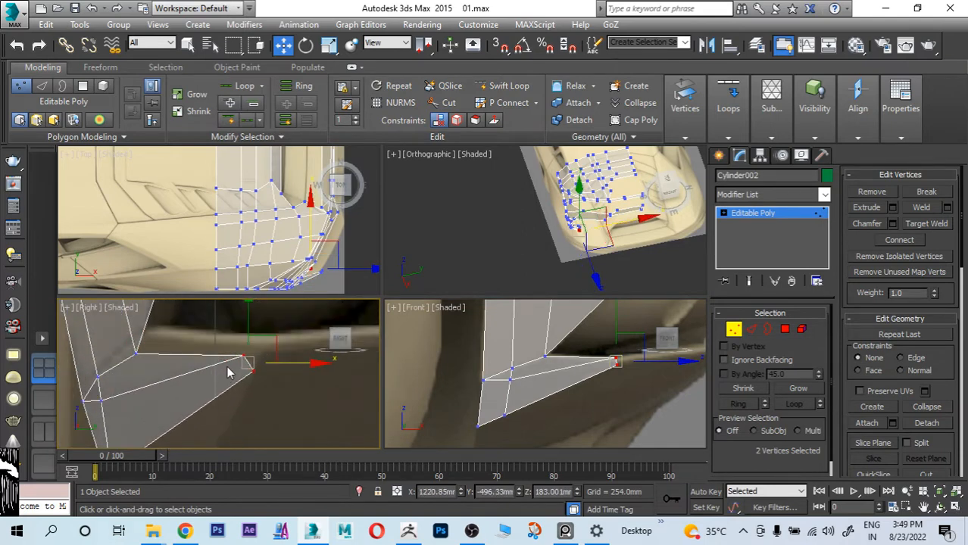
middle_click_drag(229, 372, 231, 409)
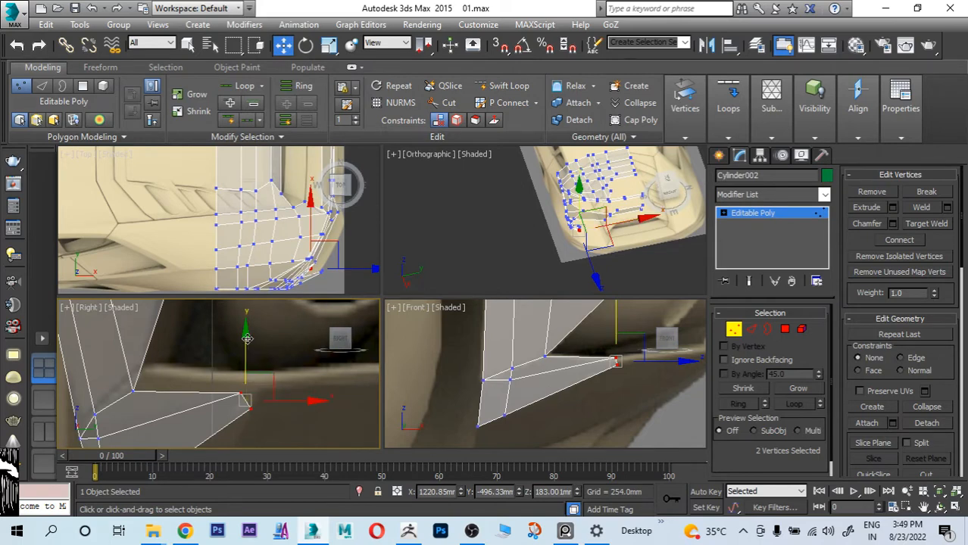
left_click_drag(247, 339, 255, 326)
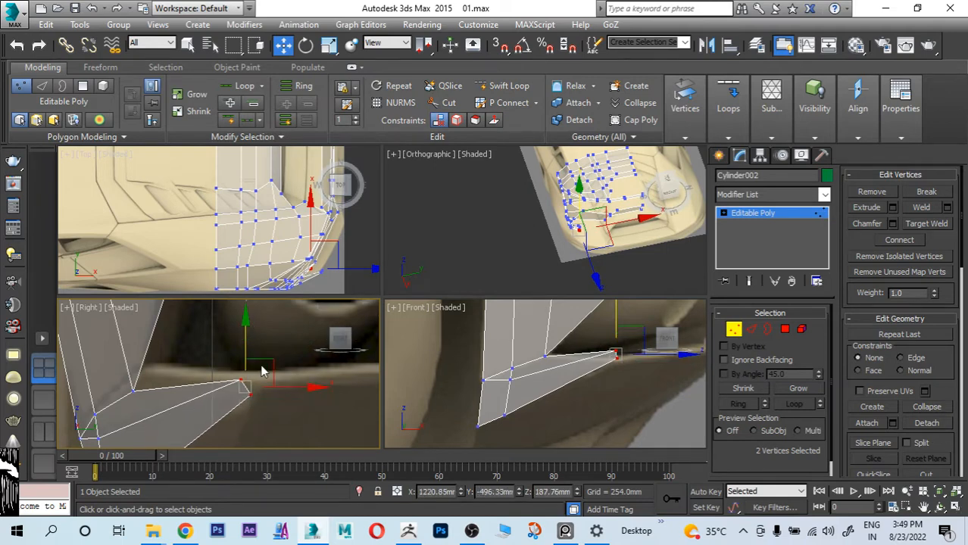
Step: Raise the fender's lower corner vertex onto the bumper crease below the exhausts in the rear reference
middle_click_drag(159, 380, 223, 371)
left_click(195, 379)
left_click_drag(196, 379, 199, 364)
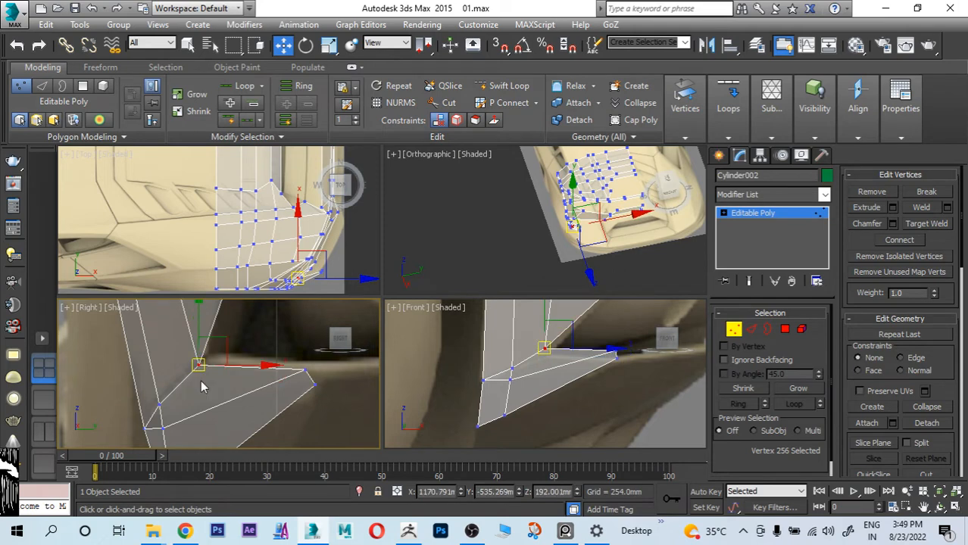
middle_click_drag(192, 388, 212, 347)
scroll(198, 376, "down", 3)
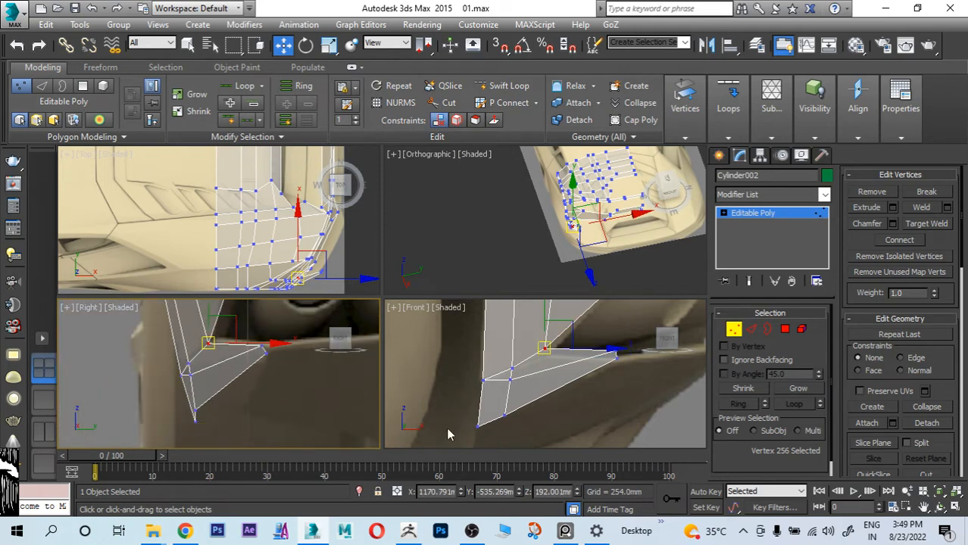
Step: Select the strip's two lowest vertices behind the wheel and move them inward and slightly up in the rear reference
scroll(560, 386, "down", 3)
scroll(508, 394, "up", 2)
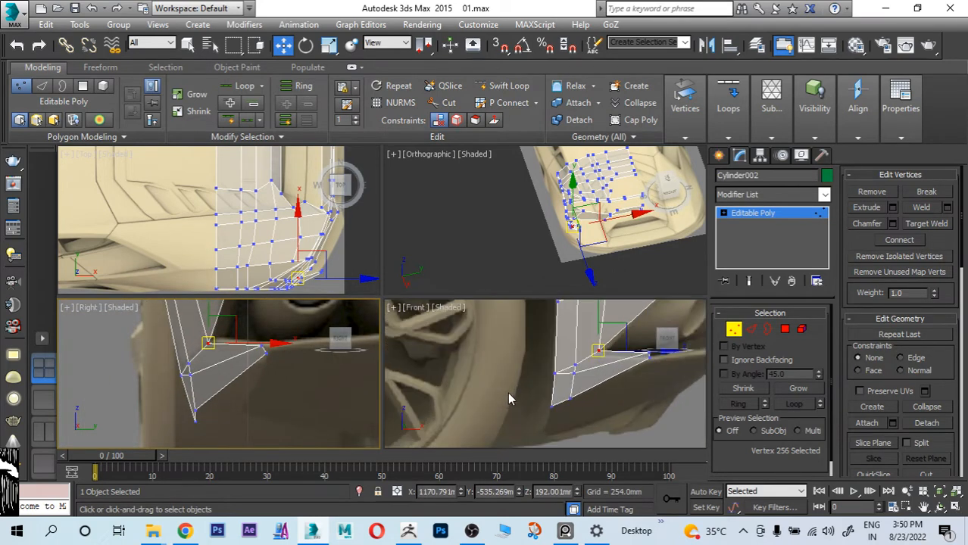
left_click_drag(533, 393, 599, 423)
scroll(234, 398, "up", 3)
middle_click_drag(271, 403, 295, 354)
left_click_drag(218, 386, 288, 398)
left_click_drag(277, 346, 277, 338)
middle_click_drag(208, 342, 220, 402)
scroll(220, 402, "up", 2)
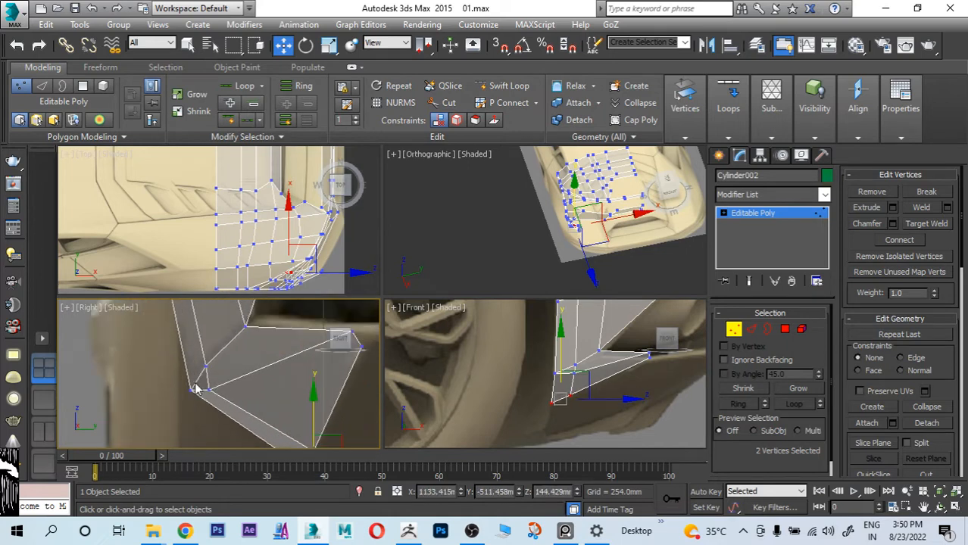
Step: Nudge the strip's inner middle vertex slightly up, and align the upper rear vertex with the bumper crease
left_click(210, 391)
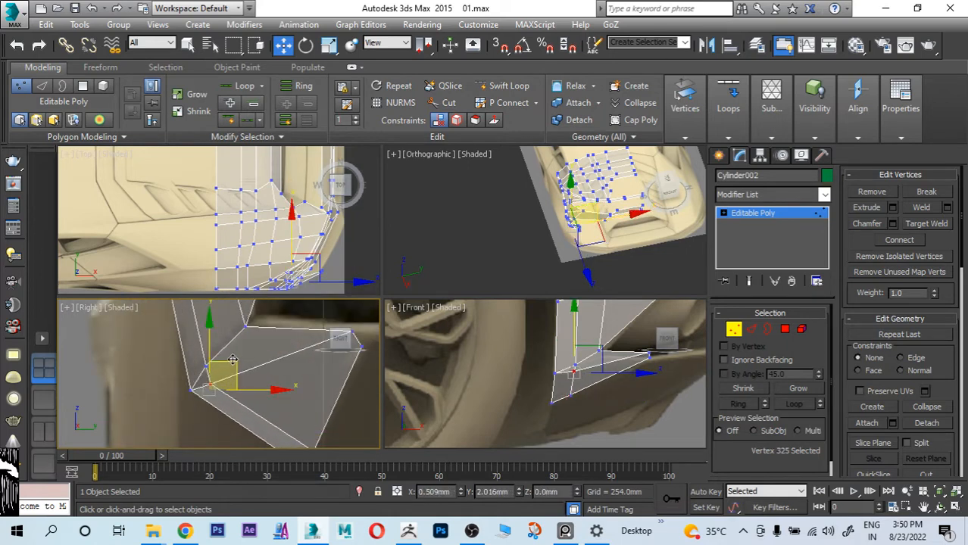
left_click_drag(234, 362, 235, 357)
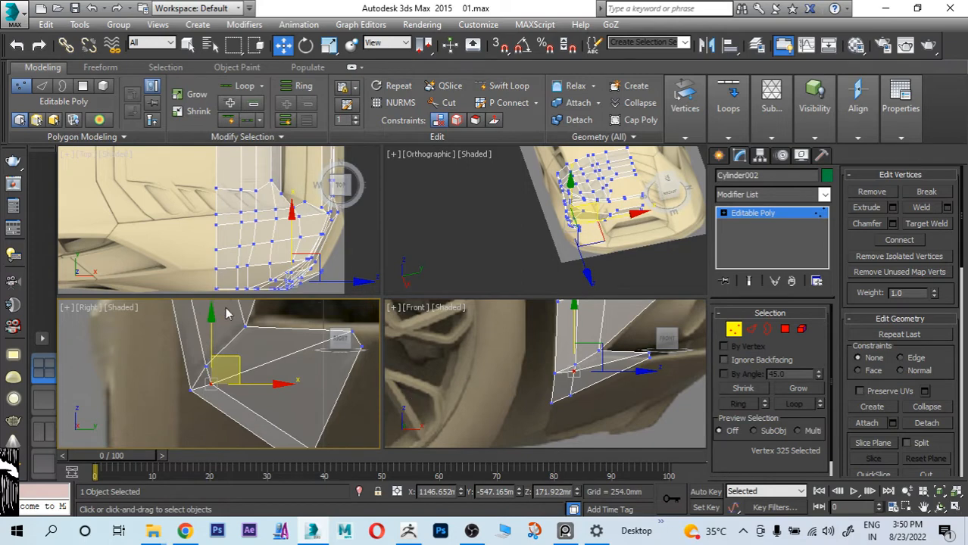
scroll(222, 348, "down", 2)
middle_click_drag(257, 397, 240, 364)
scroll(259, 371, "up", 6)
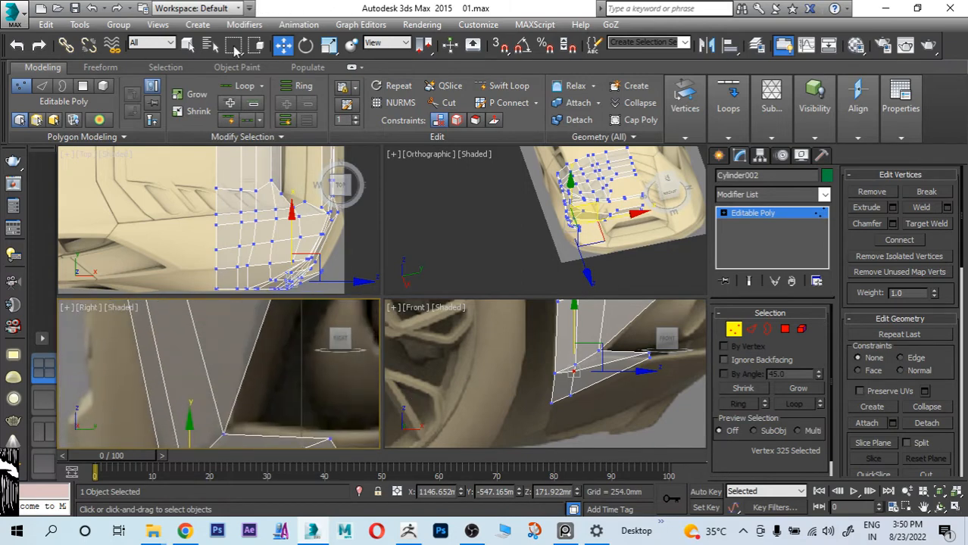
scroll(278, 390, "down", 2)
middle_click_drag(278, 390, 227, 318)
scroll(227, 323, "up", 2)
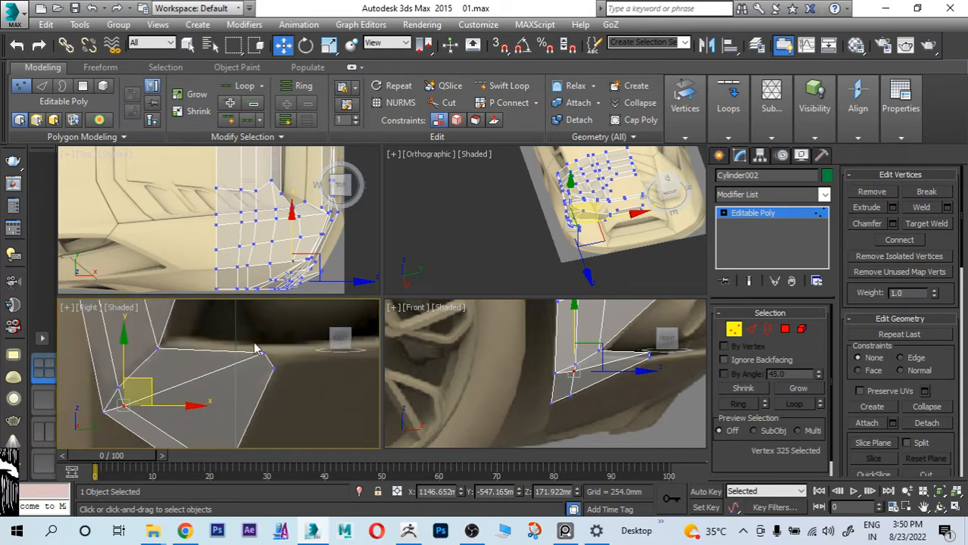
left_click(250, 346)
left_click(267, 353)
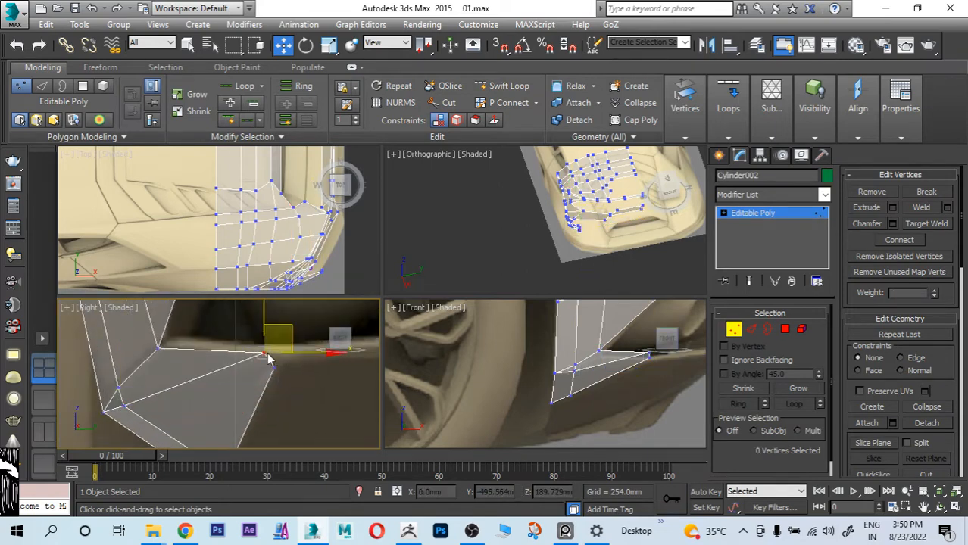
middle_click_drag(231, 370, 232, 302)
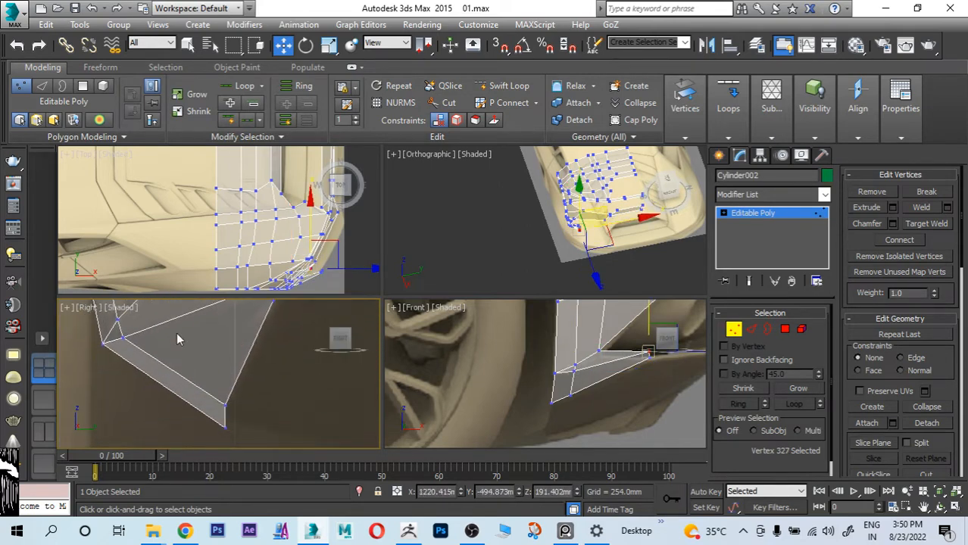
Step: Raise the strip's inner middle vertex slightly more, and nudge the two bottom vertices inward to even out the lower strip
left_click(121, 338)
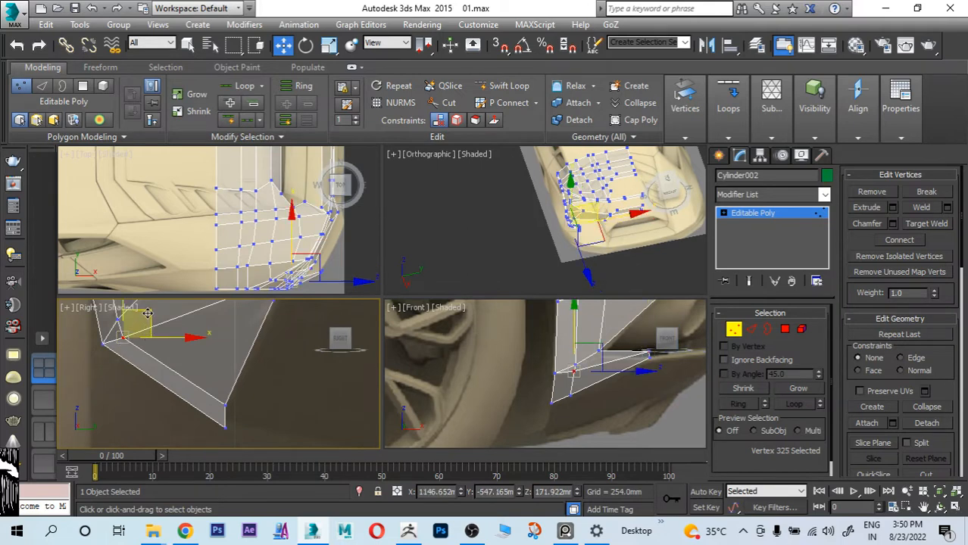
middle_click_drag(251, 437, 252, 403)
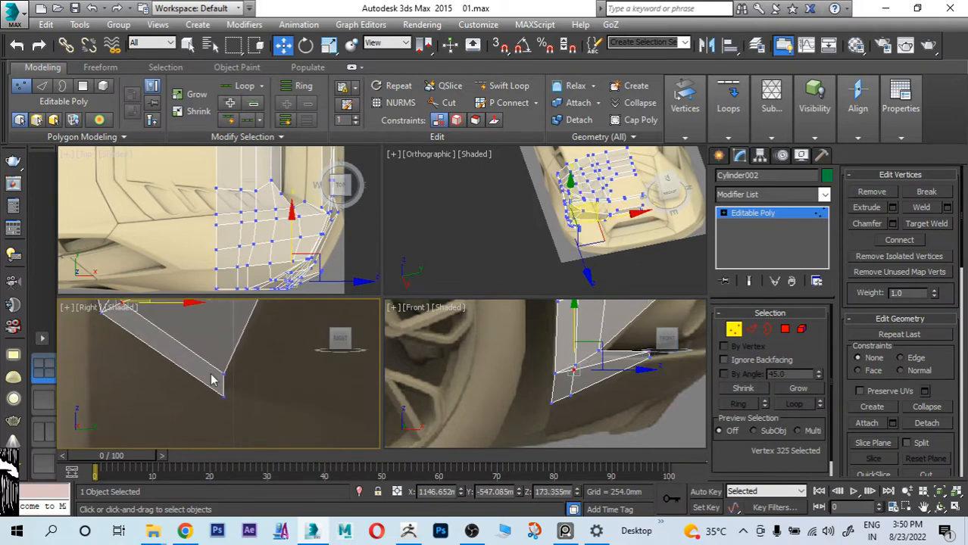
left_click_drag(212, 381, 221, 354)
left_click(220, 398)
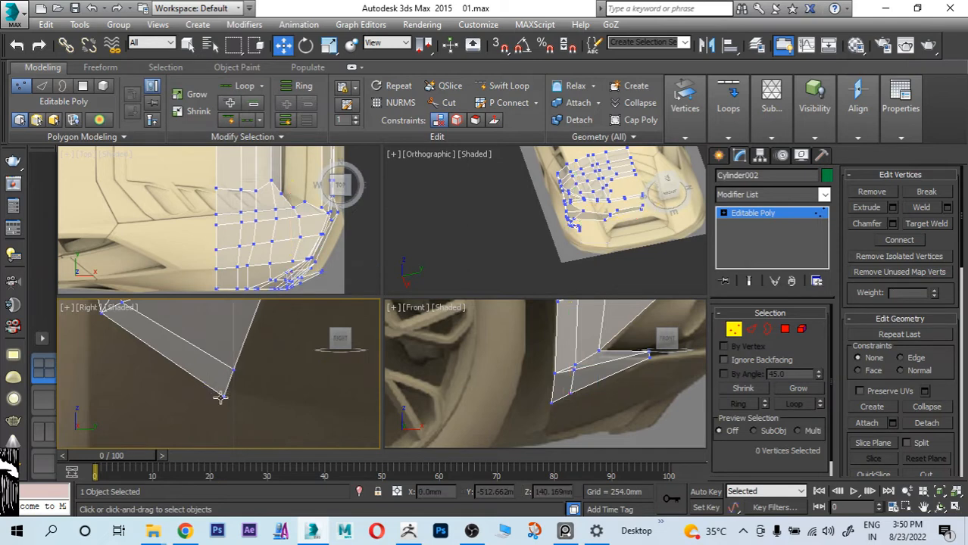
left_click_drag(221, 398, 222, 395)
Step: Extrude the strip's two lower free edges inward across the lower rear bumper, below the exhausts
scroll(216, 399, "down", 5)
middle_click_drag(305, 379, 259, 364)
scroll(256, 379, "down", 4)
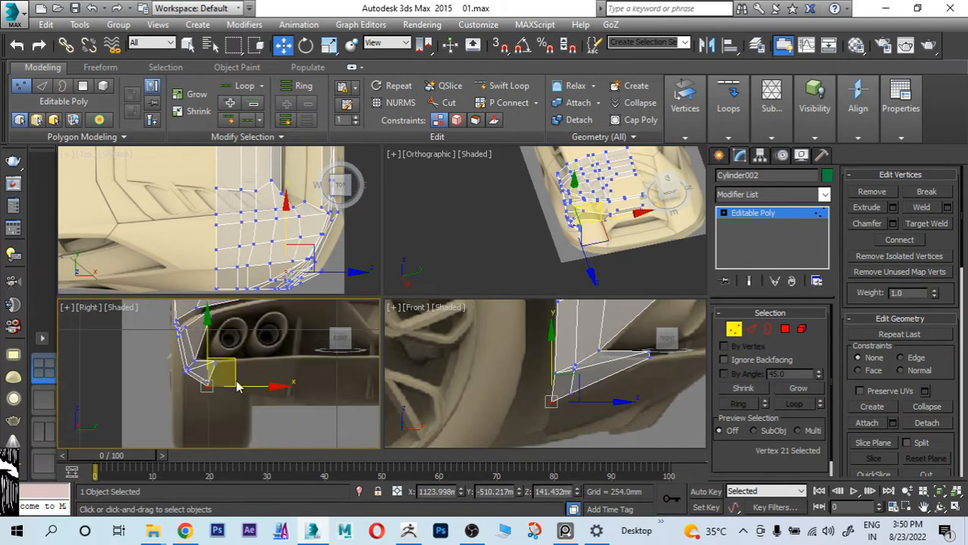
middle_click_drag(568, 388, 434, 400)
scroll(496, 374, "up", 2)
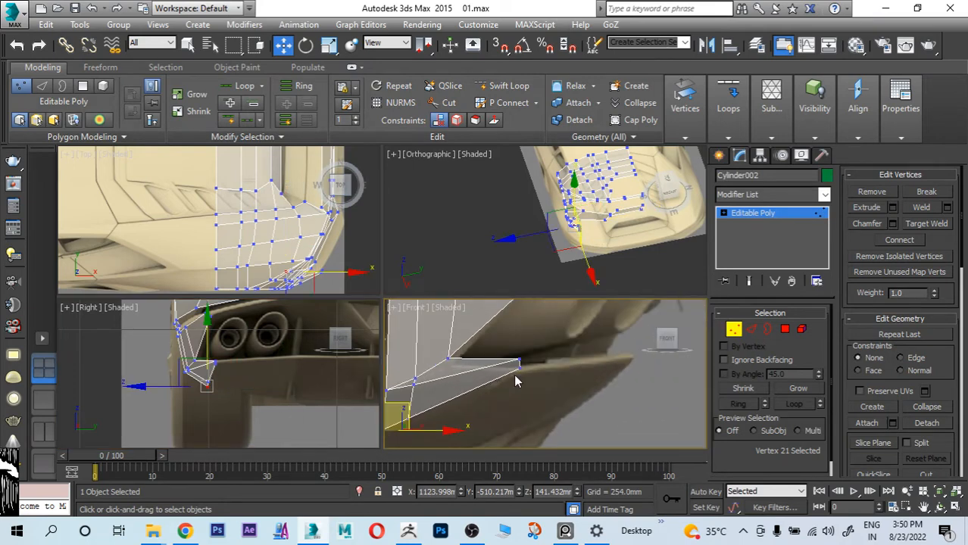
key("alt+w")
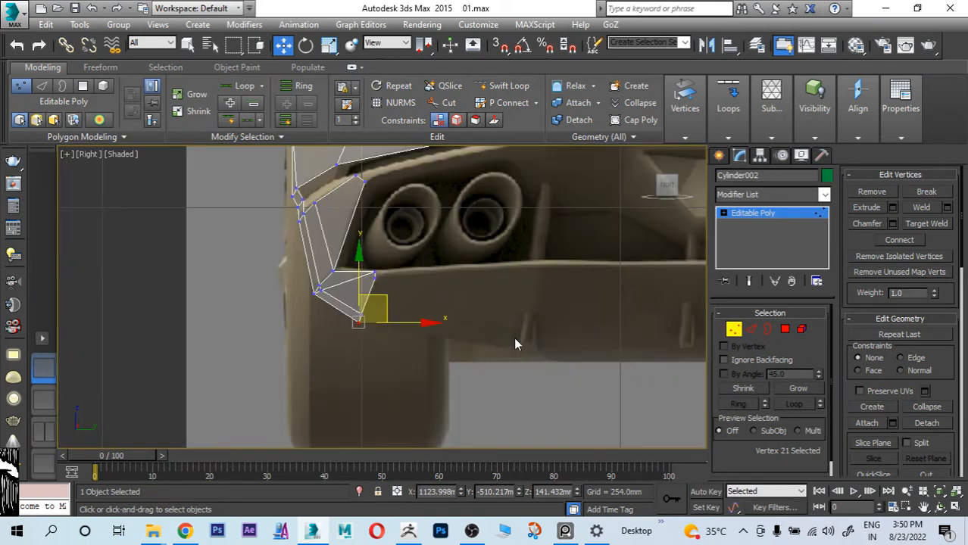
middle_click_drag(515, 339, 506, 359)
scroll(406, 321, "up", 4)
middle_click_drag(381, 321, 324, 301)
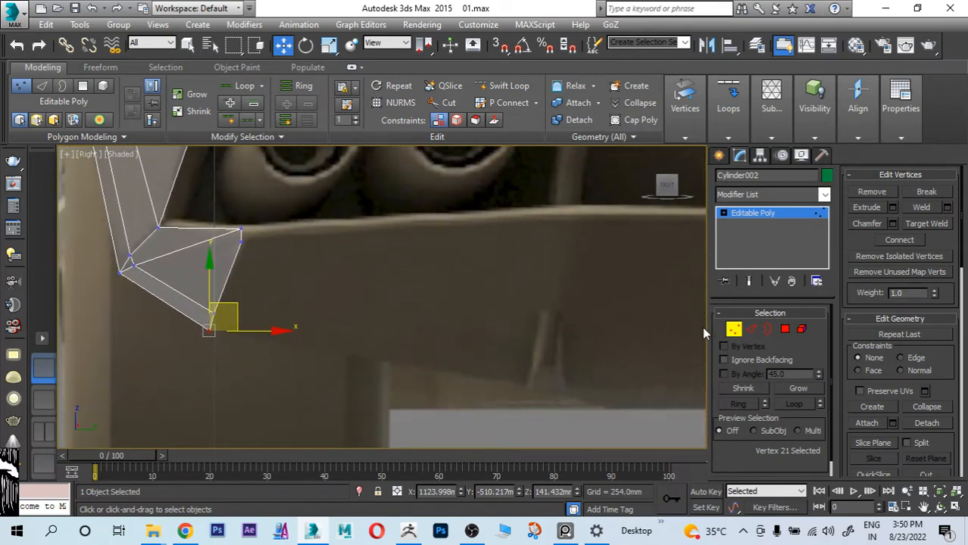
left_click(751, 329)
left_click(232, 269)
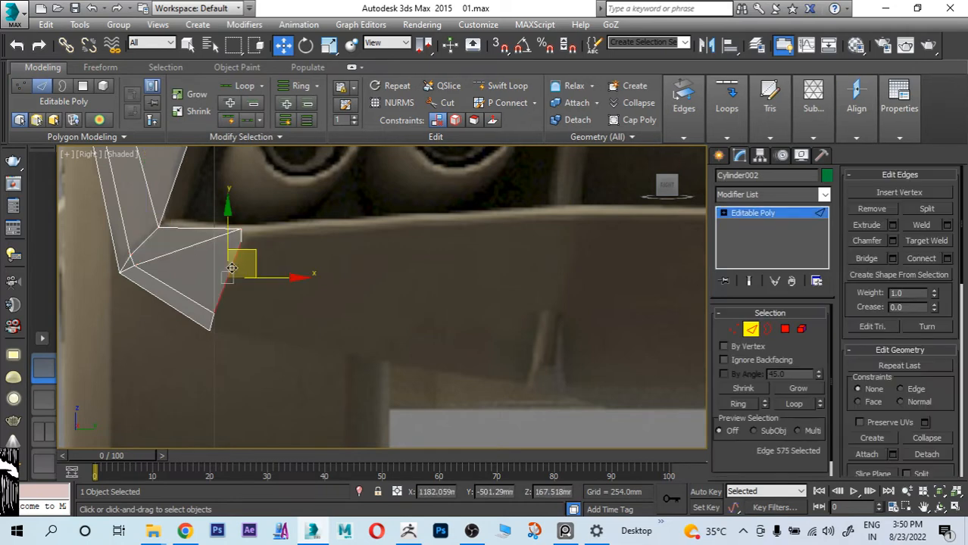
left_click(211, 321, "ctrl")
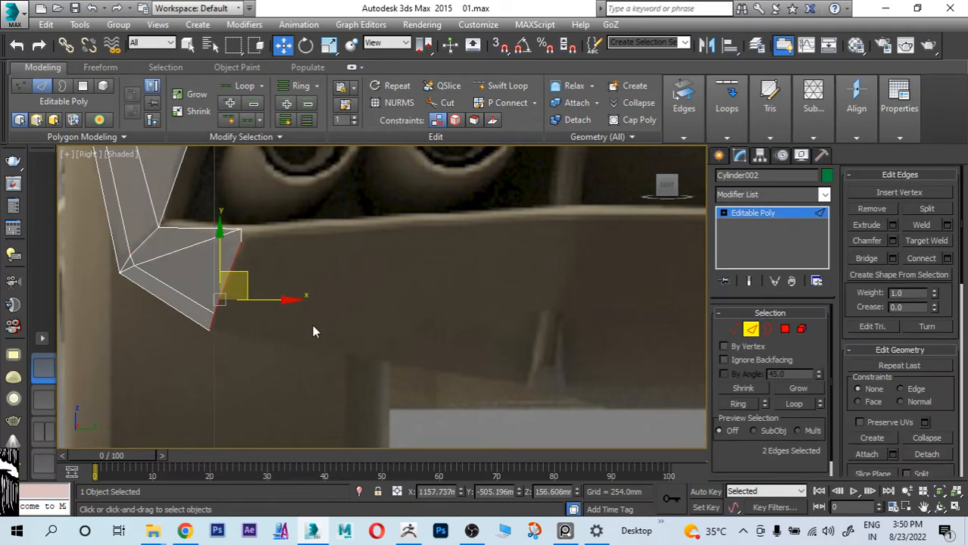
key("alt+w")
middle_click_drag(535, 380, 568, 340)
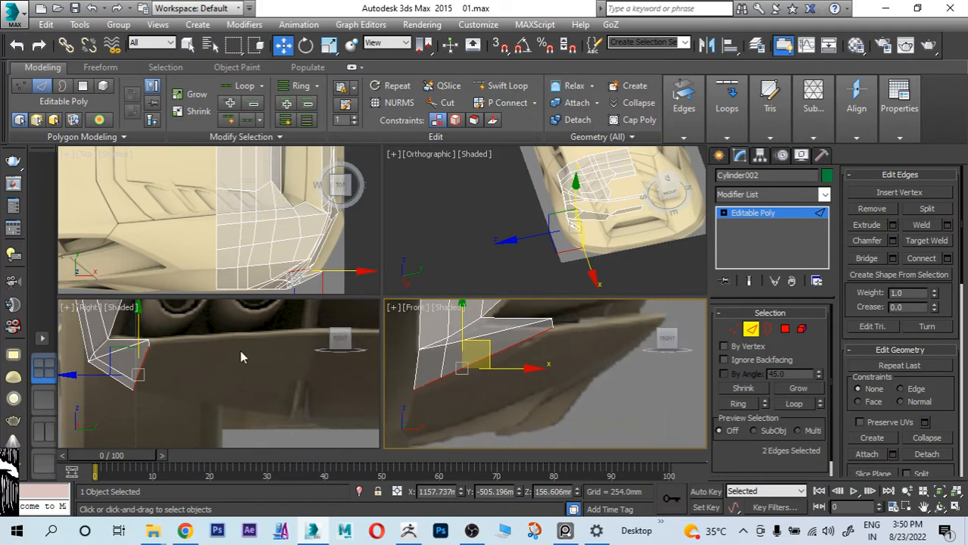
right_click(189, 371)
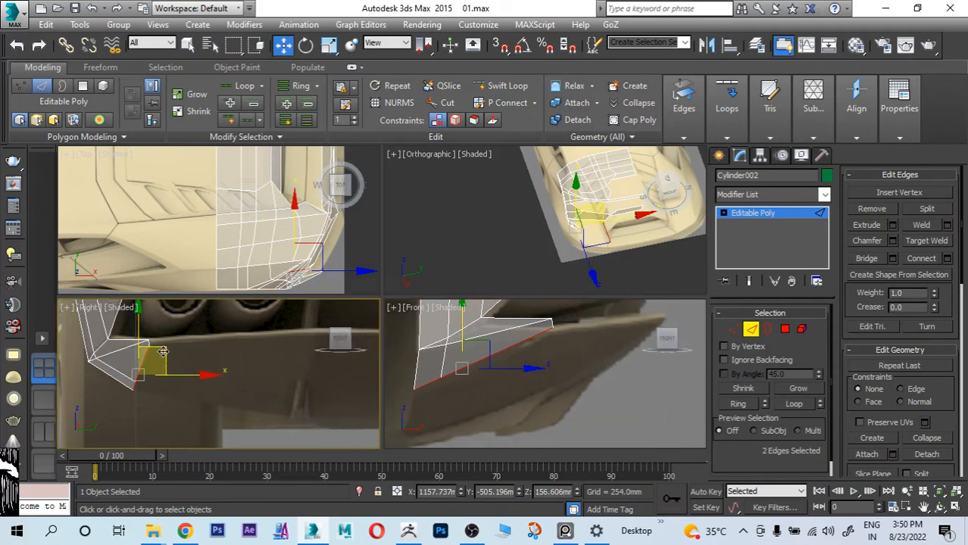
left_click_drag(163, 350, 332, 360, "shift")
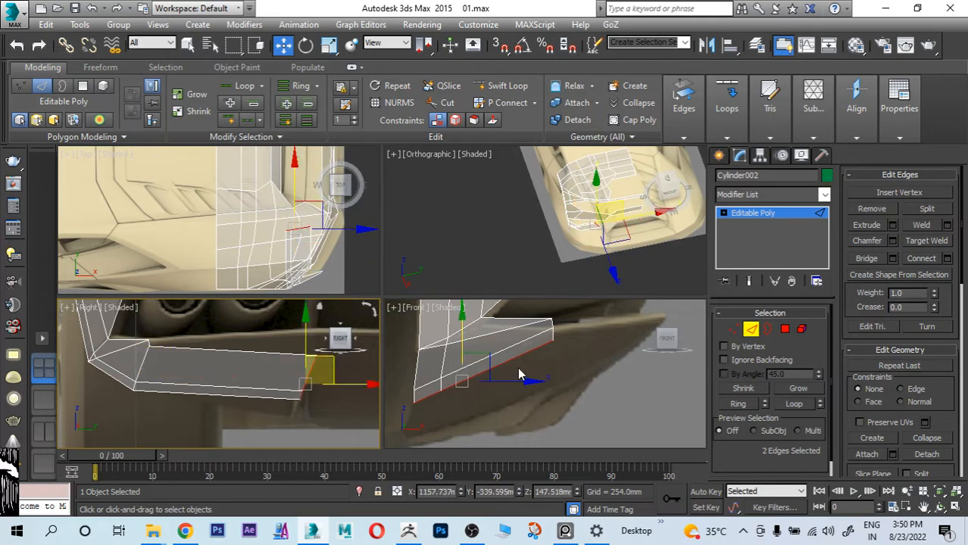
Step: Lower the strip's extruded end edges toward the bumper's underside in the side reference, and shift them slightly rearward
right_click(563, 366)
left_click_drag(491, 357, 499, 392, "shift")
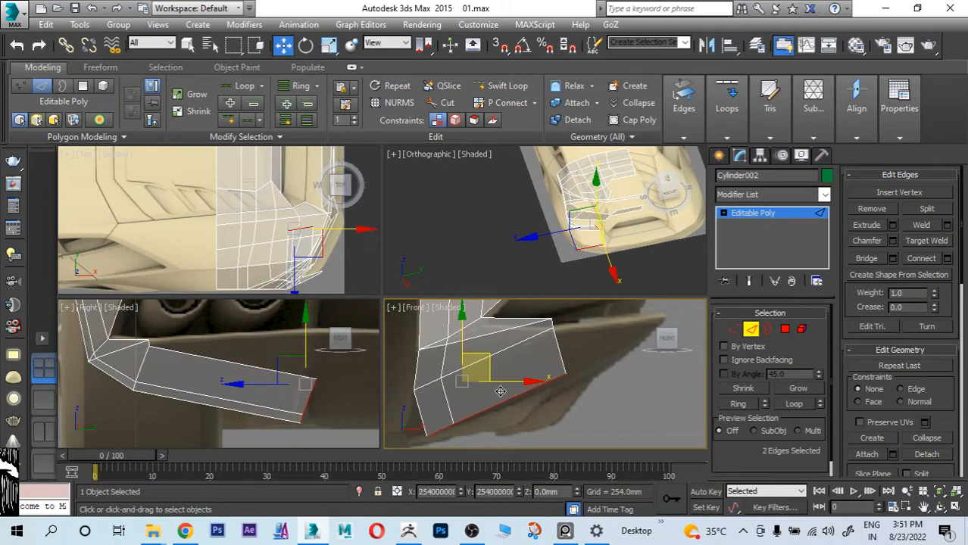
middle_click_drag(533, 383, 565, 339)
Step: Move the strip's bottom end vertex forward and its upper end vertex rearward and up to the bumper tip in the side reference
left_click(734, 329)
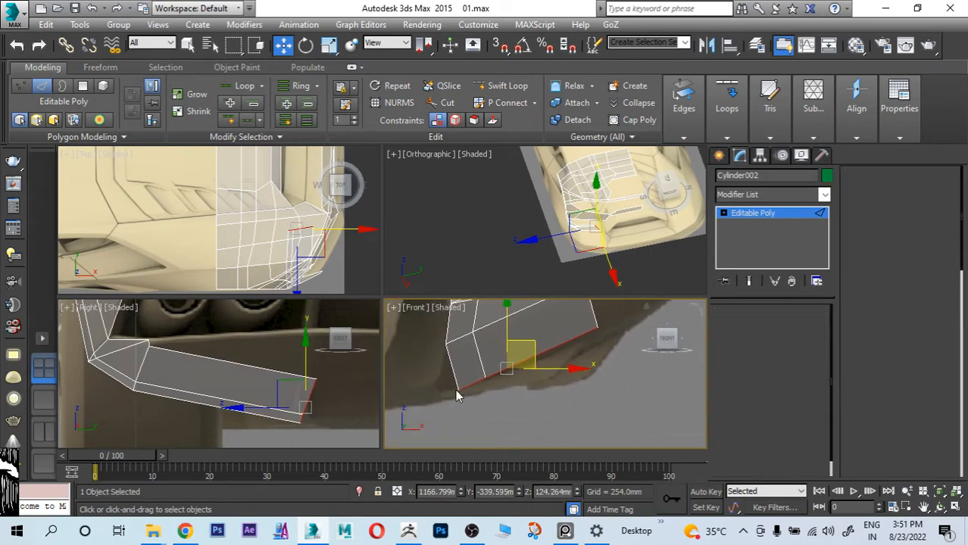
left_click(454, 393)
left_click_drag(455, 394, 420, 397)
middle_click_drag(527, 364, 346, 439)
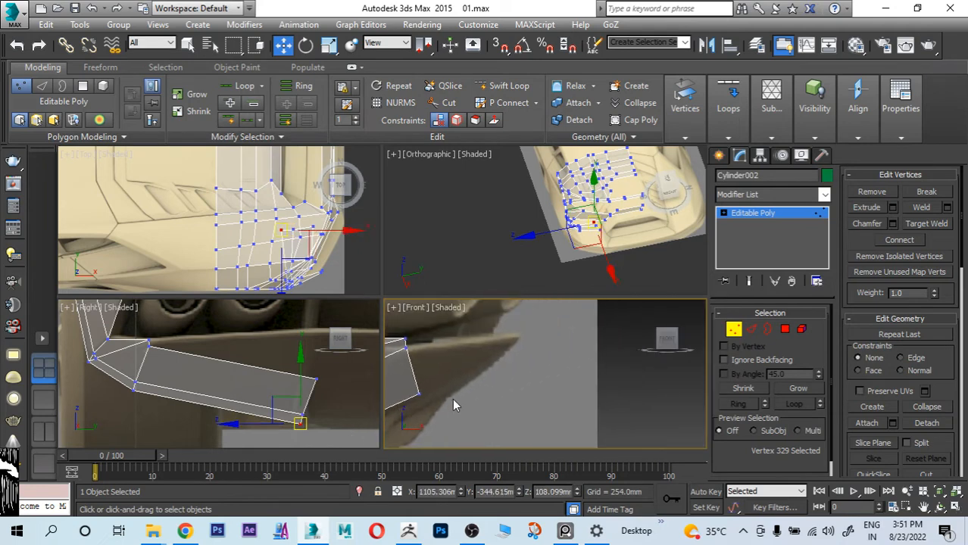
middle_click_drag(453, 398, 490, 390)
left_click_drag(459, 397, 546, 344)
scroll(218, 358, "down", 3)
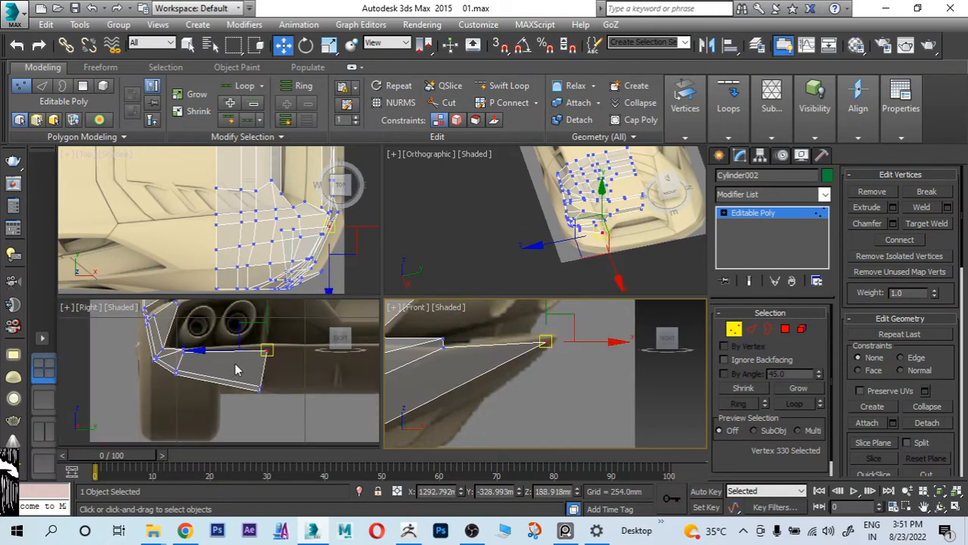
Step: Select the strip's two lower end vertices in the rear reference and move them up to the bumper's bottom edge
scroll(235, 364, "up", 1)
middle_click_drag(248, 370, 210, 381)
scroll(211, 386, "up", 1)
left_click_drag(238, 350, 236, 344)
middle_click_drag(227, 385, 258, 322)
left_click_drag(236, 349, 259, 378)
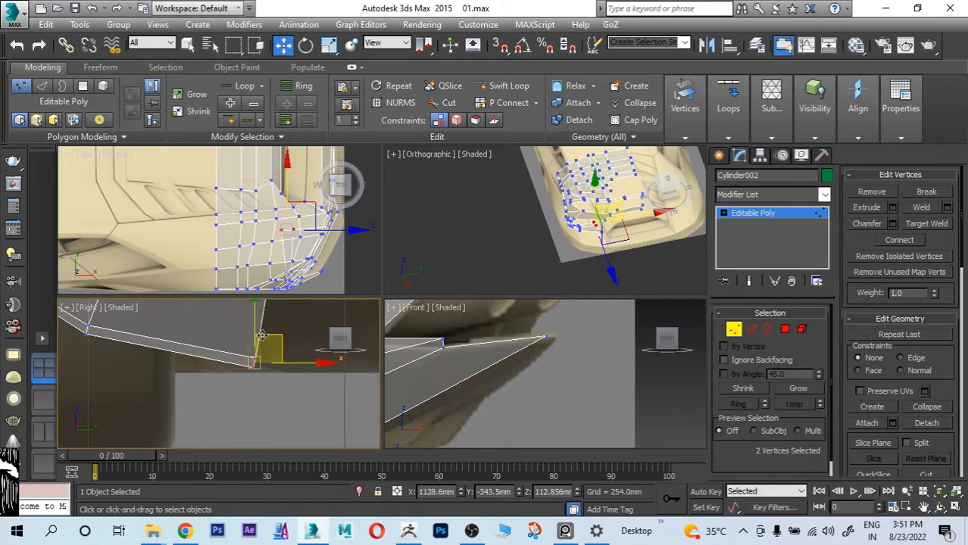
left_click_drag(274, 340, 268, 333)
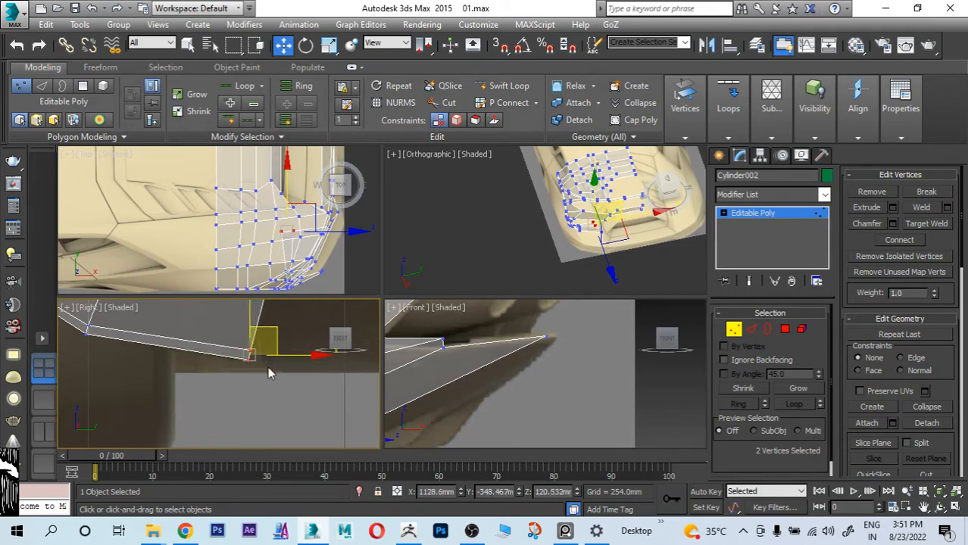
Step: Raise the strip's upper end vertex to the bumper crease and shift it slightly outward in the rear reference
scroll(270, 377, "down", 3)
scroll(243, 373, "up", 2)
middle_click_drag(243, 373, 222, 430)
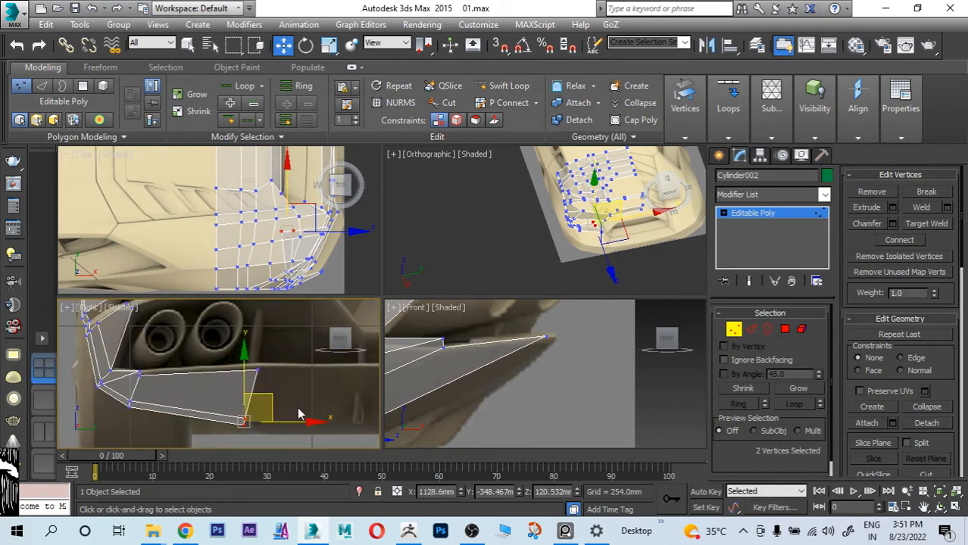
middle_click_drag(270, 365, 265, 339)
left_click(257, 344)
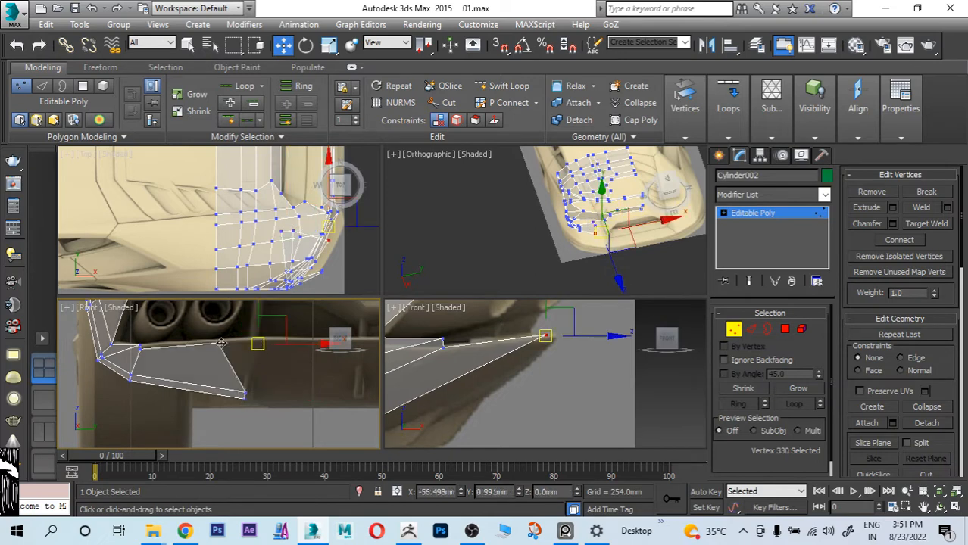
left_click_drag(221, 343, 249, 340)
Step: Lower the strip's upper end vertex slightly to fit the bumper crease in both the rear and side references
scroll(256, 395, "up", 3)
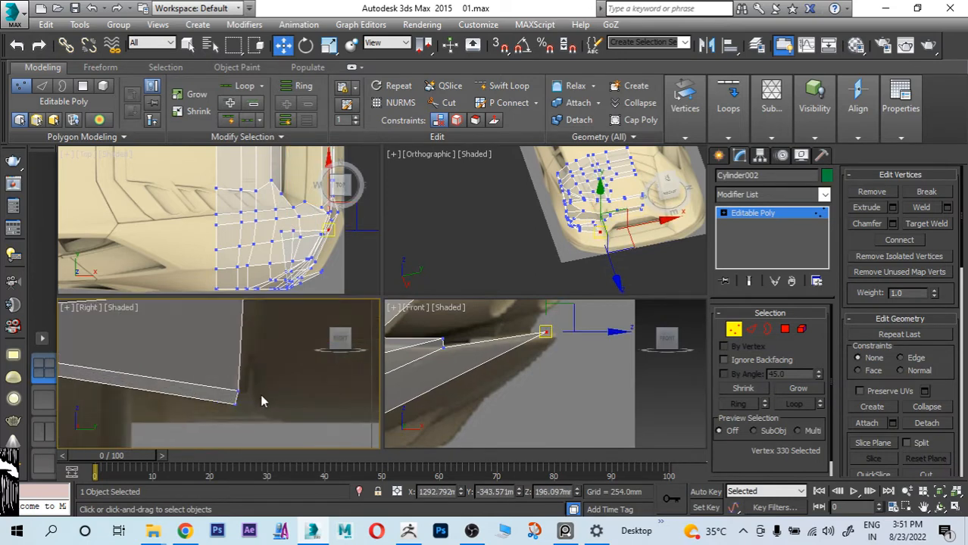
middle_click_drag(262, 401, 244, 384)
scroll(218, 383, "down", 2)
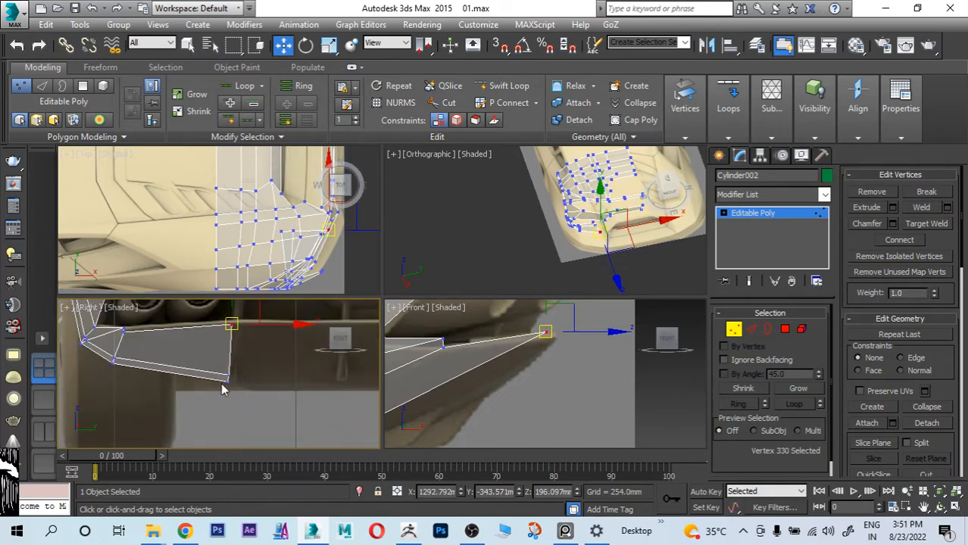
scroll(137, 335, "up", 3)
middle_click_drag(137, 335, 105, 369)
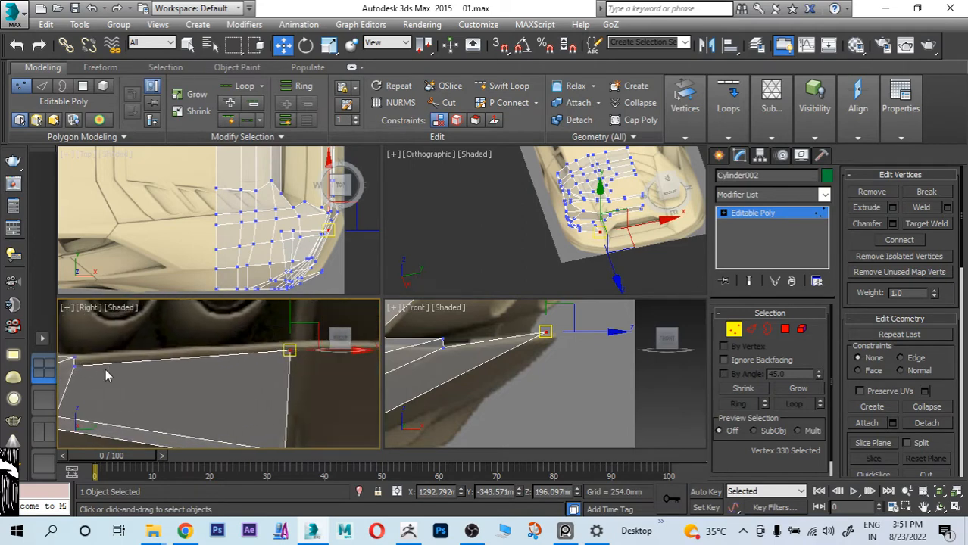
middle_click_drag(221, 377, 128, 402)
left_click_drag(220, 348, 223, 351)
scroll(222, 351, "down", 2)
scroll(505, 391, "down", 3)
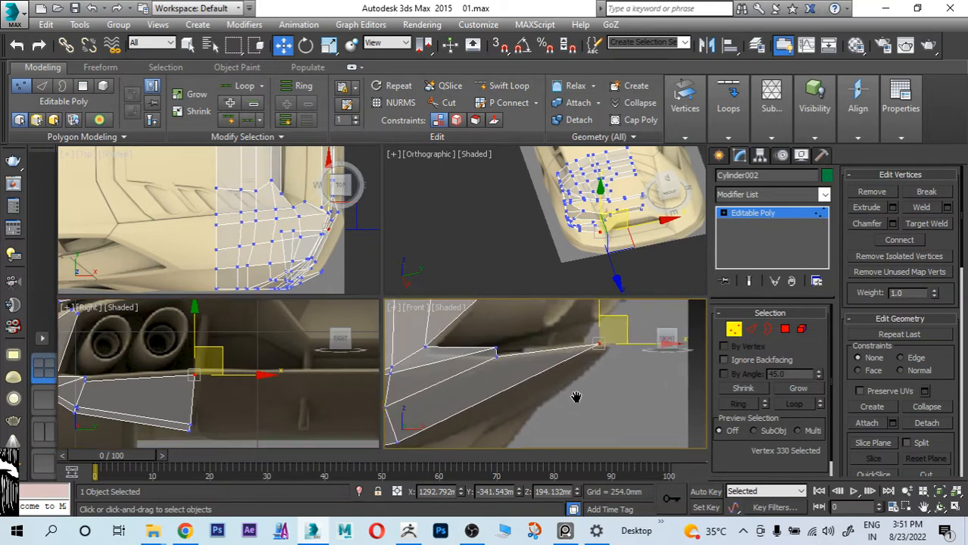
middle_click_drag(616, 357, 583, 363)
left_click_drag(585, 334, 585, 339)
Step: Adjust the strip's lower corner vertices behind the wheel in the side reference, shifting them slightly rearward
scroll(575, 358, "down", 3)
scroll(492, 398, "up", 3)
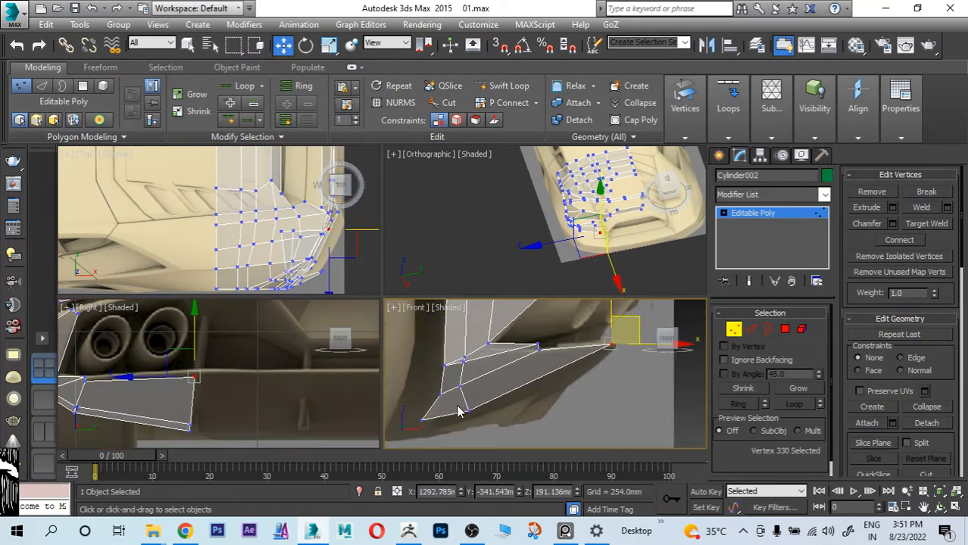
left_click(525, 351)
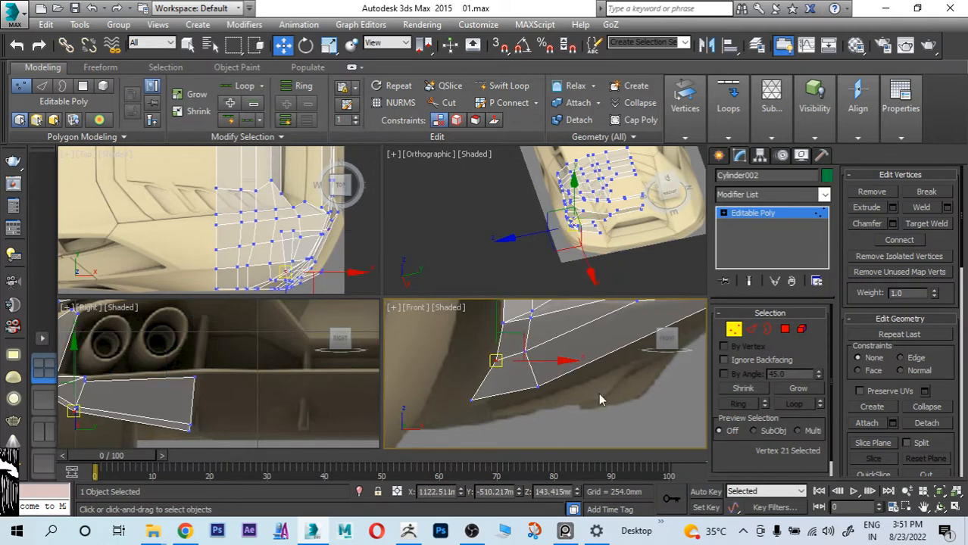
left_click_drag(532, 357, 542, 356)
scroll(544, 377, "down", 3)
middle_click_drag(547, 358, 525, 382)
scroll(528, 387, "up", 5)
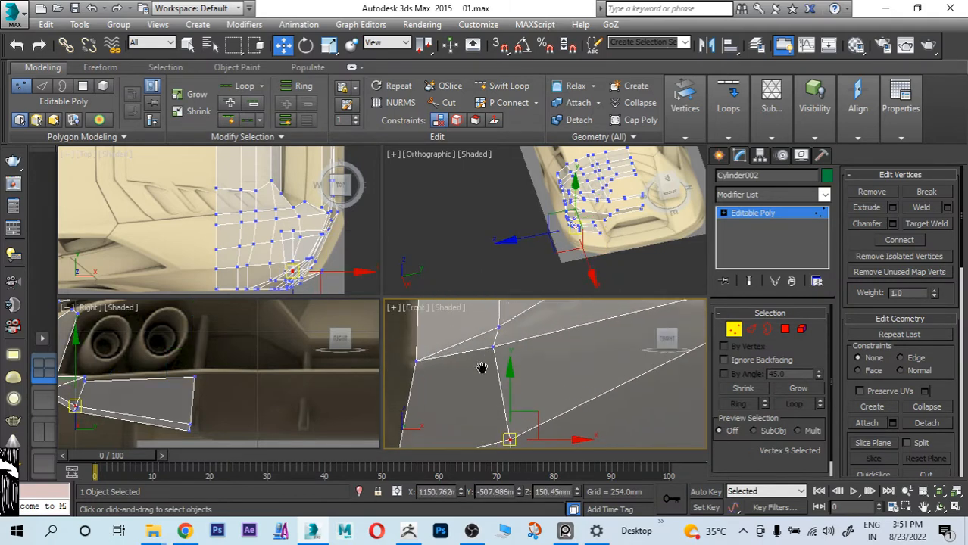
left_click_drag(496, 389, 530, 378)
Step: Fine-tune the remaining corner vertices behind the wheel to even out the strip's edge flow in the side reference
scroll(534, 378, "down", 3)
middle_click_drag(574, 378, 487, 423)
scroll(533, 376, "down", 2)
middle_click_drag(535, 375, 558, 314)
scroll(223, 388, "down", 4)
middle_click_drag(223, 398, 274, 389)
scroll(274, 389, "up", 4)
Step: Select the strip's two free end edges and extrude them further inward across the lower rear bumper toward the car's centre
left_click(752, 330)
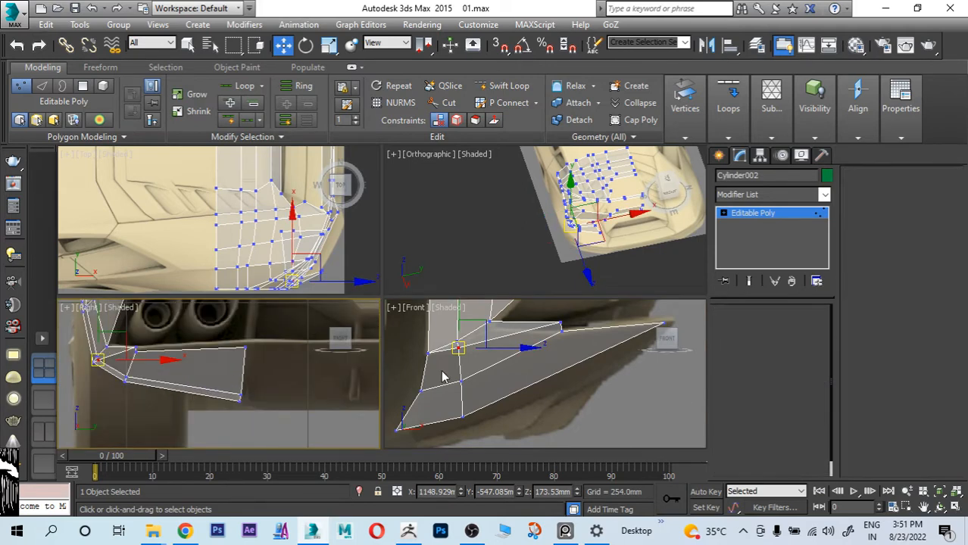
left_click_drag(264, 369, 232, 383)
middle_click_drag(285, 376, 169, 376)
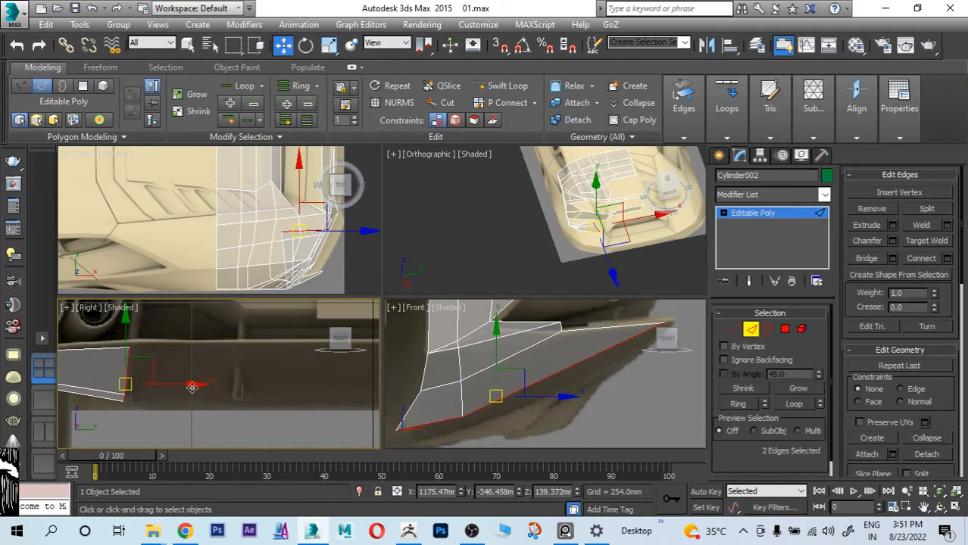
left_click_drag(192, 387, 271, 407)
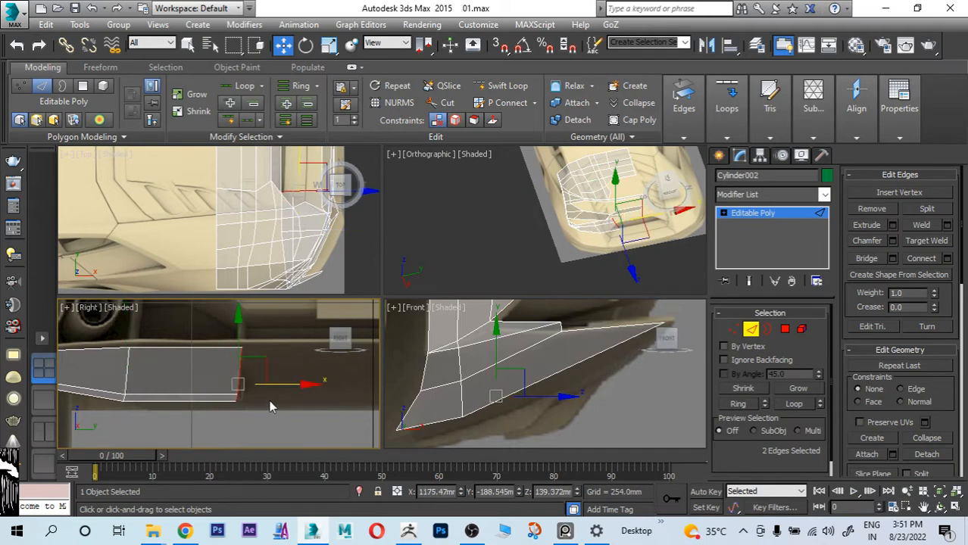
scroll(947, 377, "down", 5)
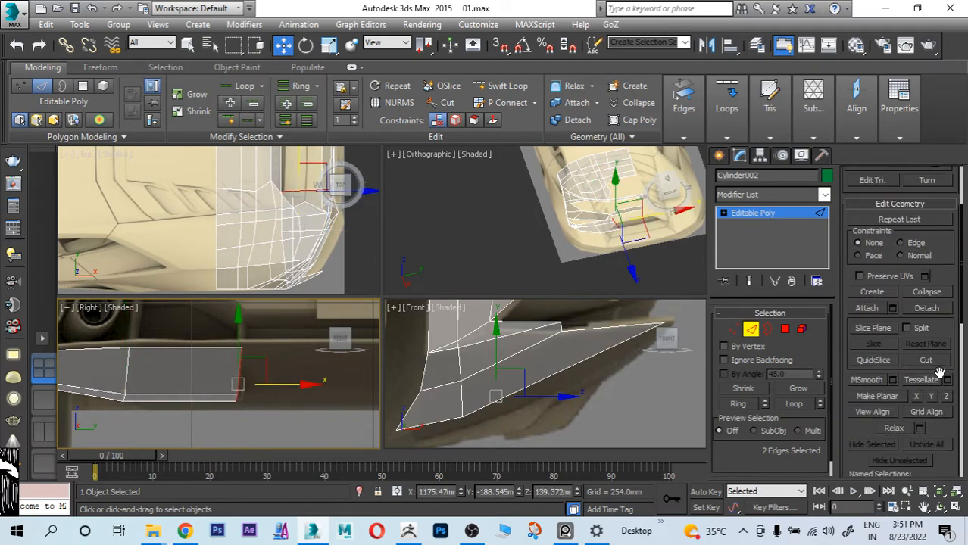
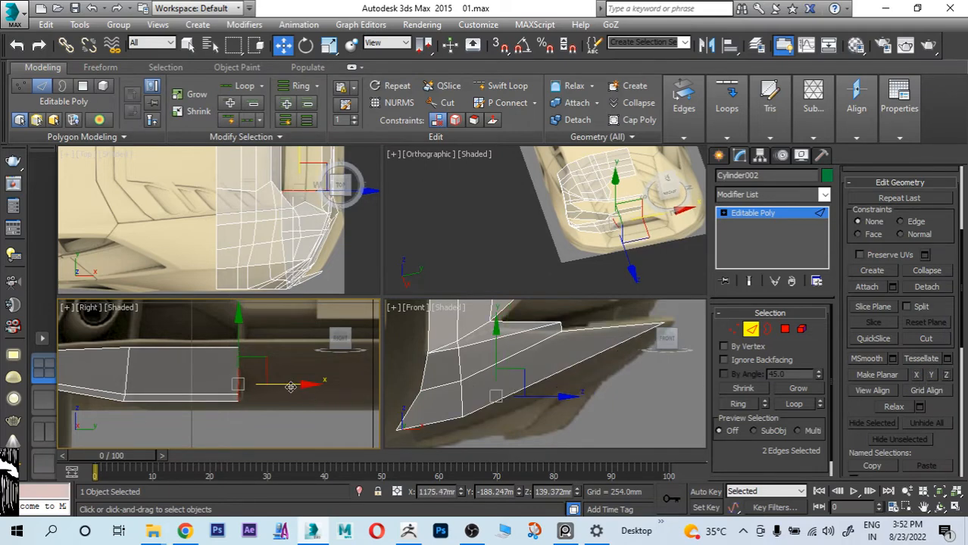
Step: Move the extruded end edges slightly toward the car's centre and lower them to the bumper's bottom line
left_click_drag(291, 386, 299, 385)
right_click(606, 389)
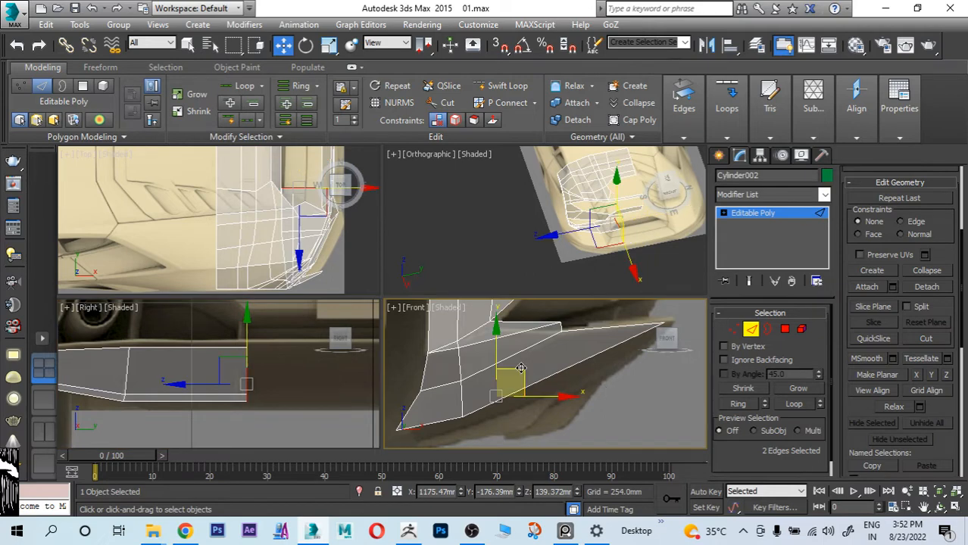
left_click_drag(500, 343, 499, 361)
middle_click_drag(498, 360, 482, 397)
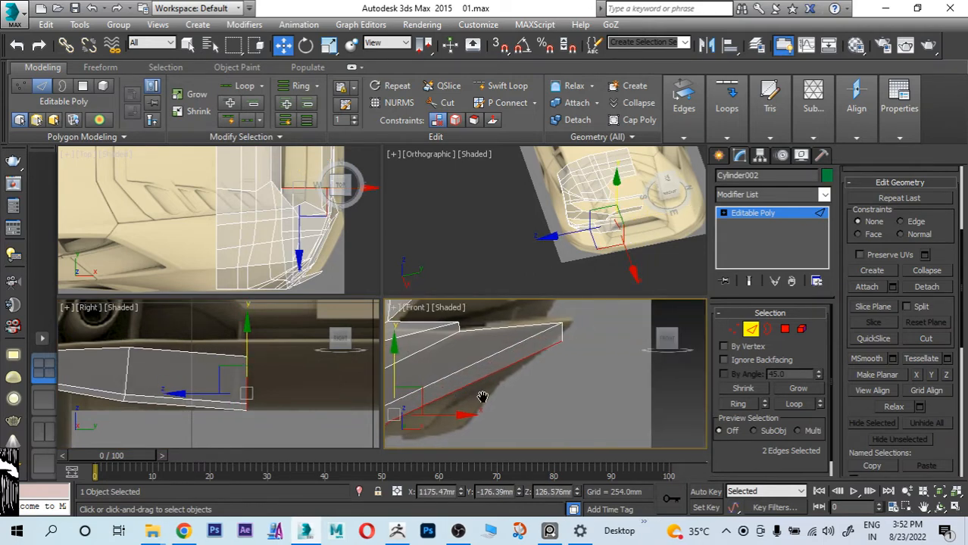
Step: Move the strip's rear end vertex up and rearward to match the bumper's pointed tip in the side reference
left_click(735, 331)
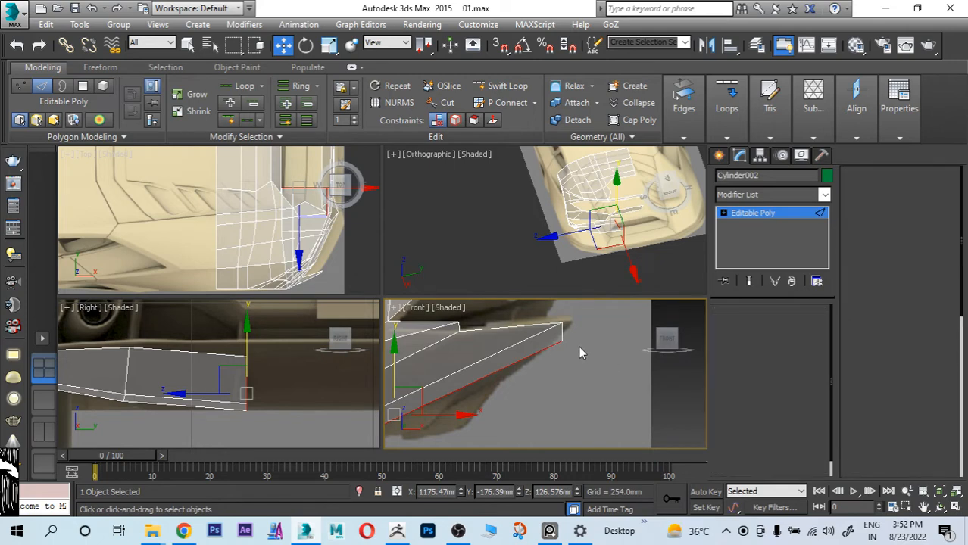
scroll(578, 341, "up", 2)
middle_click_drag(575, 341, 530, 374)
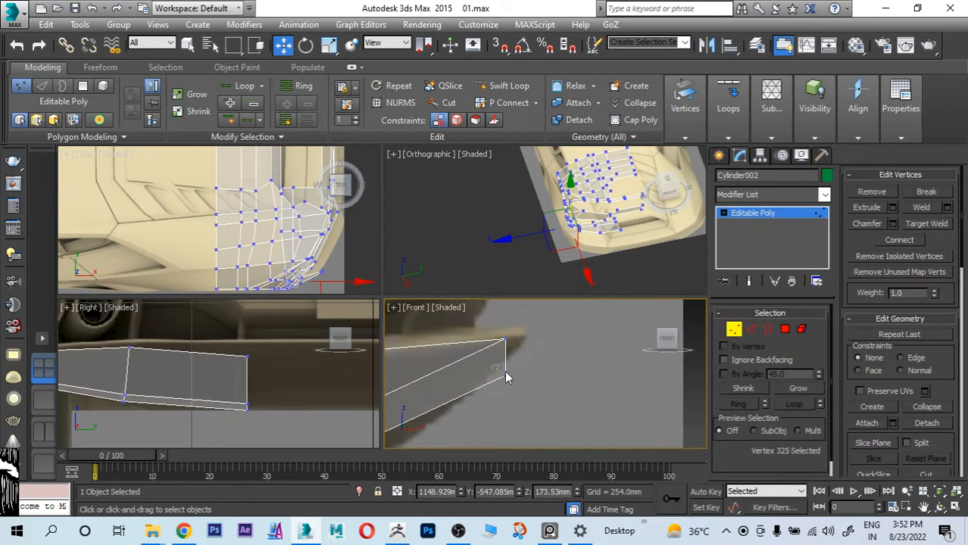
left_click_drag(510, 375, 531, 338)
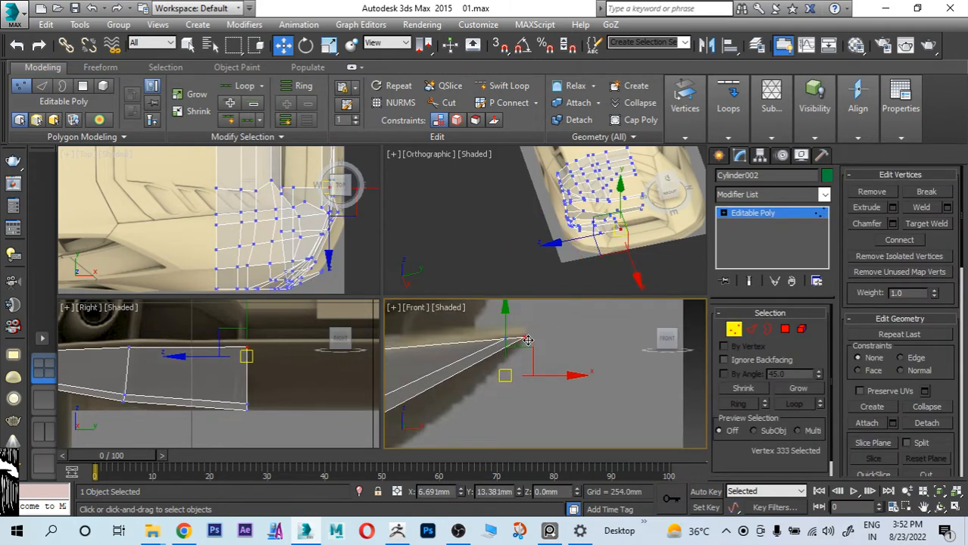
scroll(527, 356, "down", 3)
middle_click_drag(448, 406, 522, 358)
scroll(479, 360, "down", 2)
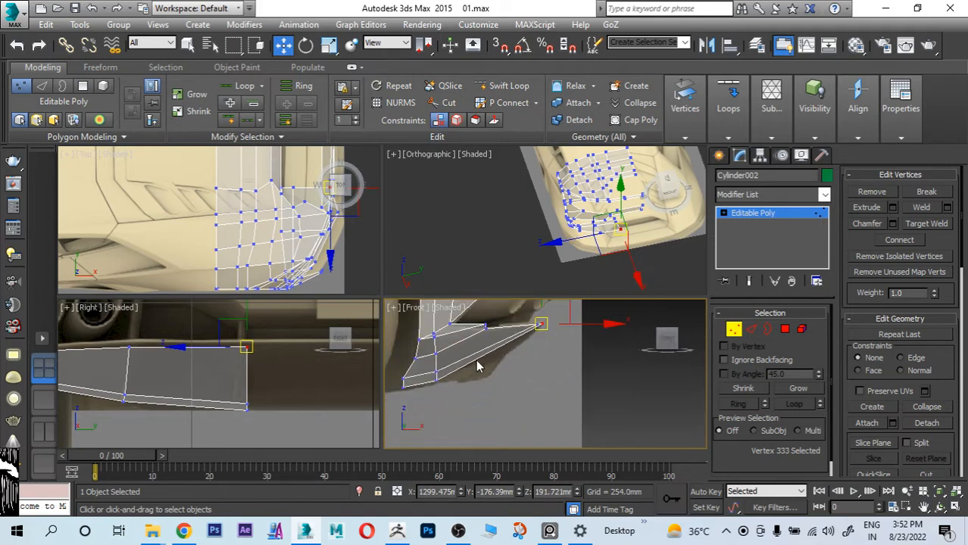
Step: Nudge the bottom vertex at the strip's inner end slightly rearward along the lower bumper outline in the side reference
scroll(466, 349, "up", 2)
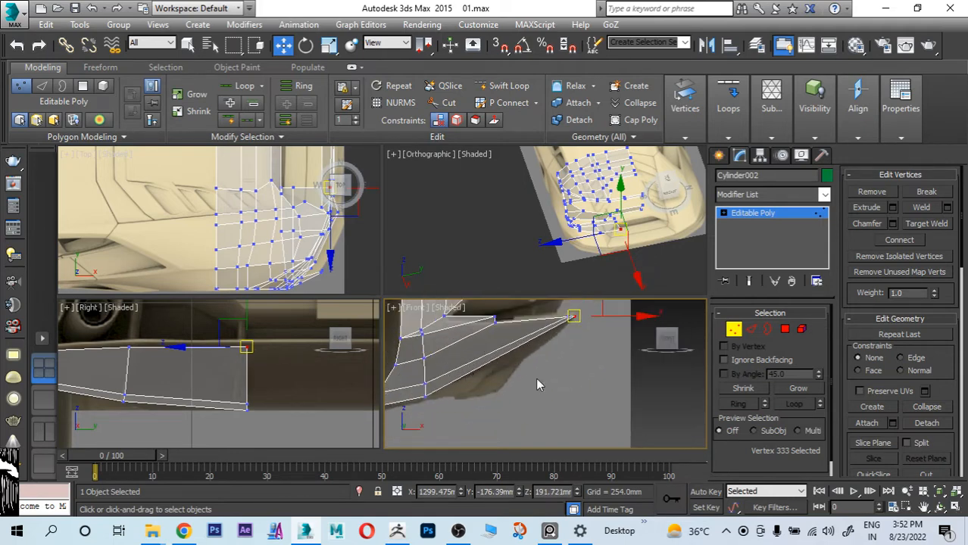
scroll(485, 390, "up", 4)
left_click(470, 392)
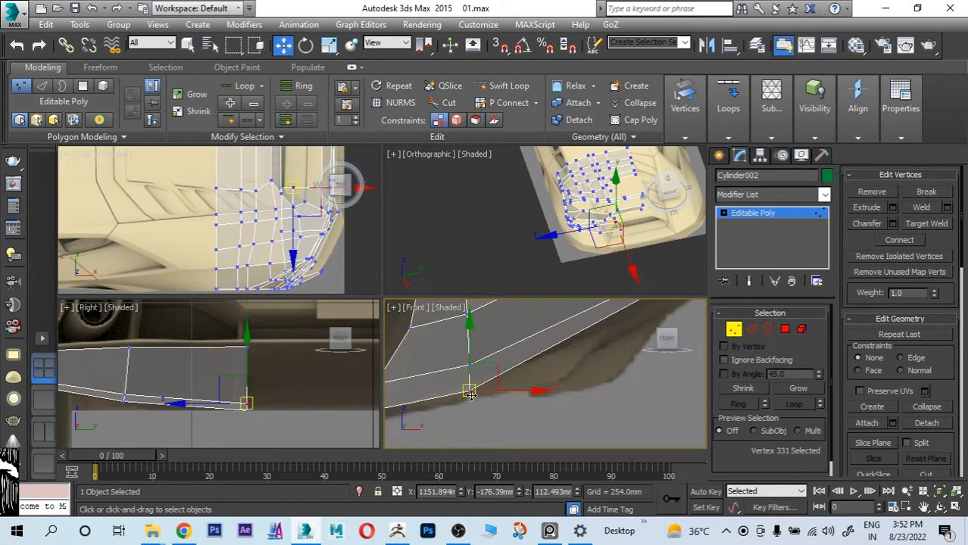
left_click_drag(470, 395, 472, 394)
scroll(475, 392, "down", 4)
middle_click_drag(575, 333, 542, 342)
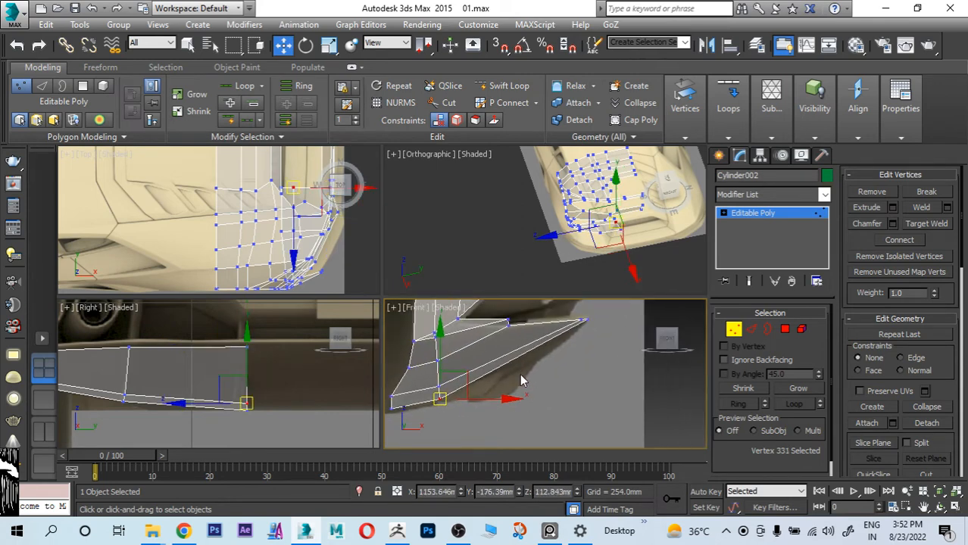
Step: Insert a lengthwise edge loop with Swift Loop through the strip's wide faces, about midway between its upper and lower edges
left_click(503, 85)
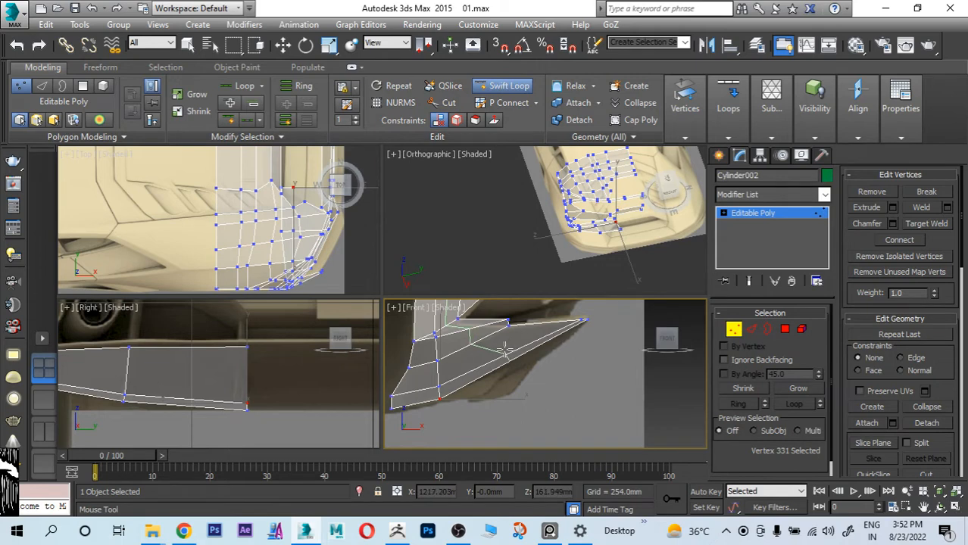
left_click(505, 350)
key("w")
scroll(510, 391, "down", 5)
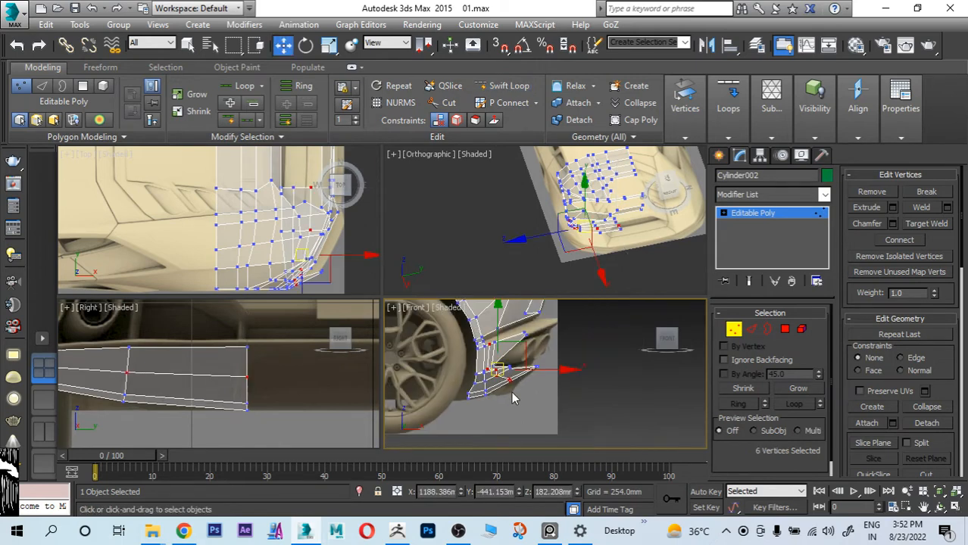
Step: Select the new loop's lower vertices and shift them together slightly down and rearward in the side reference
mouse_move(512, 395)
middle_mouse_down()
mouse_move(504, 478)
mouse_move(516, 378)
middle_mouse_up()
scroll(493, 346, "up", 5)
middle_click_drag(547, 419, 516, 388)
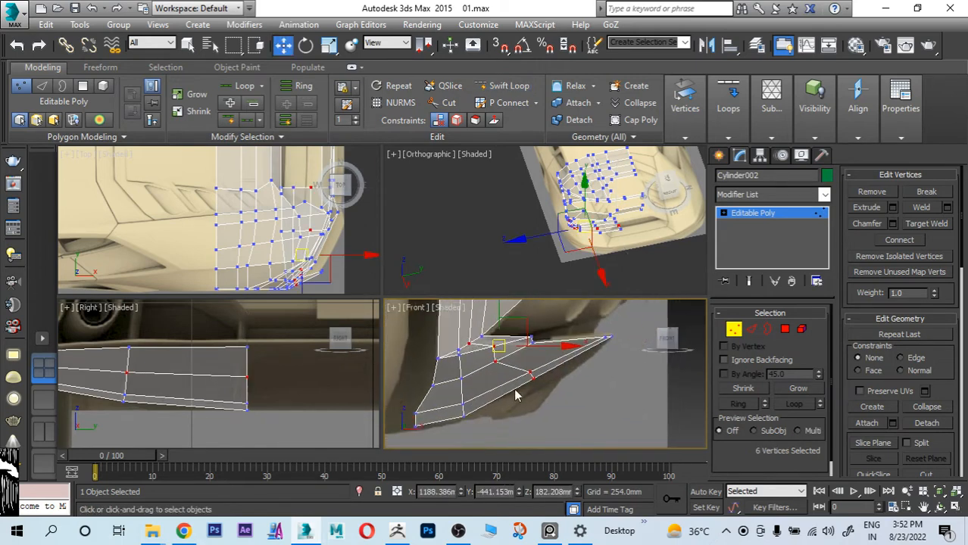
scroll(518, 387, "up", 2)
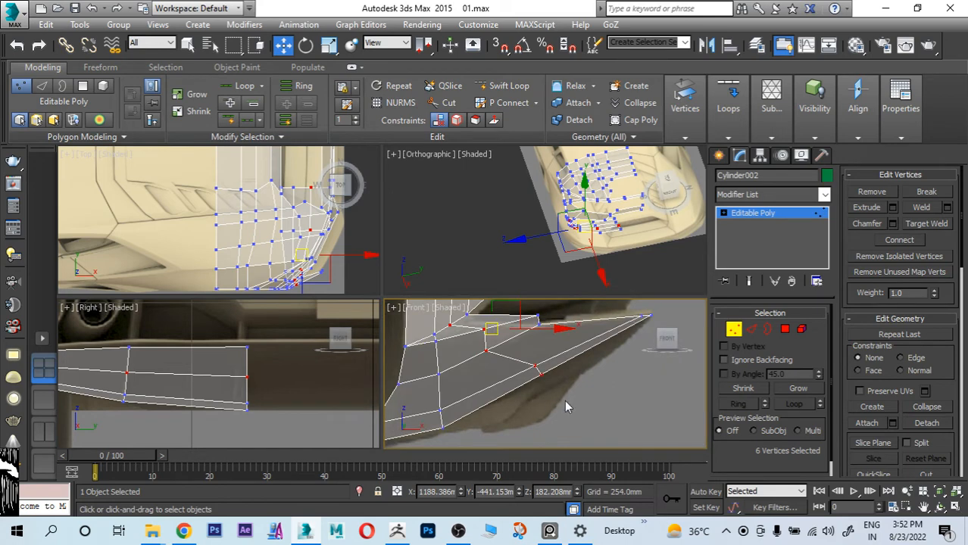
left_click_drag(477, 349, 475, 348)
left_click_drag(549, 345, 555, 354)
left_click(487, 366)
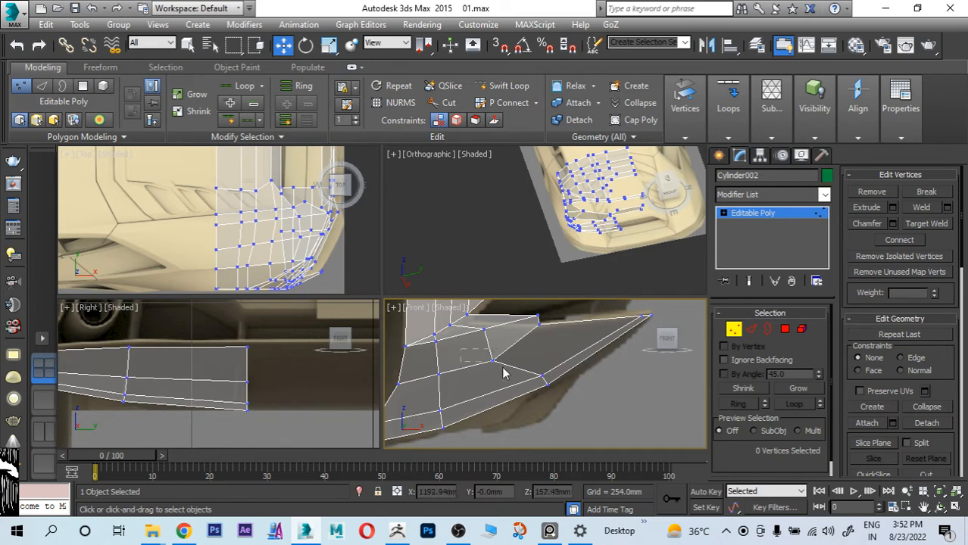
Step: Adjust the new loop's corner vertices one by one to smooth its curve behind the wheel in the side reference
left_click(492, 361)
left_click_drag(517, 335, 523, 328)
scroll(478, 340, "up", 3)
scroll(474, 343, "down", 2)
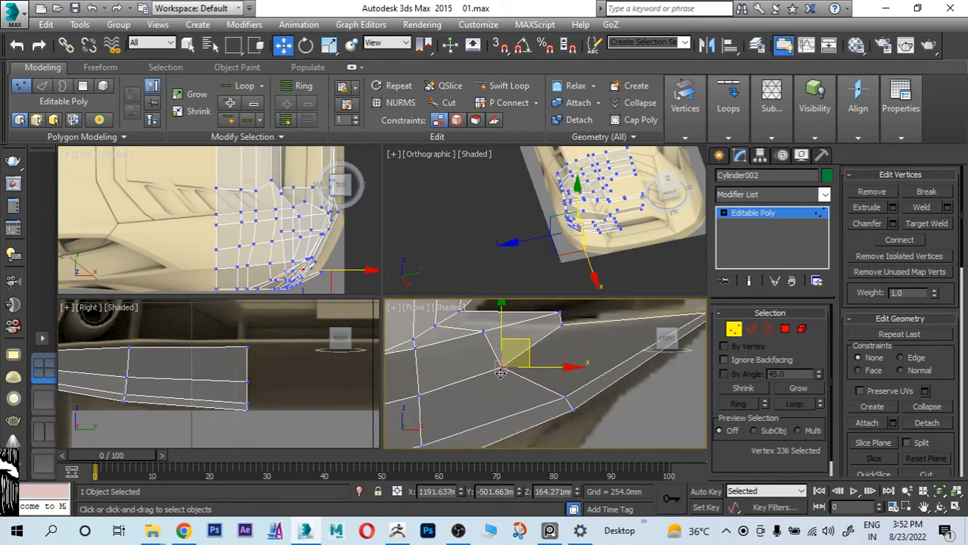
left_click(482, 331)
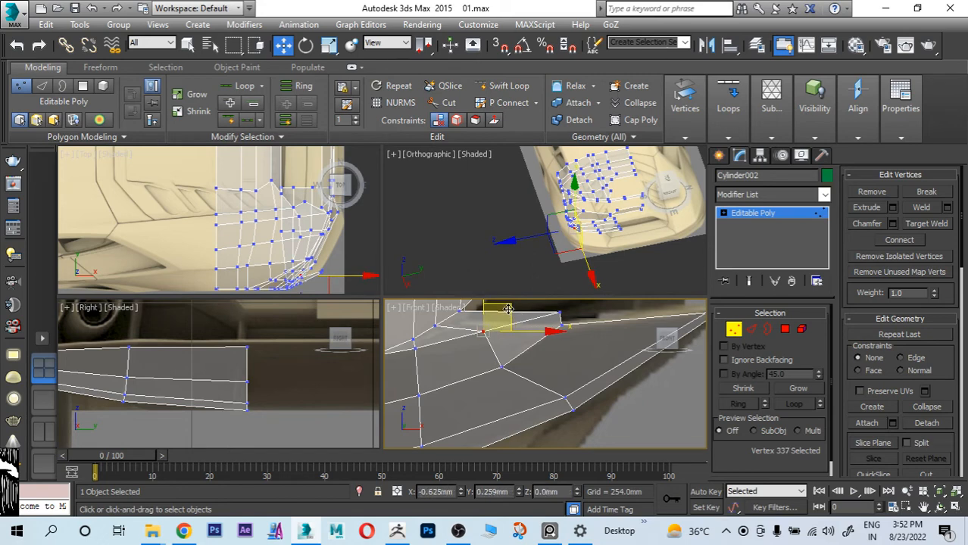
left_click(519, 362)
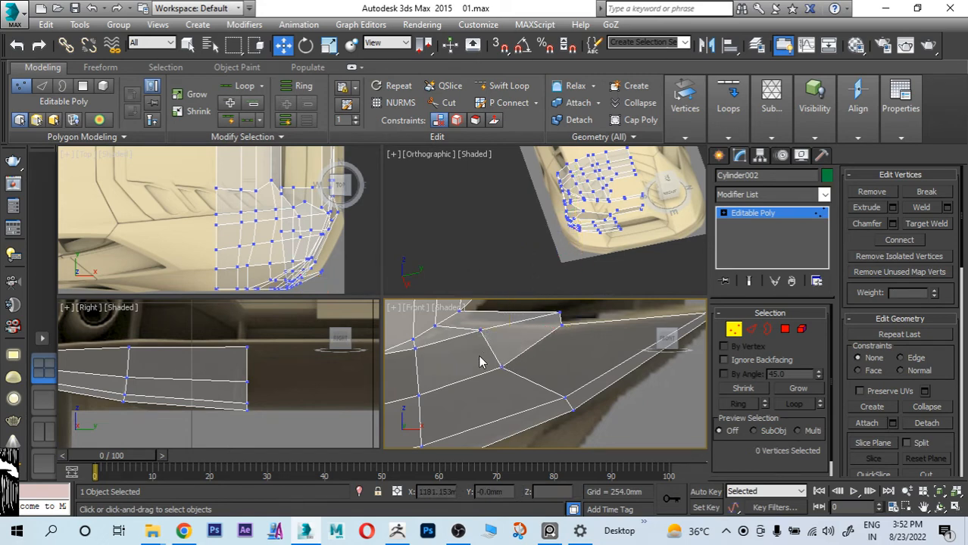
left_click_drag(502, 366, 499, 359)
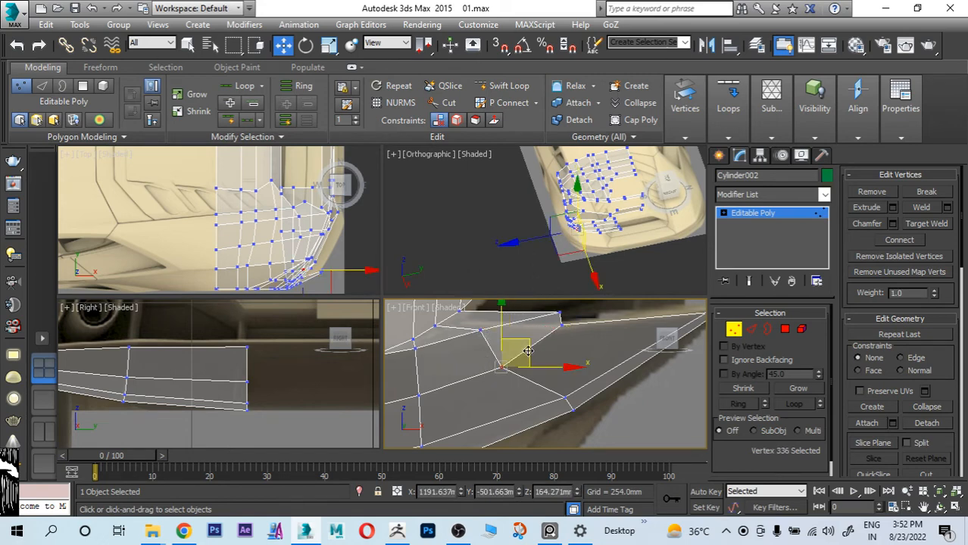
left_click(564, 395)
left_click_drag(583, 370, 578, 373)
Step: Examine the strip's edge flow in the side and rear references and its corner behind the wheel in opaque shading
scroll(523, 391, "down", 3)
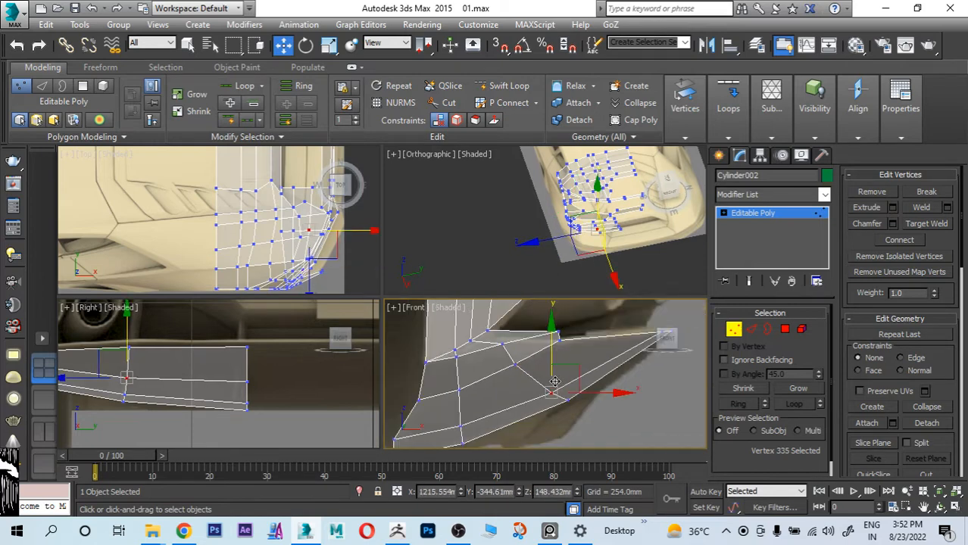
scroll(491, 370, "up", 4)
scroll(490, 371, "down", 4)
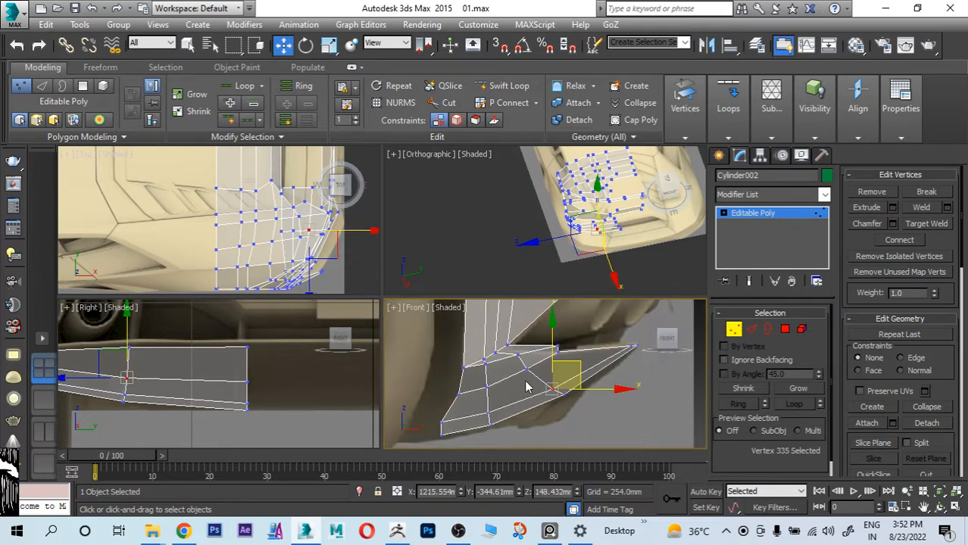
middle_click_drag(527, 387, 533, 364)
scroll(587, 365, "up", 2)
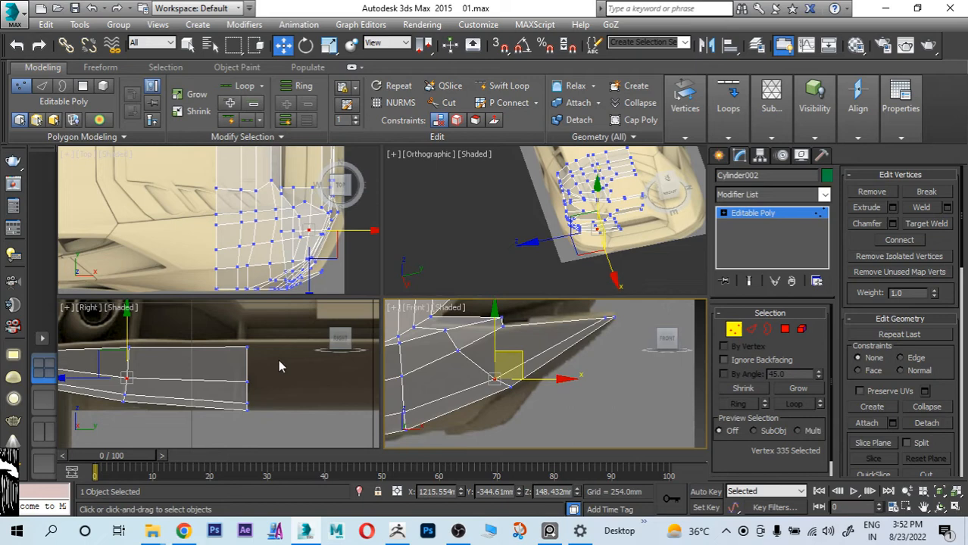
middle_click(247, 405)
key("alt+w")
scroll(307, 391, "down", 3)
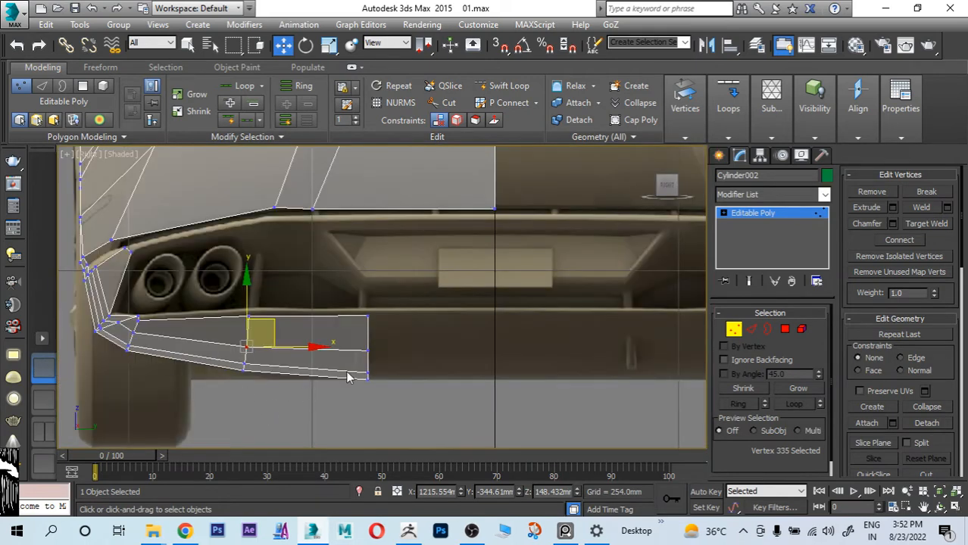
middle_click_drag(220, 377, 328, 371)
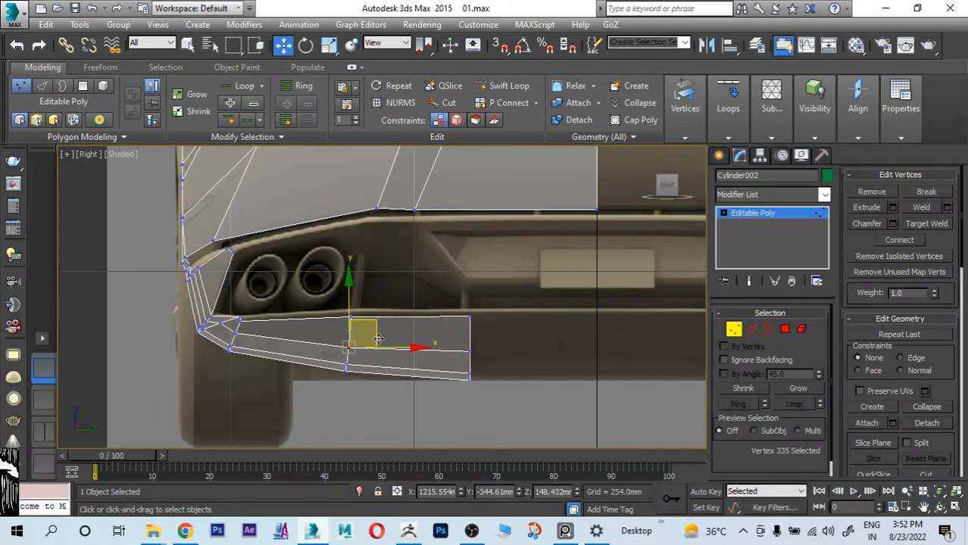
scroll(282, 347, "up", 2)
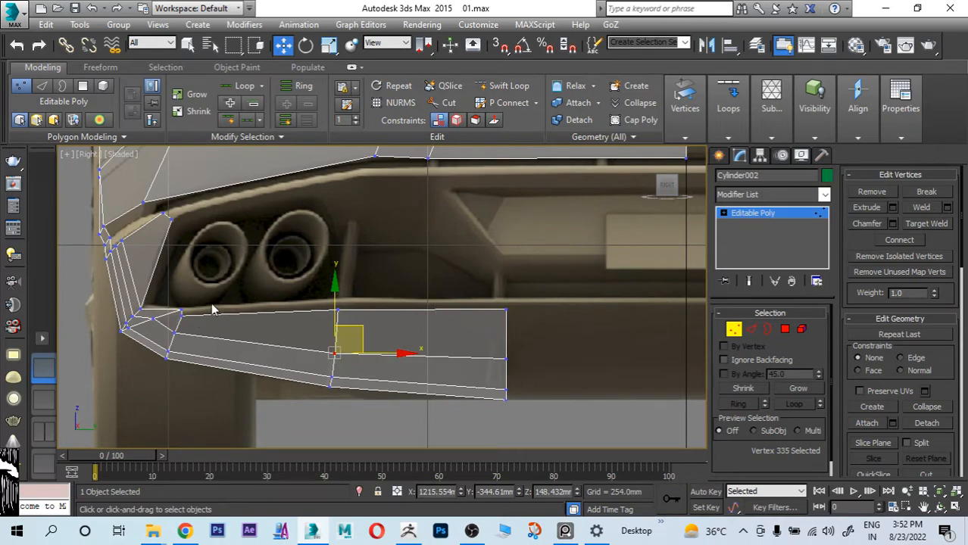
scroll(250, 338, "up", 5)
key("alt+x")
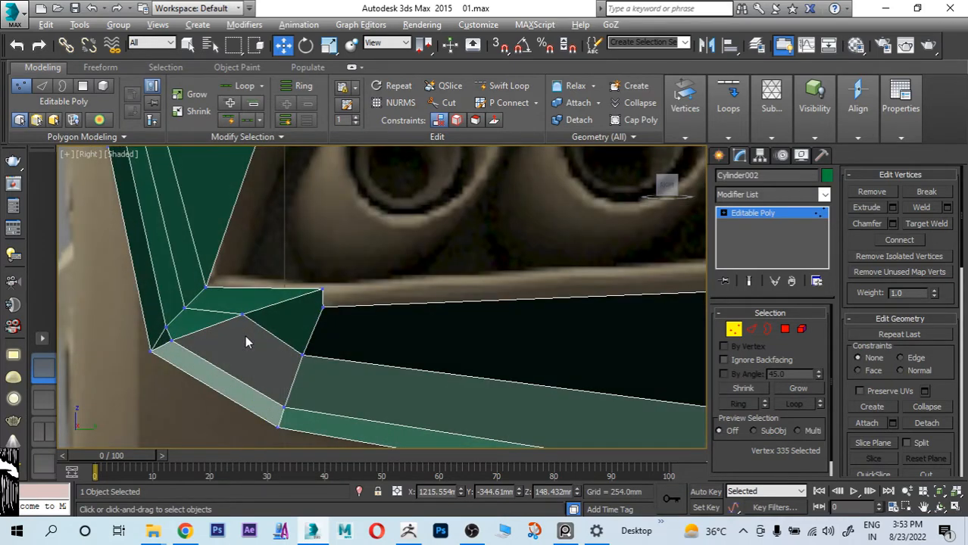
middle_click_drag(244, 336, 233, 298, "alt")
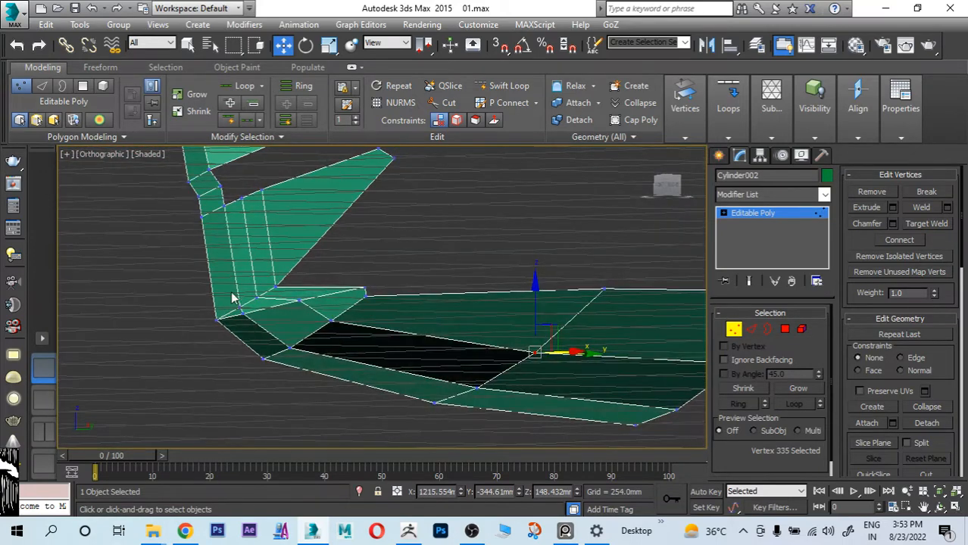
Step: Fine-tune the vertex of the new loop at the corner behind the wheel while viewing the mesh at an angle
scroll(233, 297, "up", 3)
left_click(258, 341)
middle_click_drag(259, 340, 282, 371, "alt")
middle_click_drag(277, 334, 381, 367, "alt")
scroll(335, 342, "up", 3)
left_click(321, 325)
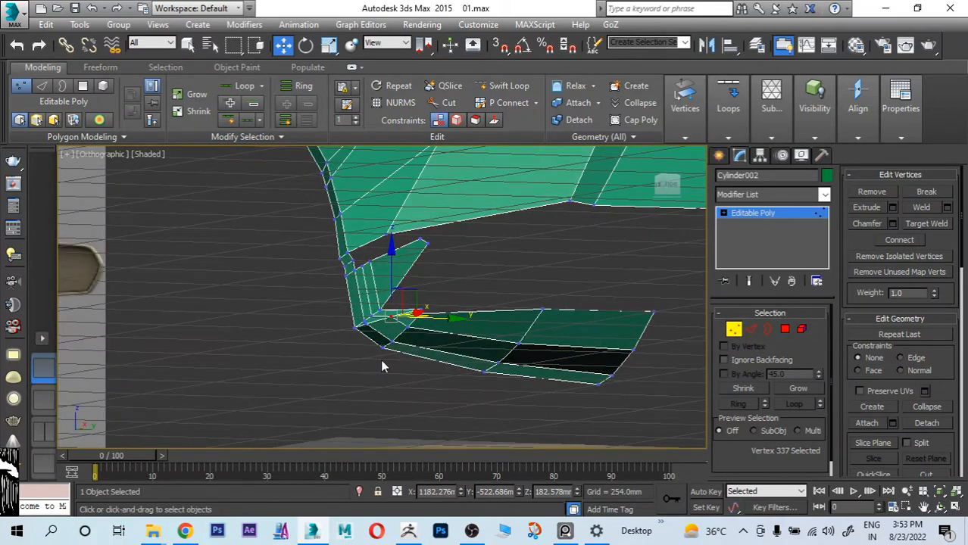
Step: Examine the strip's outline against the lower bumper in the side reference with see-through shading
key("alt+w")
middle_click(477, 375)
key("alt+w")
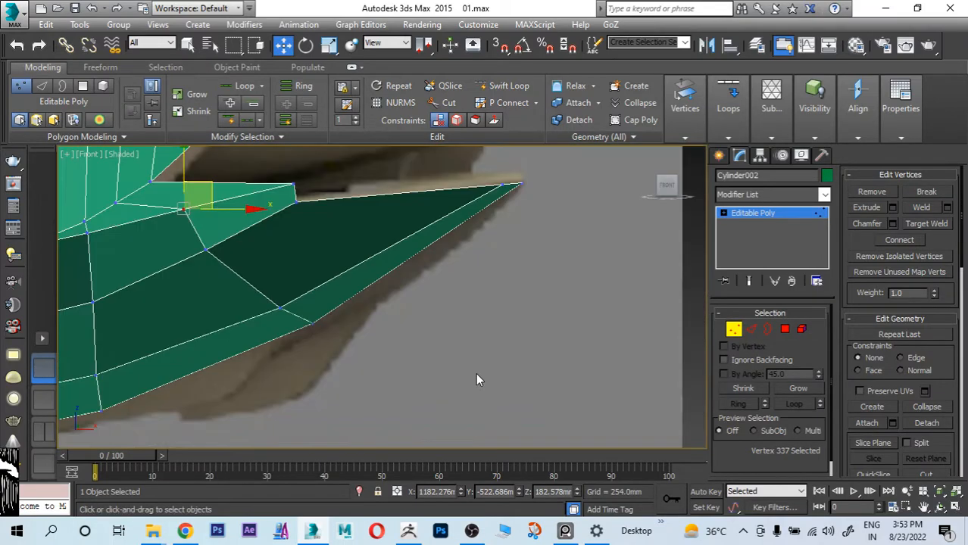
key("alt+x")
middle_click_drag(493, 310, 595, 369)
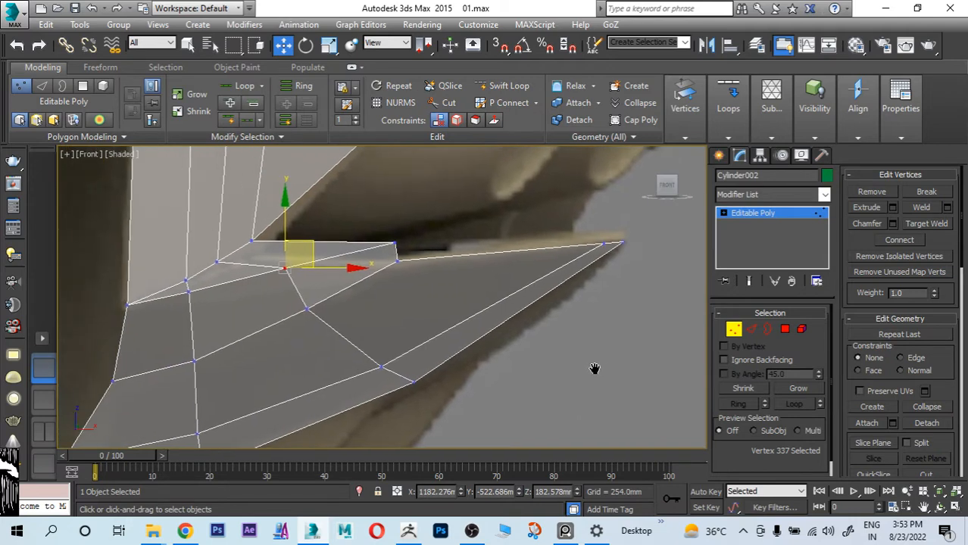
scroll(557, 332, "down", 5)
scroll(489, 333, "up", 4)
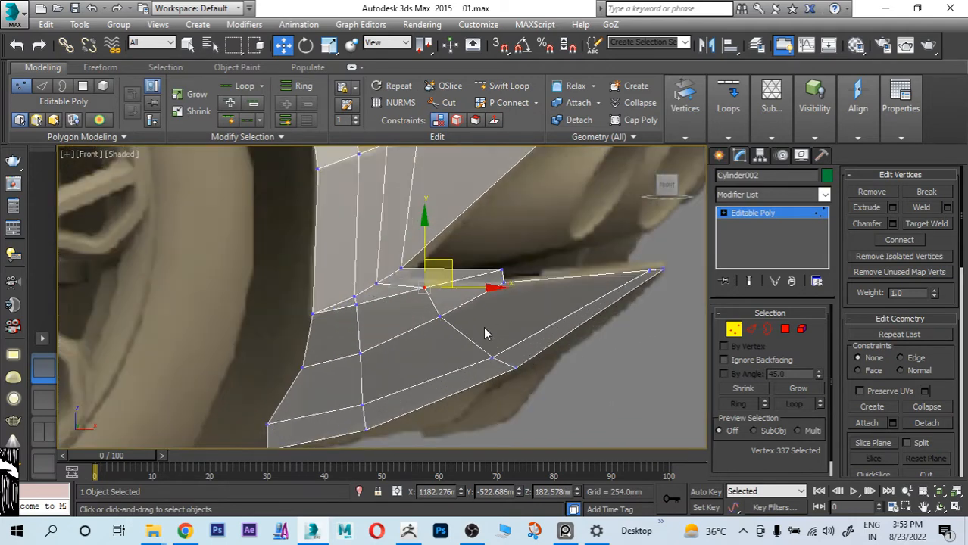
middle_click_drag(462, 367, 496, 310)
middle_click_drag(552, 290, 492, 339)
middle_click_drag(511, 302, 493, 341)
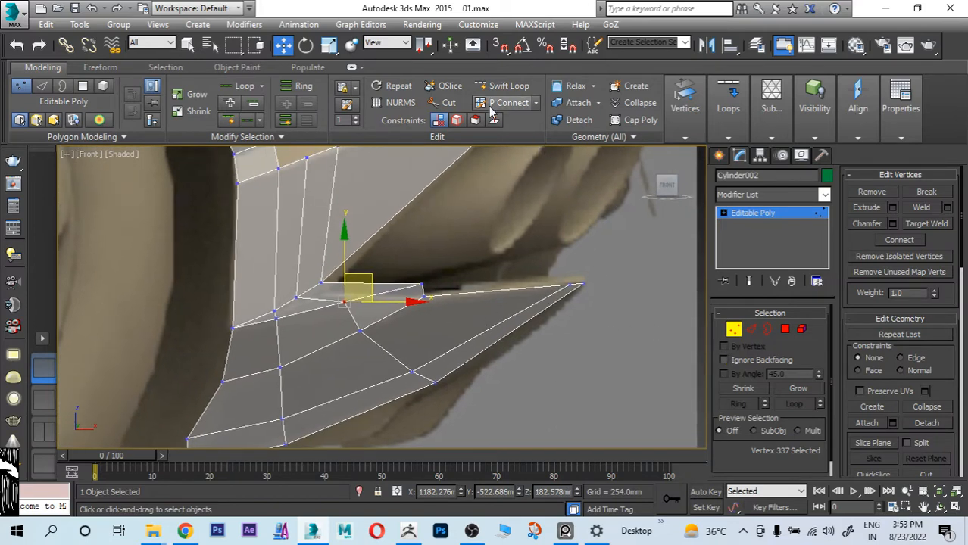
Step: Cut across the strip's rear portion with QuickSlice in the side reference and switch to edge editing
left_click(447, 85)
left_click(450, 295)
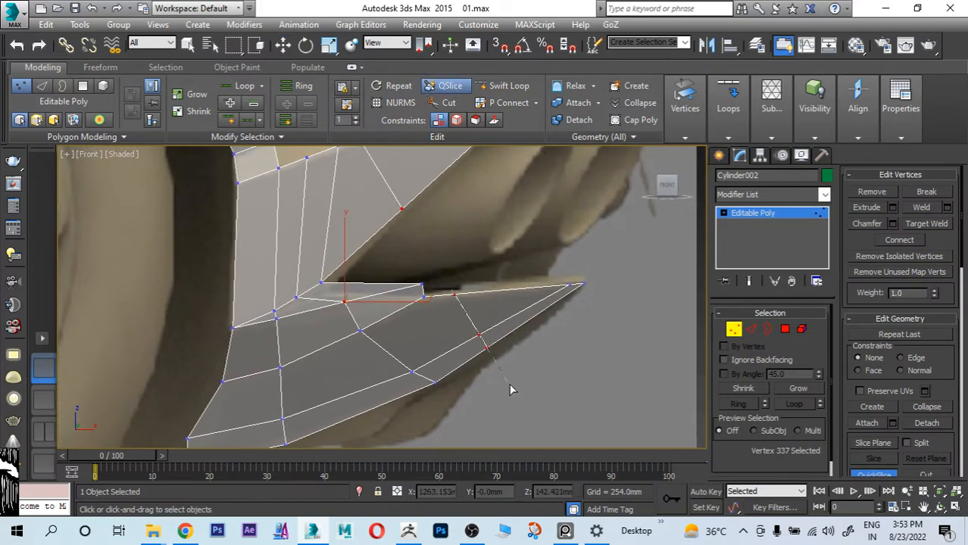
left_click(511, 384)
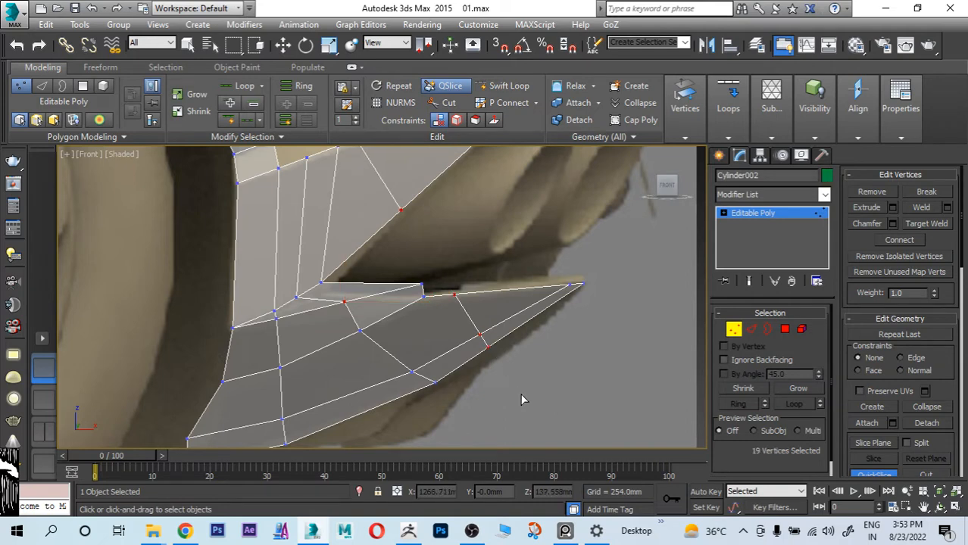
right_click(520, 393)
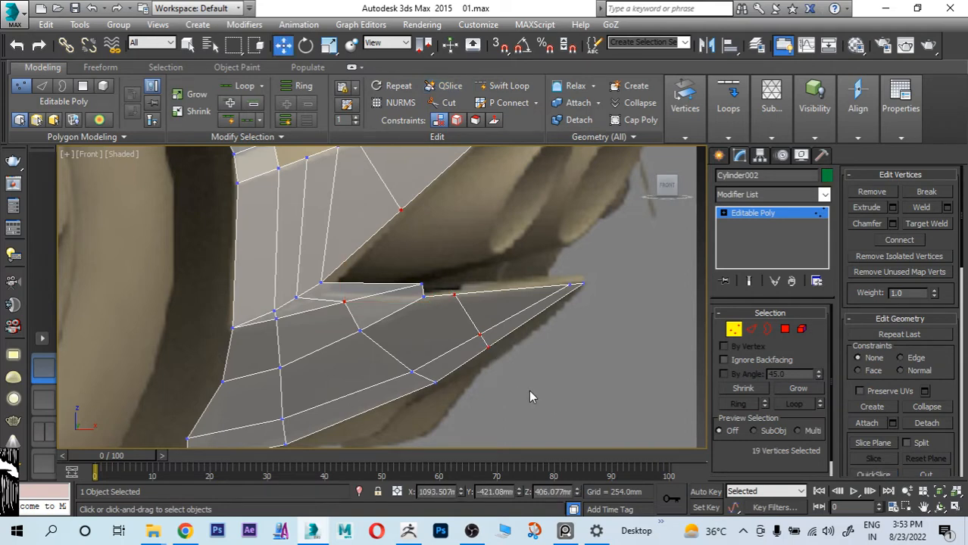
left_click(752, 330)
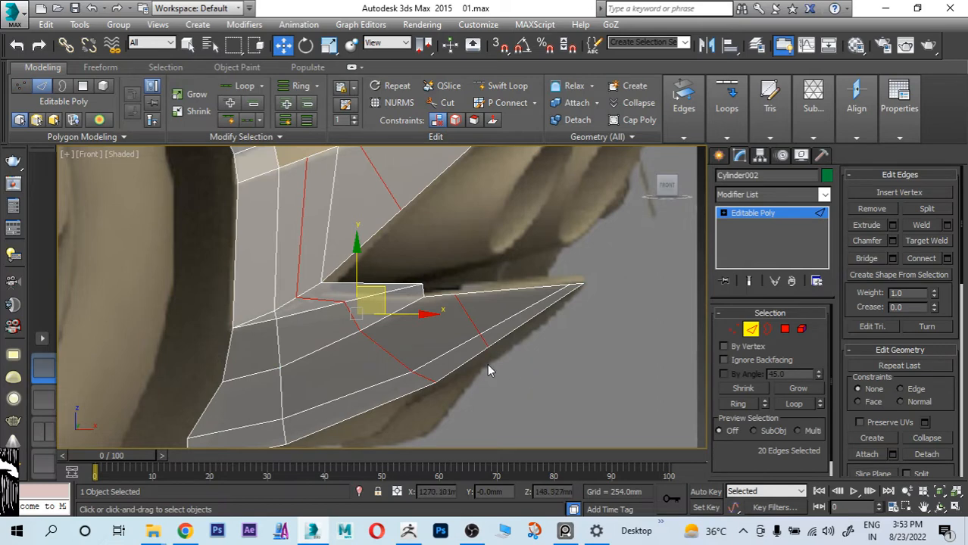
Step: Undo the last slice that ran across the whole mesh
scroll(489, 370, "down", 10)
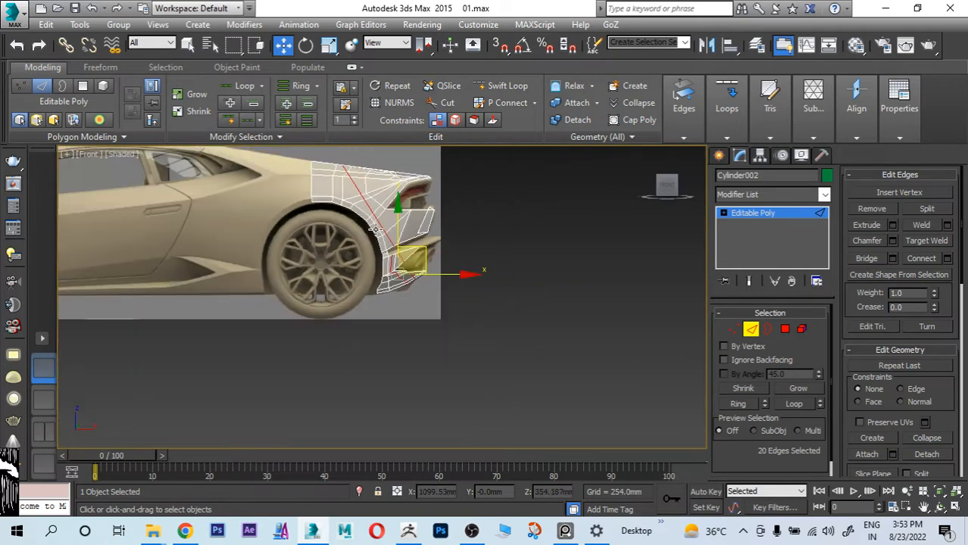
key("ctrl+z")
scroll(440, 295, "up", 9)
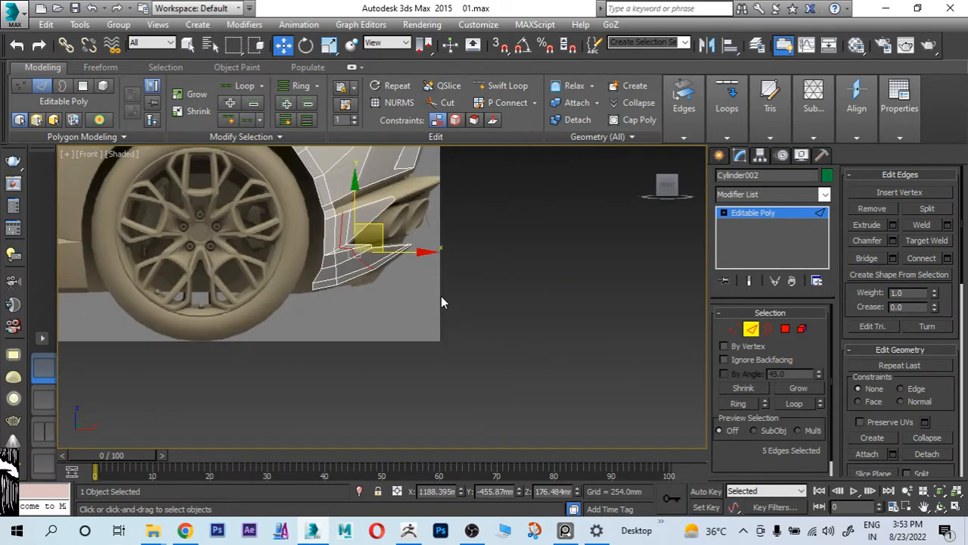
Step: Cut a short diagonal edge across the strip's top rear face, from its upper edge to the neighbouring cross edge, in the side reference
middle_click_drag(426, 268, 543, 354)
left_click(544, 354)
scroll(455, 315, "up", 2)
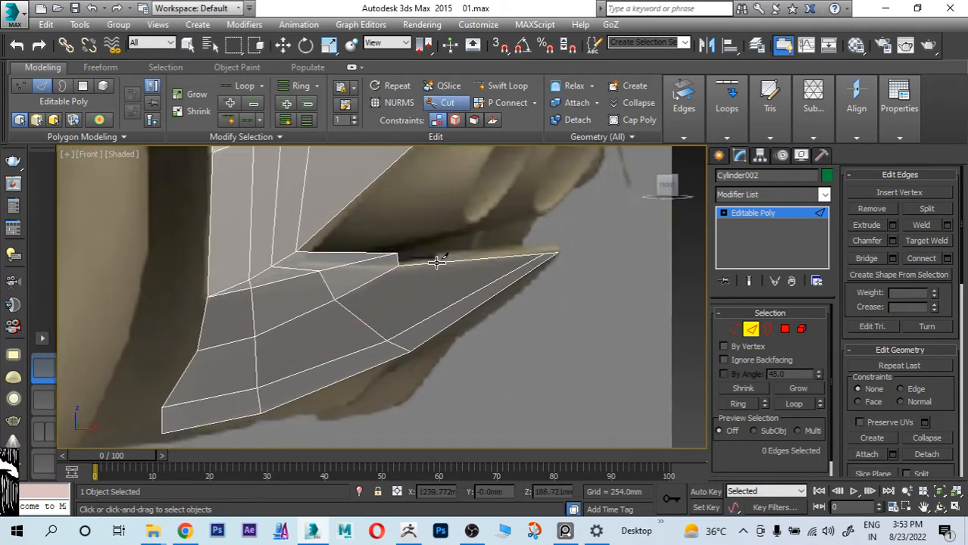
right_click(459, 301)
Step: Continue the cut in the rear reference with snapping on, from the diagonal's end vertex across the face to the strip's open end
scroll(534, 326, "down", 5)
key("alt+w")
left_click(308, 358)
key("alt+w")
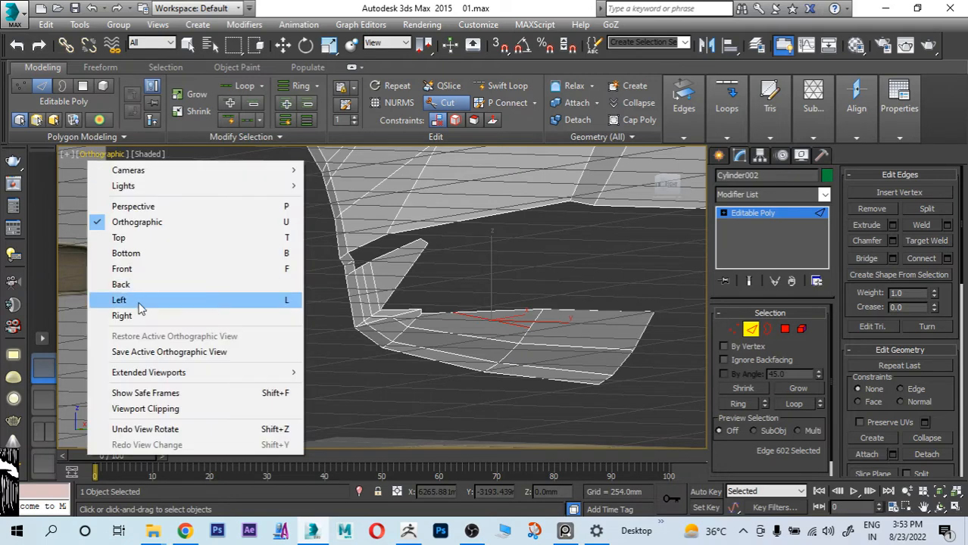
left_click(143, 315)
middle_click_drag(297, 310, 402, 309)
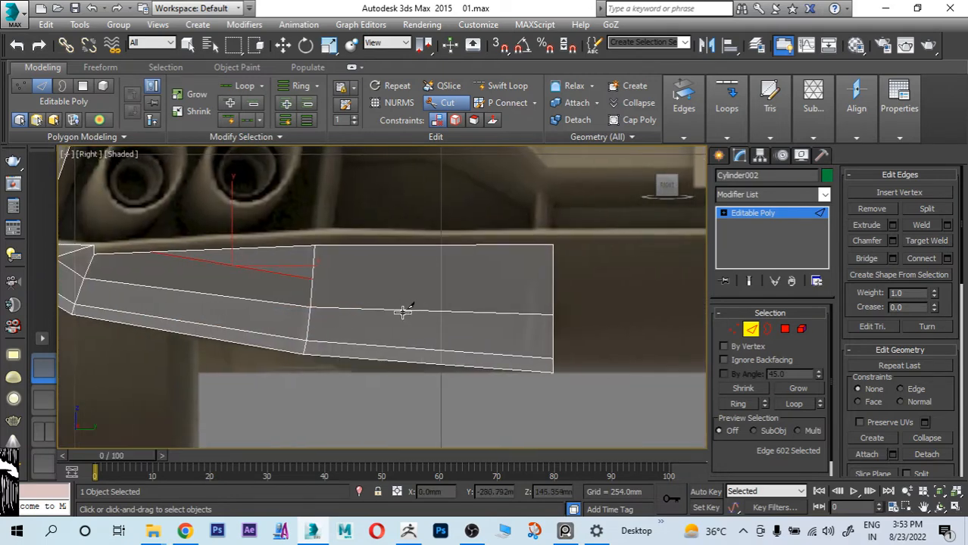
key("1")
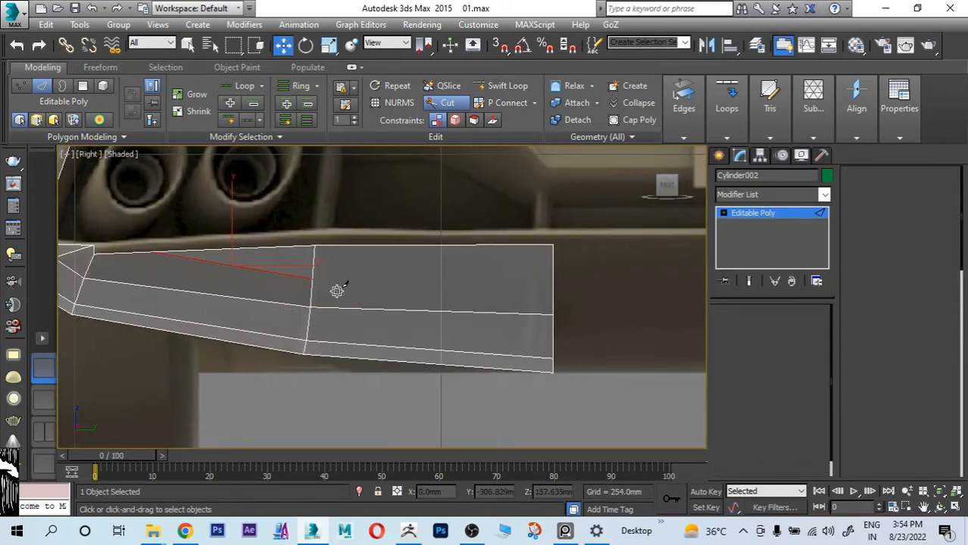
key("s")
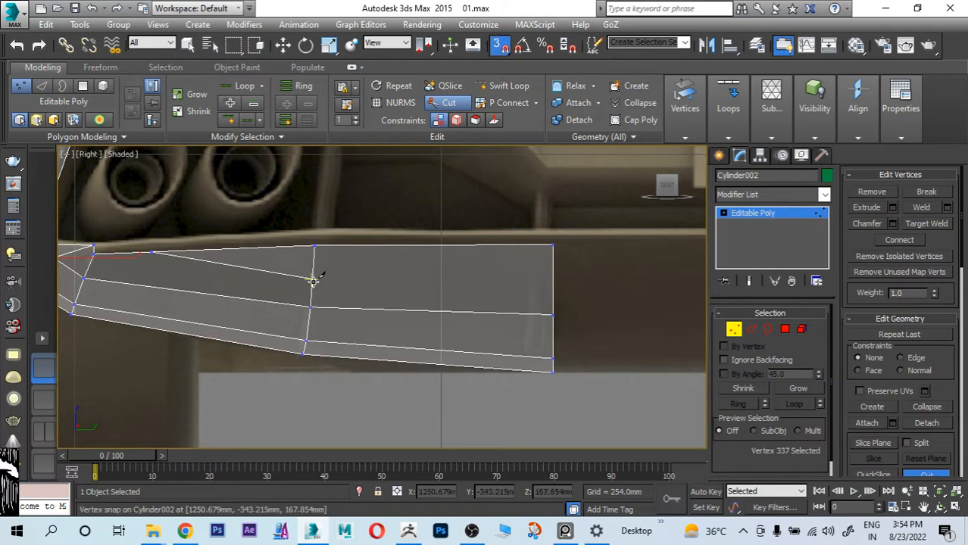
left_click(553, 278)
middle_click_drag(328, 282, 443, 287)
key("w")
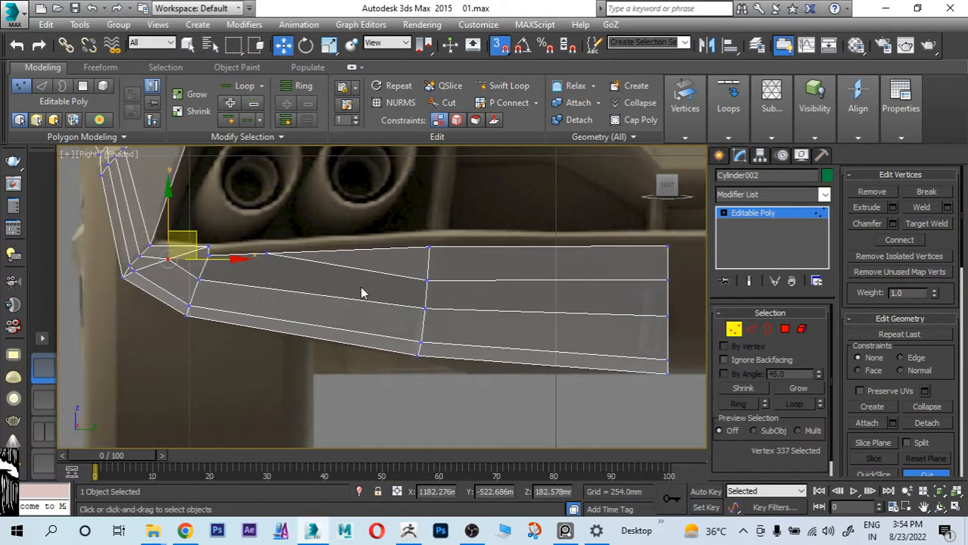
Step: Reposition the outer vertex near the strip's rear tip onto the bumper outline in the side reference and shift its inner neighbour toward the tip
scroll(361, 293, "up", 4)
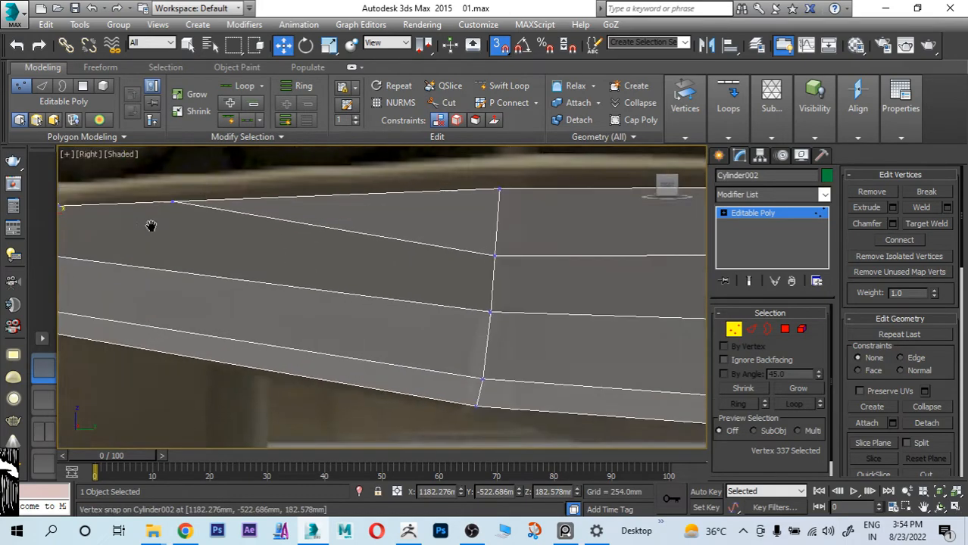
middle_click_drag(151, 226, 235, 235)
scroll(242, 237, "down", 5)
key("alt+w")
middle_click(574, 345)
key("alt+w")
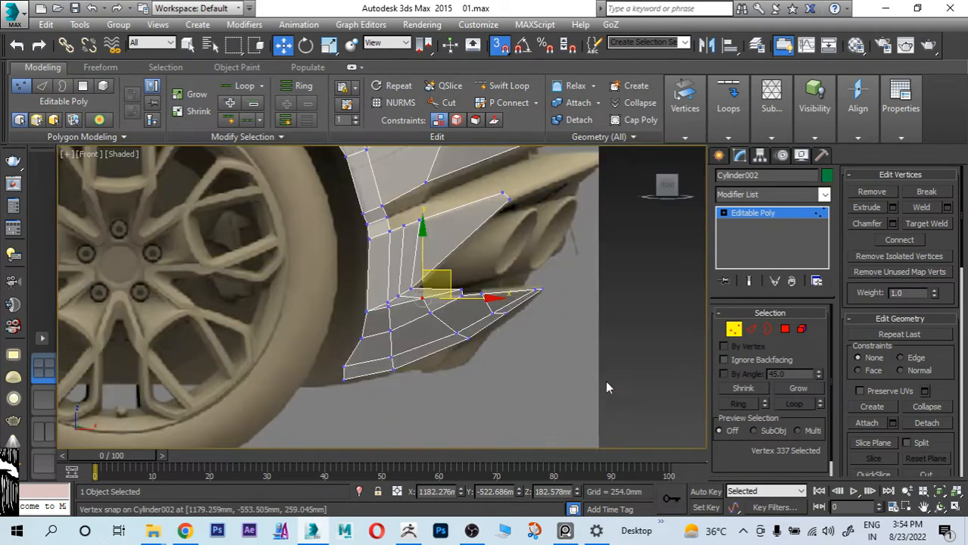
scroll(523, 325, "up", 3)
scroll(485, 334, "up", 3)
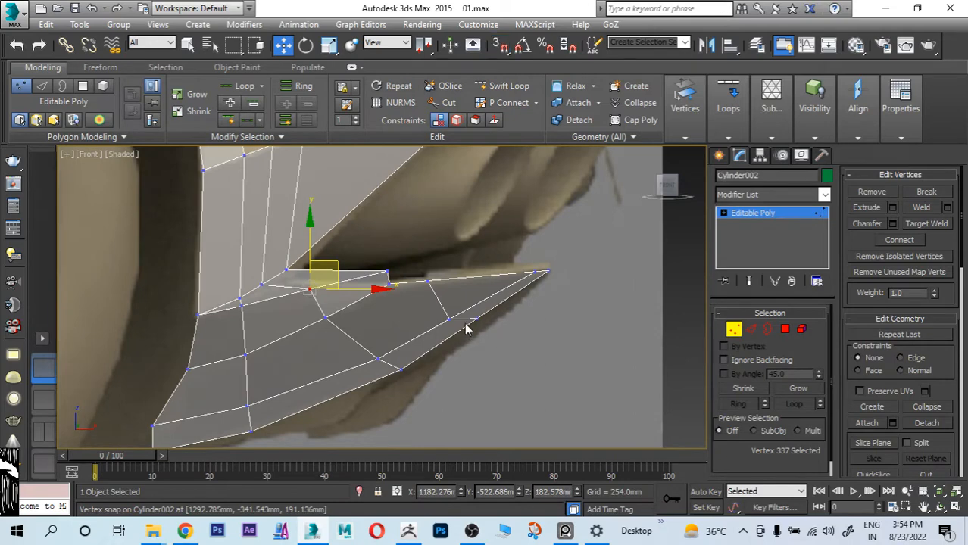
left_click(481, 317)
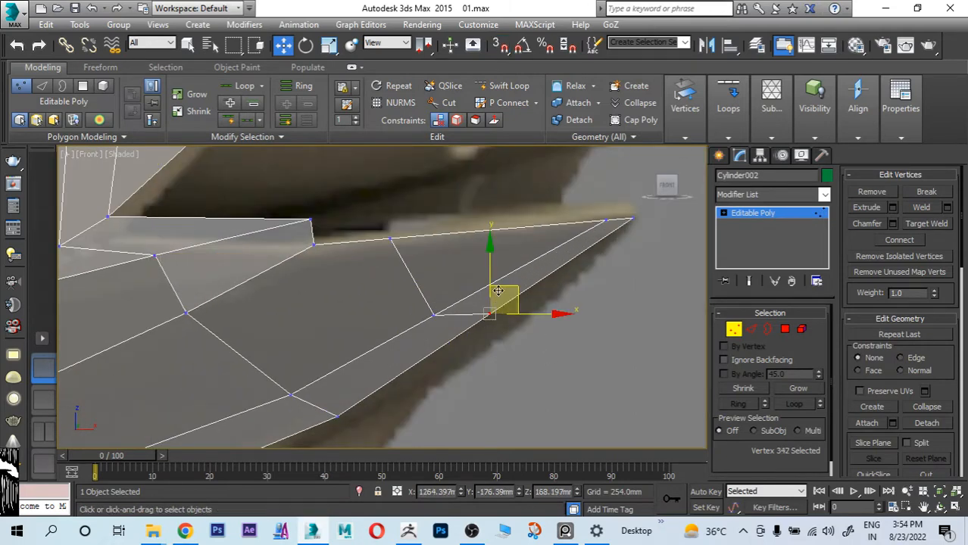
left_click_drag(492, 304, 508, 321)
left_click(434, 315)
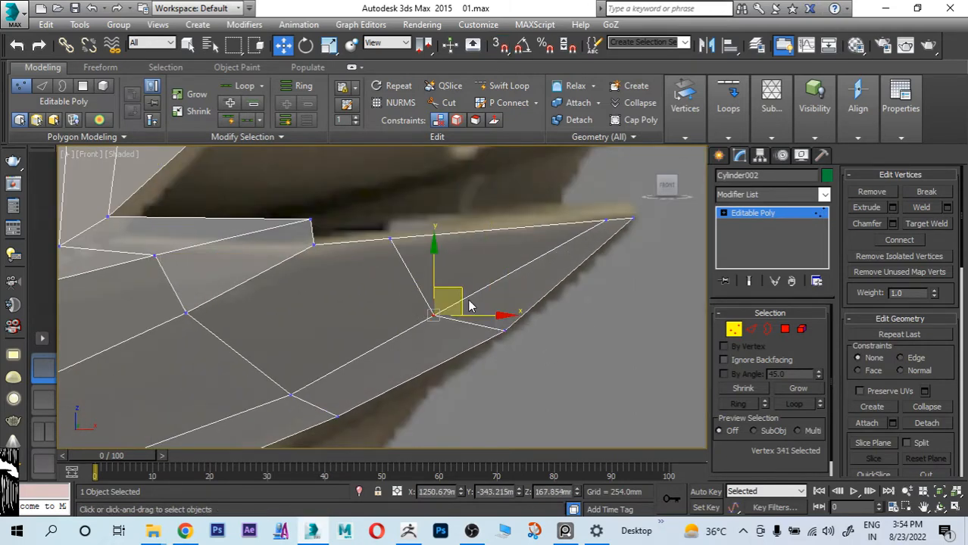
left_click_drag(457, 283, 474, 273)
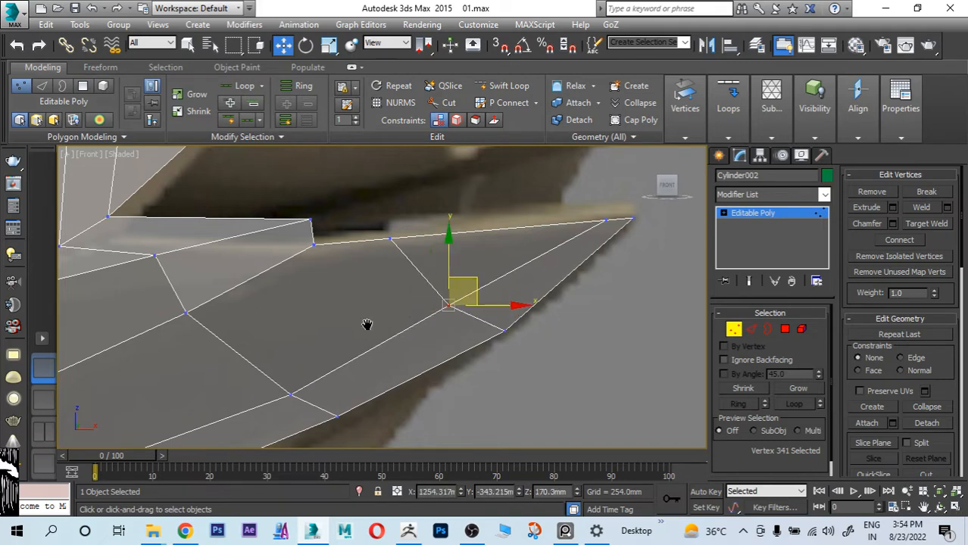
Step: Adjust the two lowest vertices of the strip's middle cross loop to match the bumper's lower outline in the side reference
middle_click_drag(365, 326, 435, 228)
scroll(425, 268, "down", 2)
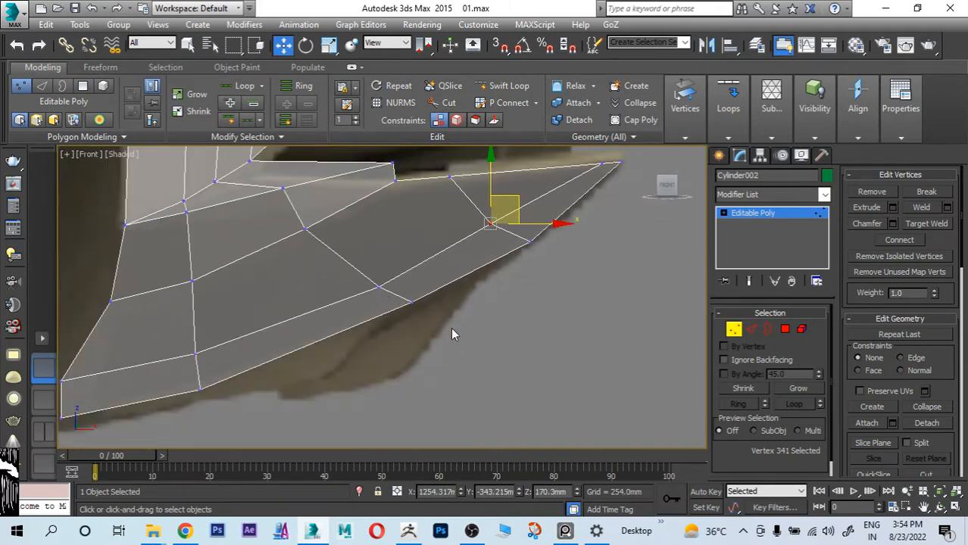
left_click(411, 301)
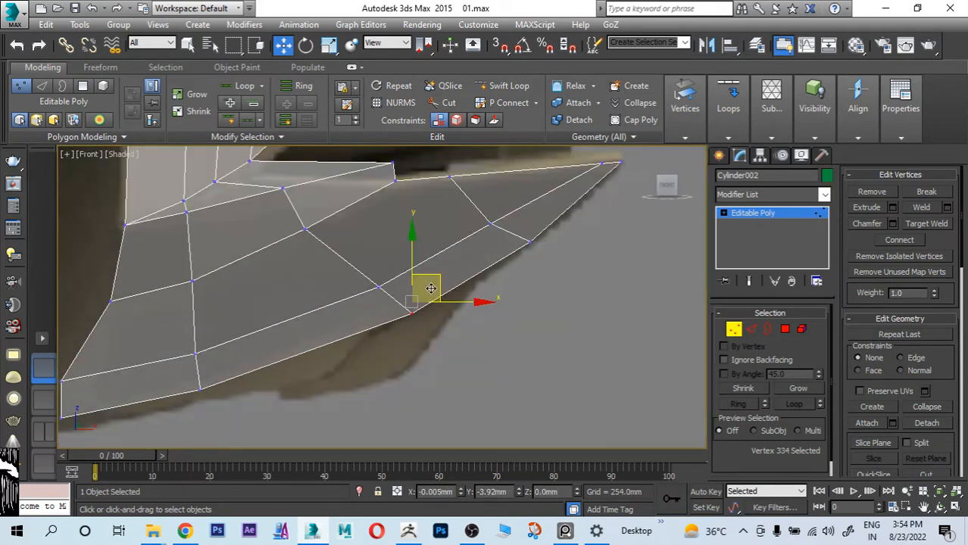
left_click_drag(430, 276, 393, 266)
left_click(378, 287)
scroll(406, 275, "down", 6)
middle_click_drag(332, 298, 365, 292)
Step: Slide the two upper vertices of the middle cross loop along their edges toward the wheel using the Edge constraint
scroll(369, 290, "up", 2)
scroll(371, 290, "up", 2)
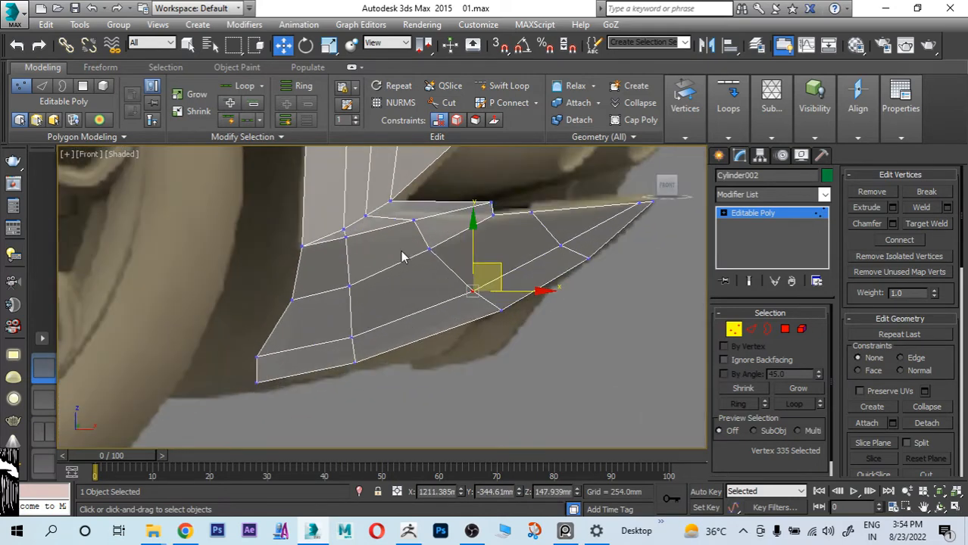
scroll(411, 235, "up", 4)
left_click(416, 206)
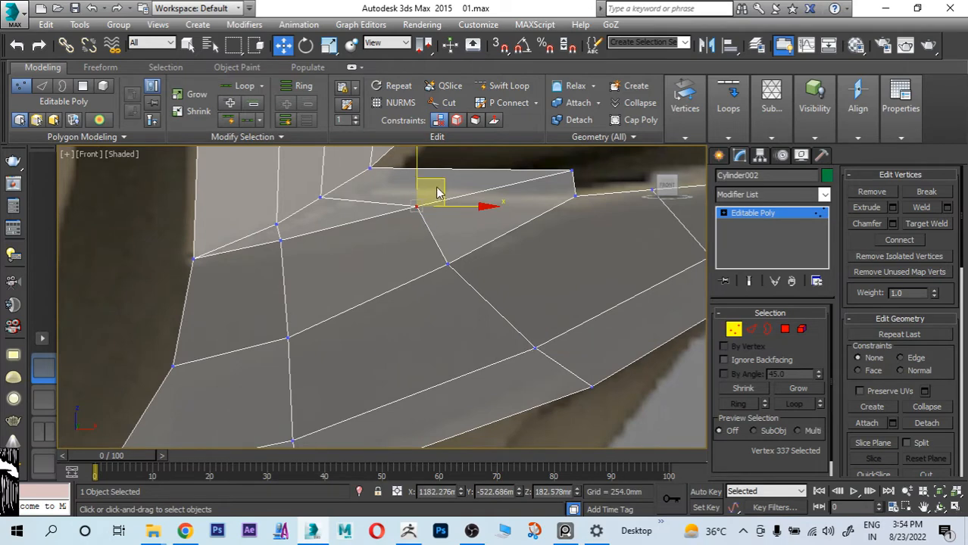
left_click(457, 119)
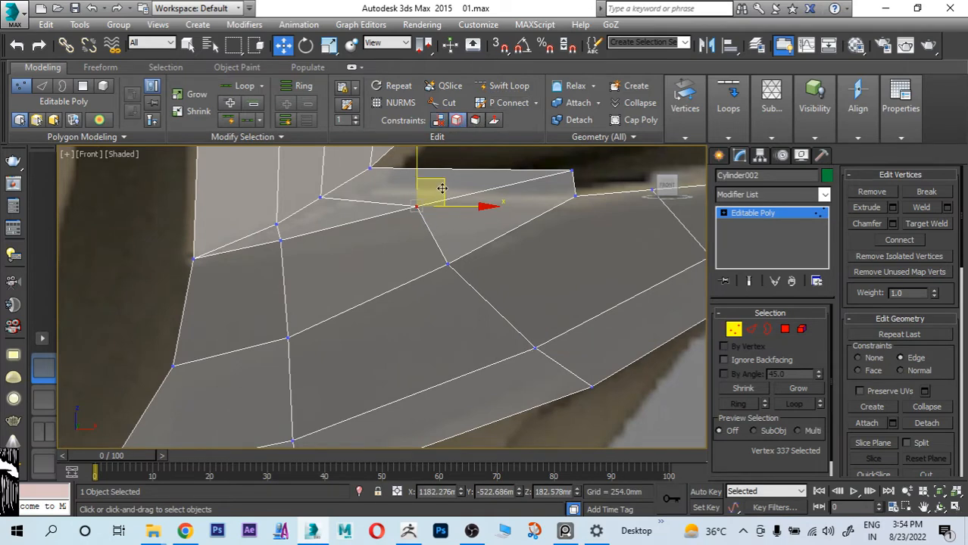
left_click_drag(439, 189, 409, 223)
middle_click_drag(409, 223, 416, 281)
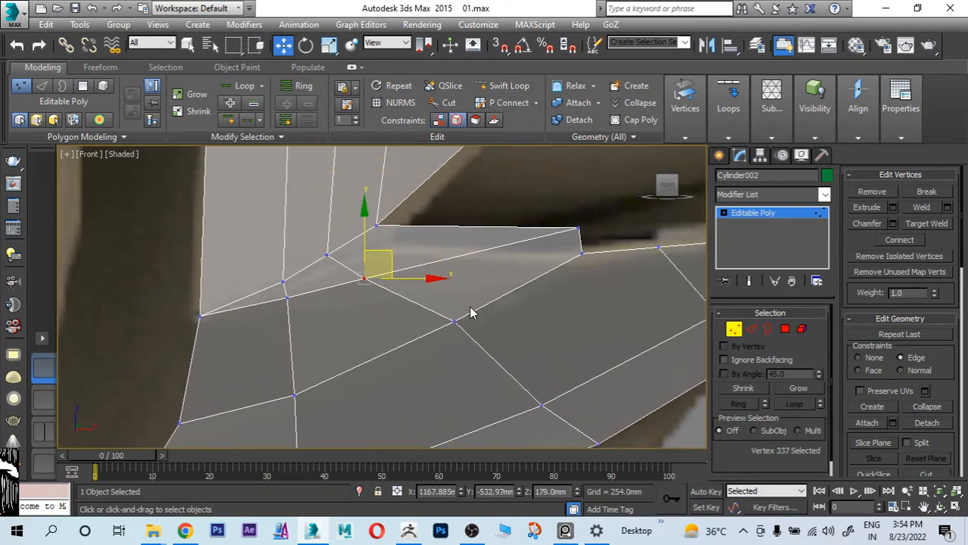
left_click(455, 321)
left_click_drag(478, 296, 454, 303)
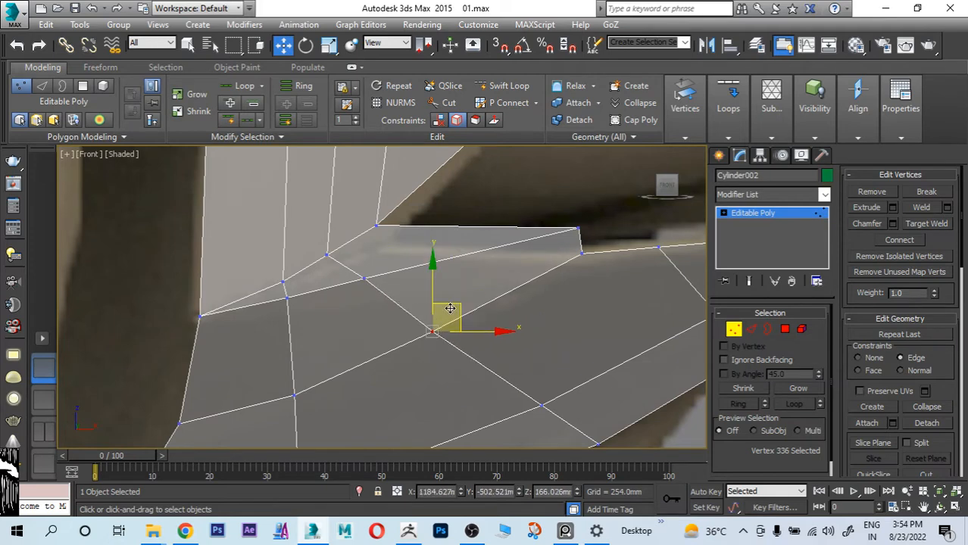
Step: Examine the strip's edge flow and the panel above it against the side reference
scroll(483, 315, "down", 2)
middle_click_drag(440, 322, 519, 286)
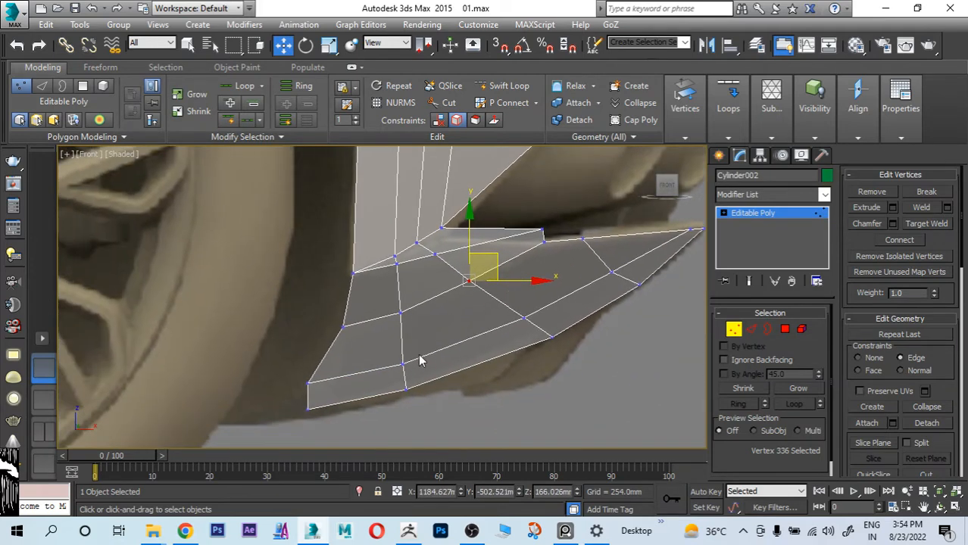
scroll(435, 304, "down", 4)
middle_click_drag(444, 258, 425, 299)
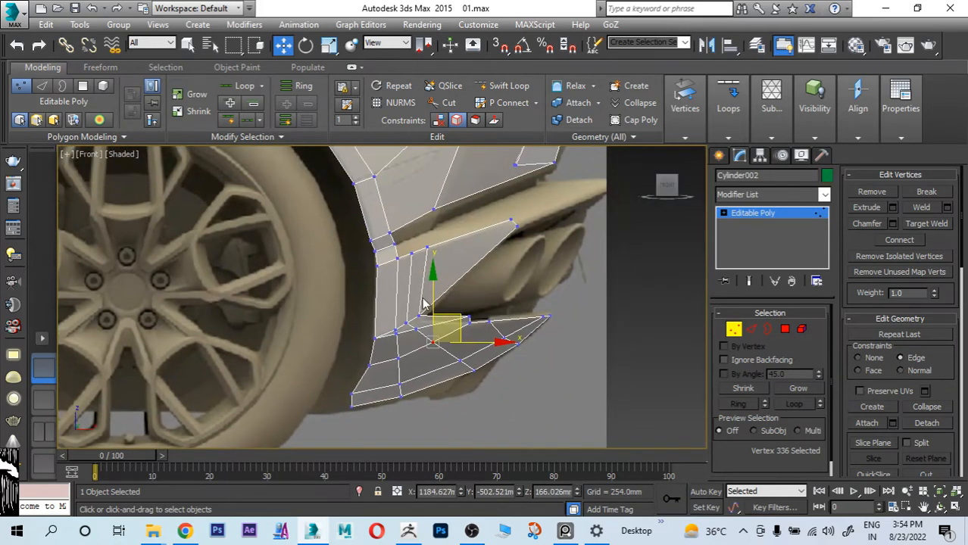
scroll(436, 288, "up", 4)
mouse_move(485, 246)
middle_mouse_down()
mouse_move(419, 314)
mouse_move(466, 247)
middle_mouse_up()
scroll(421, 312, "down", 2)
Step: Extend the strip's open end edges to the car's centre line in the rear reference with the edge constraint turned off
key("alt+w")
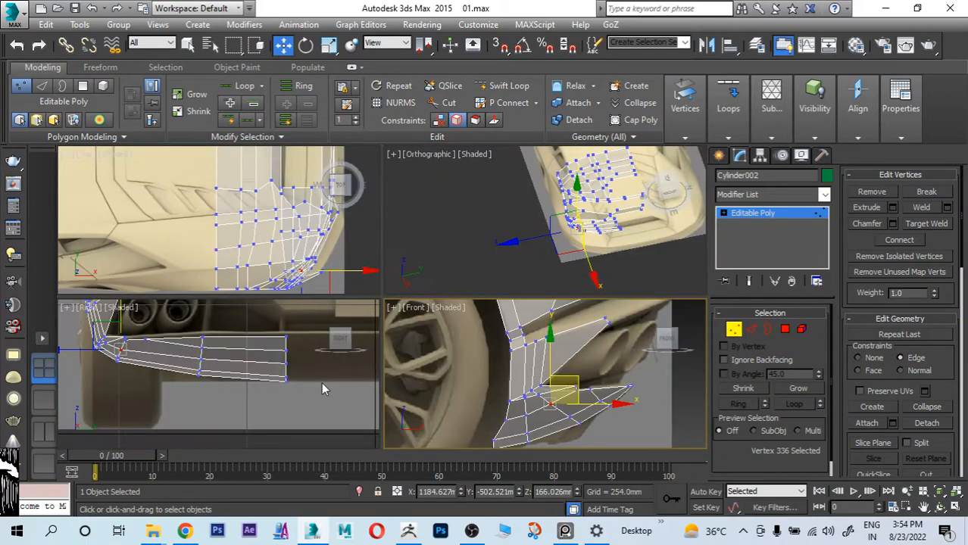
middle_click(324, 383)
key("alt+w")
scroll(402, 356, "down", 2)
scroll(511, 349, "down", 1)
middle_click_drag(531, 348, 477, 347)
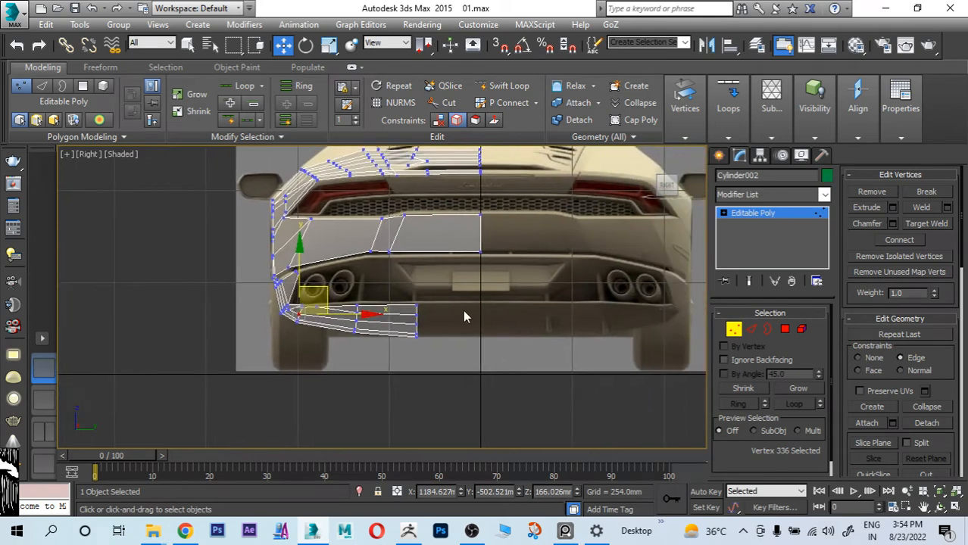
scroll(463, 310, "up", 2)
left_click(752, 329)
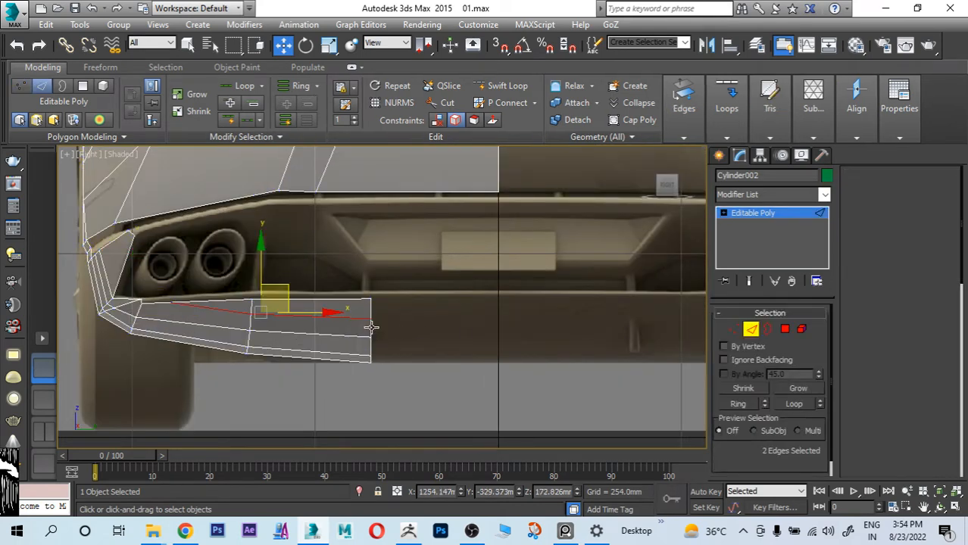
double_click(371, 328)
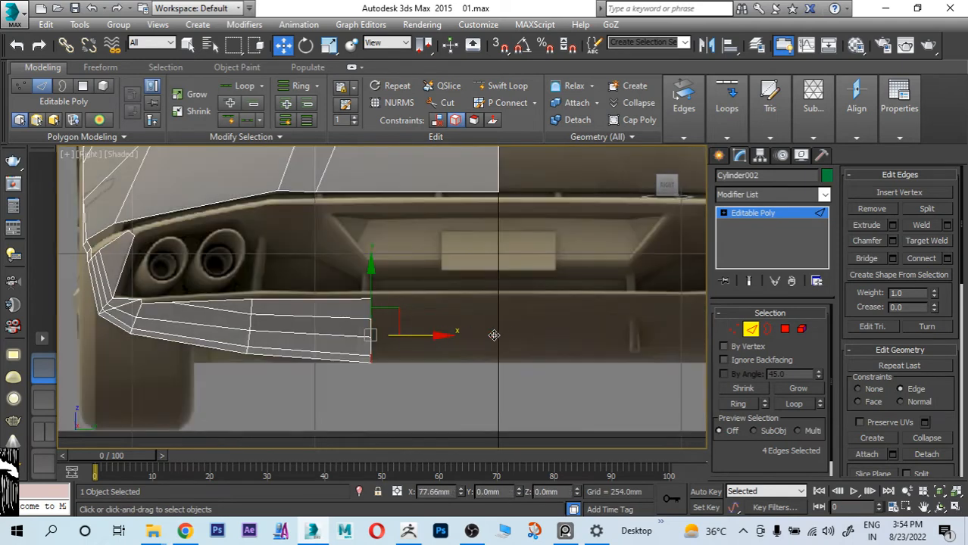
left_click(436, 121)
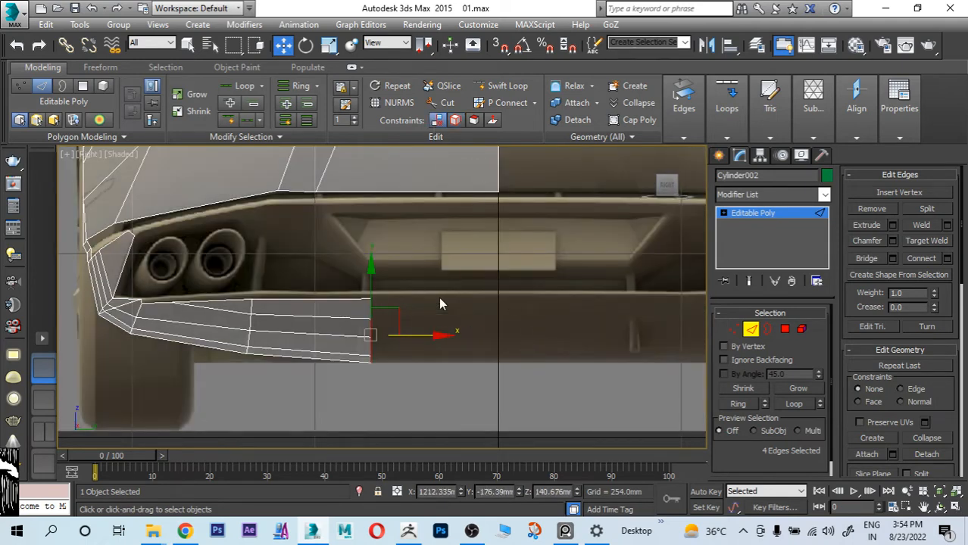
left_click_drag(435, 337, 562, 334, "shift")
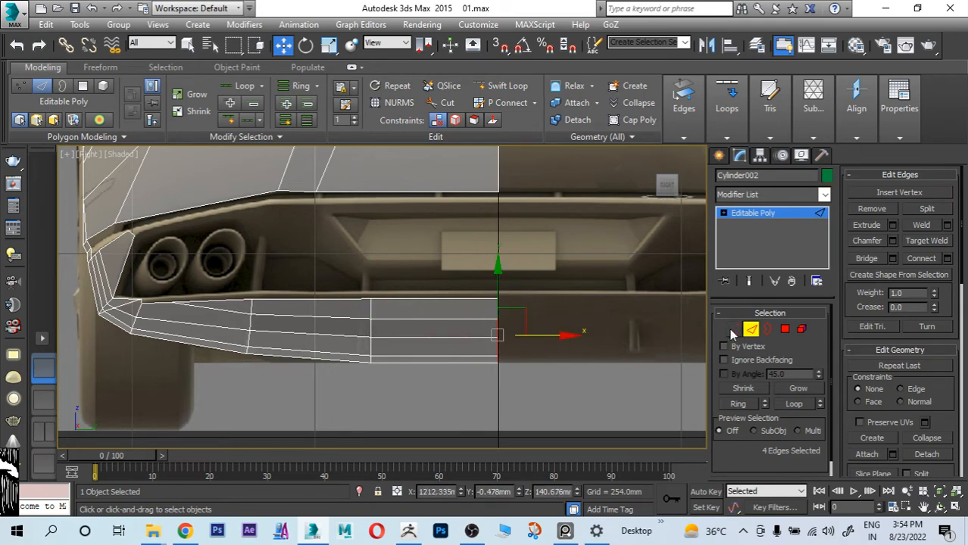
Step: Set the Y position of the strip's five end vertices to 0 mm
left_click(733, 330, "ctrl")
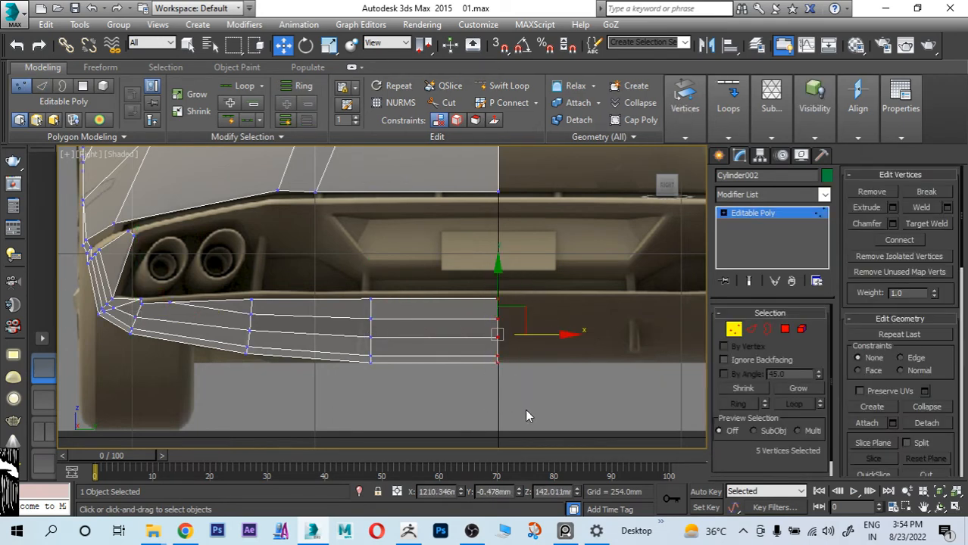
double_click(496, 491)
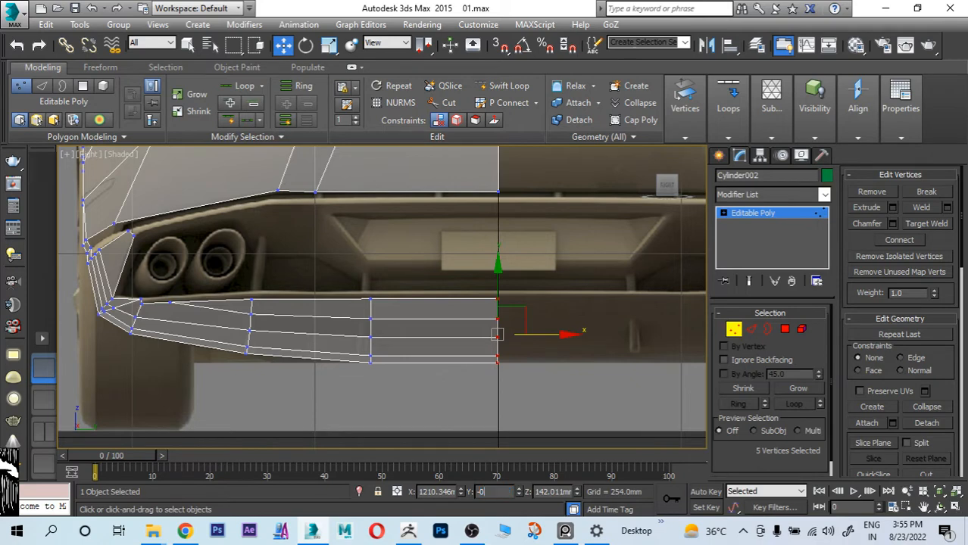
type("-0")
key("Return")
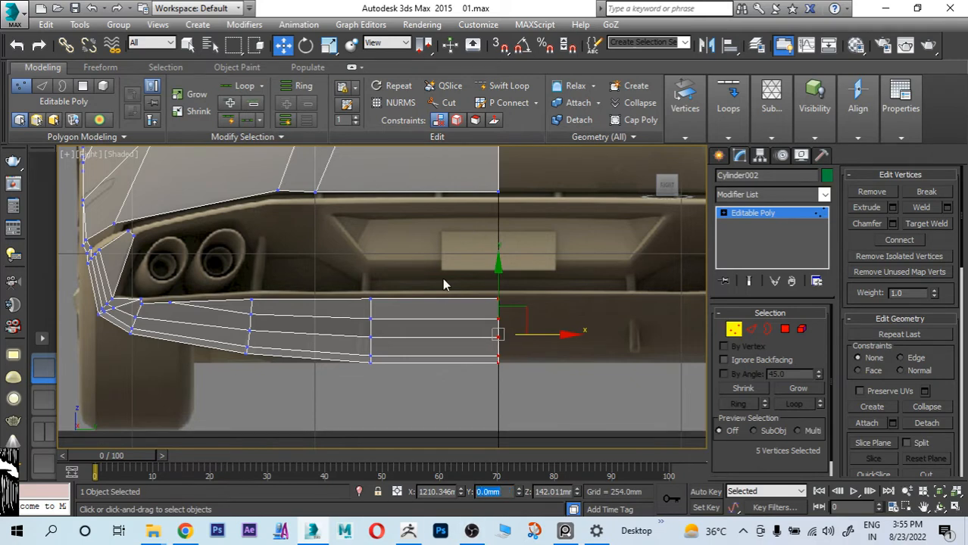
Step: Move the strip's five centre-line end vertices about 1.4 mm rearward and 0.6 mm down in the side reference
middle_click_drag(510, 326, 524, 314)
key("alt+w")
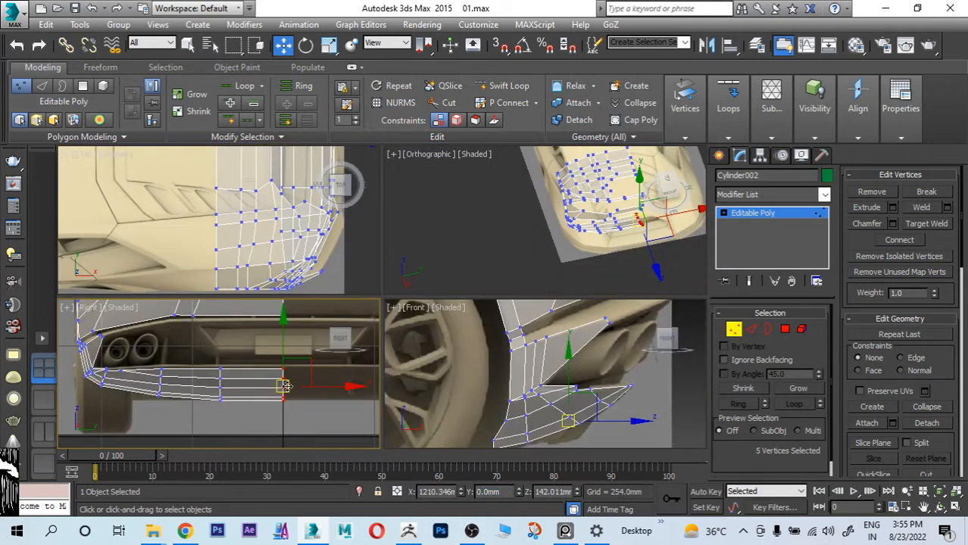
key("alt+w")
key("alt+w")
key("alt+w")
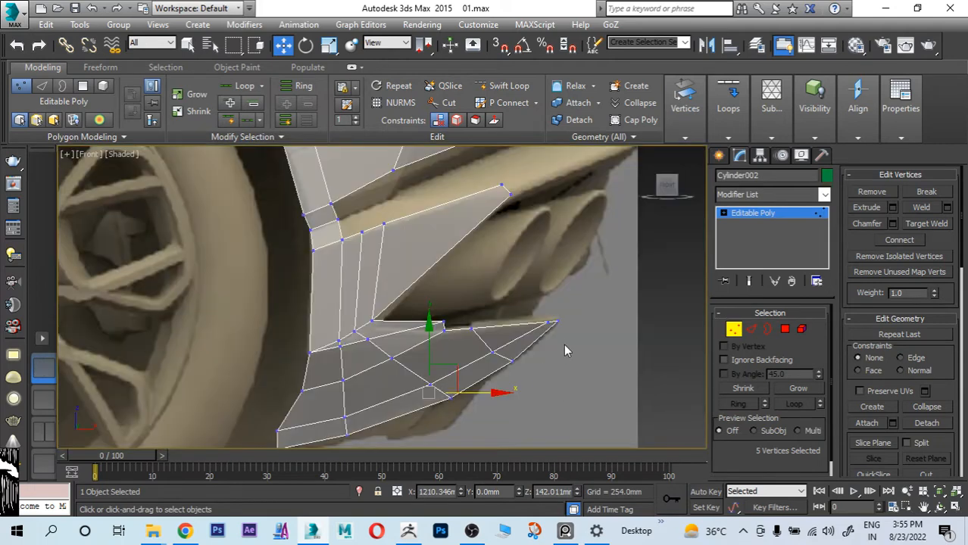
middle_click_drag(565, 346, 568, 284)
scroll(425, 312, "up", 2)
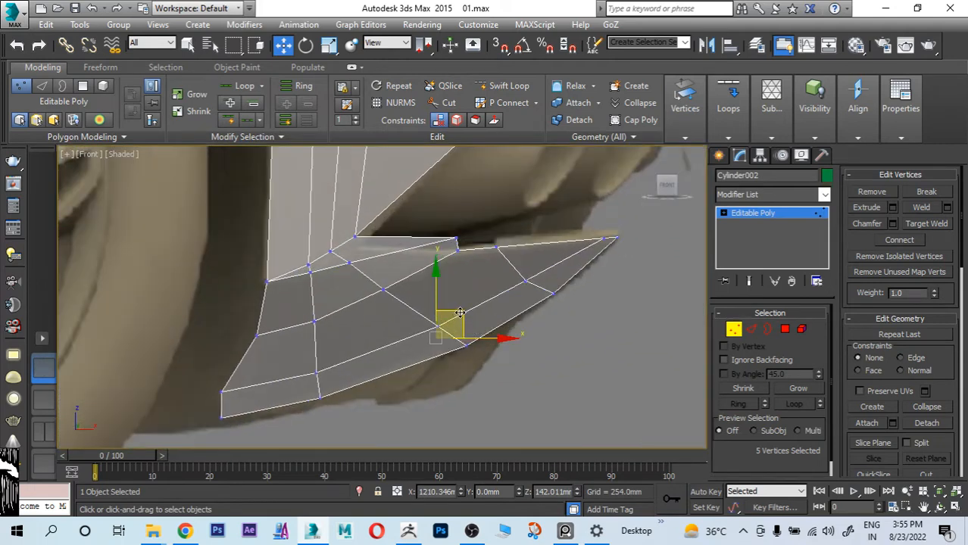
left_click_drag(460, 312, 462, 315)
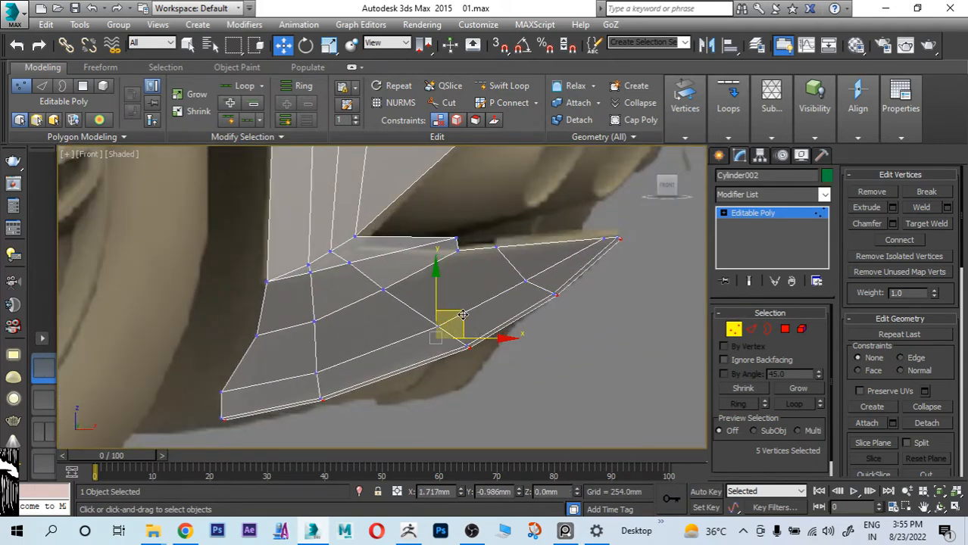
Step: Nudge the uppermost centre-line vertex at the strip's tip slightly rearward and up in the side reference
scroll(508, 260, "up", 5)
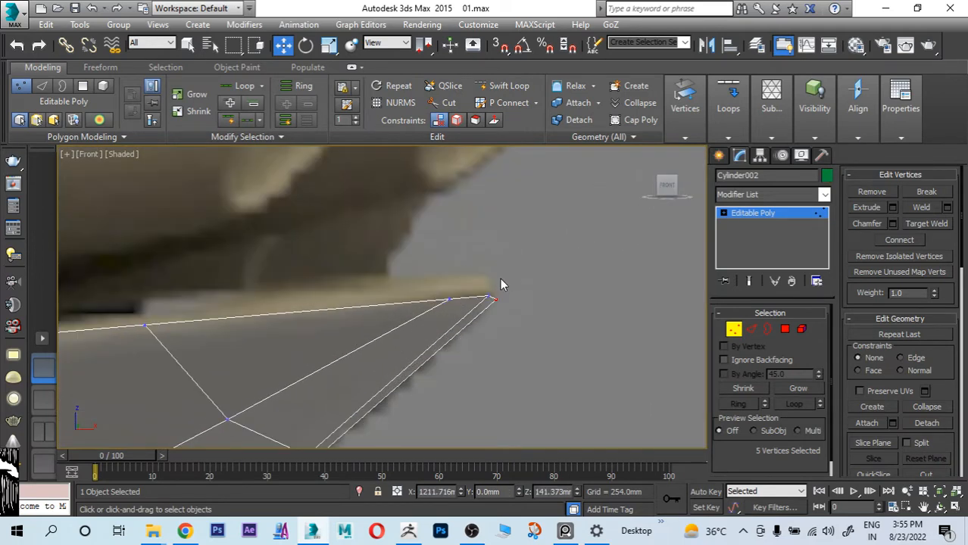
left_click(496, 300)
left_click_drag(521, 273, 523, 269)
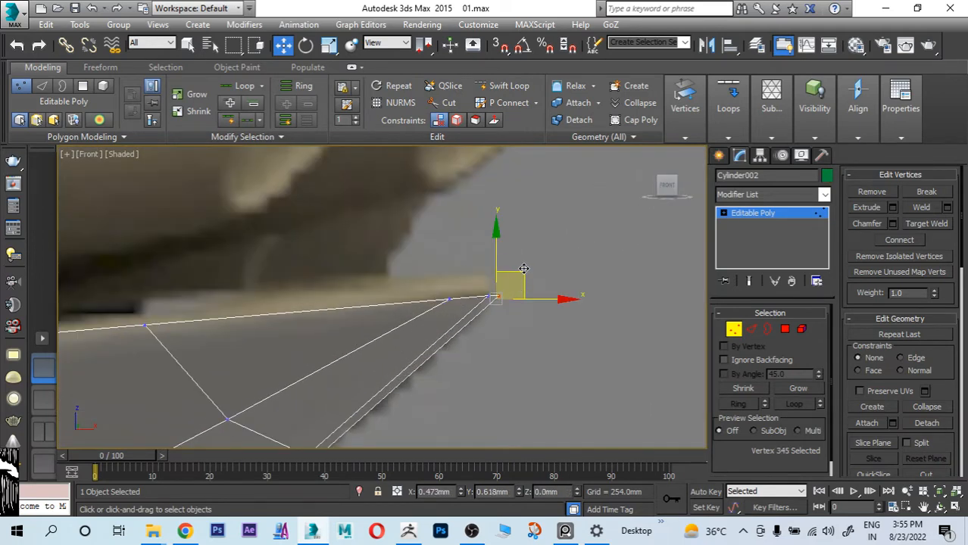
scroll(514, 305, "down", 5)
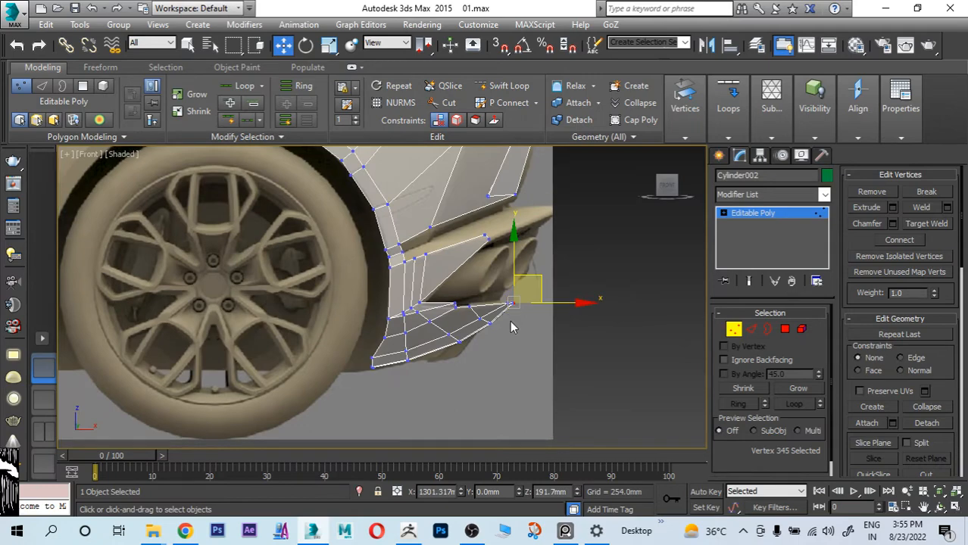
Step: Turn off see-through display of the body mesh and bring the lower bumper strip into close orthographic view
key("alt+w")
right_click(540, 258)
key("alt+w")
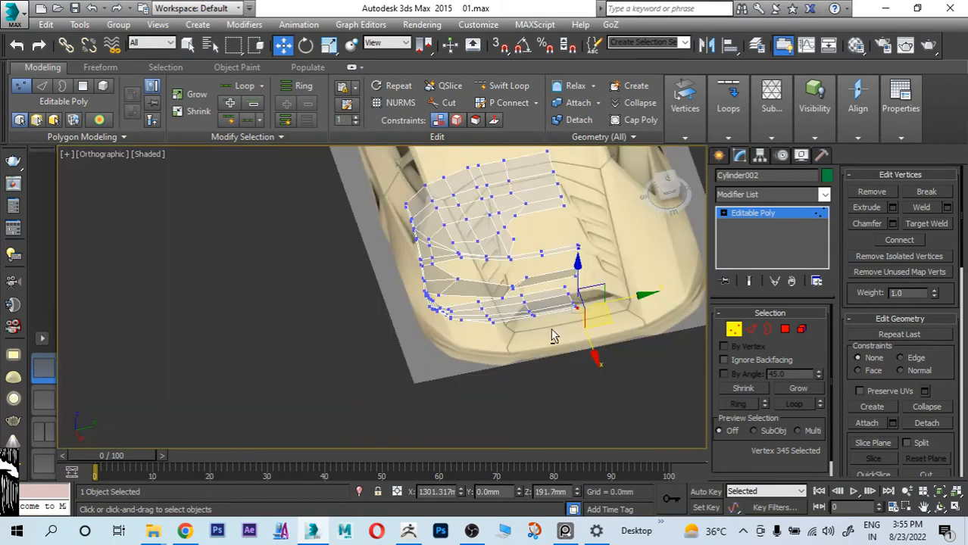
key("alt+x")
middle_click_drag(552, 330, 318, 277, "alt")
scroll(540, 291, "up", 4)
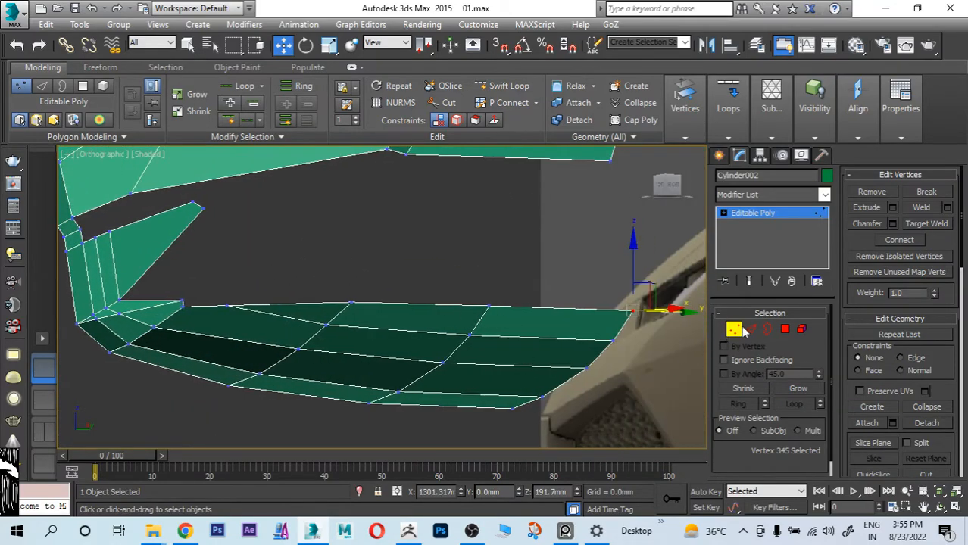
Step: Extrude the strip's four upper border edges upward by about 6 mm to form a lip
left_click(750, 328)
left_click(603, 308)
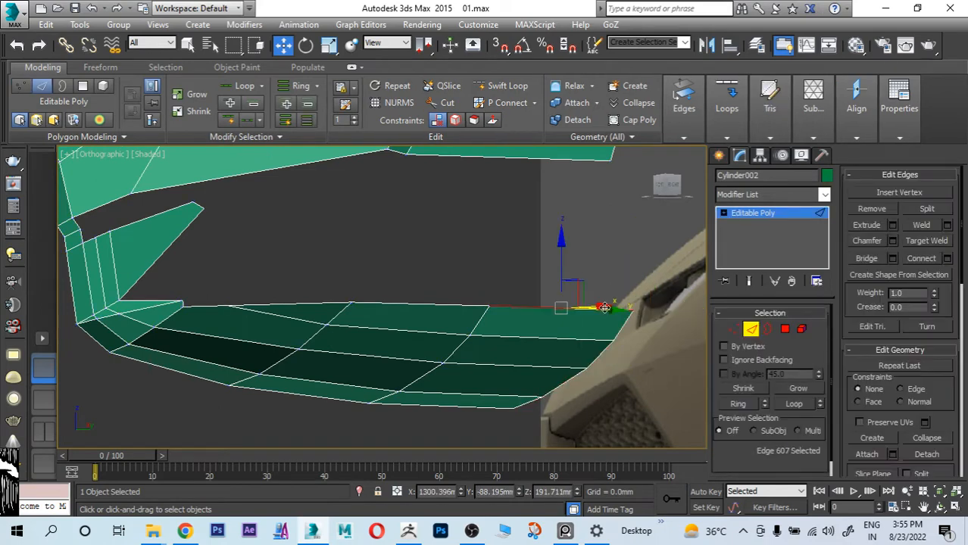
left_click(448, 307, "ctrl")
left_click(315, 305, "ctrl")
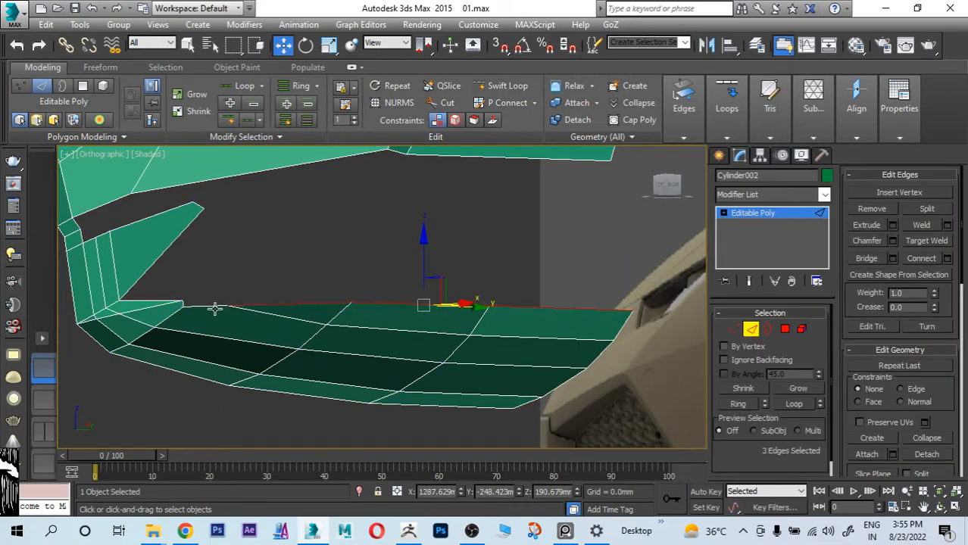
left_click(215, 308, "ctrl")
middle_click_drag(300, 321, 389, 335, "alt")
scroll(420, 329, "up", 2)
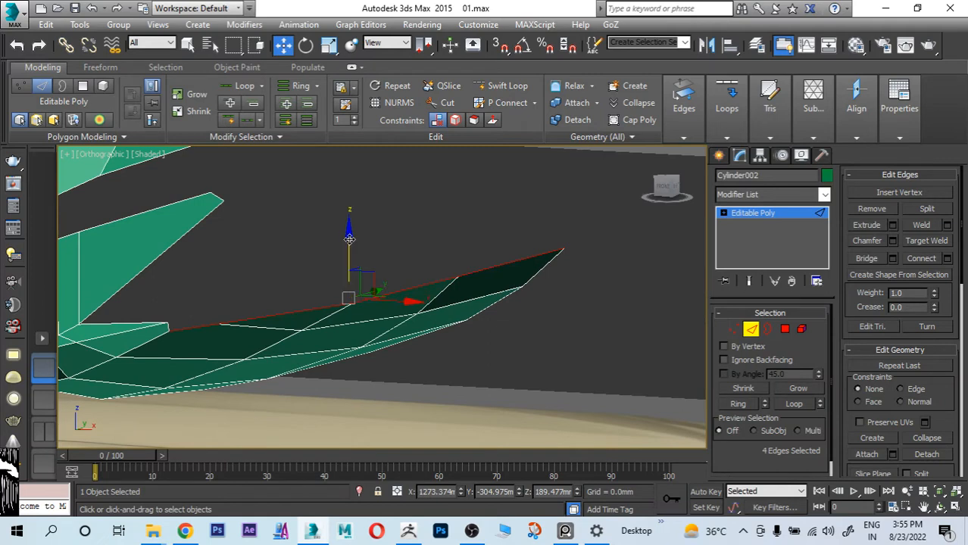
left_click_drag(349, 240, 349, 230)
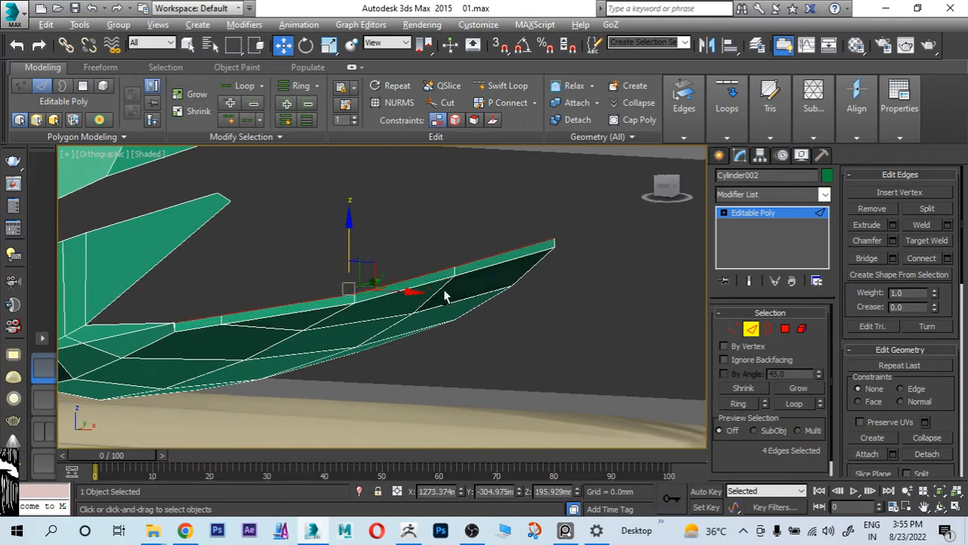
Step: Raise the lip's four upper edges slightly, to a Z position of about 196.4 mm
middle_click_drag(444, 297, 507, 303, "alt")
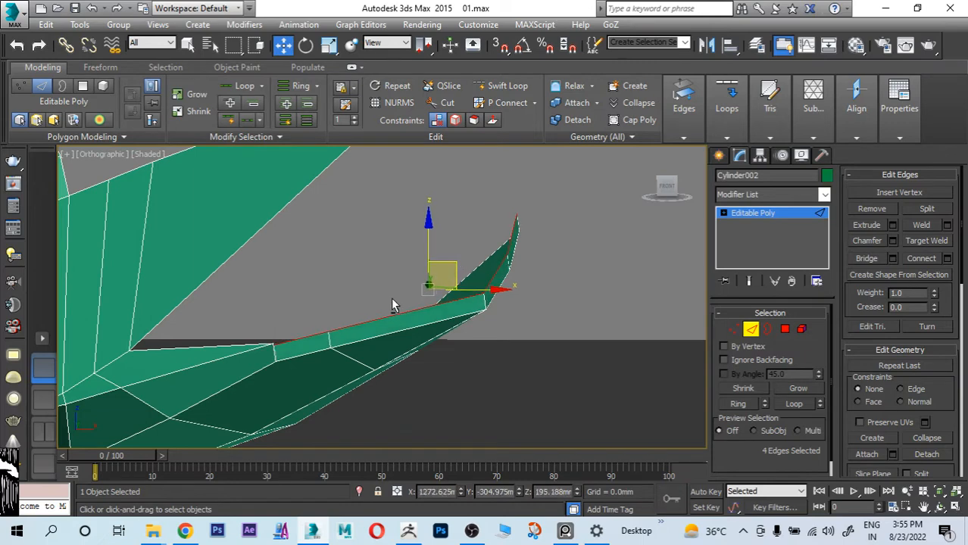
middle_click_drag(394, 305, 355, 306, "alt")
left_click_drag(428, 239, 427, 235)
scroll(420, 279, "down", 3)
Step: Target weld the lip's loose upper vertex at the wheel end to the adjoining corner vertex, closing the gap
middle_click_drag(283, 314, 379, 314)
scroll(318, 338, "up", 6)
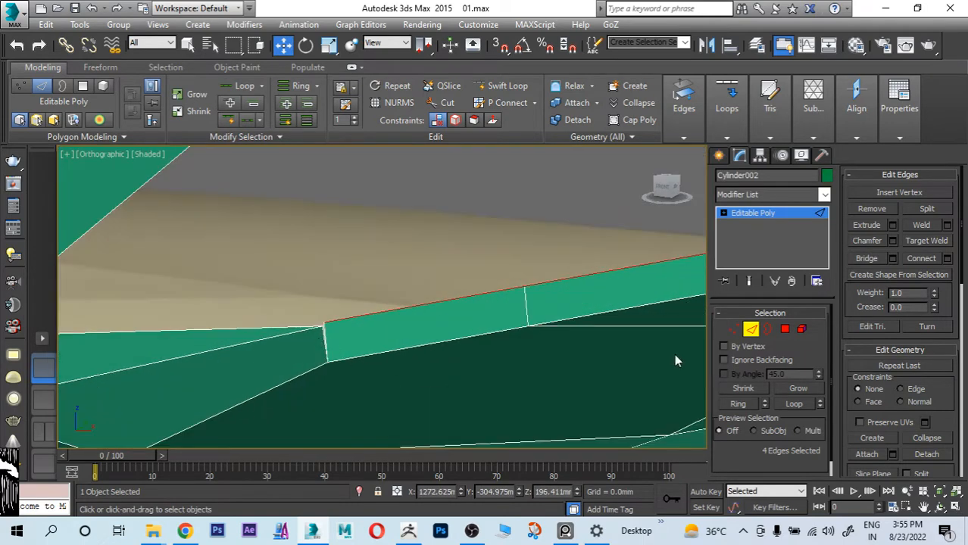
left_click(733, 330)
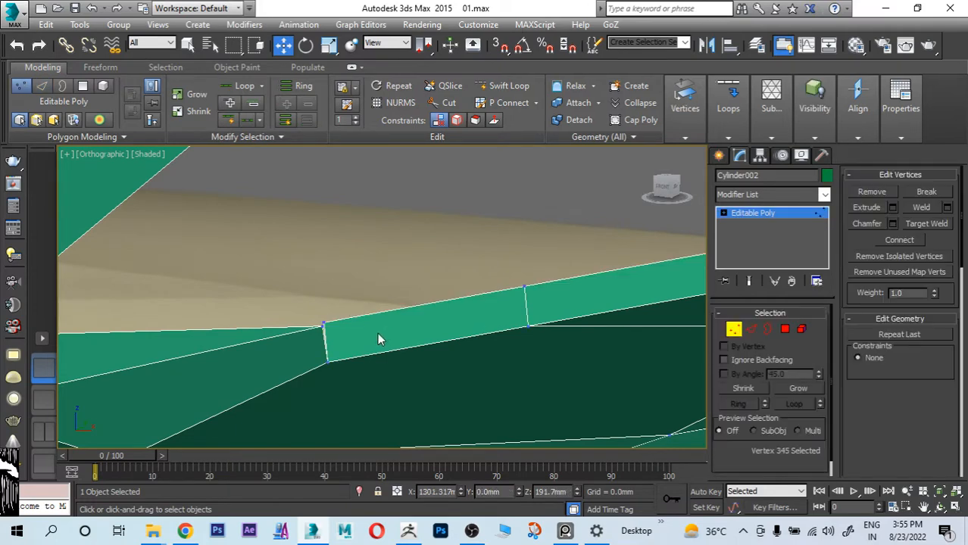
middle_click_drag(289, 359, 343, 280, "alt")
scroll(409, 337, "up", 5)
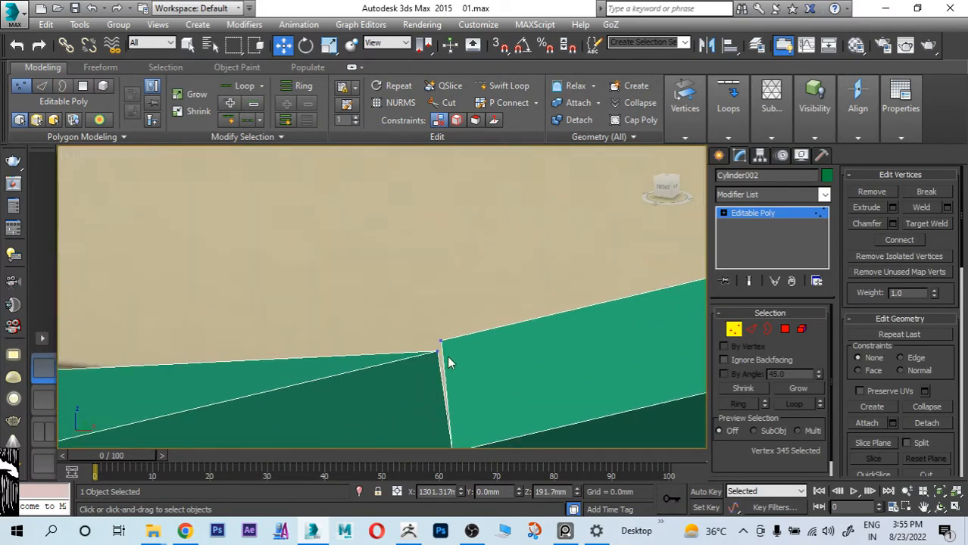
middle_click_drag(447, 358, 393, 321)
left_click(929, 225)
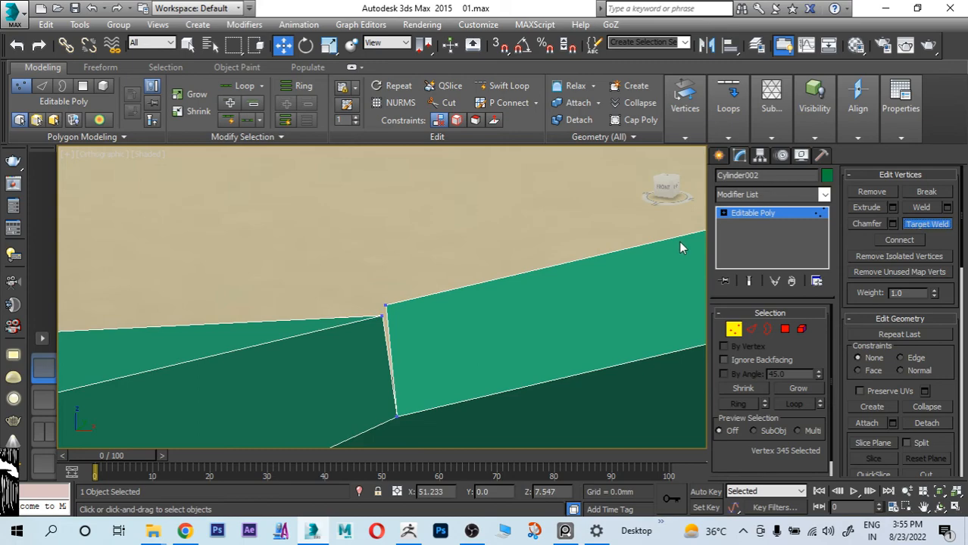
left_click(383, 317)
scroll(362, 339, "down", 10)
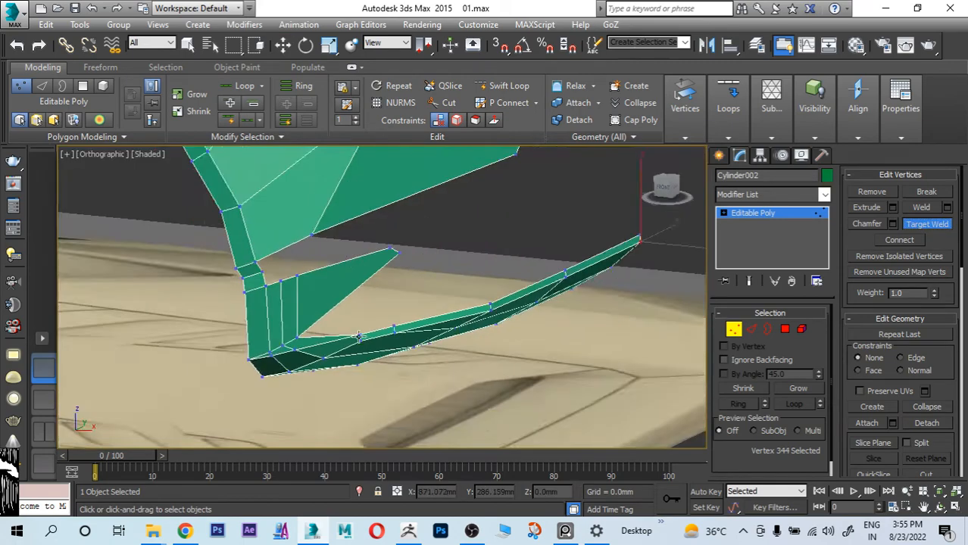
Step: Raise the lip's four upper edges to a Z position of about 198.8 mm, following the rear reference
middle_click_drag(378, 341, 456, 324, "alt")
key("alt+w")
key("alt+w")
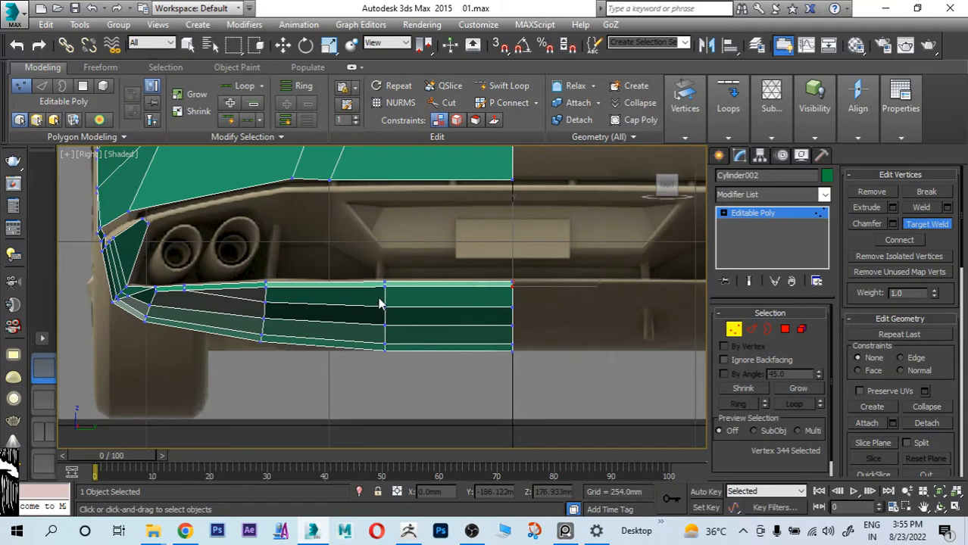
key("w")
scroll(390, 287, "up", 4)
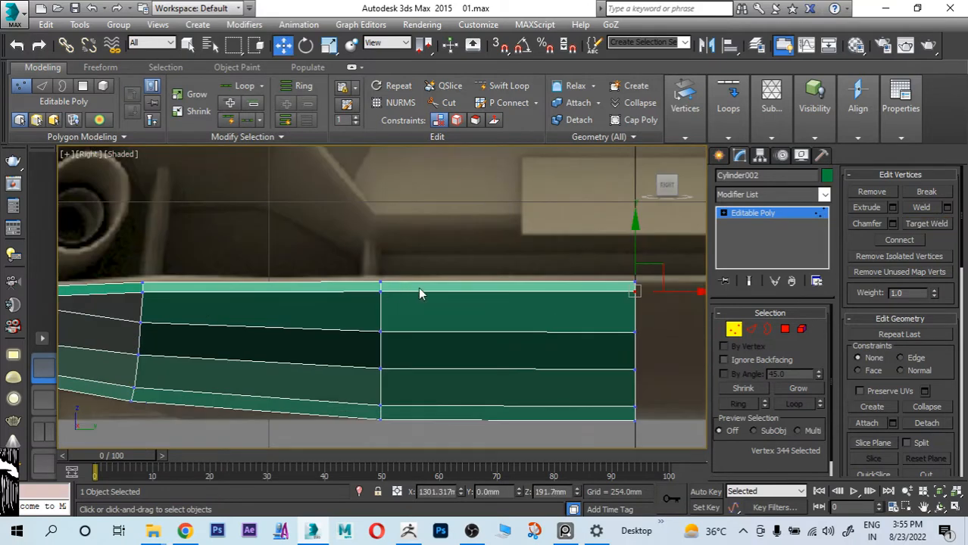
left_click(752, 330)
left_click(574, 284)
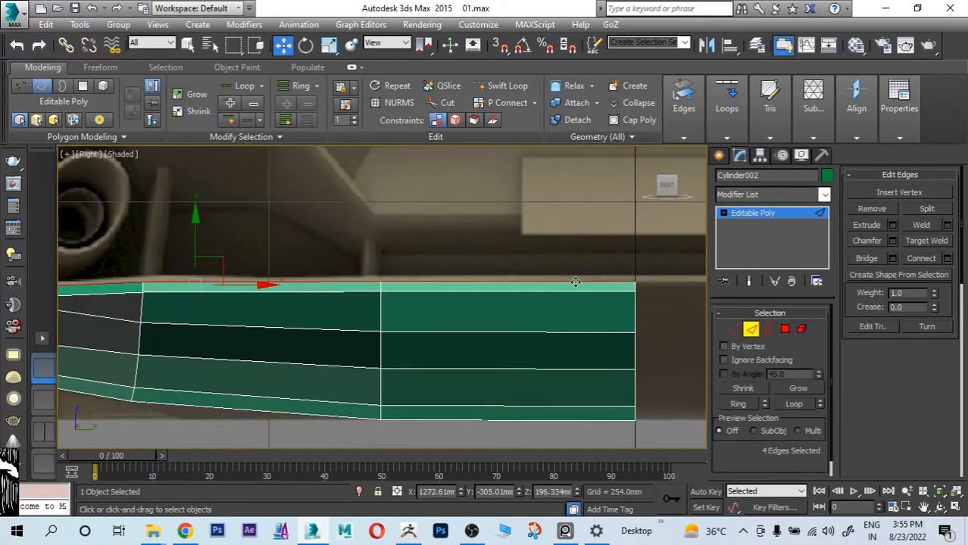
left_click(353, 284, "ctrl")
middle_click_drag(238, 318, 576, 325)
left_click(333, 294, "ctrl")
left_click(299, 297, "ctrl")
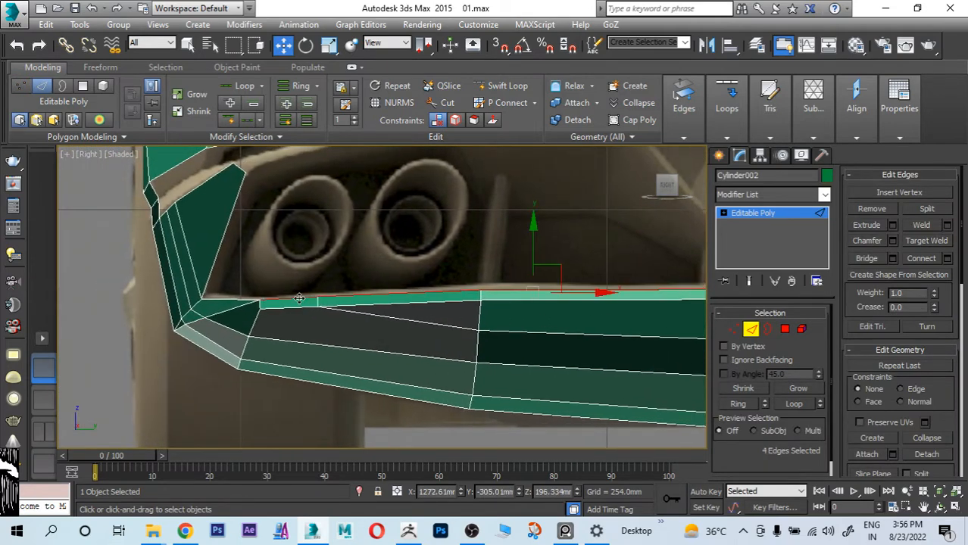
middle_click_drag(457, 305, 398, 314)
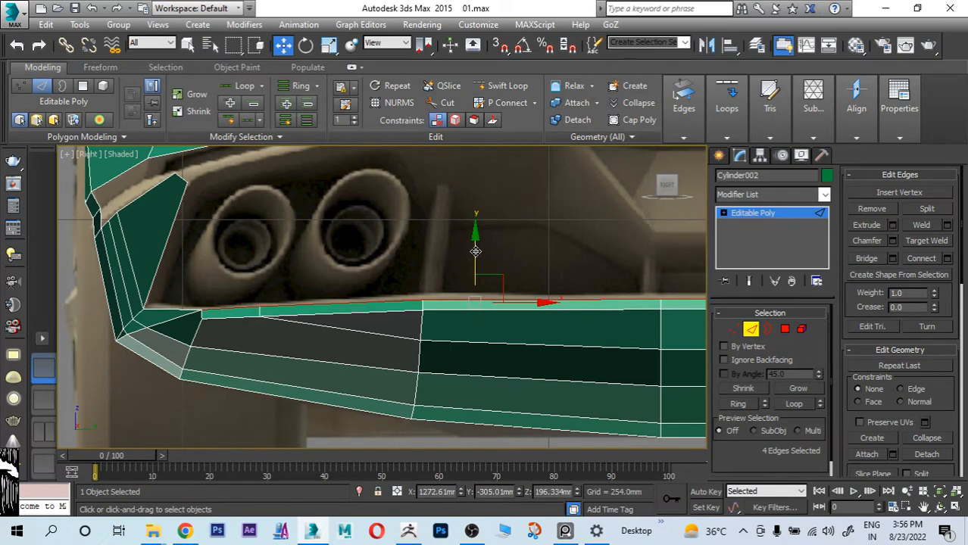
left_click_drag(475, 252, 476, 248)
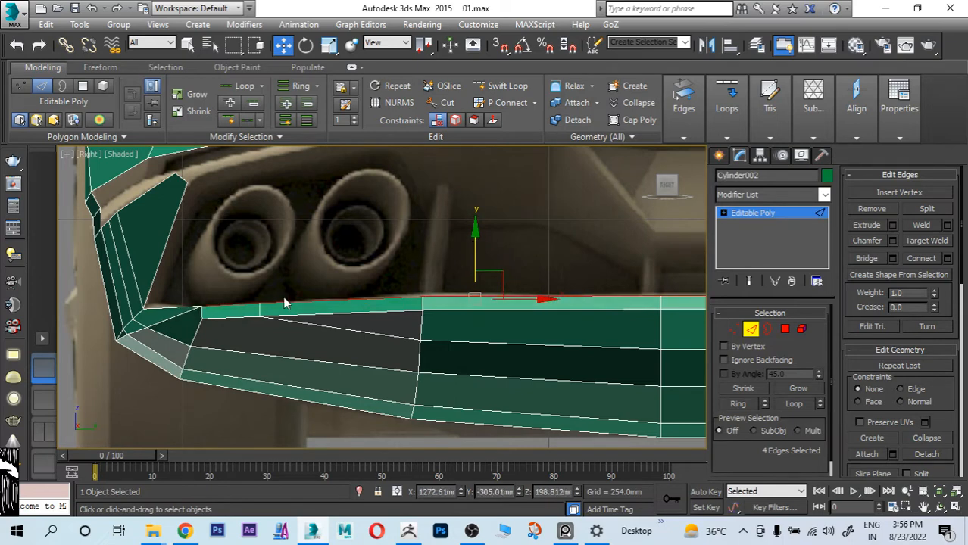
Step: Turn on see-through display and extrude the two upper edges of the exhaust-side corner panel upward in the side reference
scroll(285, 301, "down", 3)
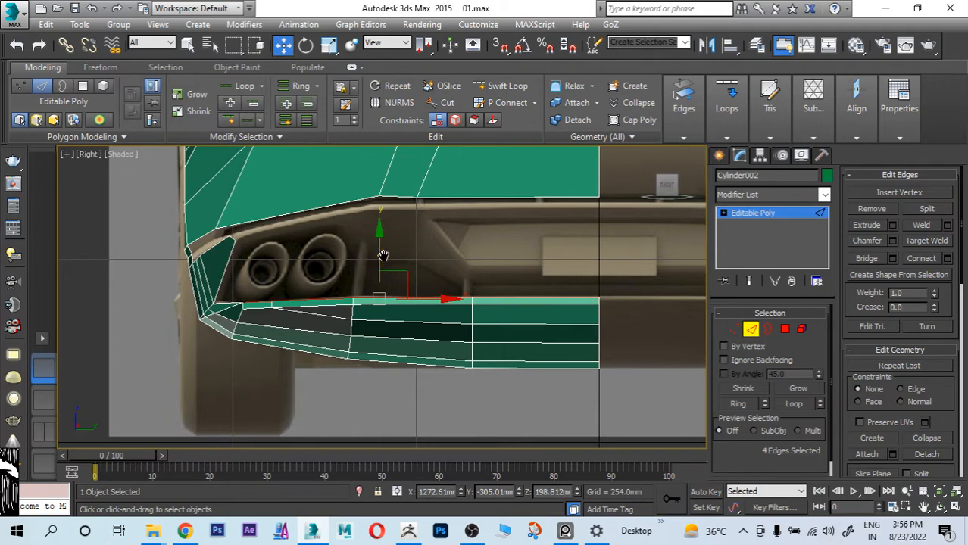
scroll(276, 252, "up", 3)
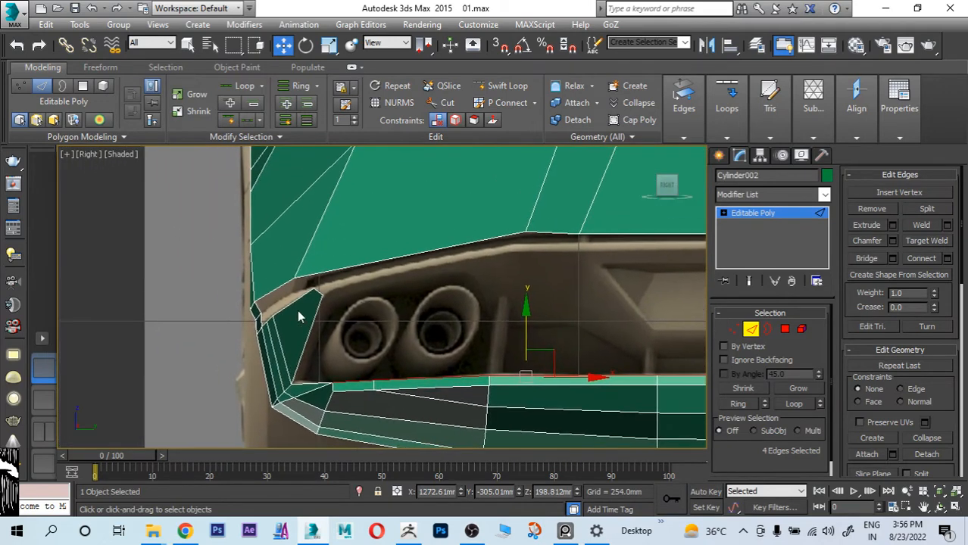
scroll(298, 315, "up", 2)
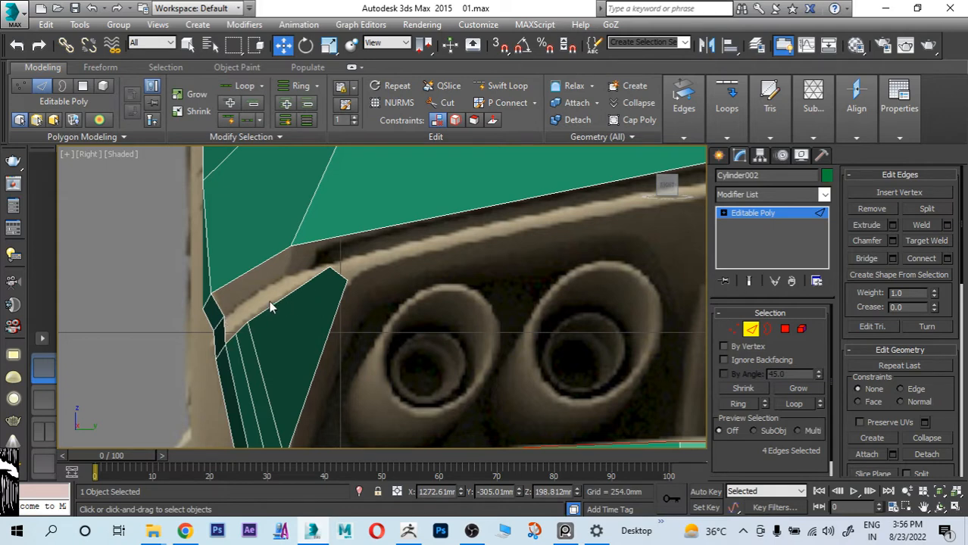
key("alt+w")
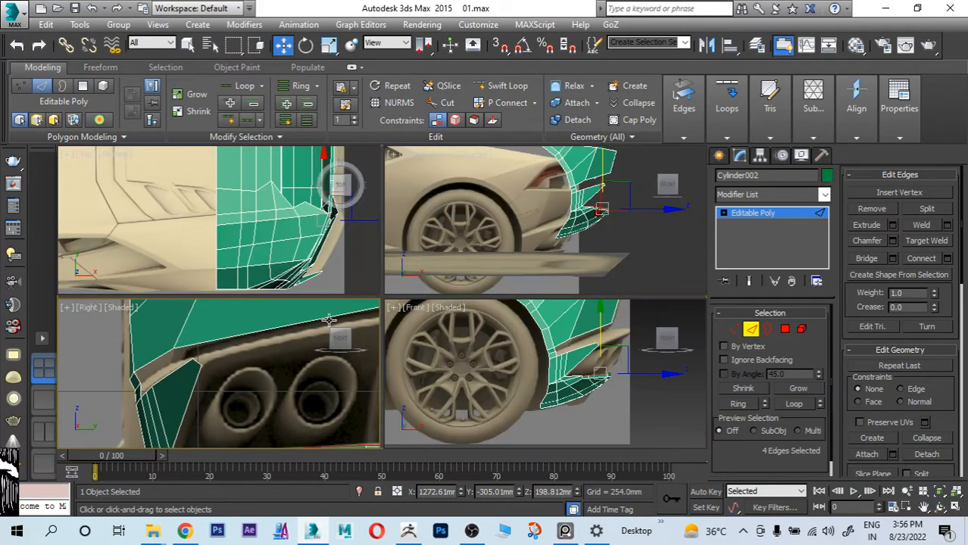
middle_click(478, 374)
key("alt+w")
middle_click_drag(489, 305, 492, 364)
key("alt+x")
scroll(424, 316, "up", 5)
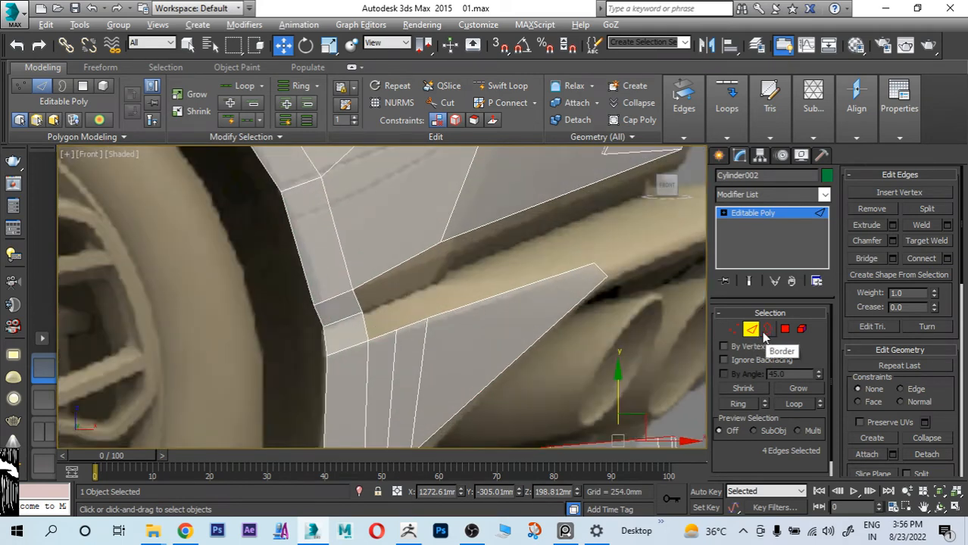
left_click(409, 326)
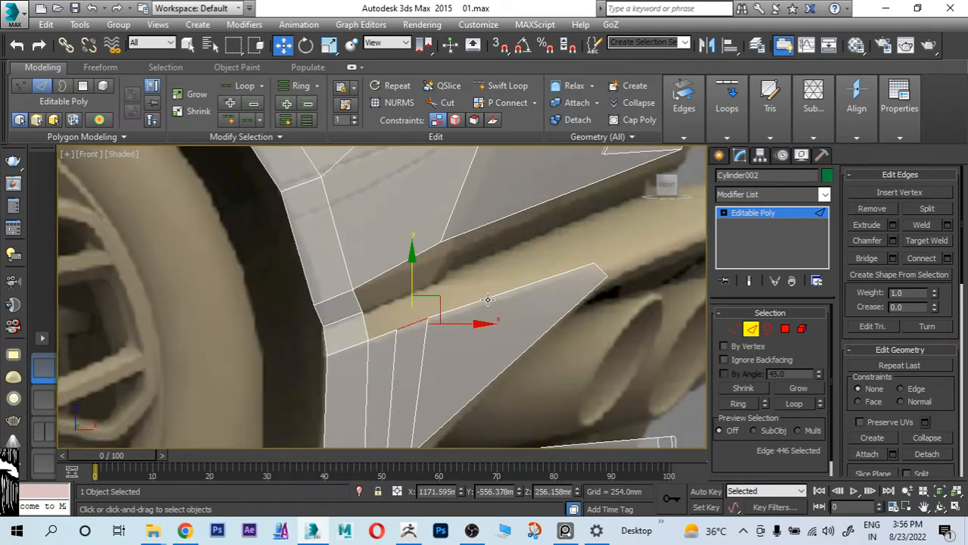
left_click(488, 300, "ctrl")
left_click_drag(463, 255, 459, 220, "shift")
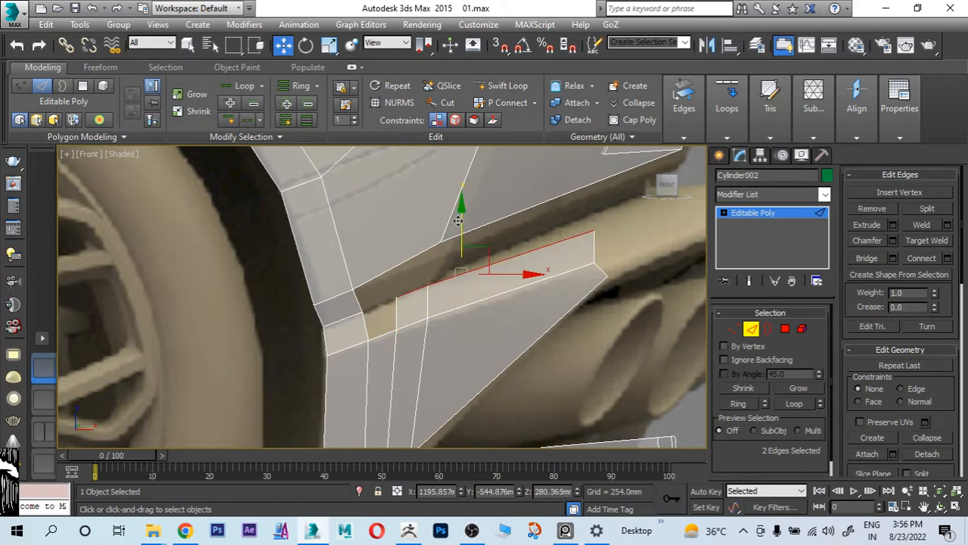
Step: Move the corner panel's two extruded edges about 5 mm toward the centre line in the rear reference
key("alt+w")
right_click(309, 327)
key("alt+w")
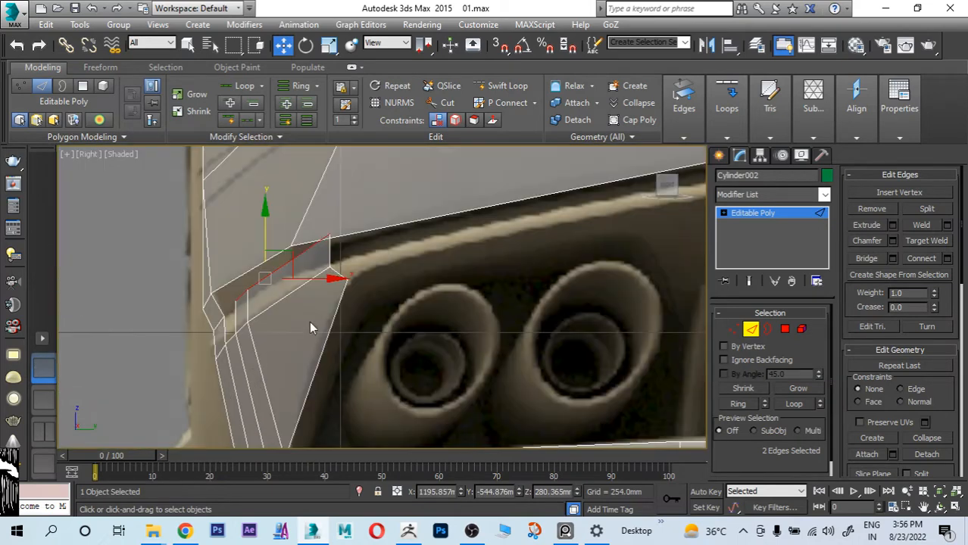
mouse_move(301, 260)
left_mouse_down()
mouse_move(291, 267)
mouse_move(294, 254)
left_mouse_up()
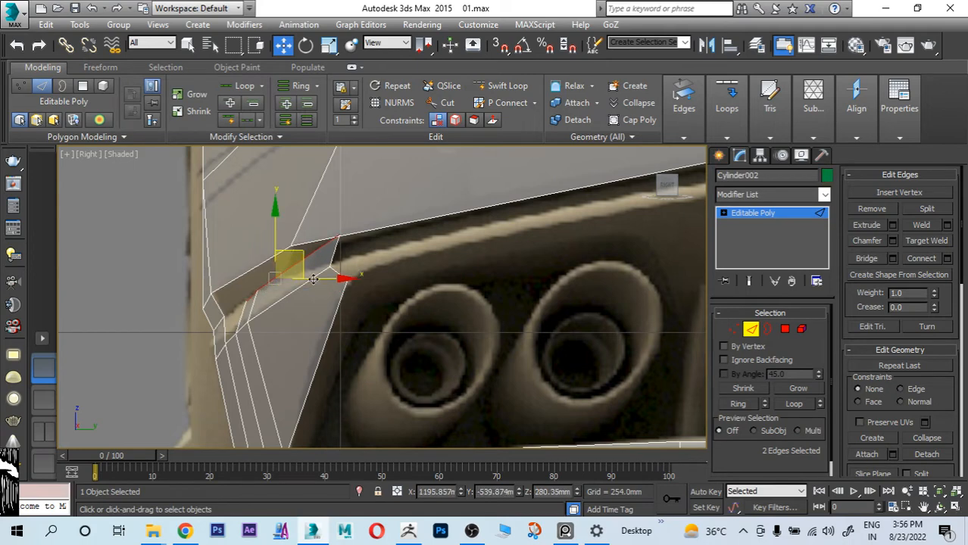
key("alt+w")
right_click(551, 380)
key("alt+w")
scroll(418, 295, "up", 2)
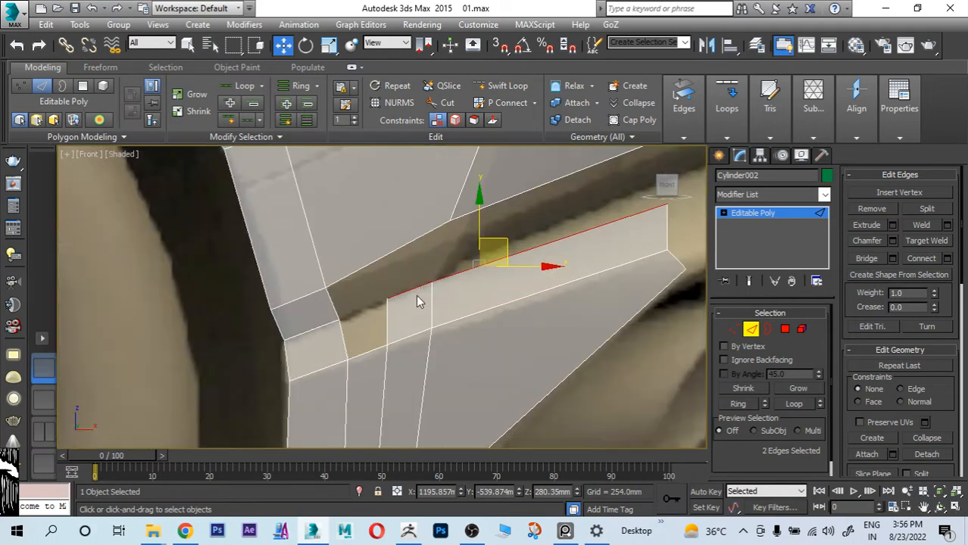
Step: Reposition the corner panel's three extruded upper vertices in the side reference, placing the exhaust-side one at about X 1252.3 mm, Z 295.9 mm
left_click(734, 329)
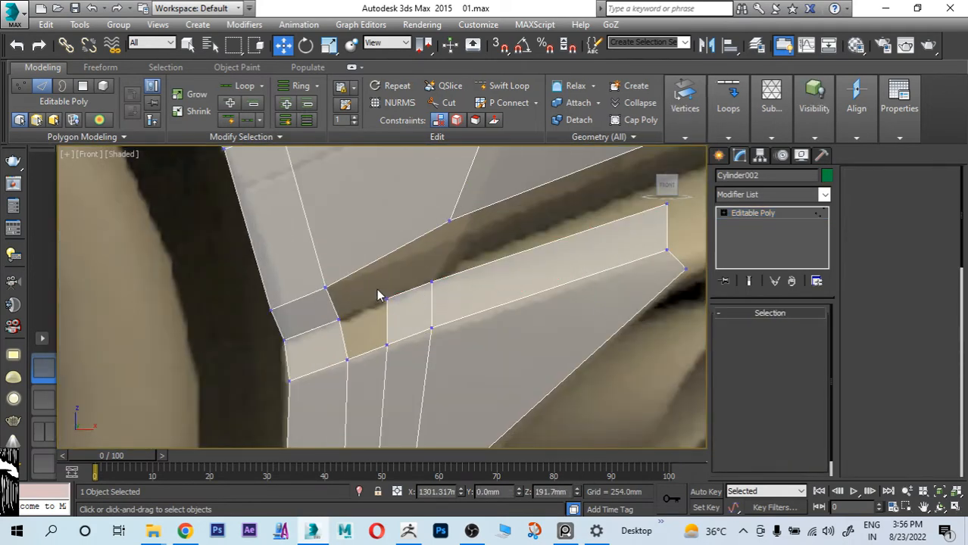
left_click(371, 306)
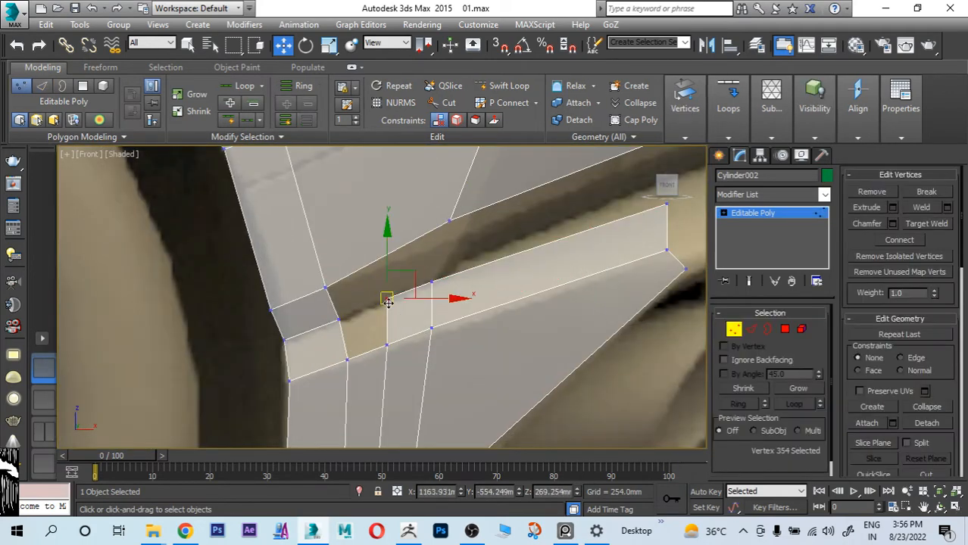
left_click(432, 282)
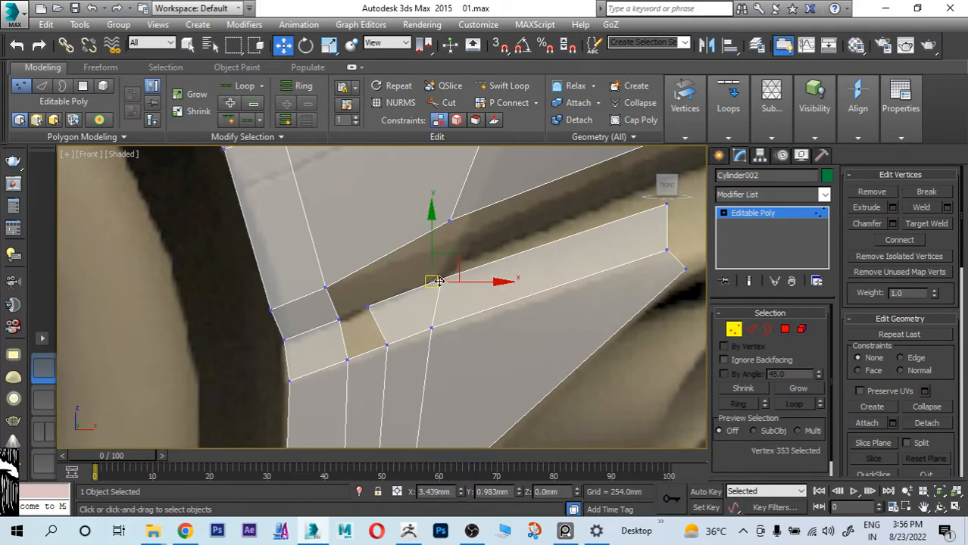
middle_click_drag(535, 279, 441, 298)
left_click(563, 227)
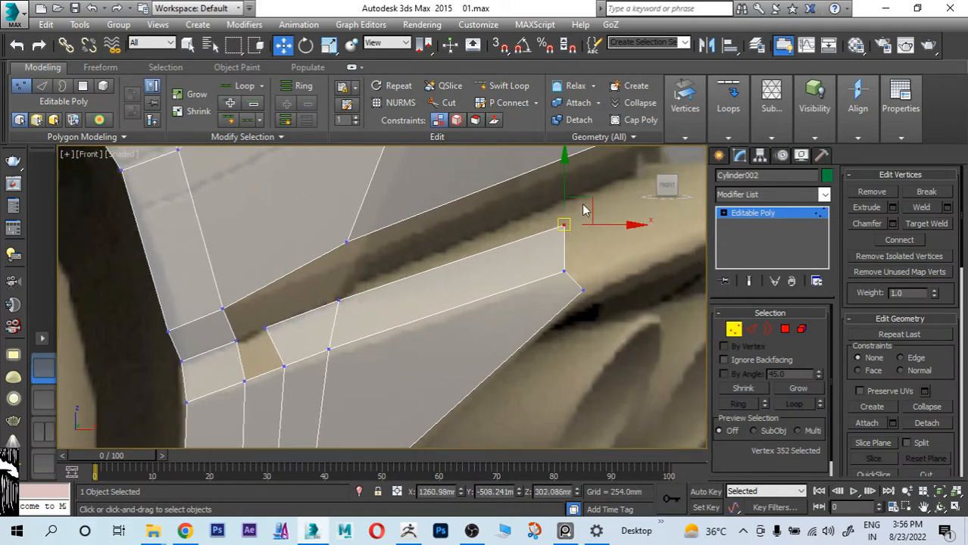
left_click_drag(580, 204, 555, 217)
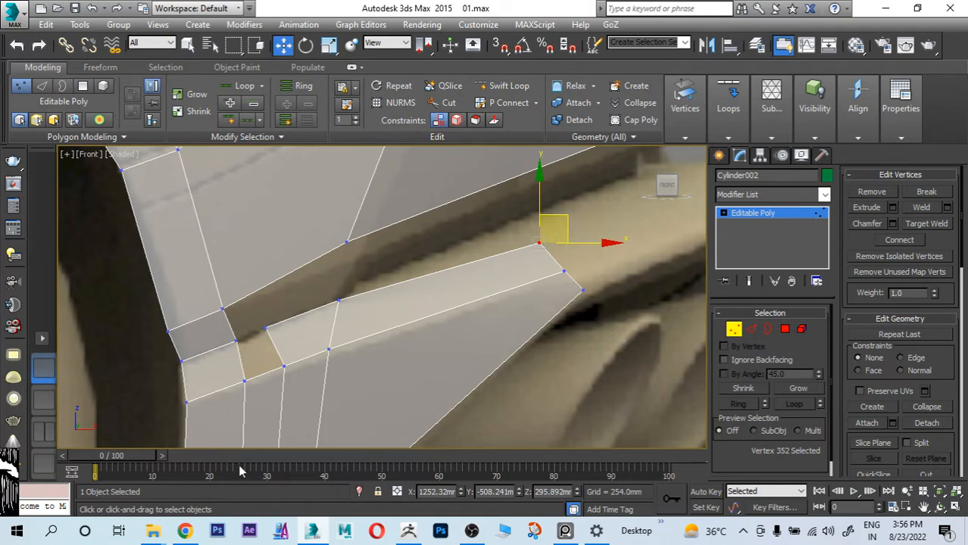
left_click(260, 325)
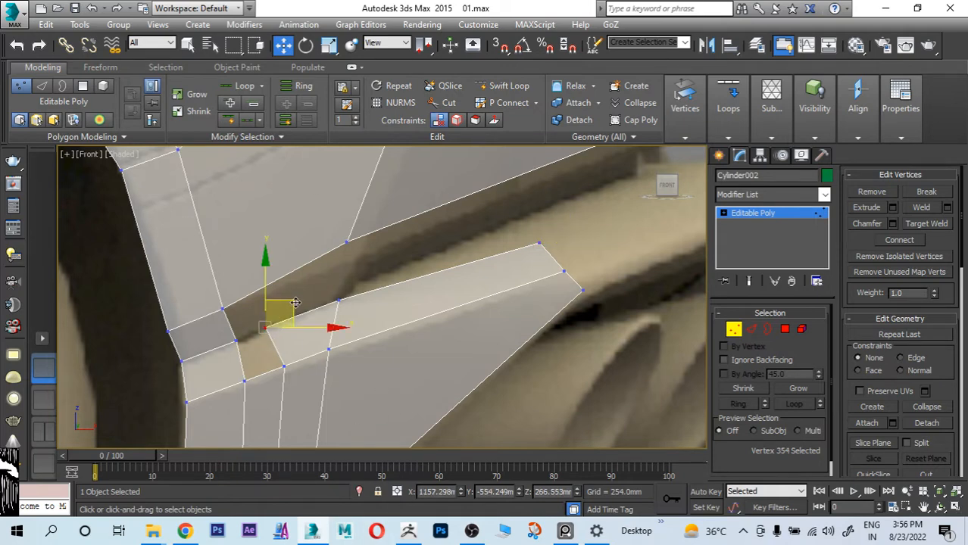
left_click_drag(294, 303, 303, 301)
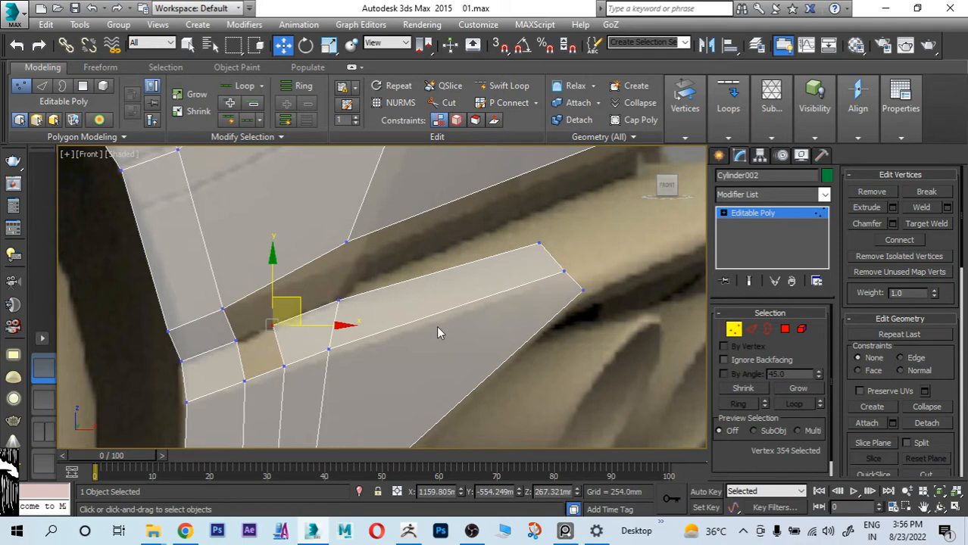
Step: Bridge the open end edge of the extruded strip to the facing edge beside the wheel arch
key("2")
left_click(259, 358)
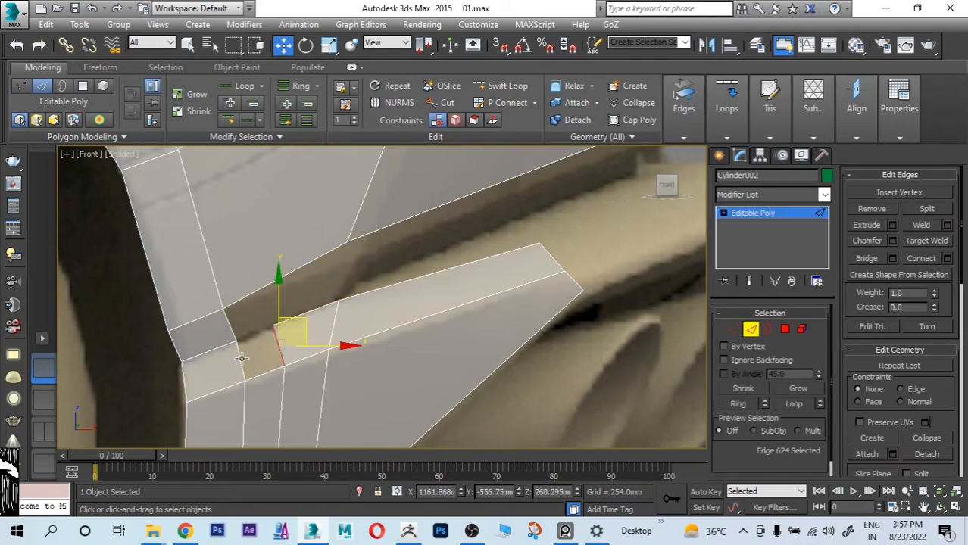
left_click(241, 359, "ctrl")
left_click(864, 262)
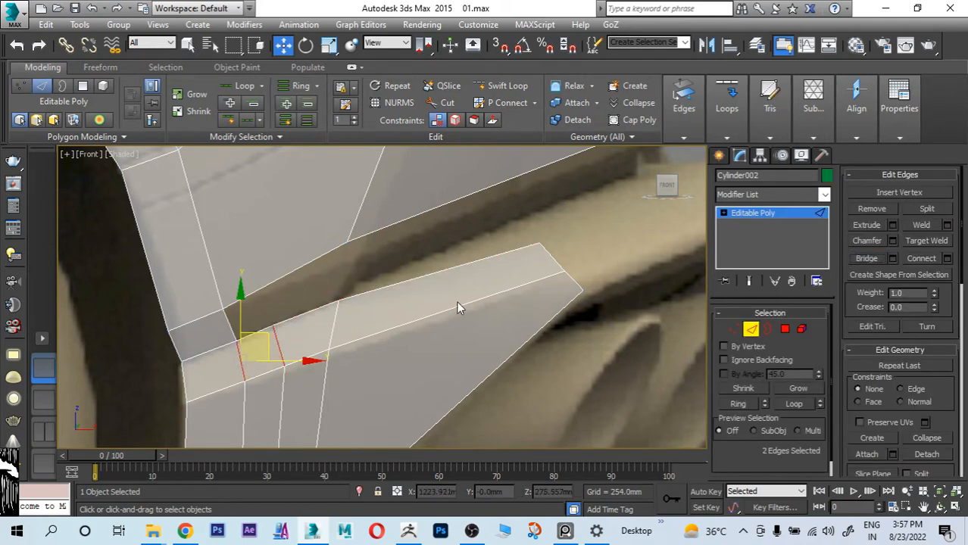
middle_click_drag(380, 307, 442, 307)
scroll(423, 361, "down", 3)
scroll(424, 358, "up", 2)
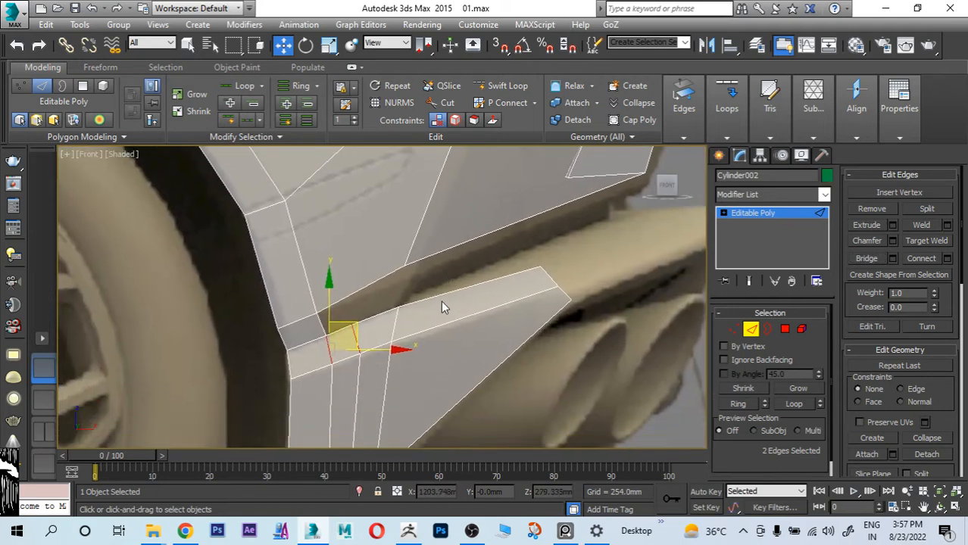
Step: Move the upper panel's lower vertex above the slot to about X 1186.3 mm, Z 291.6 mm in the side reference
left_click(731, 329)
left_click(409, 264)
scroll(386, 245, "up", 2)
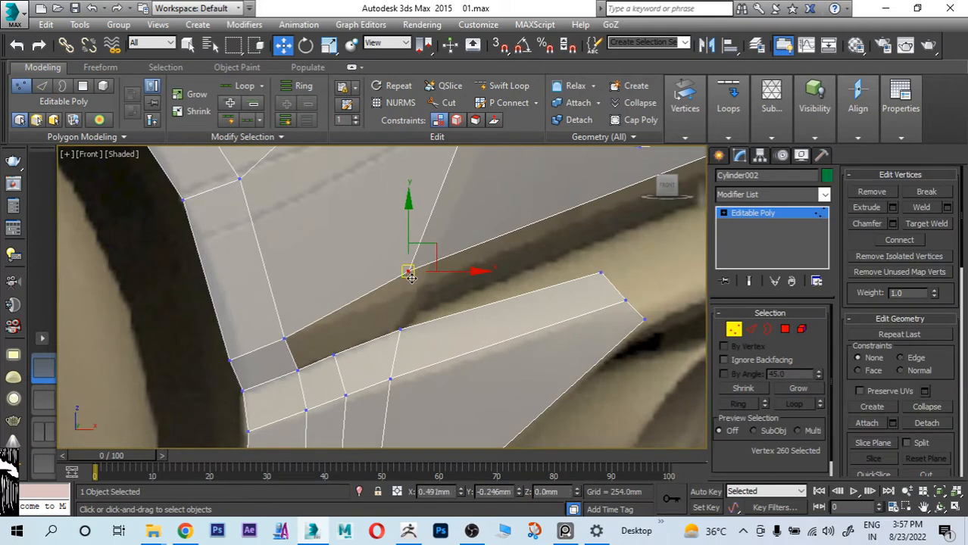
mouse_move(410, 277)
left_mouse_down()
mouse_move(415, 271)
mouse_move(413, 290)
left_mouse_up()
middle_click_drag(403, 303, 415, 295)
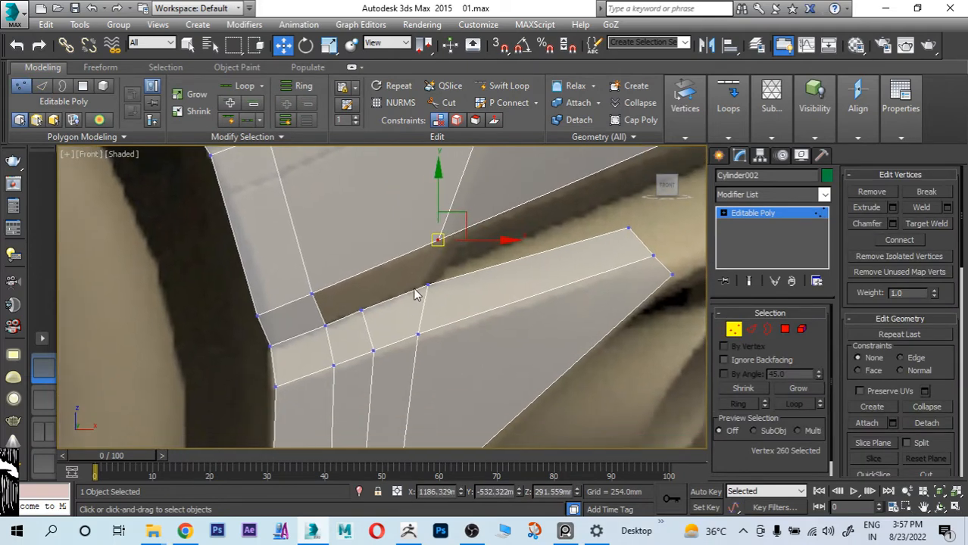
scroll(394, 316, "down", 4)
scroll(399, 333, "up", 4)
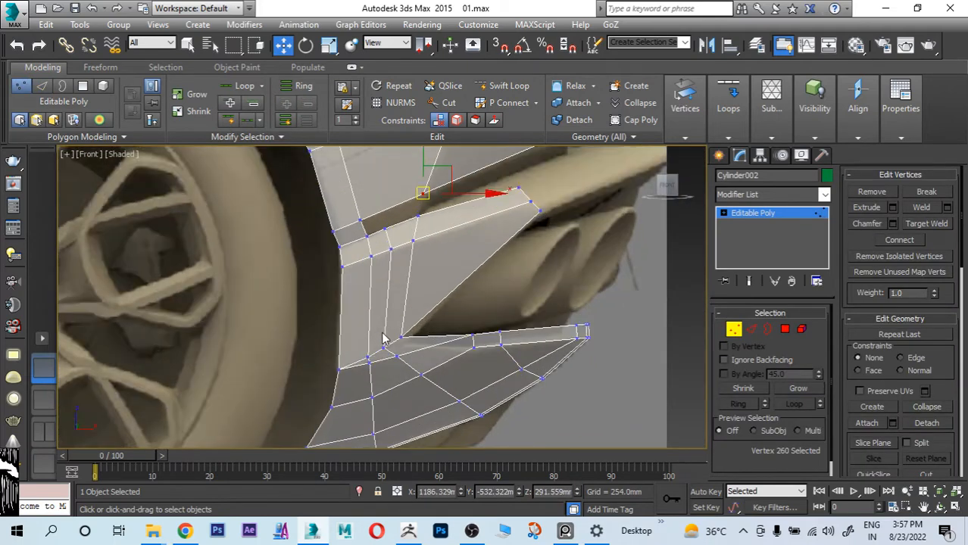
Step: Remove the two middle vertical edges of the corner panel and the short diagonal edge below them
left_click(748, 329)
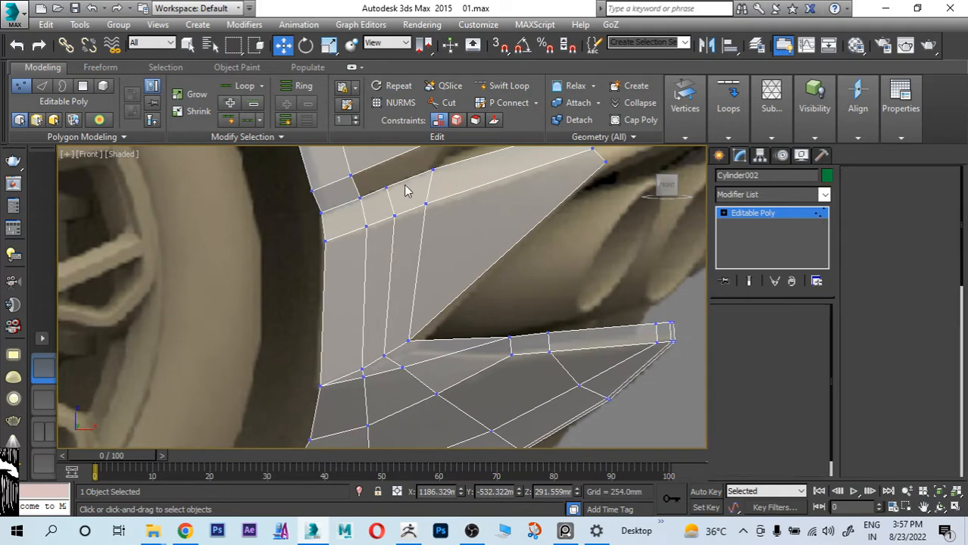
left_click(391, 199)
left_click(391, 272, "ctrl")
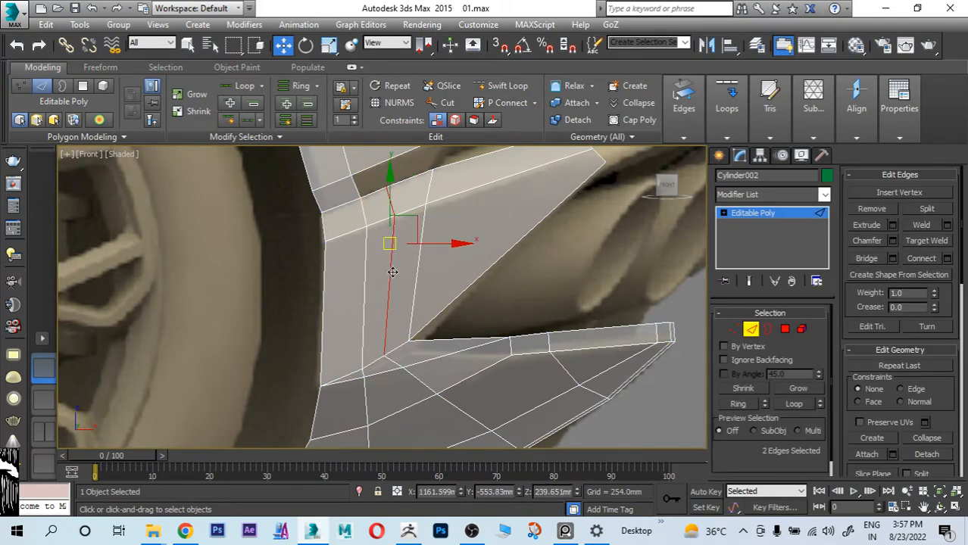
left_click(871, 209)
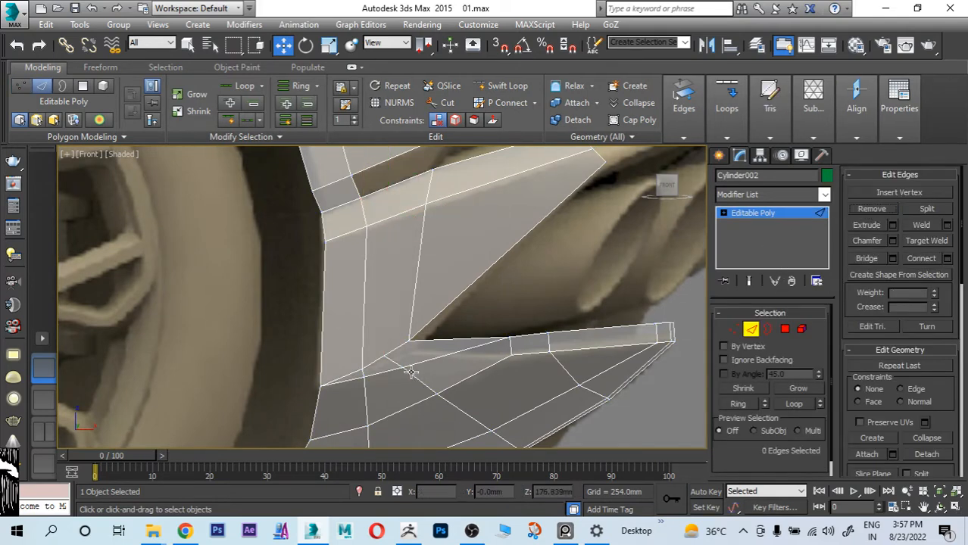
scroll(469, 287, "up", 4)
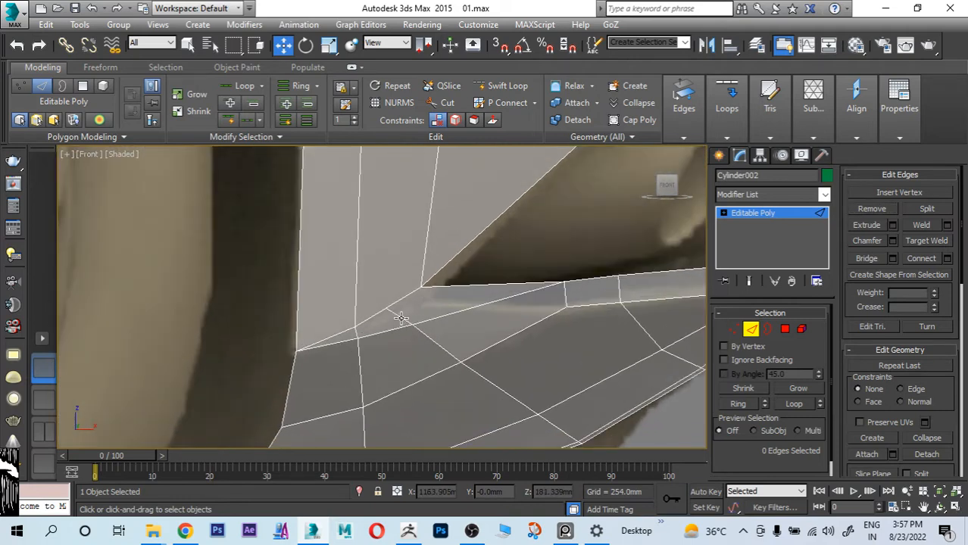
left_click(401, 318)
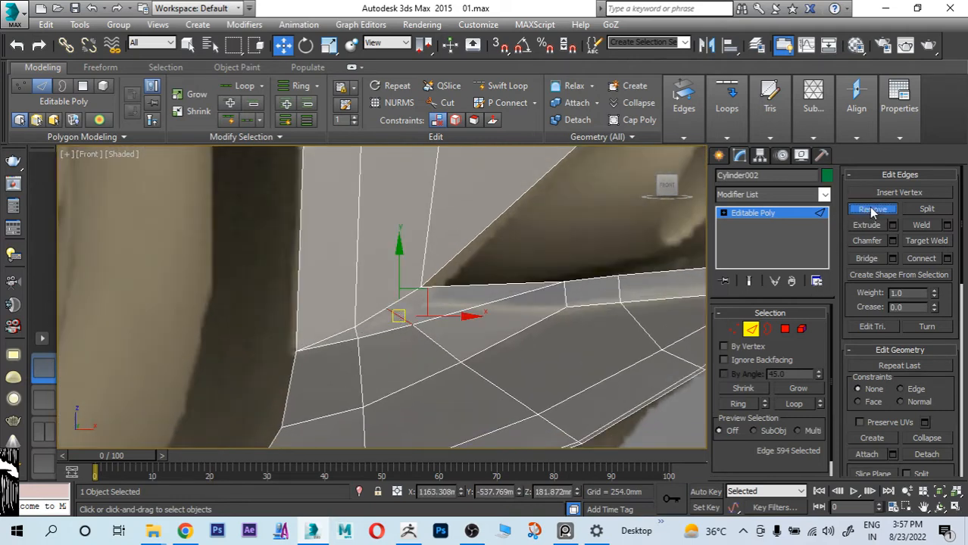
left_click(871, 209)
Step: Move the loose vertex on the bumper strip's upper line to directly beneath the corner panel's lowest exhaust-side vertex
left_click(734, 328)
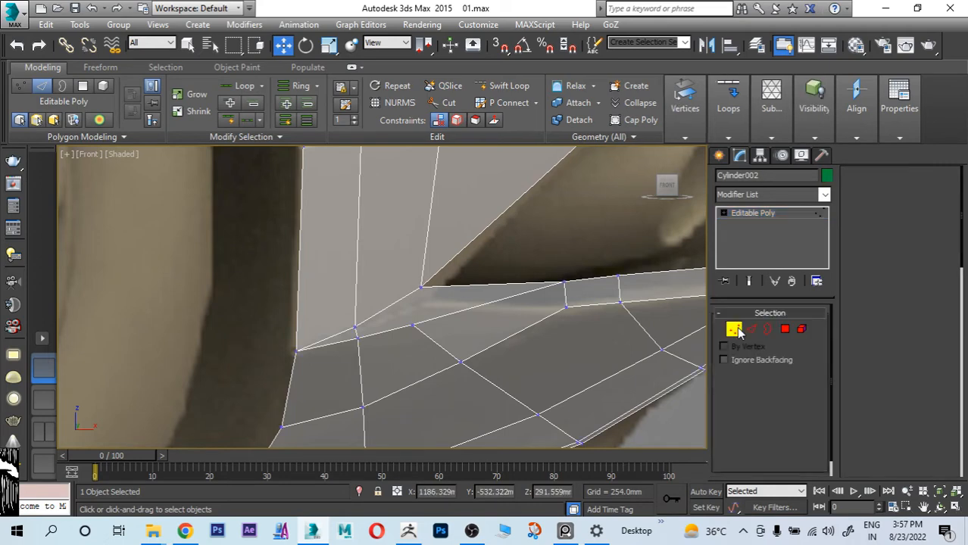
left_click(413, 324)
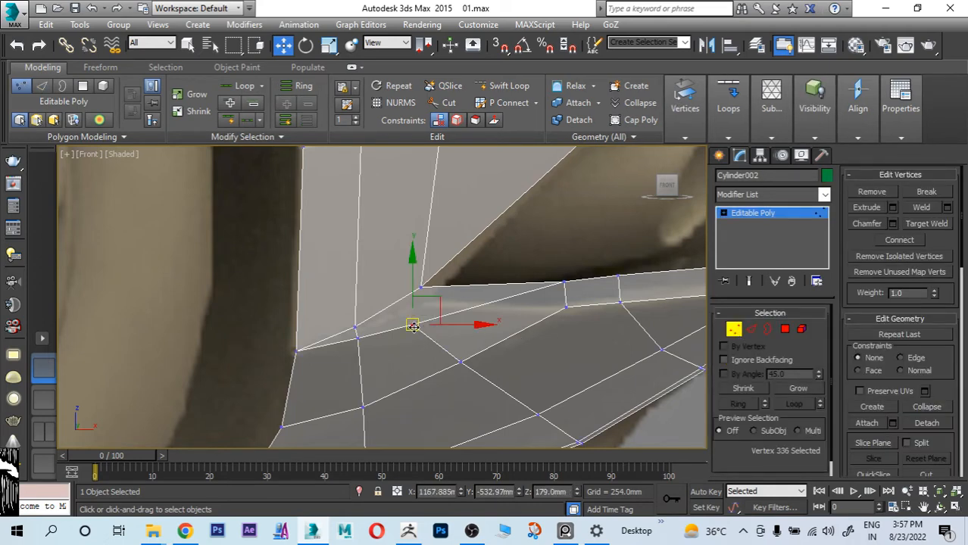
left_click_drag(414, 324, 424, 306)
left_click_drag(380, 273, 438, 336)
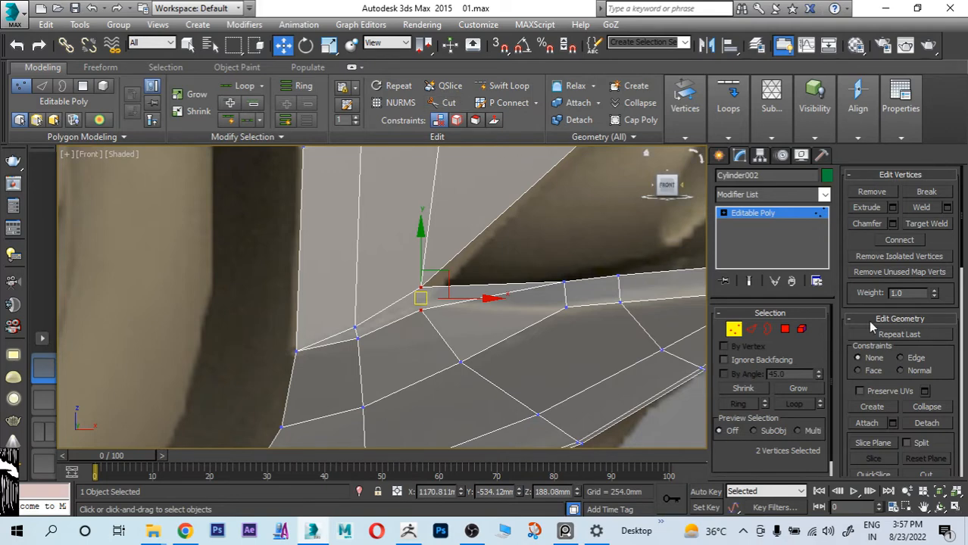
left_click(604, 281)
scroll(415, 314, "down", 4)
middle_click_drag(442, 294, 435, 353)
middle_click_drag(434, 226, 439, 332)
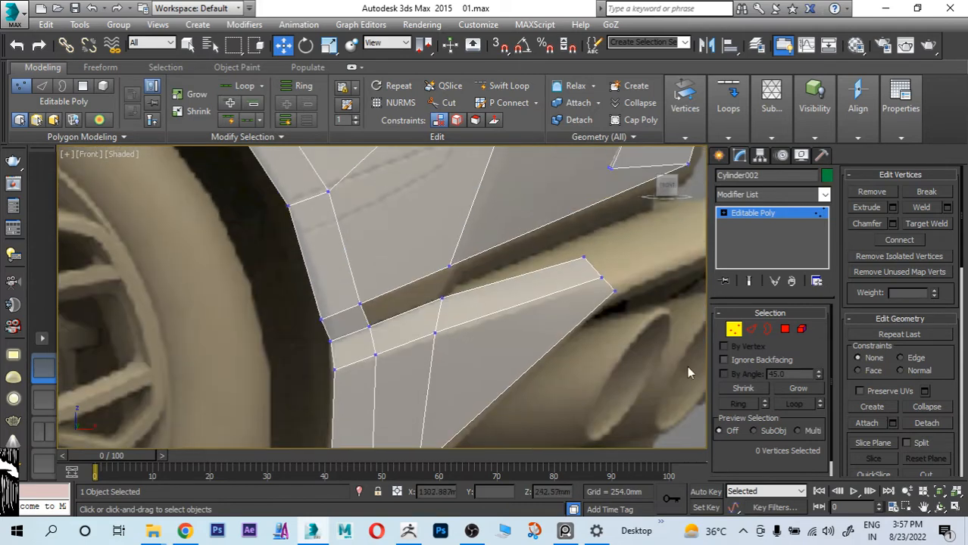
Step: Bridge the two facing edges across the slot between the upper panel and the corner panel's strip beside the wheel arch
left_click(750, 329)
left_click(402, 313)
left_click(394, 289, "ctrl")
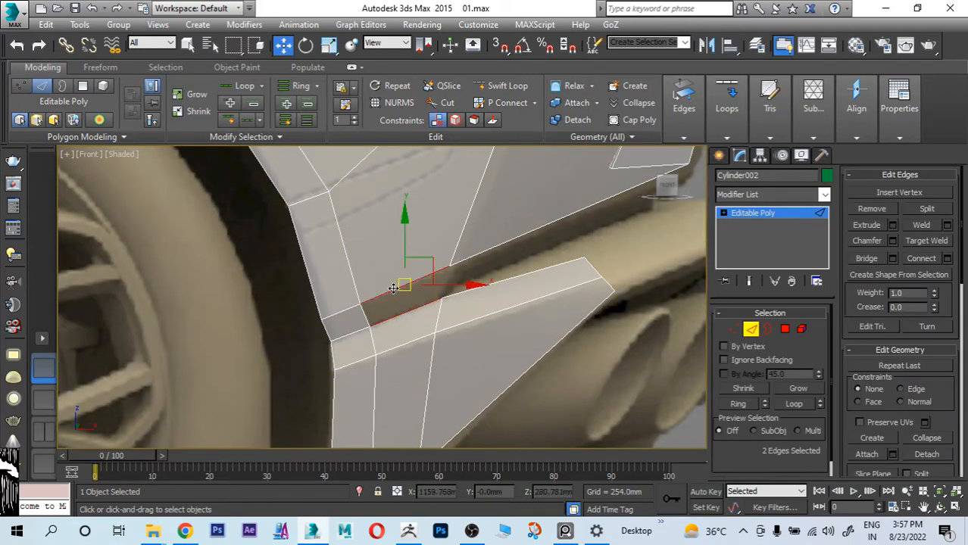
middle_click_drag(424, 303, 465, 404, "alt")
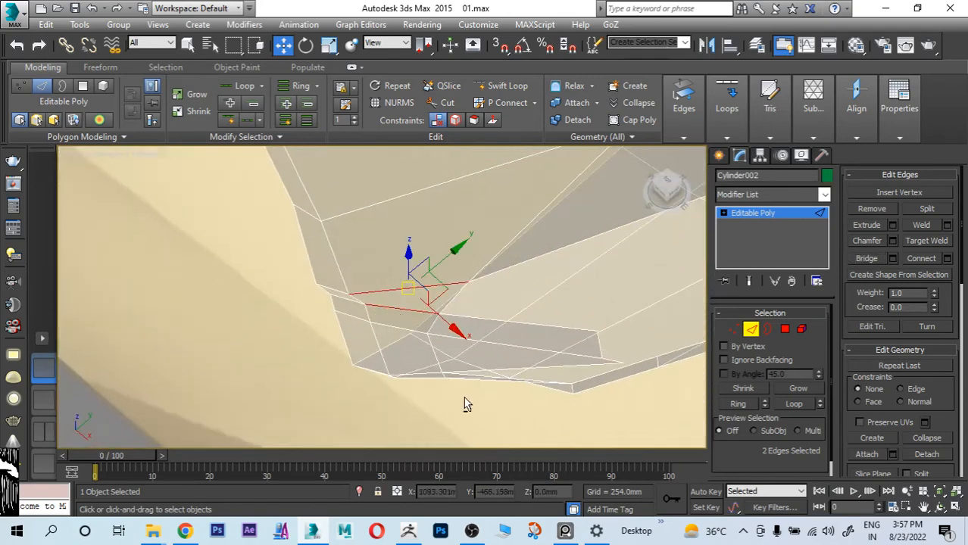
Step: Adjust the depth of the strip's middle upper vertex by moving it along the Y axis
left_click(732, 330)
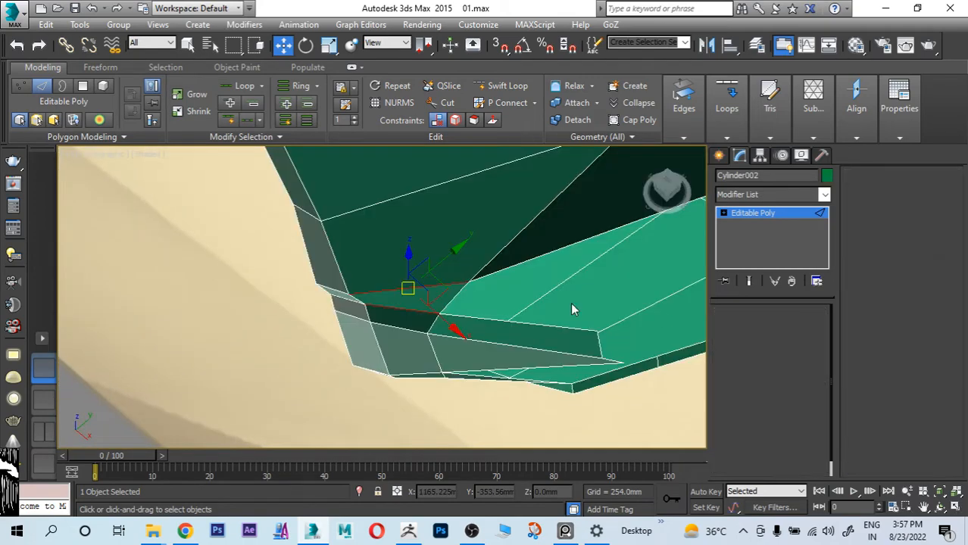
left_click(439, 312)
middle_click_drag(439, 313, 599, 274, "alt")
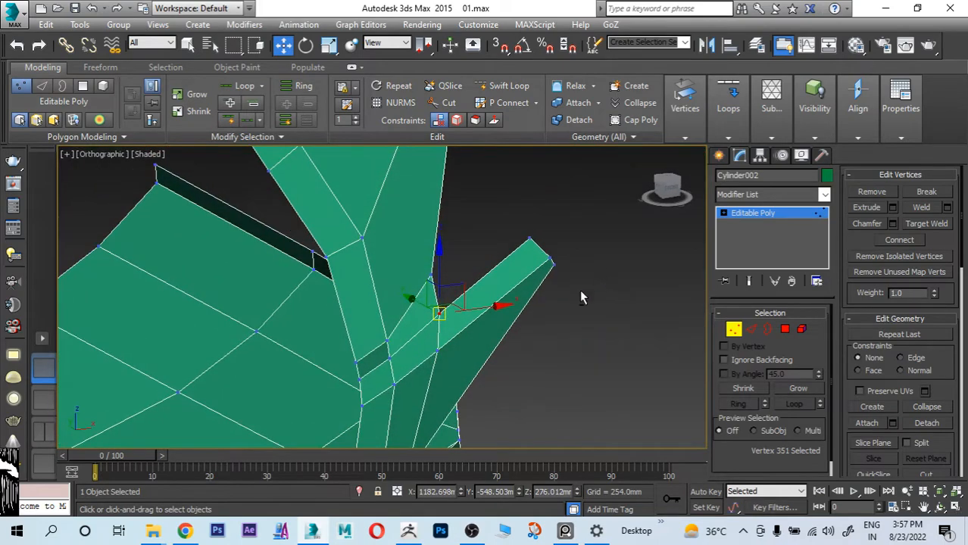
middle_click_drag(493, 307, 438, 312, "alt")
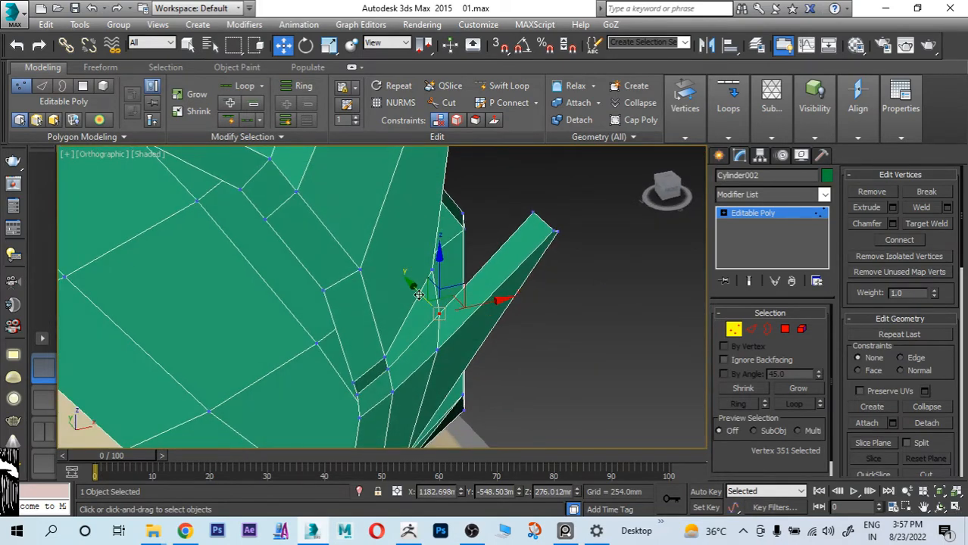
left_click_drag(418, 293, 413, 286)
middle_click_drag(413, 286, 384, 333, "alt")
left_click_drag(396, 323, 388, 326)
mouse_move(388, 327)
middle_mouse_down("alt")
mouse_move(333, 370)
mouse_move(365, 356)
mouse_move(335, 357)
middle_mouse_up("alt")
Step: Adjust the strip's wheel-side upper vertex in depth and move the exhaust-side tip vertex to about X 1248.1 mm, Y -501.7 mm
left_click(371, 315)
middle_click_drag(371, 315, 385, 359, "alt")
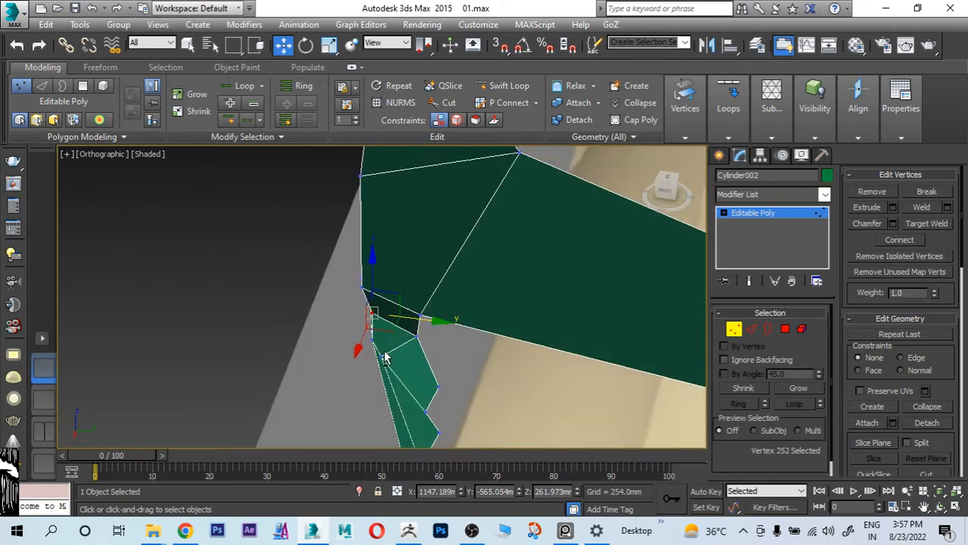
left_click_drag(393, 330, 398, 325)
middle_click_drag(397, 324, 424, 337, "alt")
left_click(500, 350)
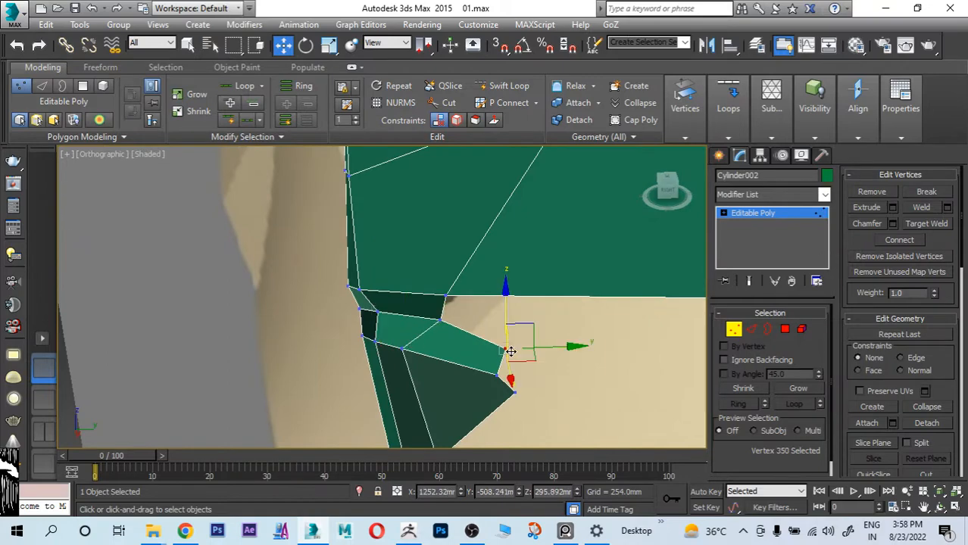
middle_click_drag(510, 351, 595, 332, "alt")
Step: Examine the corner panel's upper tip against the side and rear references with see-through display turned on
key("alt+w")
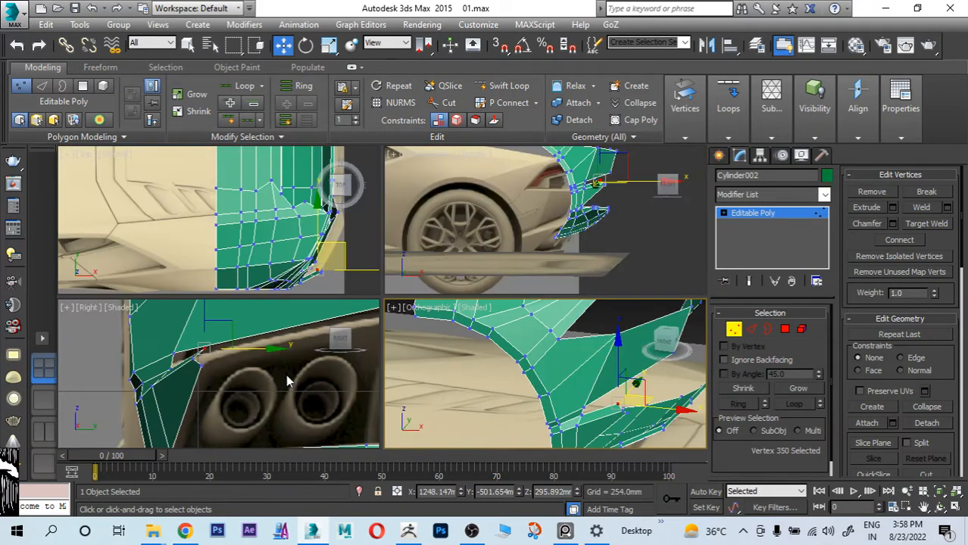
key("alt+w")
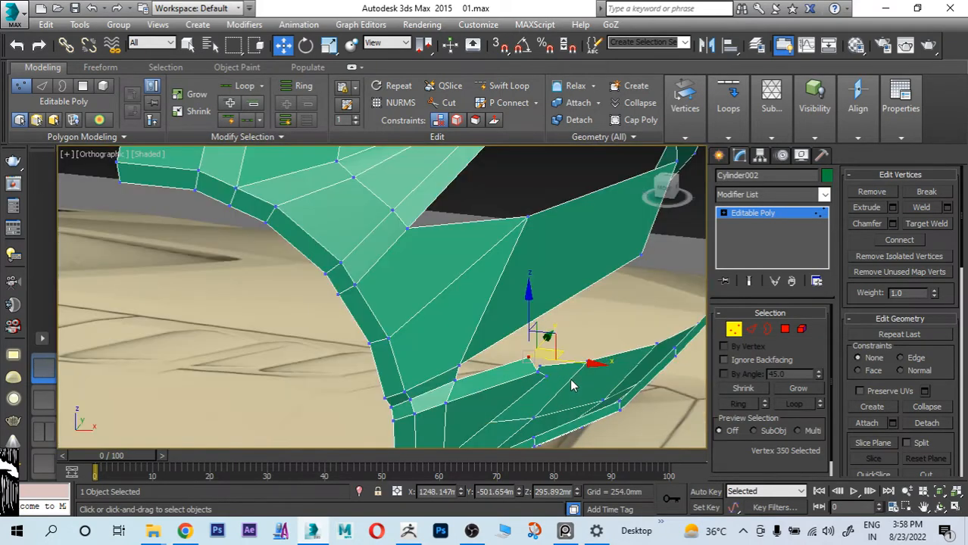
key("l")
key("f")
scroll(568, 378, "down", 2)
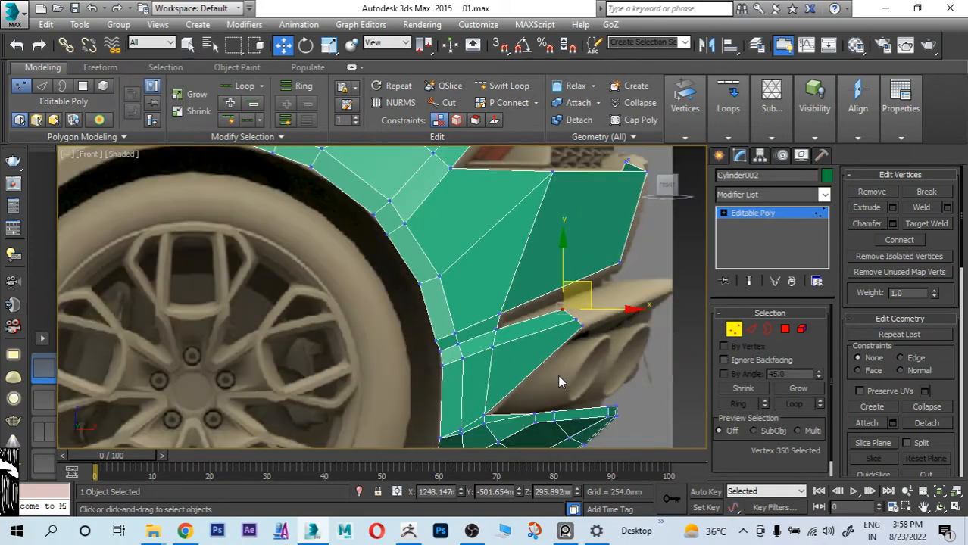
key("alt+x")
scroll(562, 373, "up", 5)
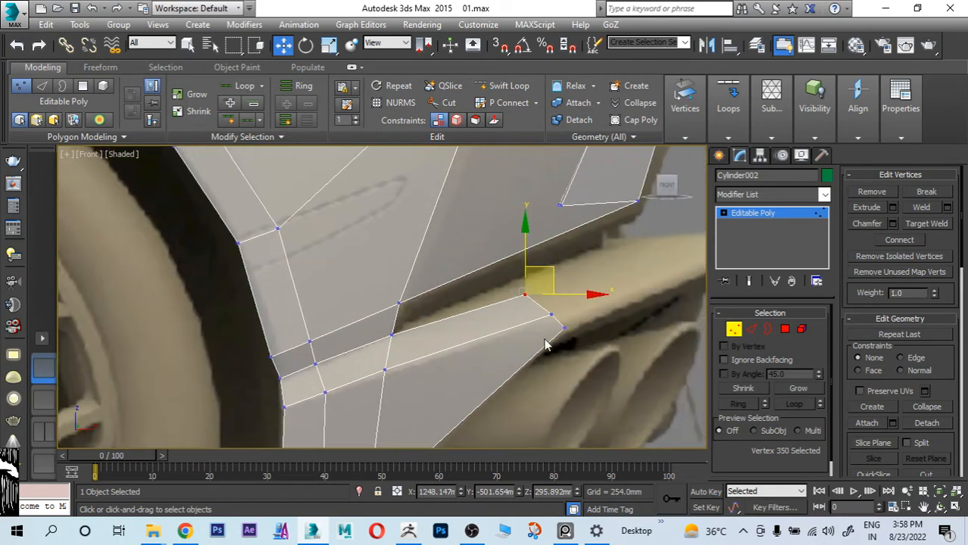
scroll(577, 292, "down", 2)
middle_click_drag(512, 324, 529, 301)
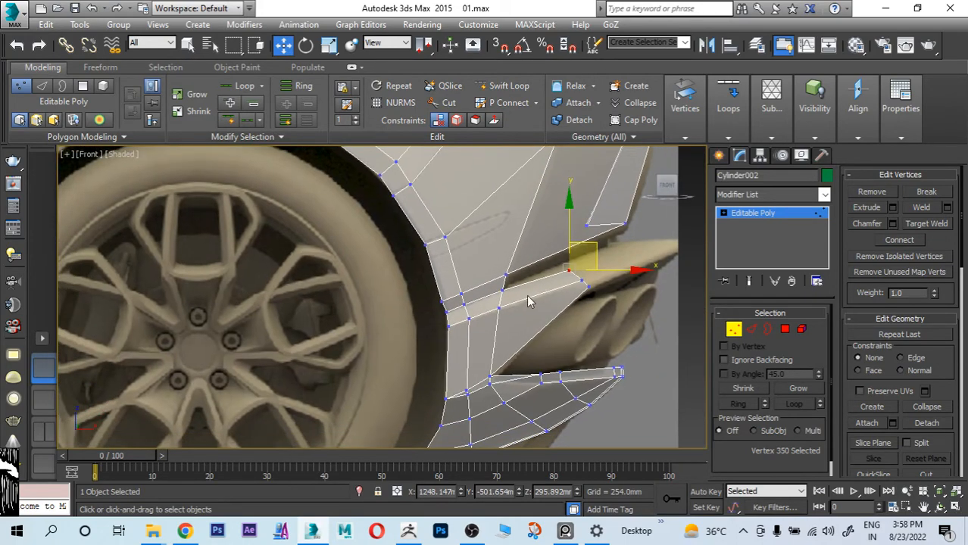
scroll(490, 319, "up", 1)
key("alt+w")
key("alt+w")
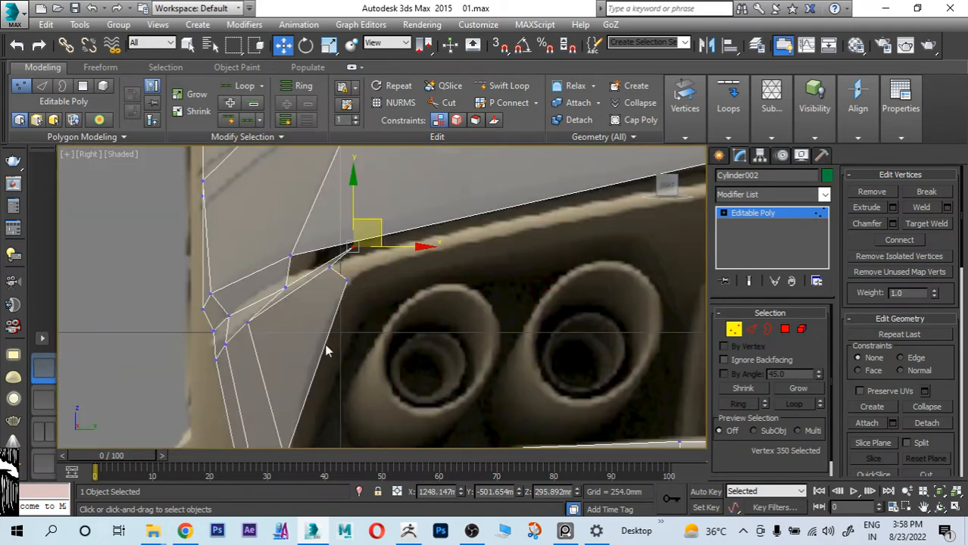
Step: Move the exhaust-side tip vertex to about Y -503.9 mm, Z 291.7 mm and align the strip's other two upper vertices with the rear reference
scroll(366, 307, "up", 3)
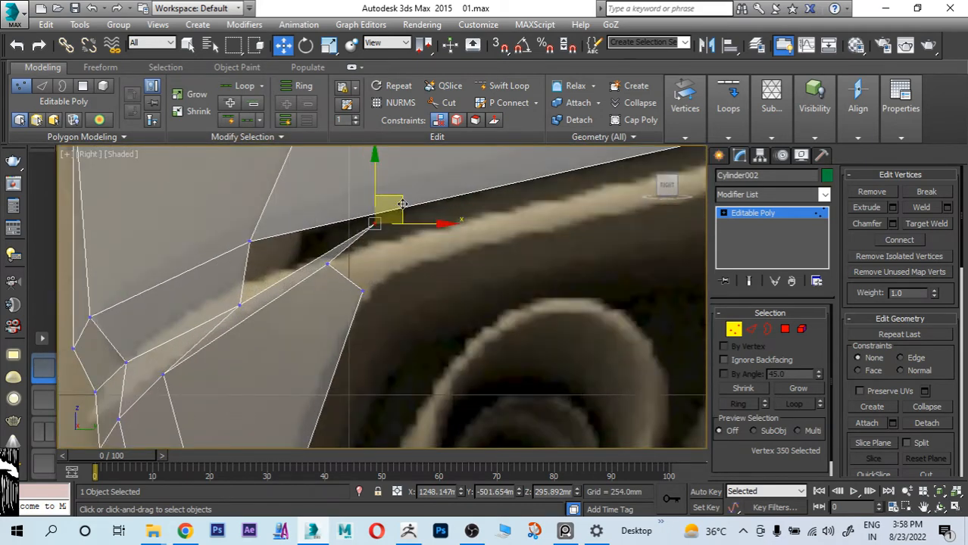
left_click_drag(402, 203, 375, 233)
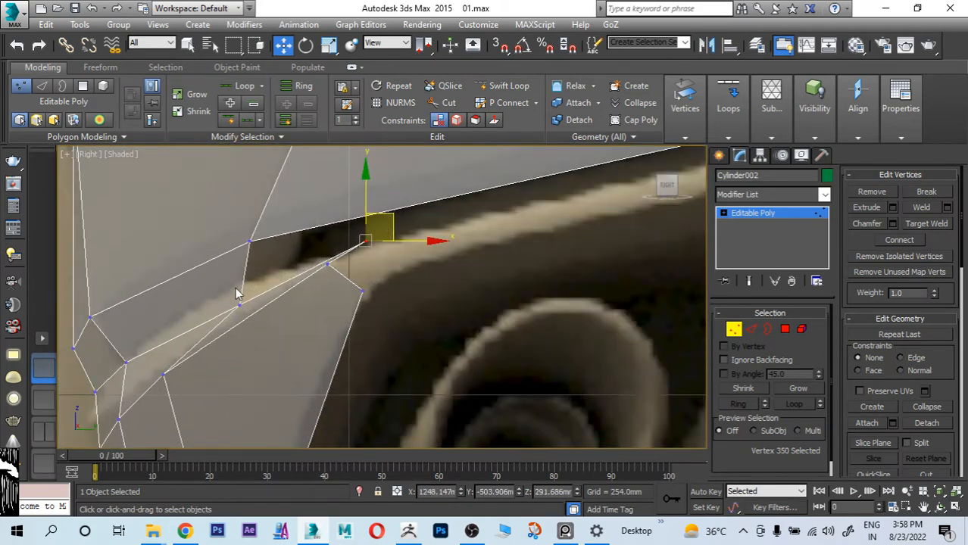
left_click(239, 302)
left_click_drag(240, 301, 231, 285)
left_click(126, 363)
left_click_drag(126, 363, 121, 353)
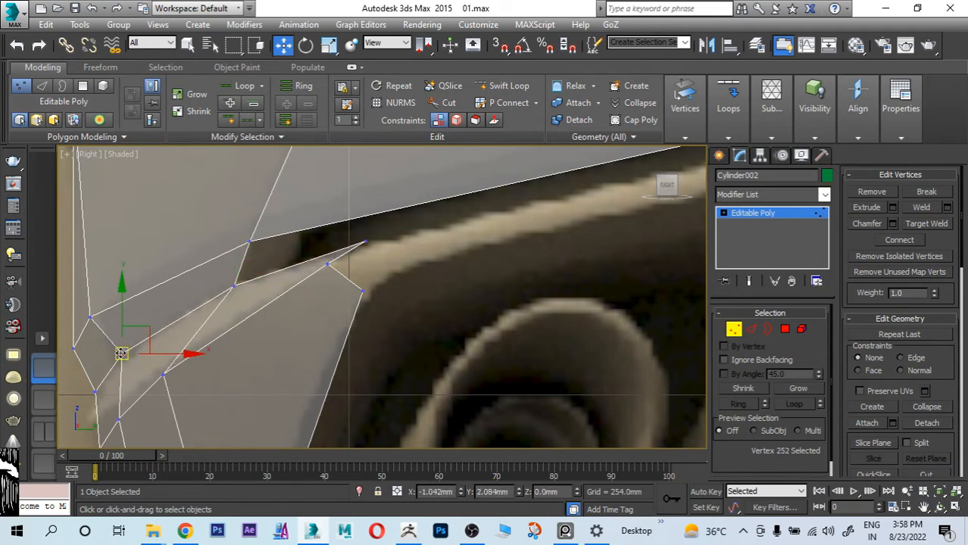
Step: Adjust the upper panel's lower vertex above the slot and shift the exhaust-side tip vertex slightly toward the wheel side
middle_click_drag(271, 271, 284, 297)
left_click(262, 269)
left_click_drag(262, 268, 266, 242)
scroll(274, 295, "down", 2)
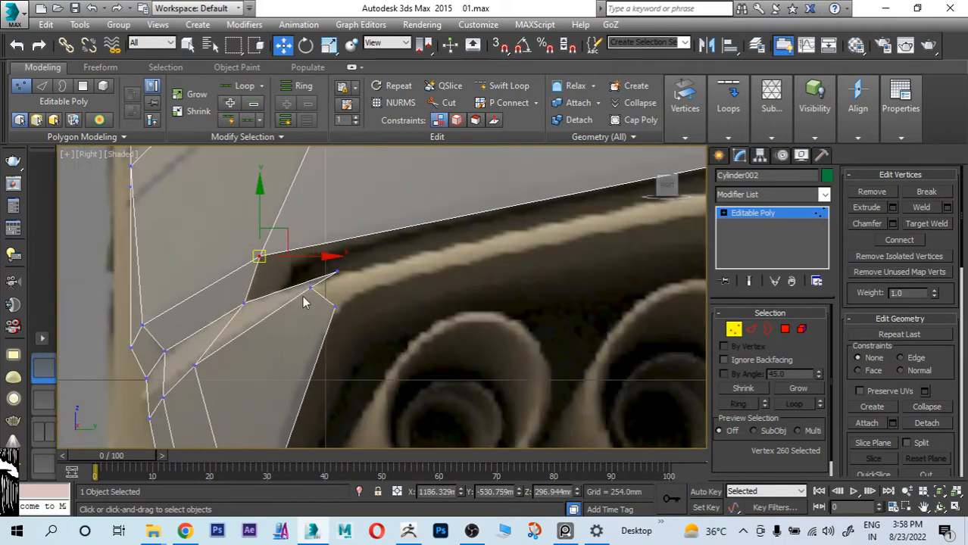
left_click(362, 271)
left_click_drag(326, 264, 357, 278)
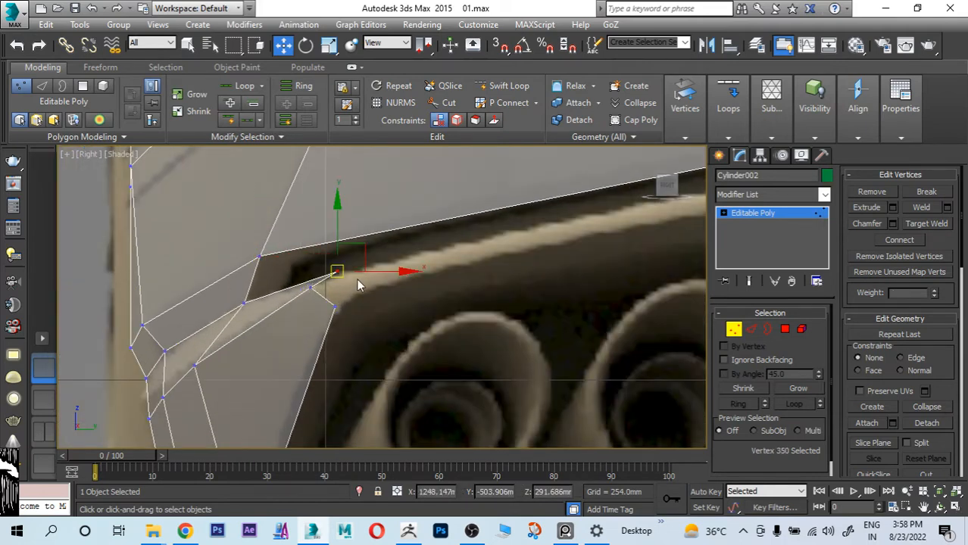
left_click_drag(363, 245, 338, 255)
middle_click_drag(250, 342, 328, 248)
left_click(289, 276)
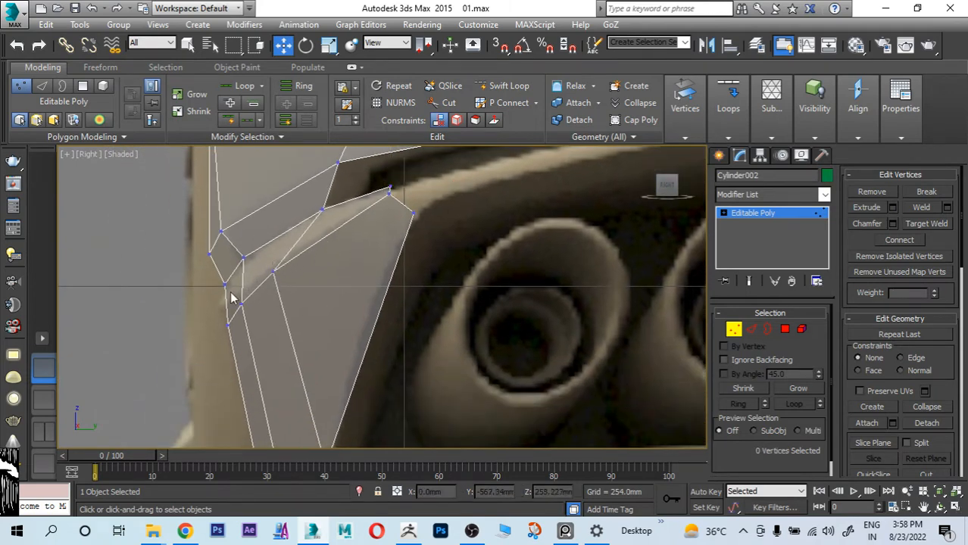
Step: Raise the two lower wheel-side vertices of the strip and move the neighbouring corner panel vertex up to about Z 261.0 mm
left_click_drag(220, 297, 251, 329)
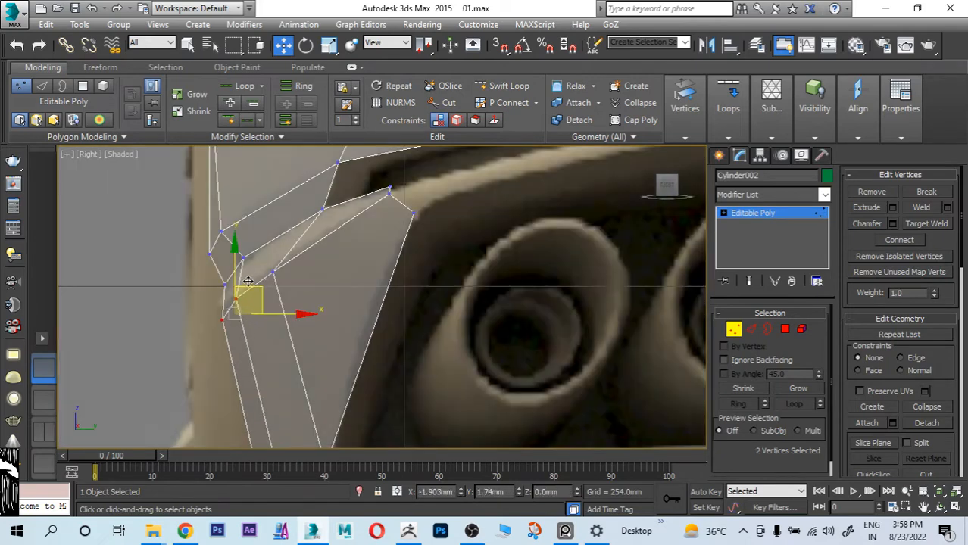
left_click_drag(253, 287, 246, 275)
left_click(273, 271)
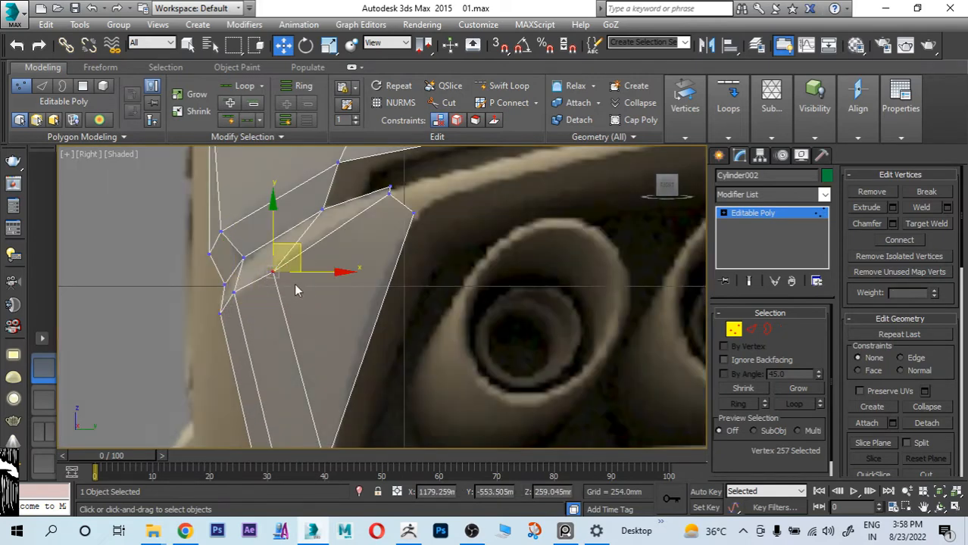
left_click_drag(296, 246, 296, 241)
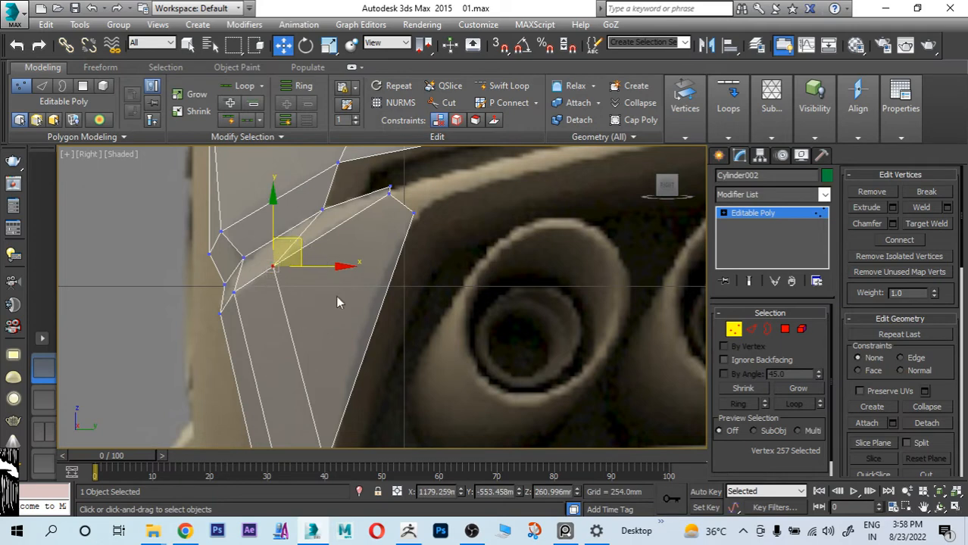
Step: Move the corner panel vertex just below the tip to about Y -506.8 mm, Z 289.0 mm, onto the start of the bumper trim
scroll(498, 234, "down", 4)
middle_click_drag(510, 246, 443, 220)
middle_click_drag(381, 271, 335, 325)
middle_click_drag(429, 281, 359, 324)
scroll(248, 314, "up", 4)
scroll(244, 305, "up", 4)
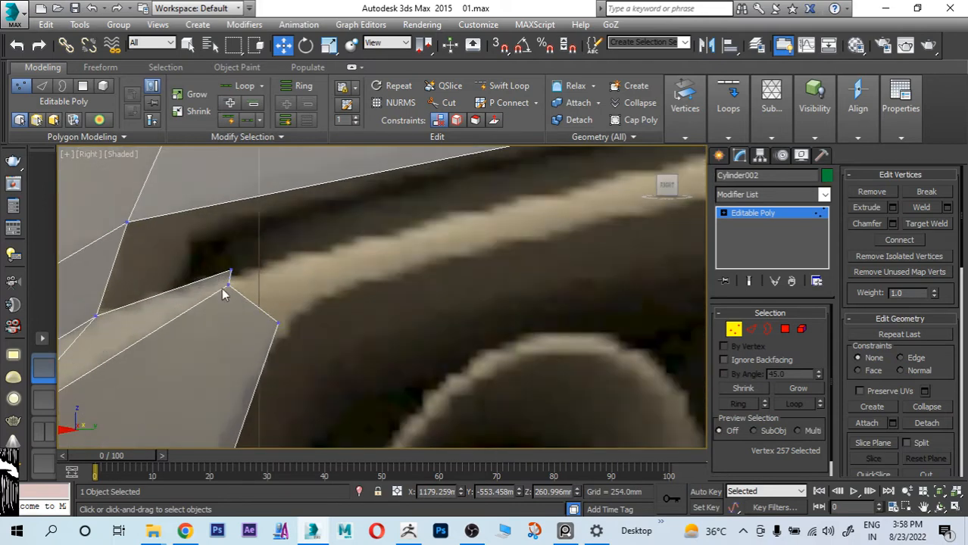
left_click(229, 284)
left_click_drag(261, 255, 291, 239)
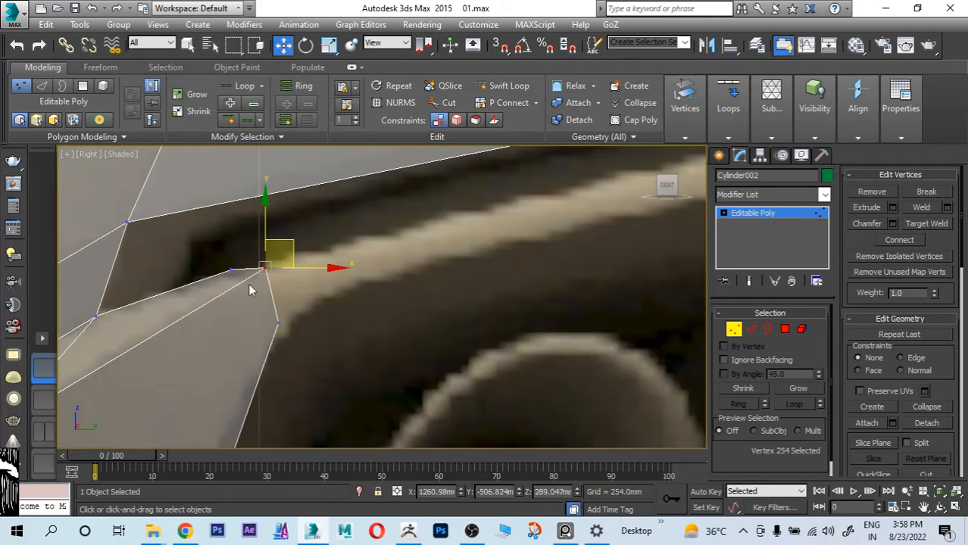
middle_click_drag(295, 296, 273, 286)
scroll(273, 285, "down", 4)
Step: Extend the corner panel's short exhaust-side edge into a strip along the trim above the exhausts, to about Y -322.8 mm, Z 324.6 mm
left_click(748, 331)
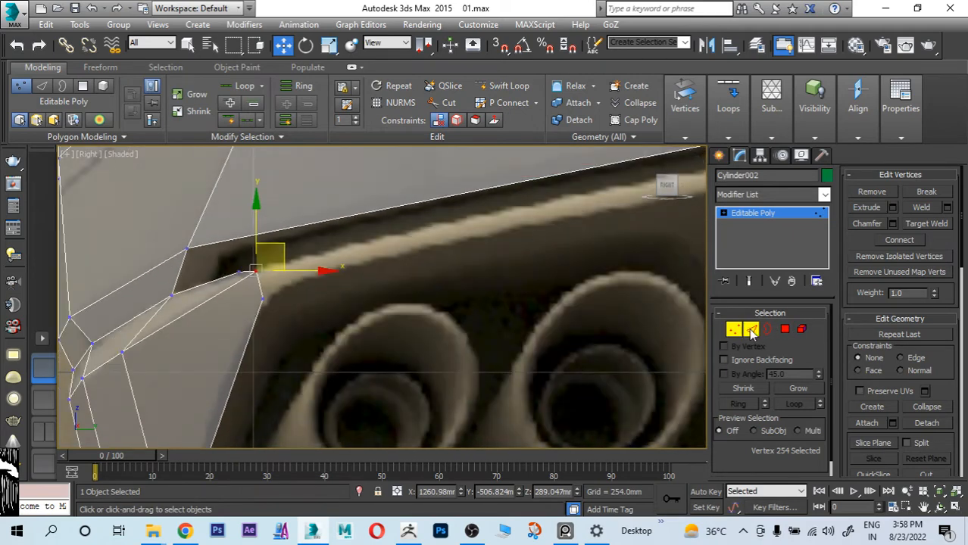
left_click(262, 290)
scroll(266, 291, "down", 2)
scroll(266, 291, "down", 6)
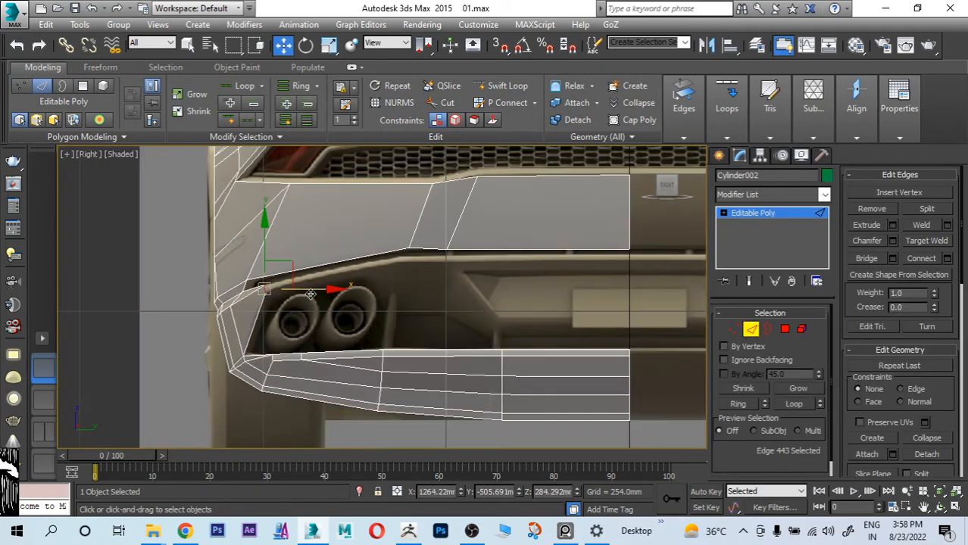
scroll(287, 289, "up", 3)
left_click_drag(275, 263, 465, 221, "shift")
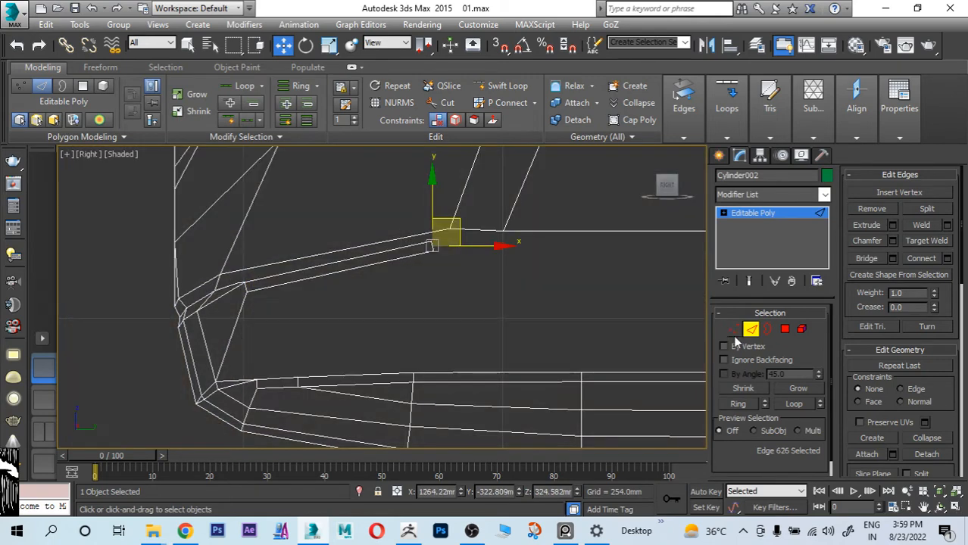
Step: Fit the new strip's end to the trim by adjusting its upper vertex and raising its lower vertex to about Z 322.8 mm
key("1")
scroll(438, 248, "up", 2)
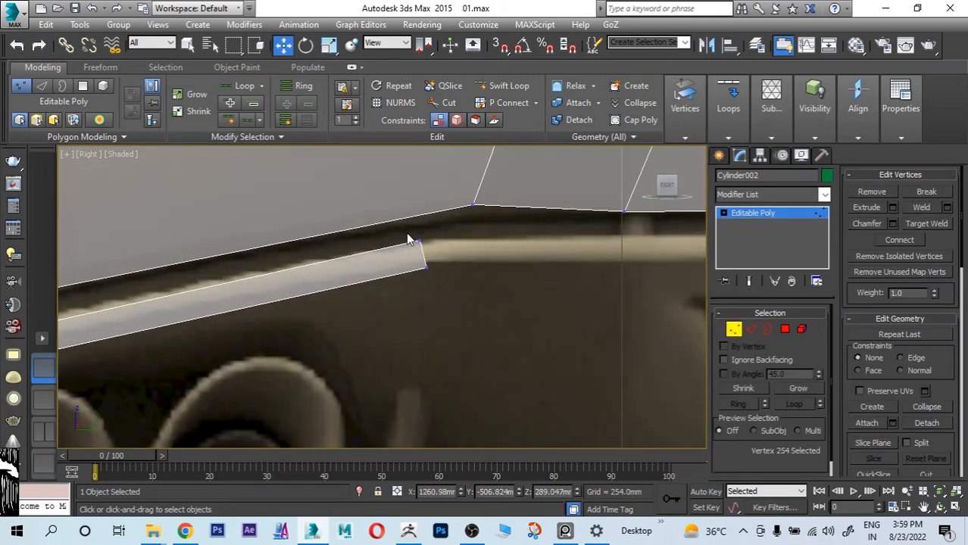
left_click(418, 240)
left_click(425, 268)
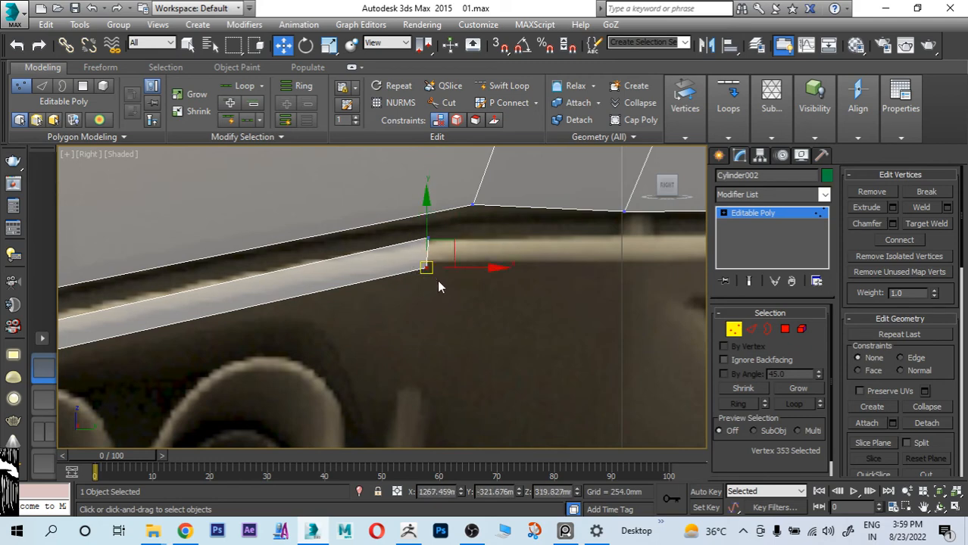
left_click_drag(426, 268, 426, 264)
scroll(455, 293, "down", 3)
Step: Move the new strip's two end vertices outward against the top reference, to about X 1352.8 mm, Y -319.0 mm
key("alt+w")
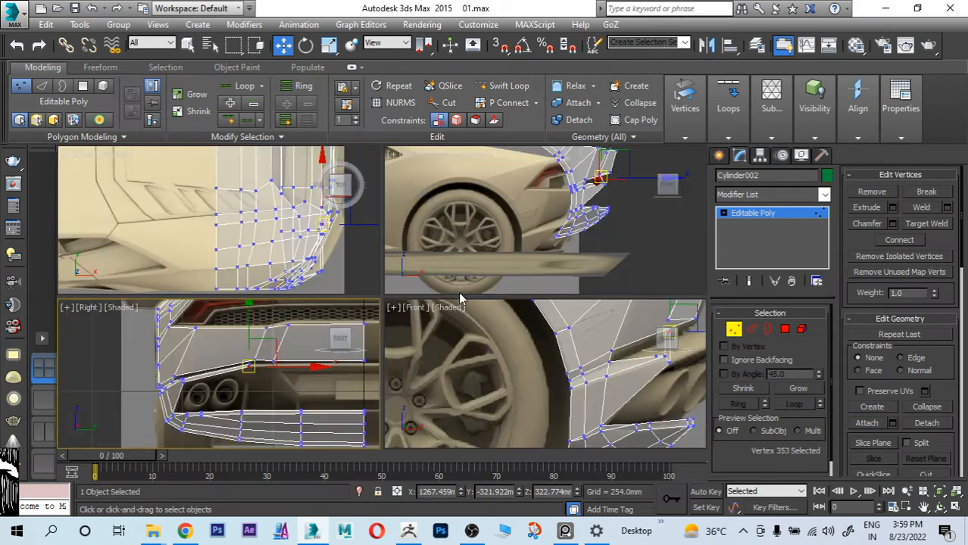
key("alt+w")
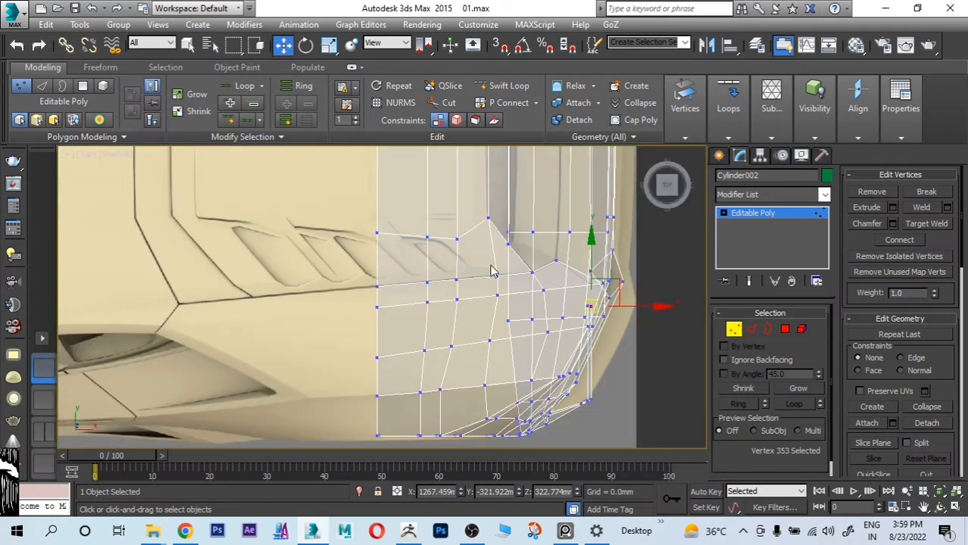
middle_click_drag(504, 255, 352, 238)
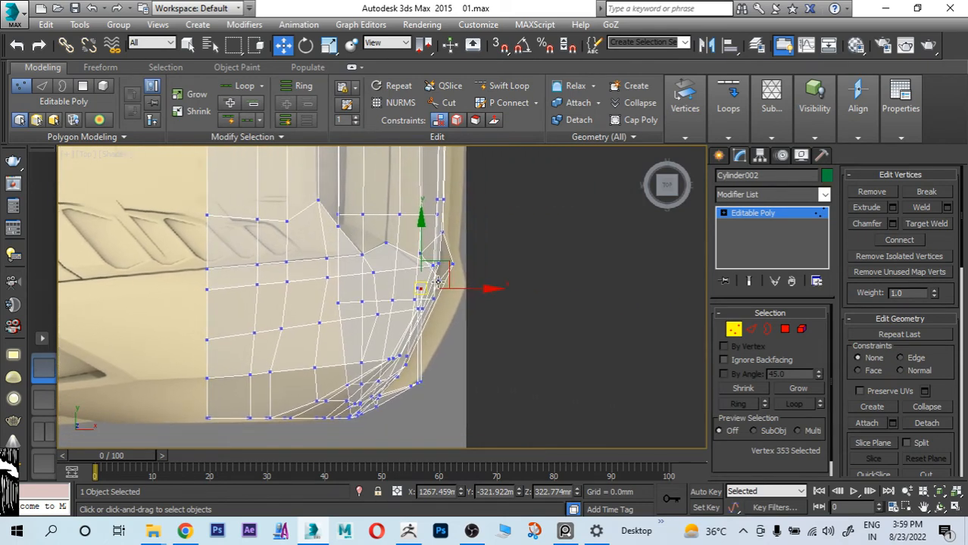
key("z")
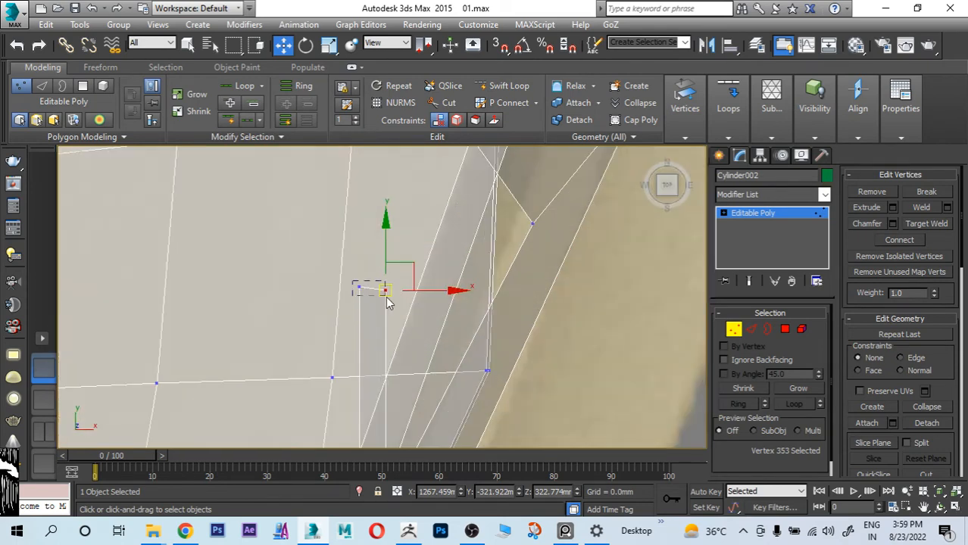
left_click_drag(387, 298, 387, 299)
scroll(387, 298, "down", 5)
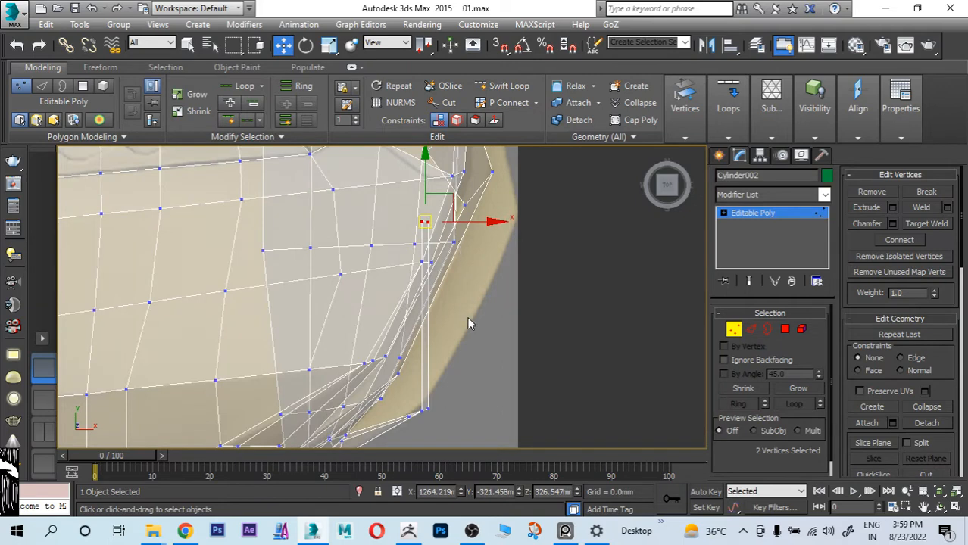
middle_click_drag(467, 325, 472, 260)
middle_click_drag(521, 317, 485, 373)
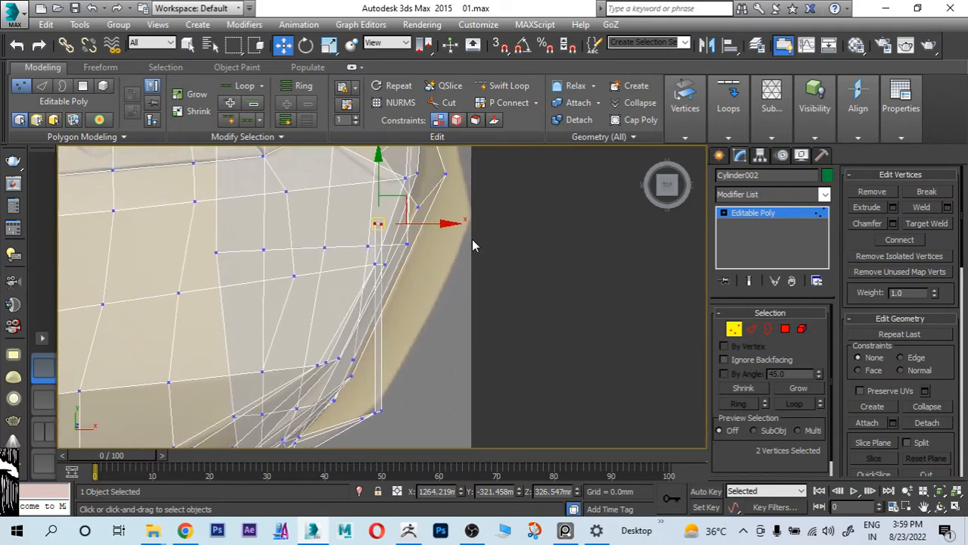
middle_click_drag(491, 237, 488, 281)
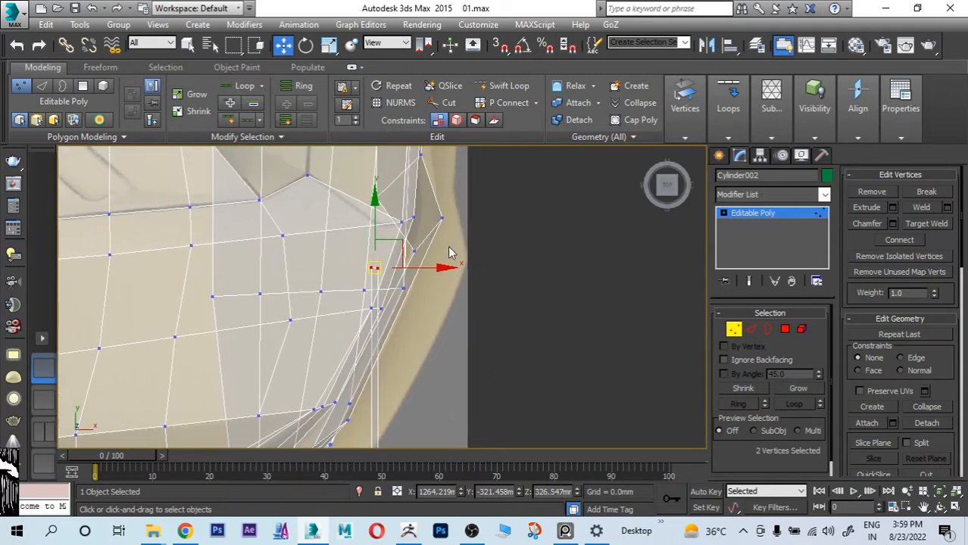
left_click_drag(429, 265, 533, 267)
middle_click_drag(476, 326, 429, 356)
scroll(455, 269, "up", 4)
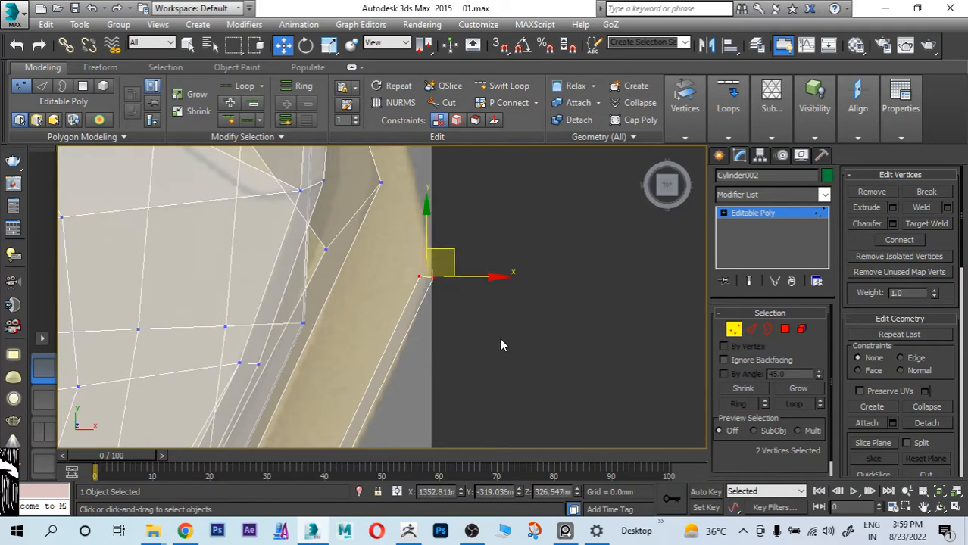
Step: Lower the new strip's two end vertices to about Z 325.7 mm against the rear reference
key("alt+w")
key("alt+w")
scroll(455, 299, "up", 5)
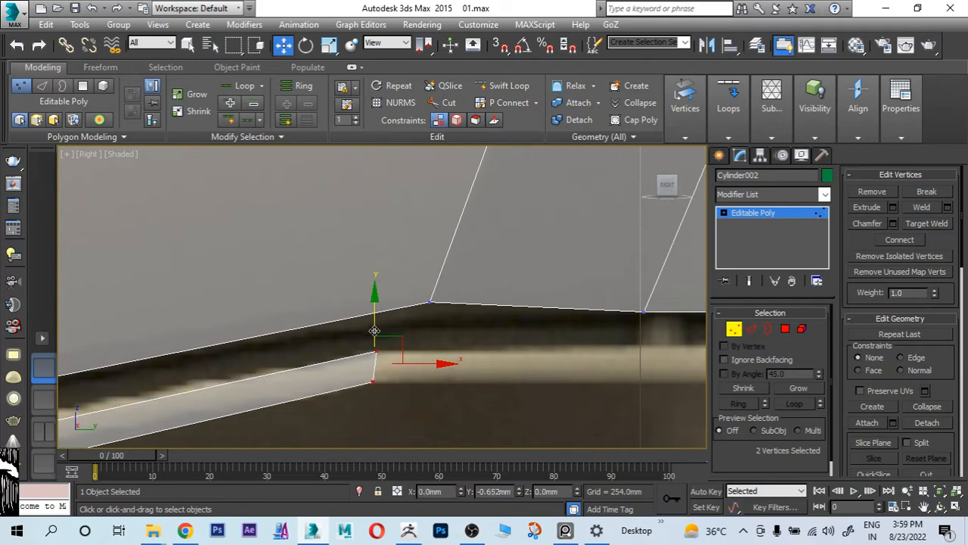
left_click_drag(375, 327, 375, 329)
scroll(454, 286, "down", 5)
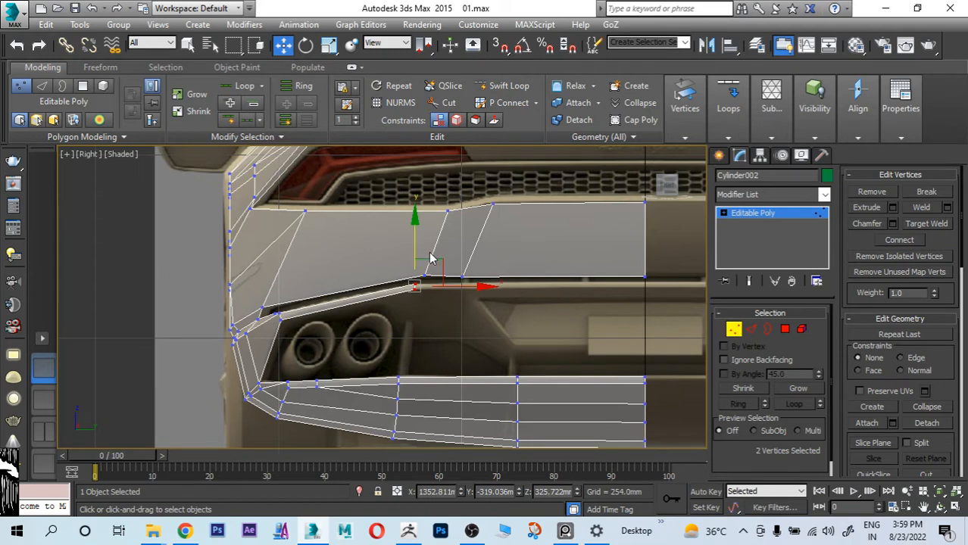
Step: Adjust the upper panel's corner vertex below the taillight and move the vertex above it to about Y -541.4 mm, Z 446.0 mm
middle_click_drag(356, 179, 330, 258)
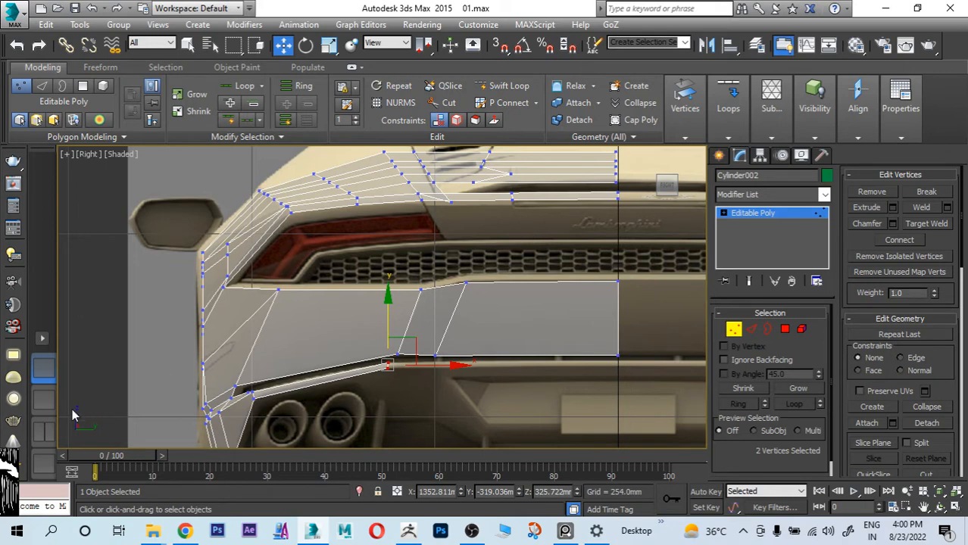
scroll(255, 283, "up", 3)
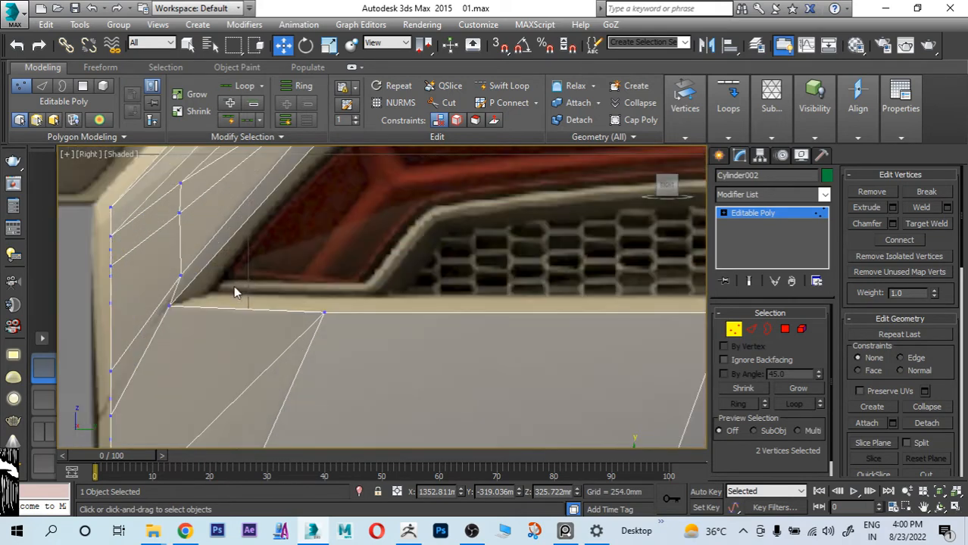
scroll(163, 311, "up", 2)
left_click(176, 299)
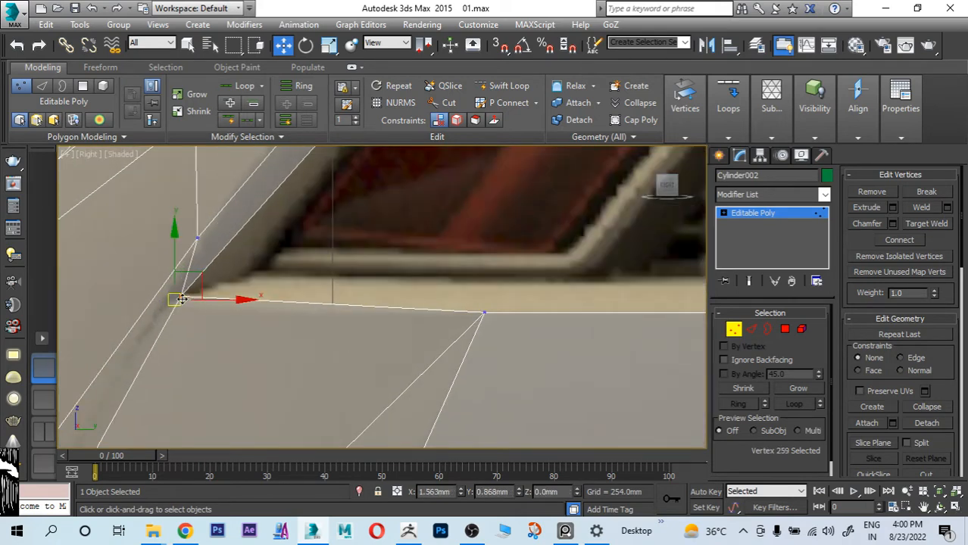
middle_click_drag(288, 188, 304, 235)
left_click(215, 287)
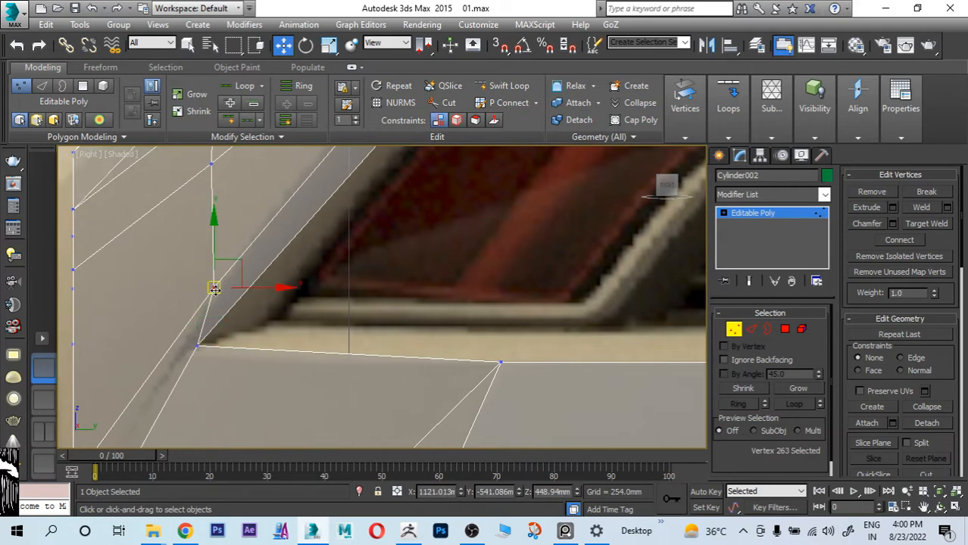
left_click_drag(214, 288, 213, 302)
scroll(228, 334, "down", 4)
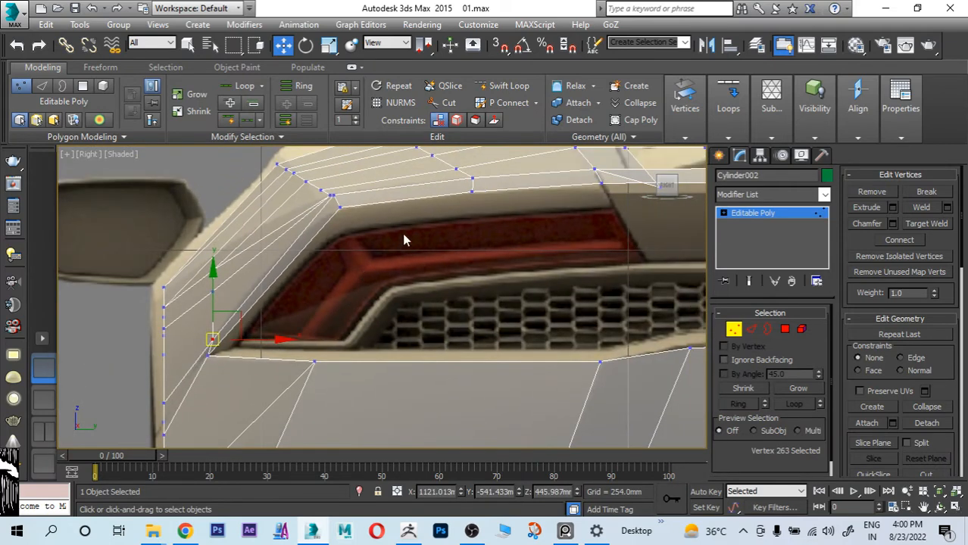
Step: Move the upper panel's top-edge vertex below the grille, where the edge steps up, to about Y -213.0 mm, Z 442.6 mm
middle_click_drag(403, 234, 353, 290)
middle_click_drag(424, 272, 371, 306)
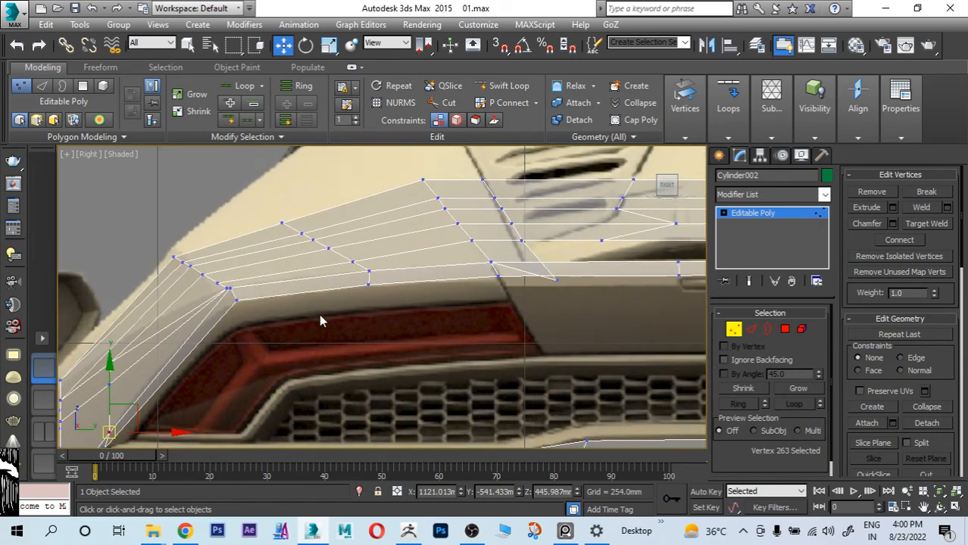
middle_click_drag(319, 321, 372, 287)
middle_click_drag(321, 311, 385, 216)
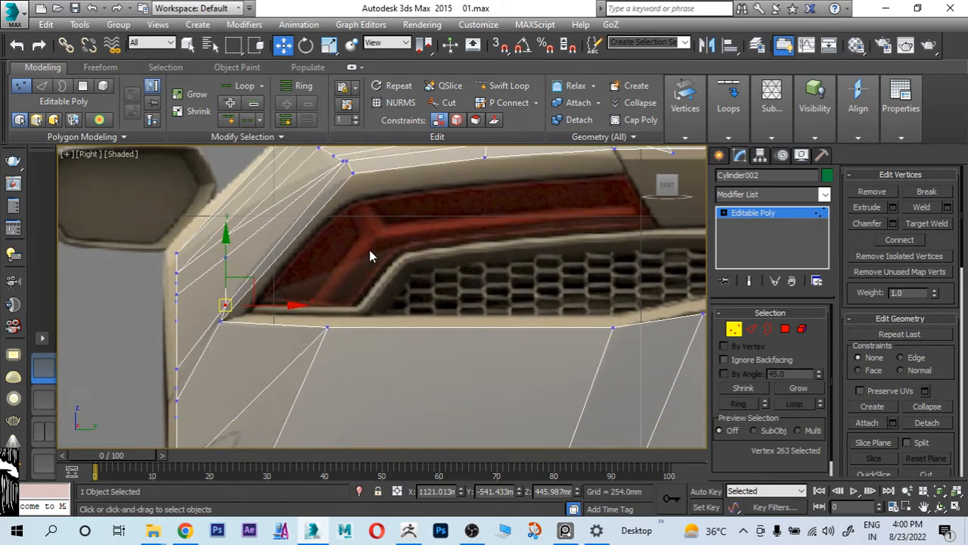
middle_click_drag(370, 256, 199, 246)
middle_click_drag(527, 313, 240, 269)
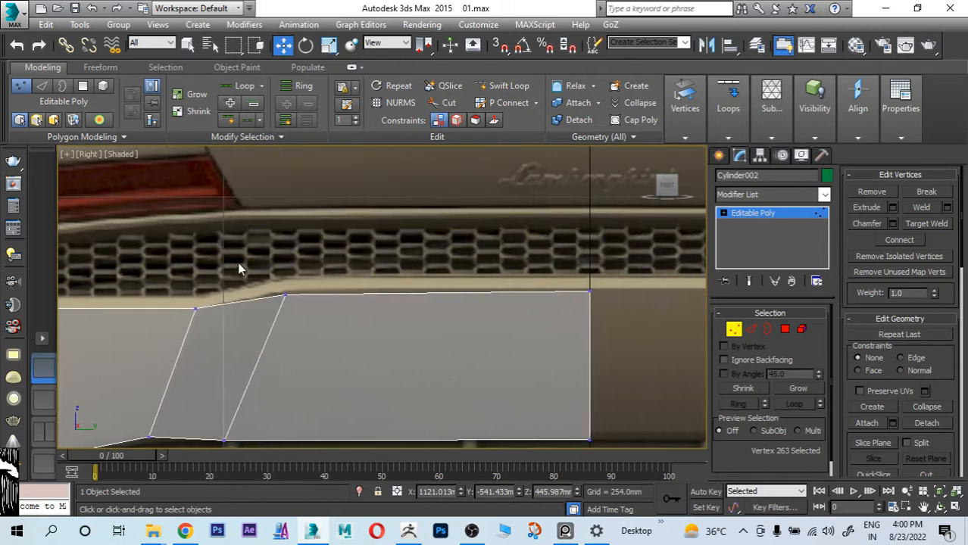
left_click(284, 294)
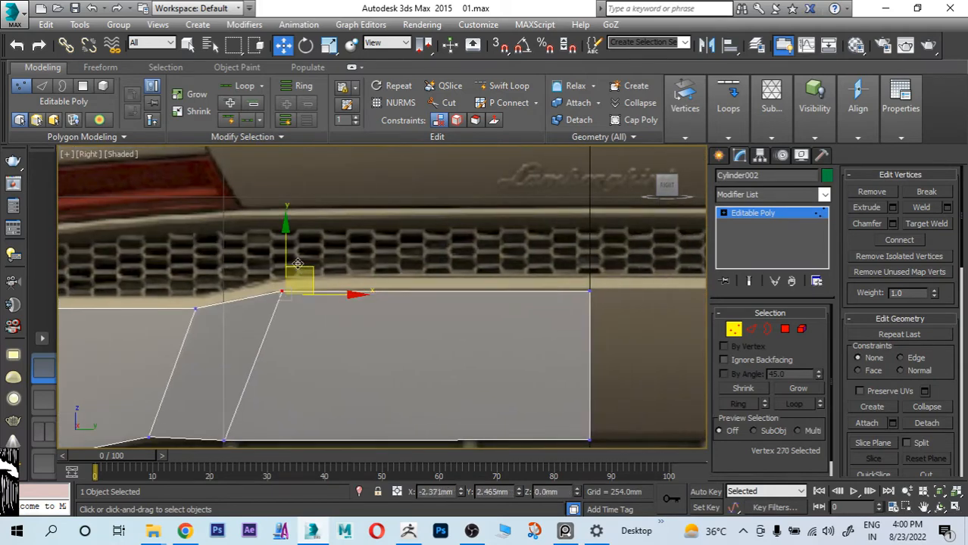
scroll(379, 330, "down", 5)
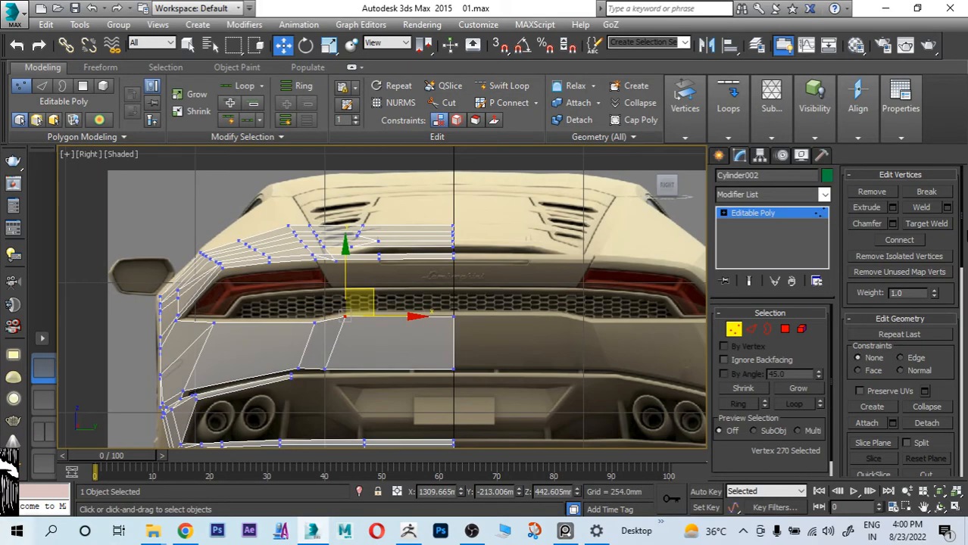
Step: Extend the trim strip above the exhausts from its end edge toward the car's centre, to about Y -250.2 mm
middle_click_drag(263, 290, 291, 254)
scroll(333, 246, "up", 10)
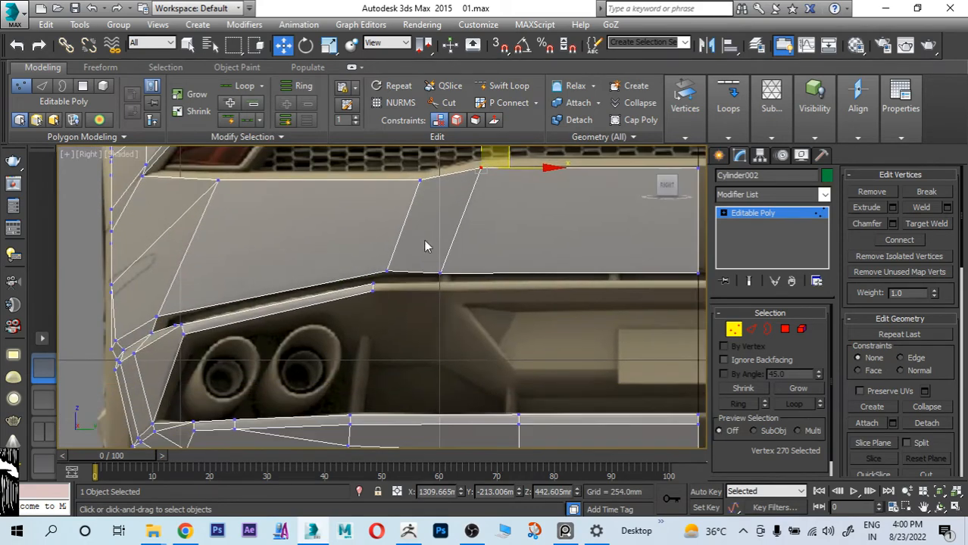
left_click(750, 329)
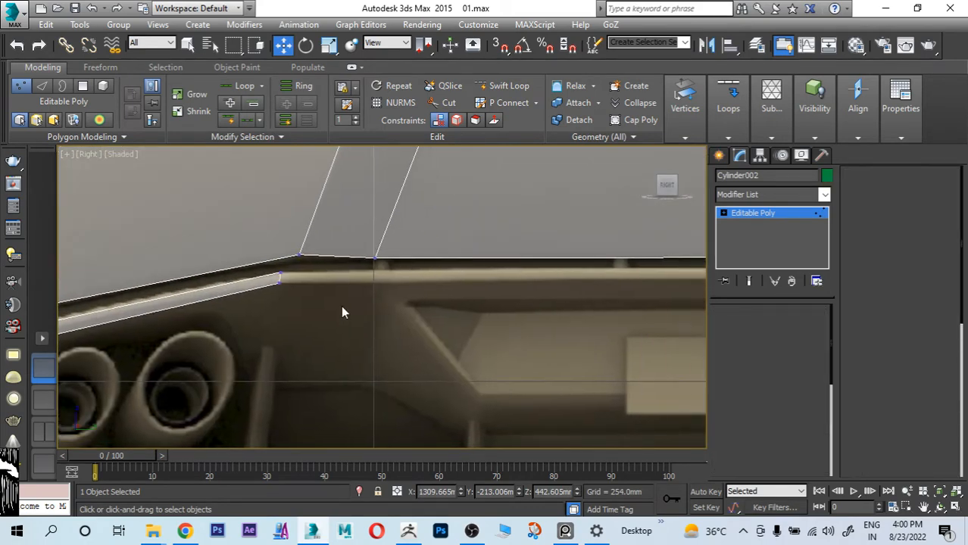
left_click(282, 276)
scroll(382, 290, "down", 2)
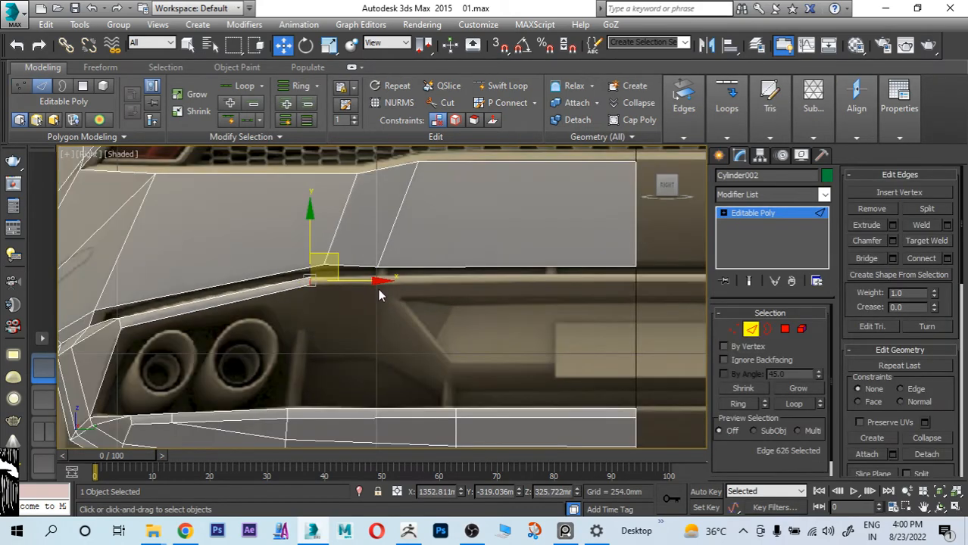
left_click_drag(379, 287, 443, 280)
Step: Move the strip's new end edge against the top reference to about X 1339.8 mm, Y -244.8 mm
key("alt+w")
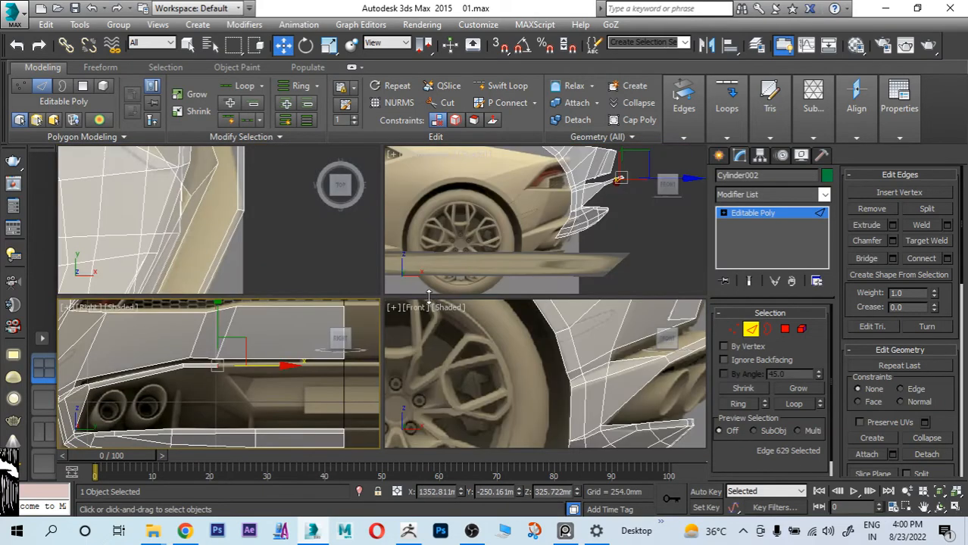
right_click(319, 278)
key("alt+w")
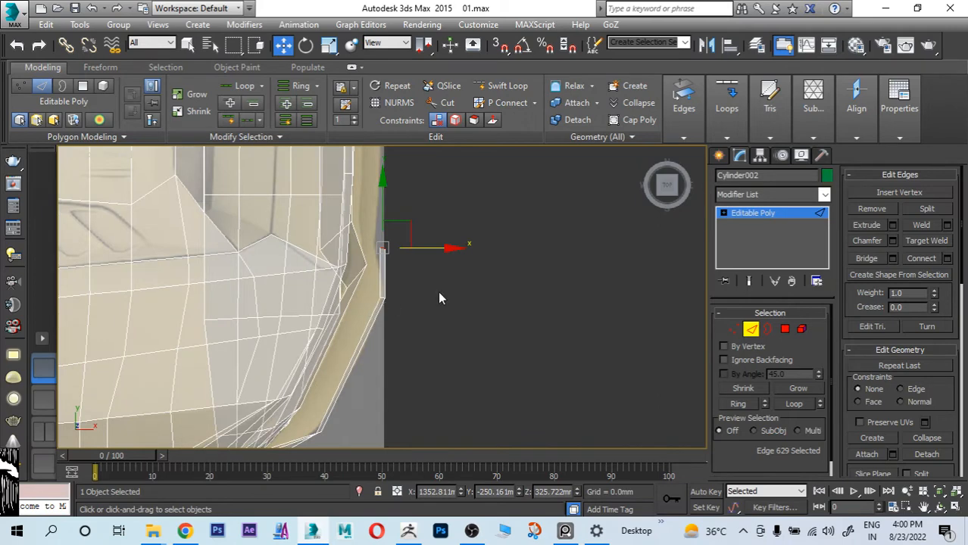
scroll(439, 298, "up", 5)
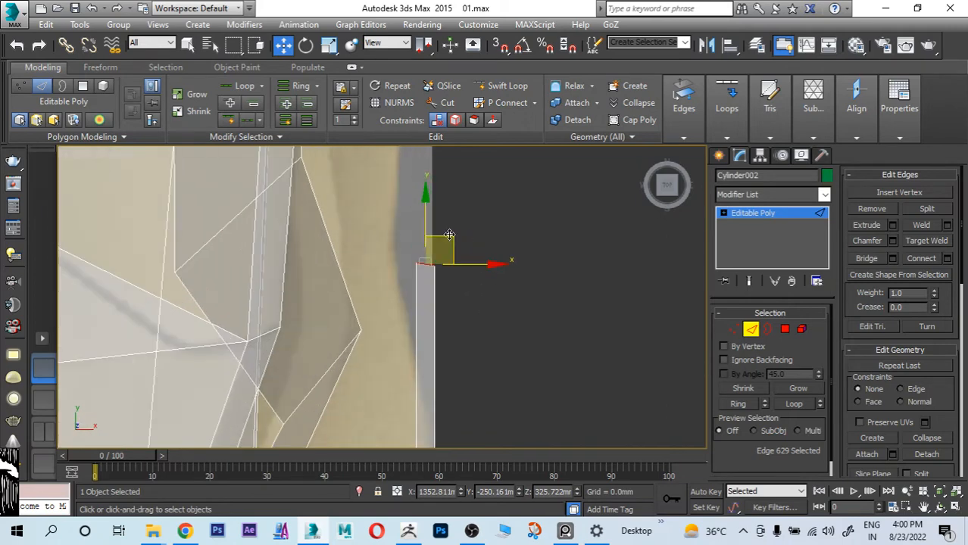
left_click_drag(448, 237, 413, 220)
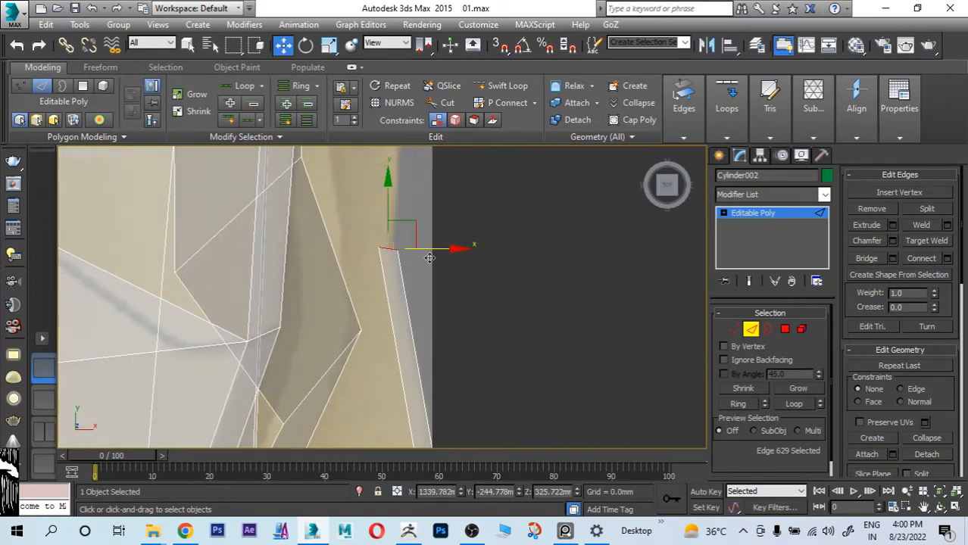
Step: Turn off see-through display and rotate the strip's new end edge by about 15 degrees around the Y axis
key("alt+x")
middle_click_drag(461, 287, 505, 242)
key("e")
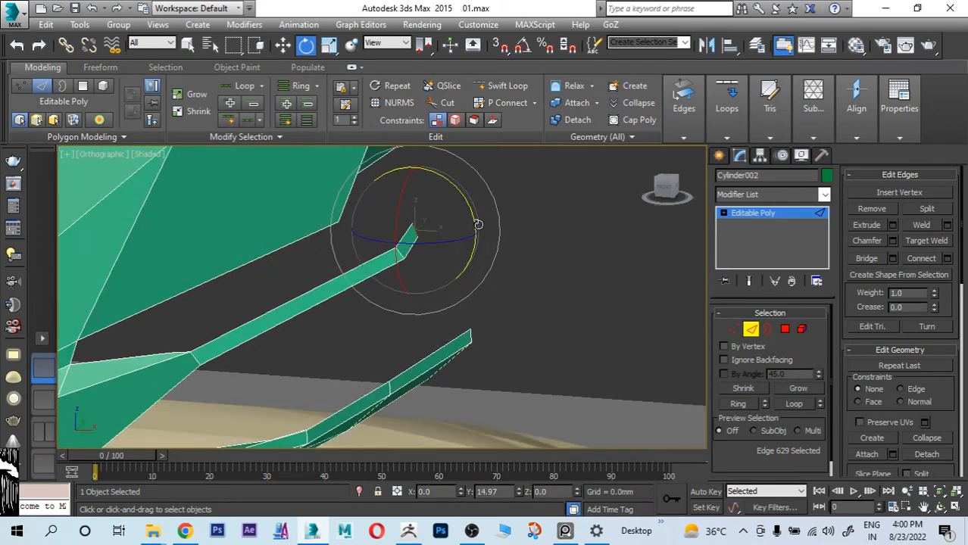
left_click(426, 256)
Step: Examine the edge where the trim strip bends, in 3D and against the side reference
left_click(402, 252)
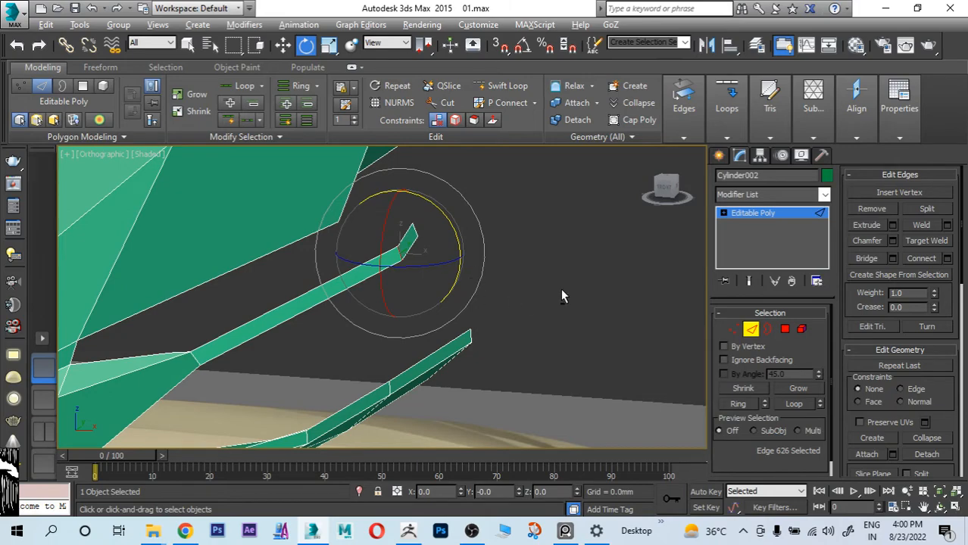
middle_click_drag(560, 296, 583, 274, "alt")
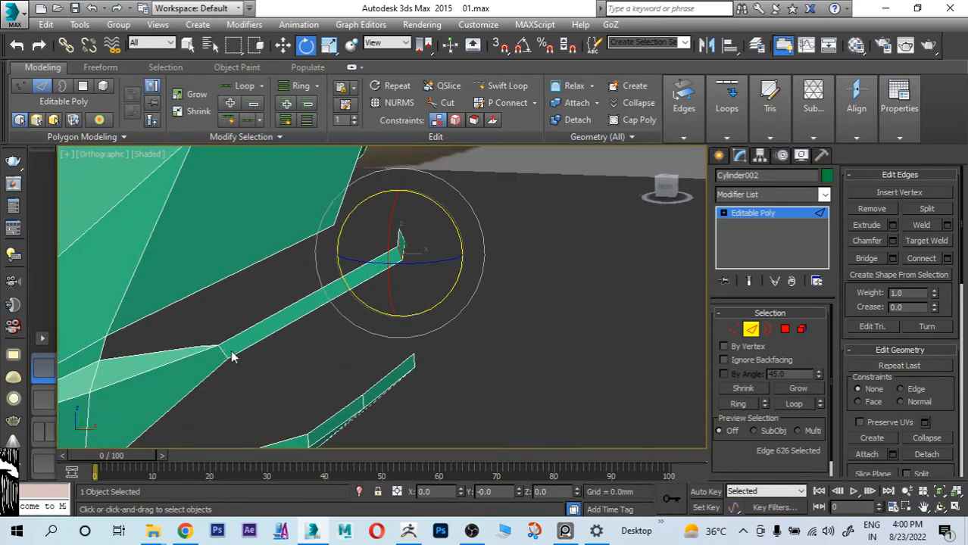
key("alt+w")
middle_click(521, 376)
key("alt+w")
scroll(530, 371, "down", 5)
middle_click_drag(534, 339, 499, 379)
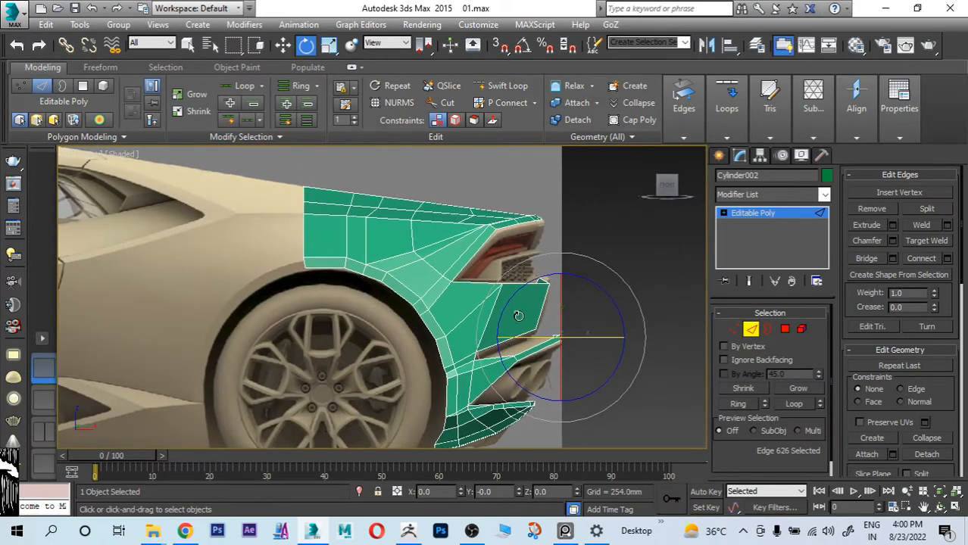
scroll(523, 310, "up", 8)
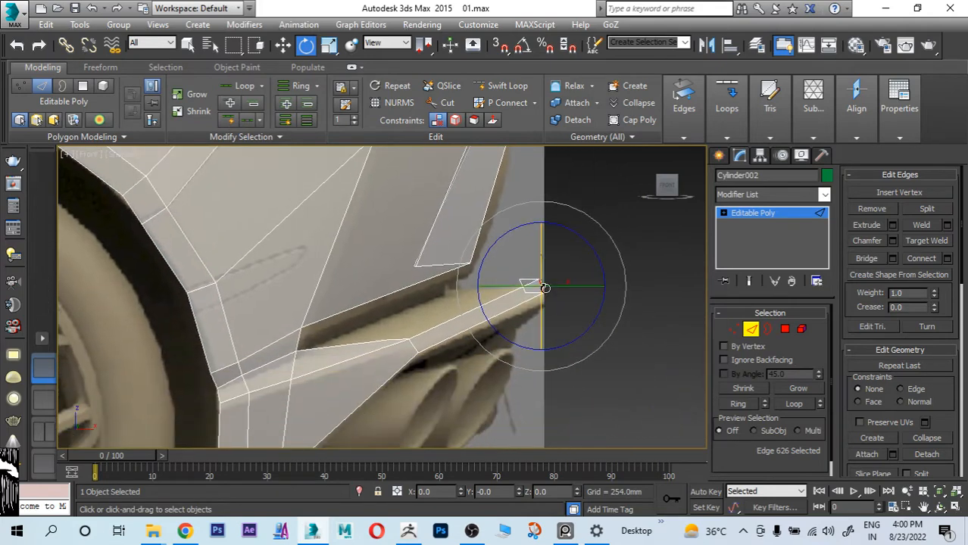
scroll(545, 297, "up", 4)
middle_click_drag(611, 306, 545, 289)
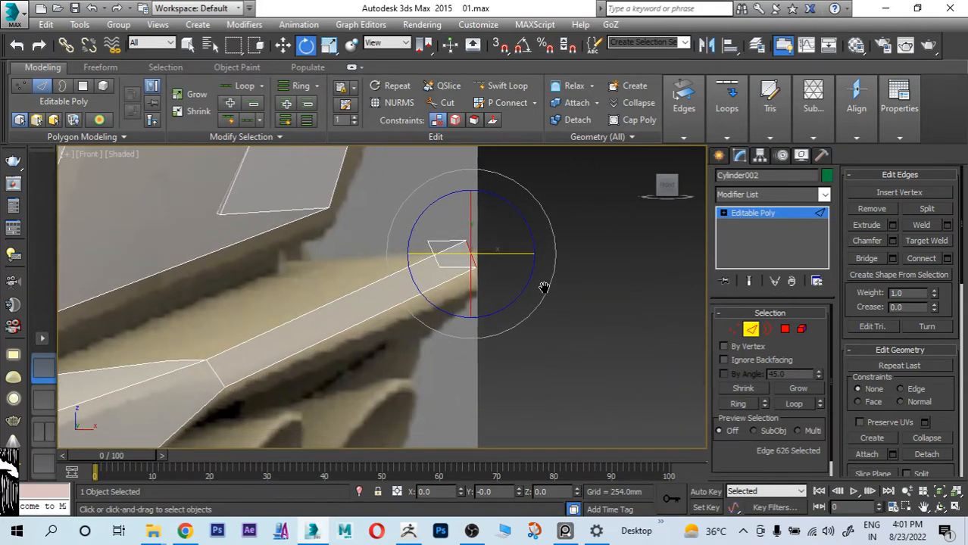
scroll(545, 294, "down", 5)
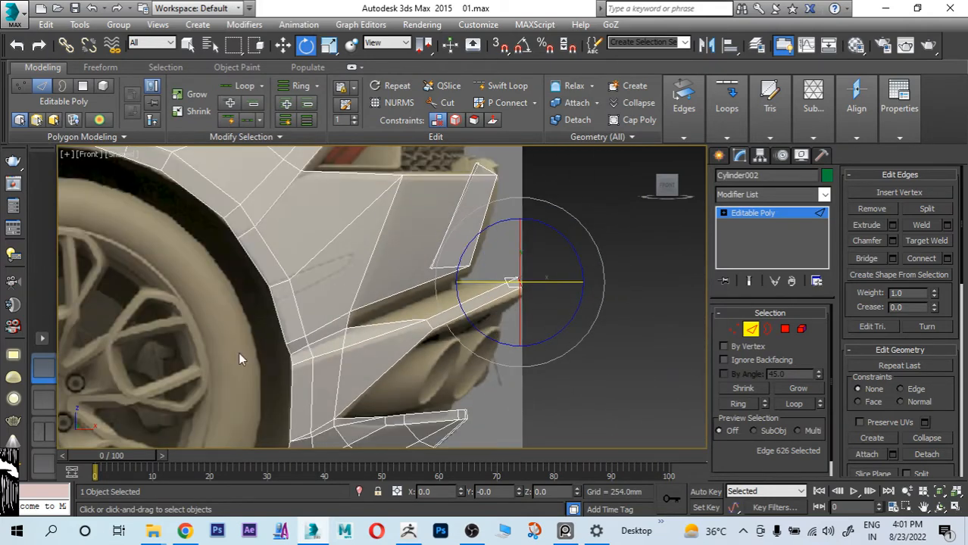
Step: Rotate the strip's end edge by about 7.7 degrees in the rear view so it stands vertical
key("alt+w")
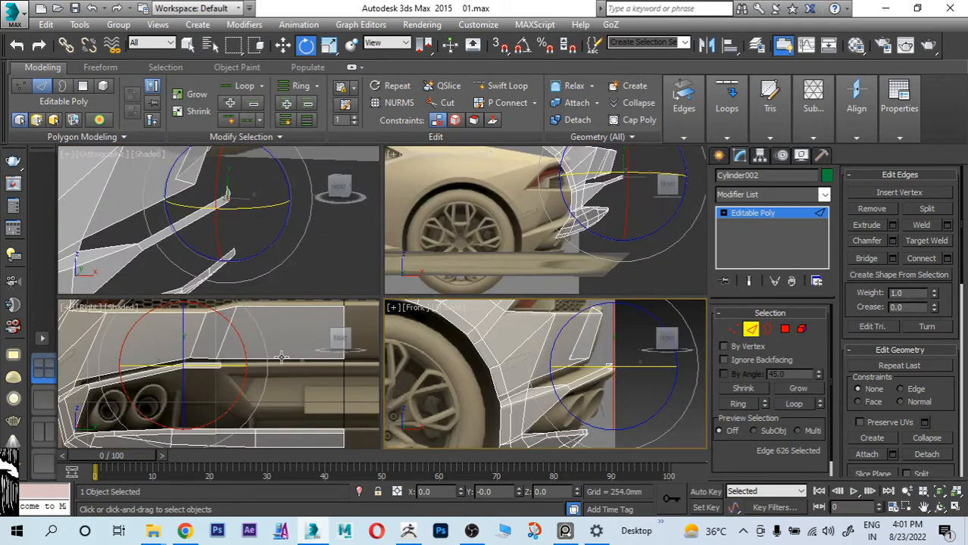
middle_click(281, 357)
key("alt+w")
middle_click_drag(470, 326, 366, 335)
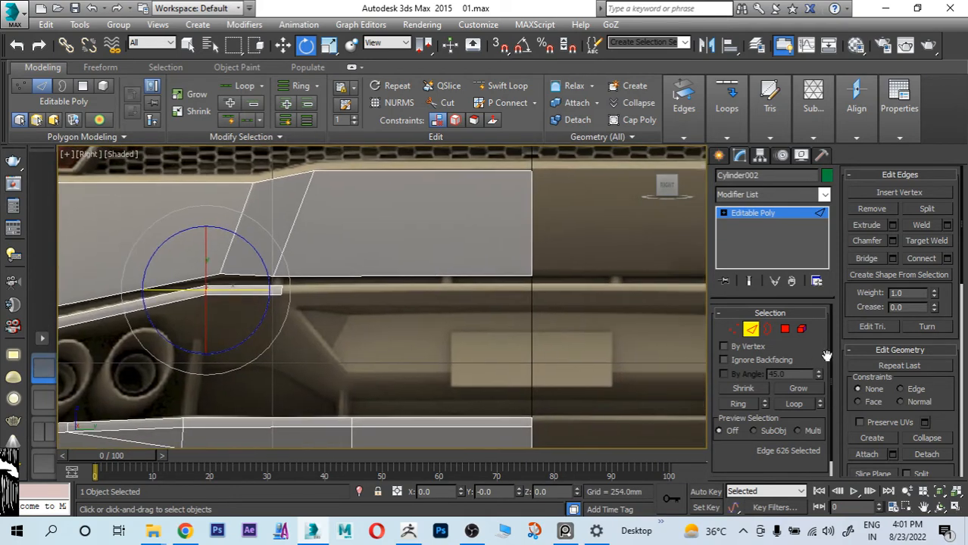
scroll(310, 323, "up", 4)
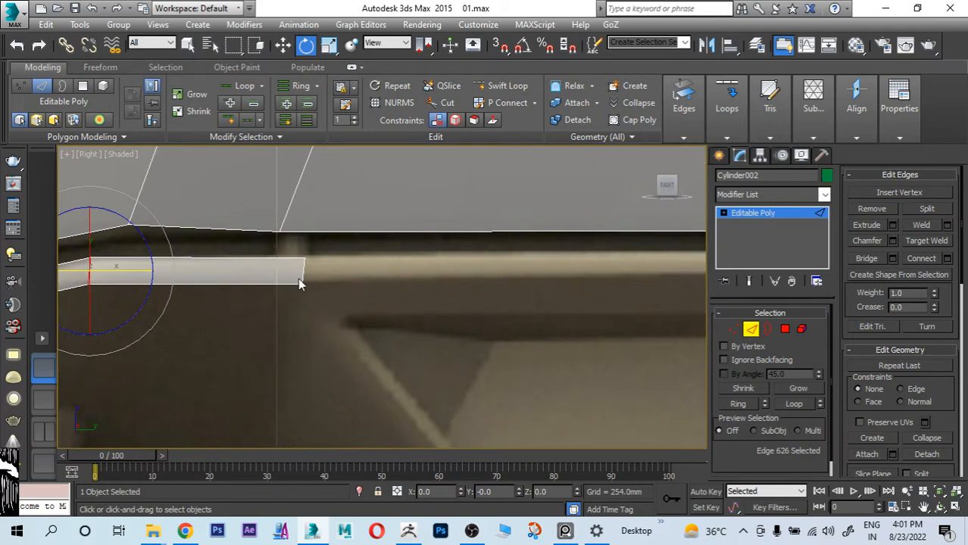
left_click(299, 284)
left_click_drag(357, 253, 365, 240)
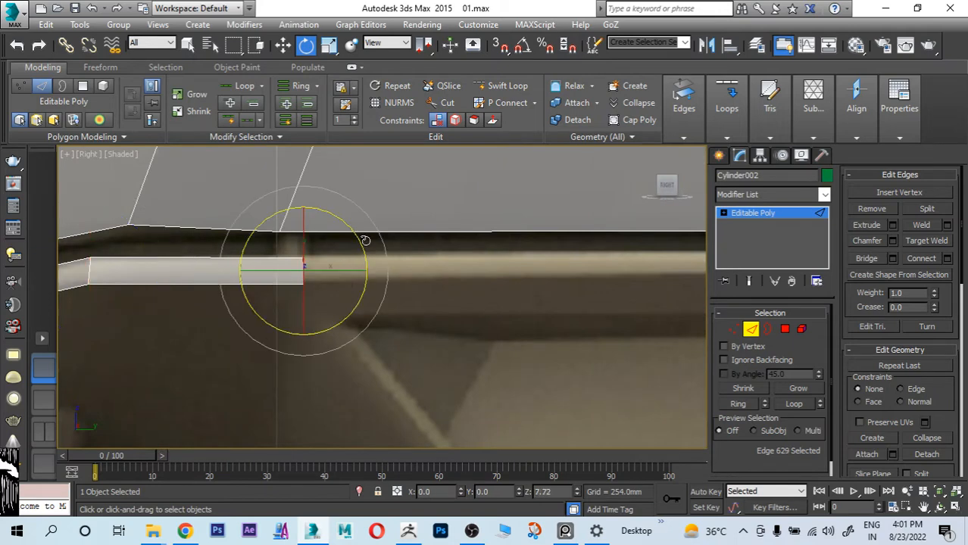
Step: Extend the trim strip from its end edge up to the car's centreline, to about Y -0.8 mm
key("w")
scroll(313, 292, "down", 4)
left_click_drag(372, 285, 620, 284, "shift")
scroll(569, 306, "up", 4)
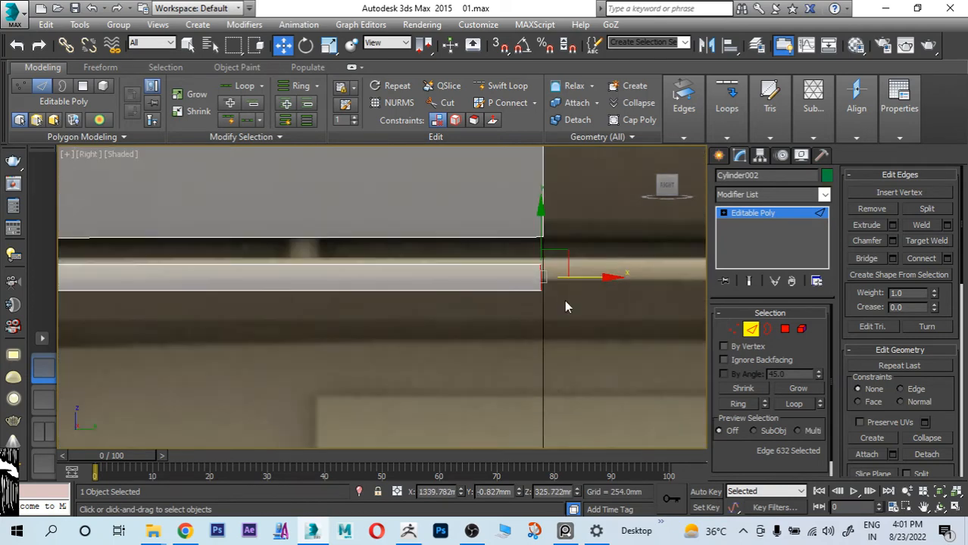
Step: Raise the strip's two end vertices to about Z 327.2 mm and set their shared Y position to 0
left_click(734, 328, "ctrl")
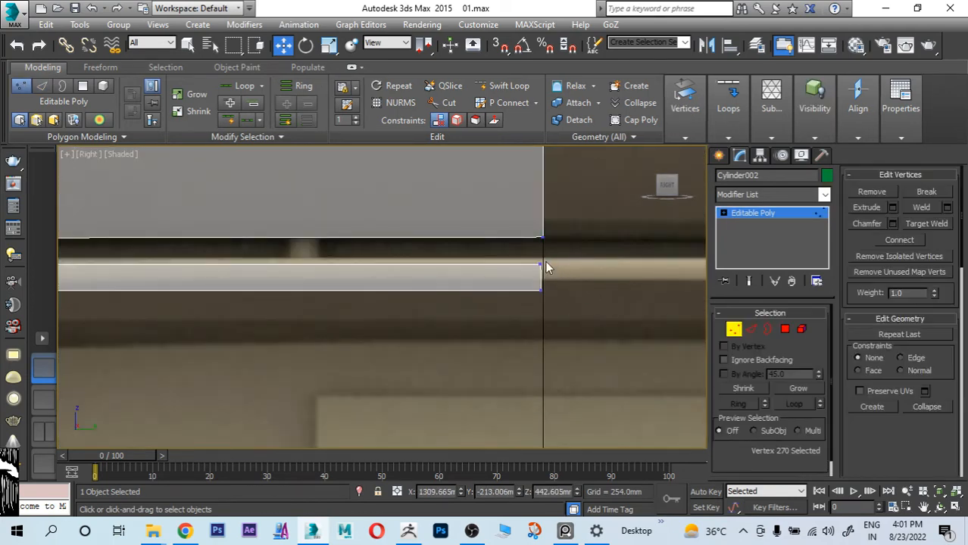
left_click_drag(541, 245, 542, 240)
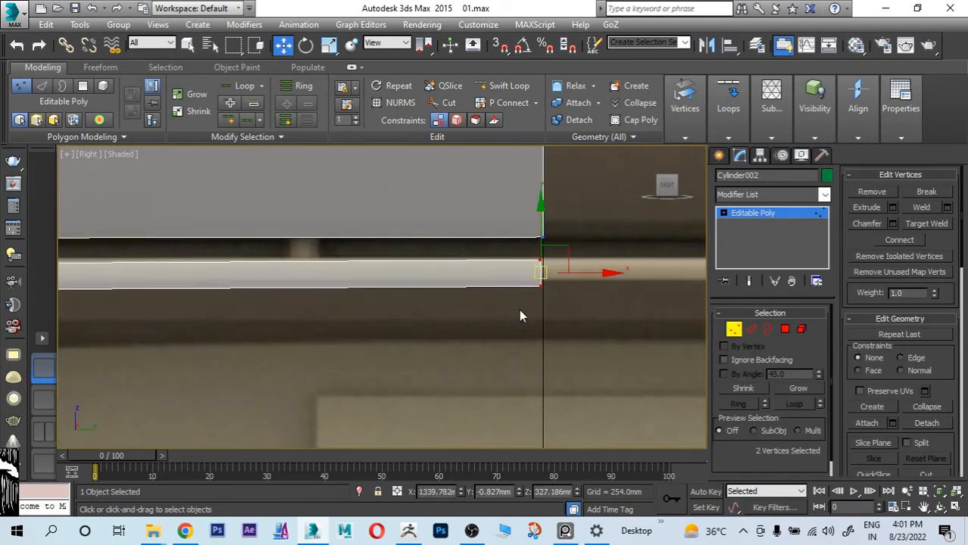
double_click(506, 492)
type("0")
key("Return")
Step: Set the Y position of the strip end's lower vertex and of its upper vertex individually to 0
scroll(541, 271, "up", 5)
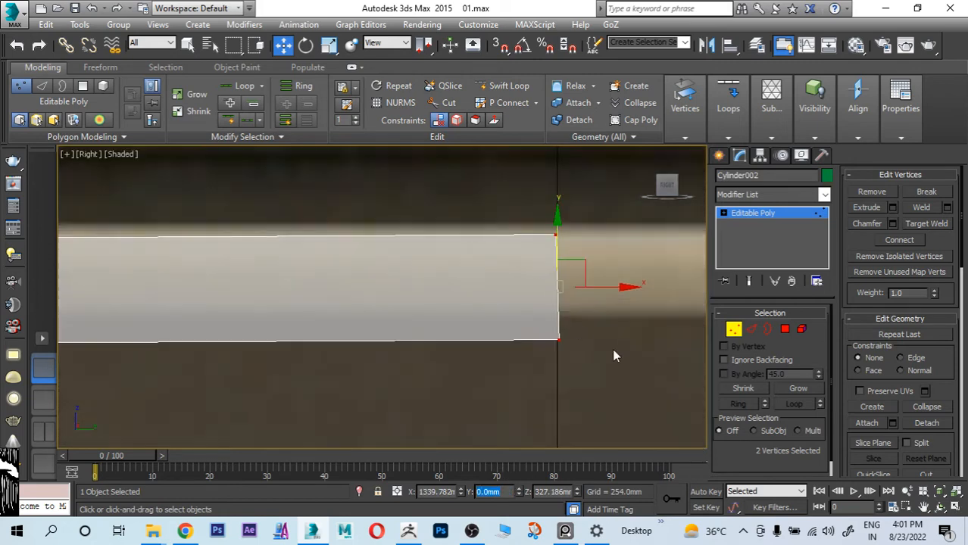
left_click(558, 340)
double_click(506, 492)
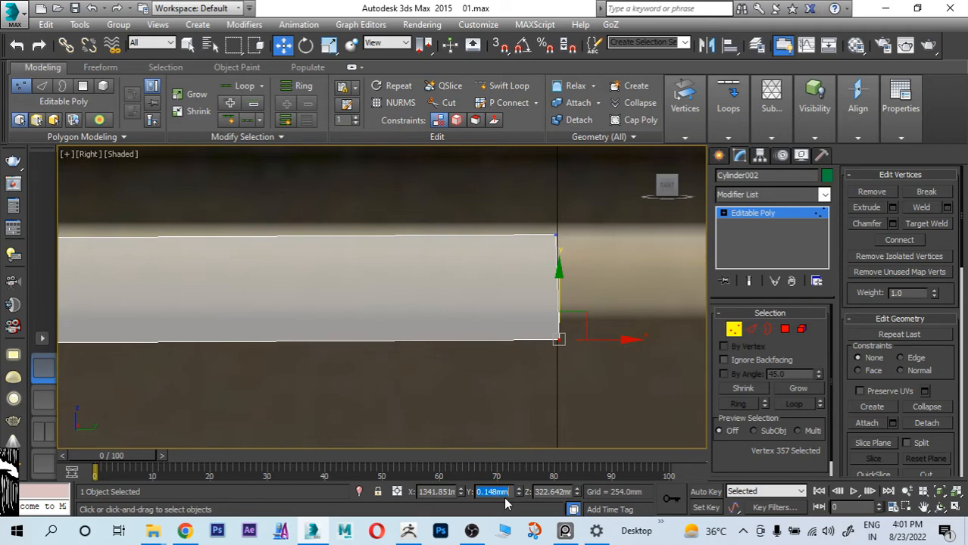
type("0")
key("Return")
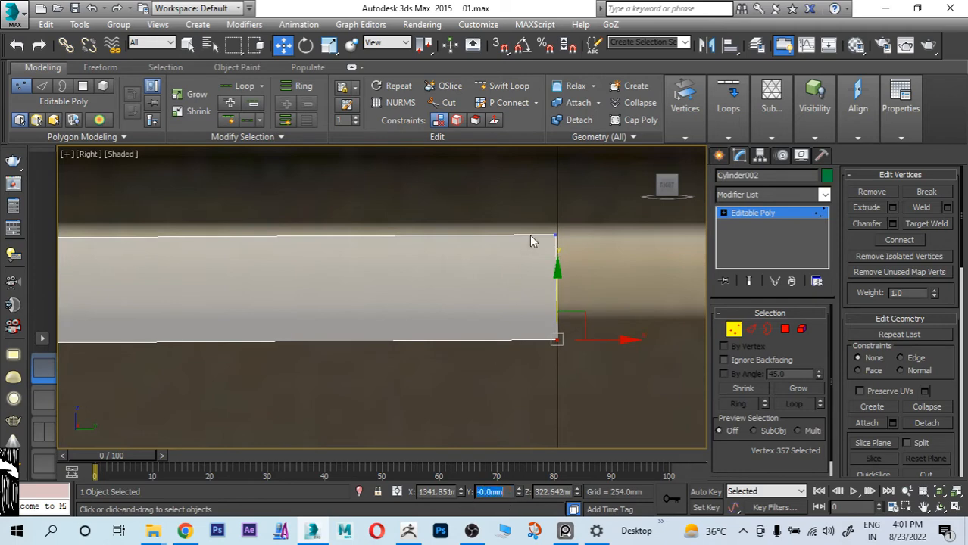
left_click(555, 234)
double_click(503, 493)
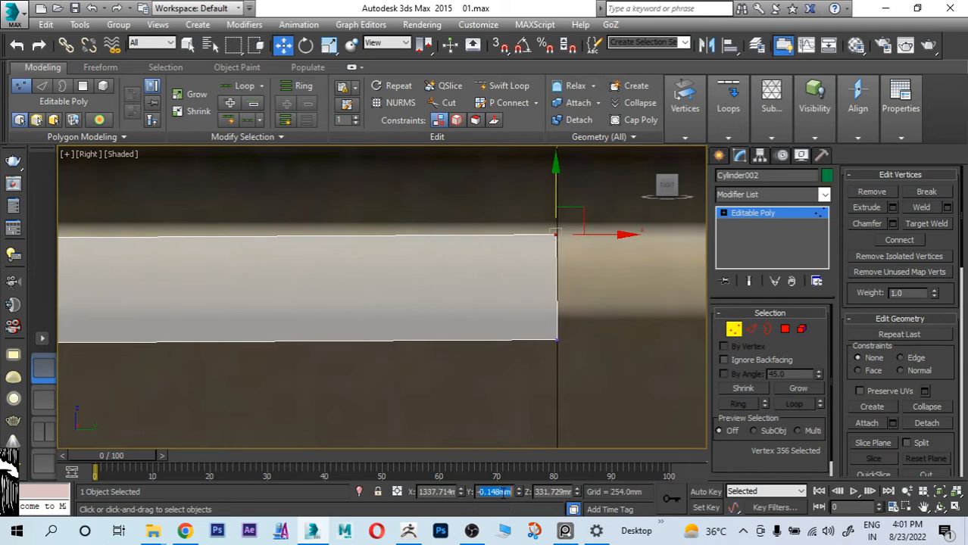
type("0")
key("Return")
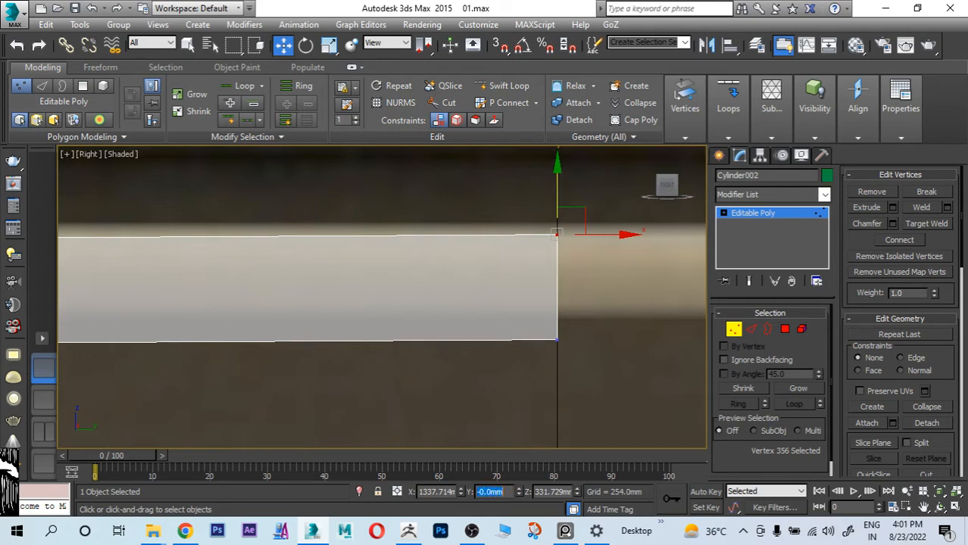
scroll(452, 312, "down", 5)
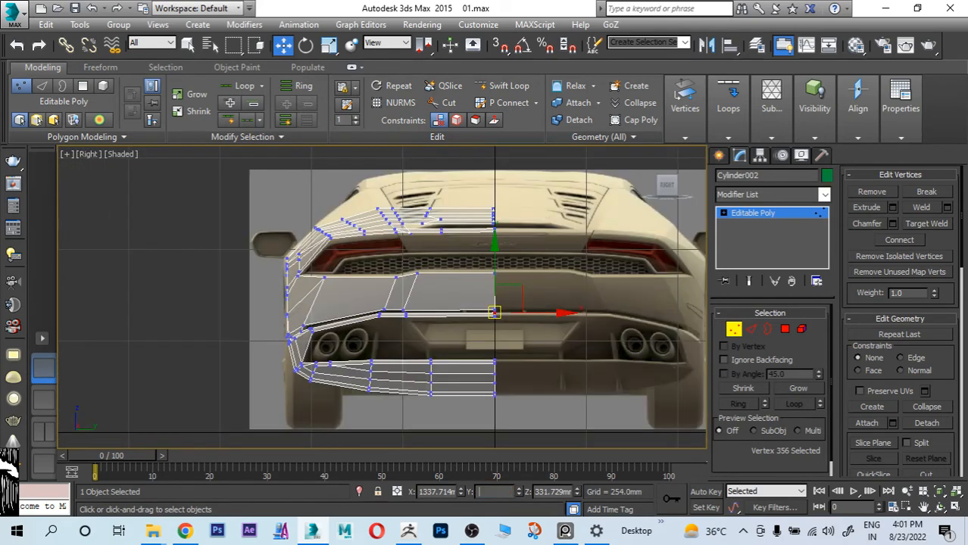
scroll(496, 316, "up", 6)
left_click_drag(491, 343, 475, 294)
key("alt+w")
middle_click(337, 218)
key("alt+w")
key("alt+w")
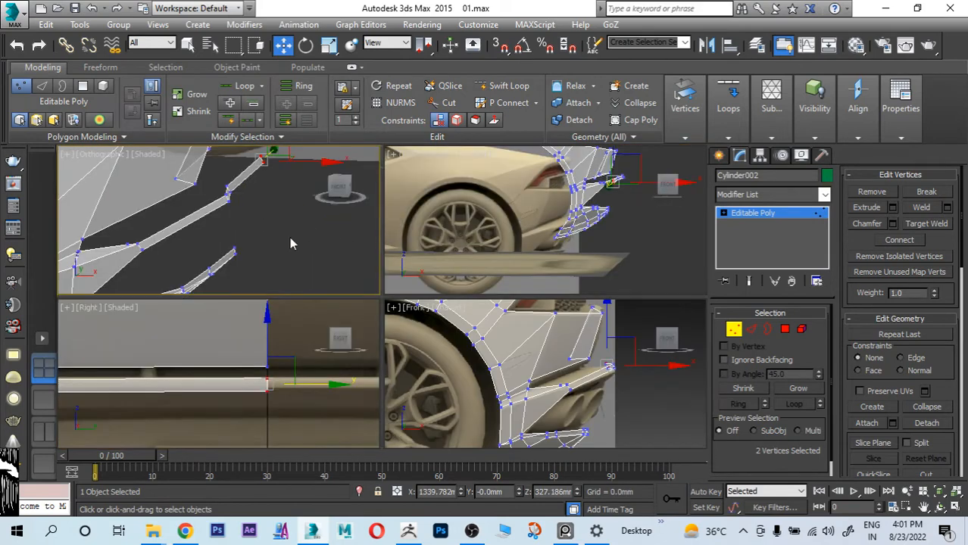
left_click(289, 238)
Step: In the top view, move the trim strip's two centreline end vertices rearward to about X 1349.1 mm
key("t")
scroll(314, 240, "down", 3)
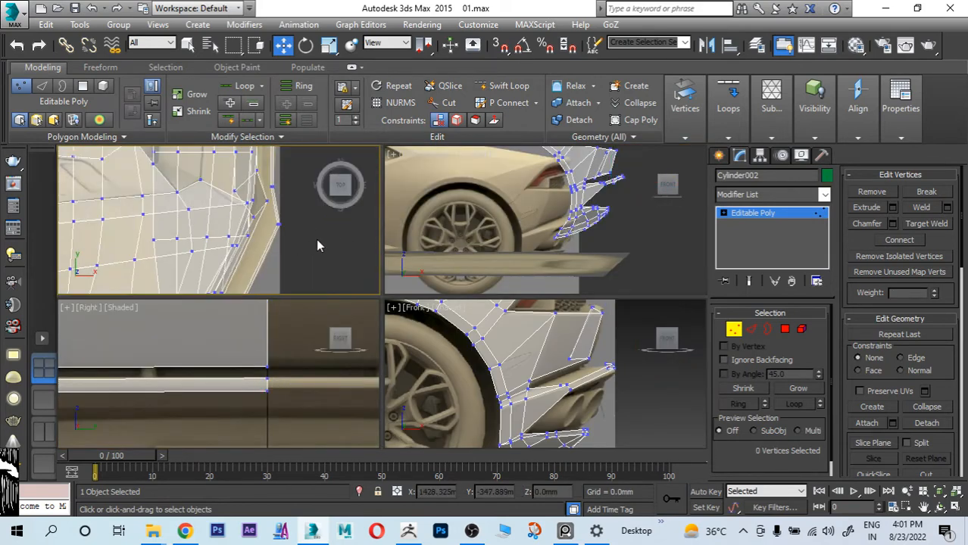
key("alt+w")
scroll(393, 251, "down", 4)
middle_click_drag(501, 234, 490, 320)
scroll(382, 223, "up", 7)
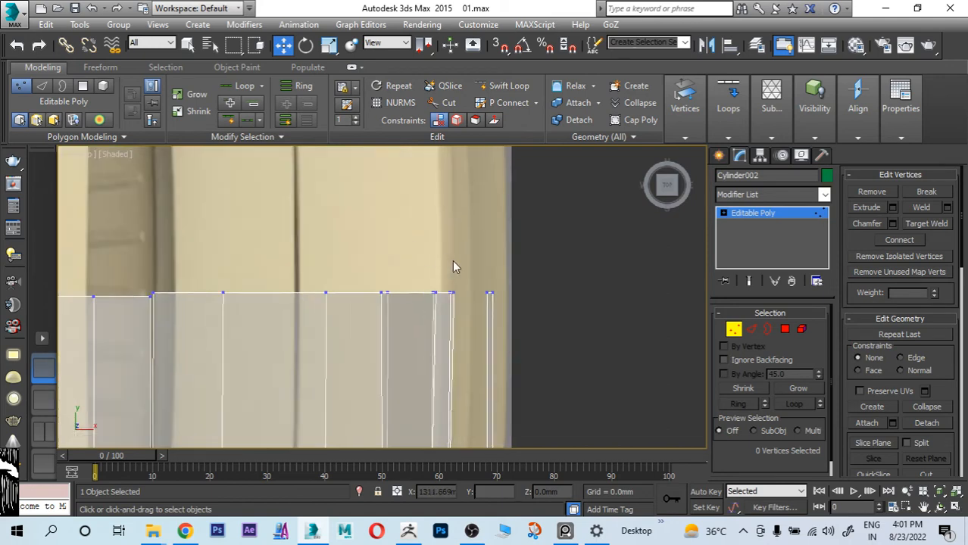
middle_click_drag(556, 271, 478, 220)
left_click_drag(413, 241, 504, 257)
Step: Examine the trim strip's alignment with the reference images in the top, side and orthographic views
scroll(519, 262, "down", 4)
middle_click_drag(519, 291, 506, 191)
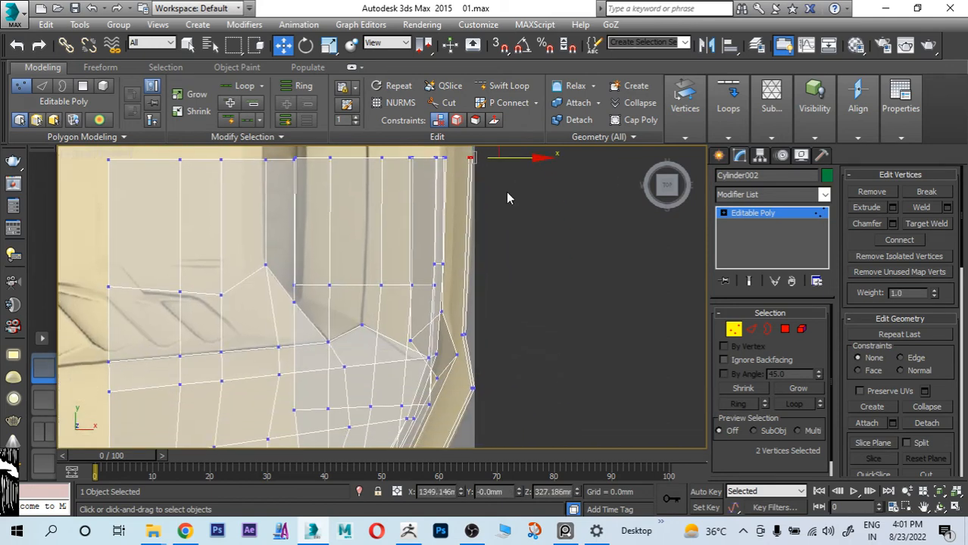
scroll(478, 312, "up", 4)
scroll(477, 312, "down", 3)
middle_click_drag(489, 314, 508, 347)
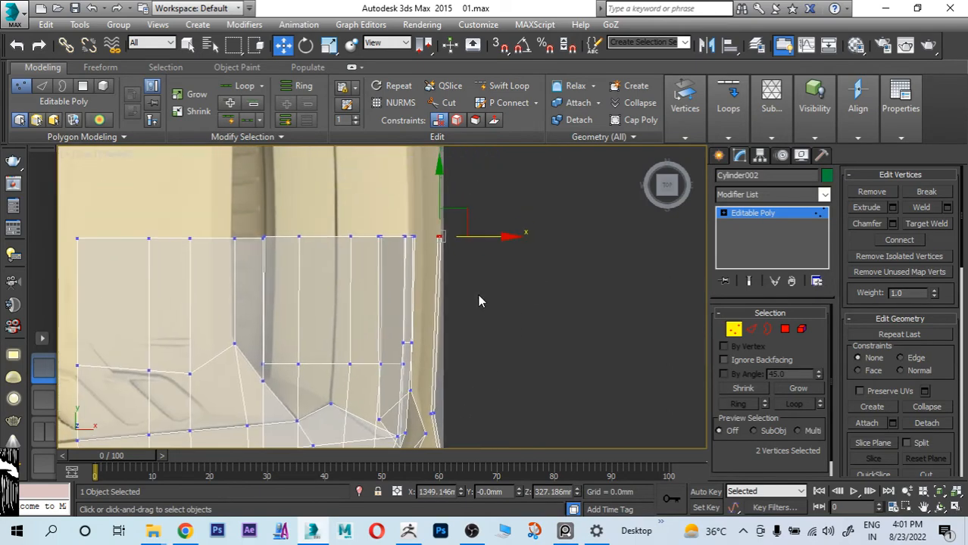
scroll(480, 296, "down", 4)
key("alt+w")
middle_click(516, 312)
key("alt+w")
key("alt+w")
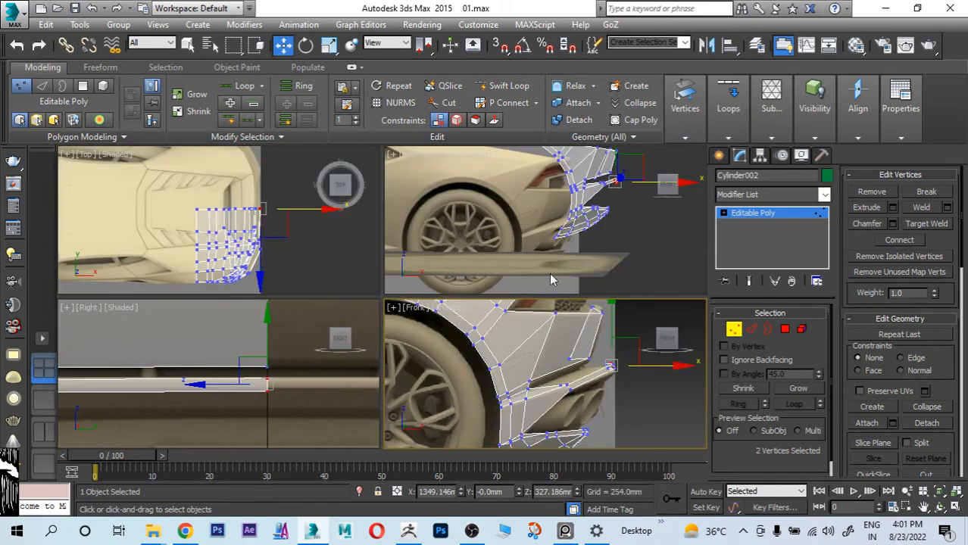
middle_click(550, 275)
key("alt+w")
middle_click_drag(535, 301, 494, 307, "alt")
scroll(494, 300, "down", 5)
Step: Switch from vertex to polygon editing and unhide all hidden polygons of the car body
left_click(734, 328)
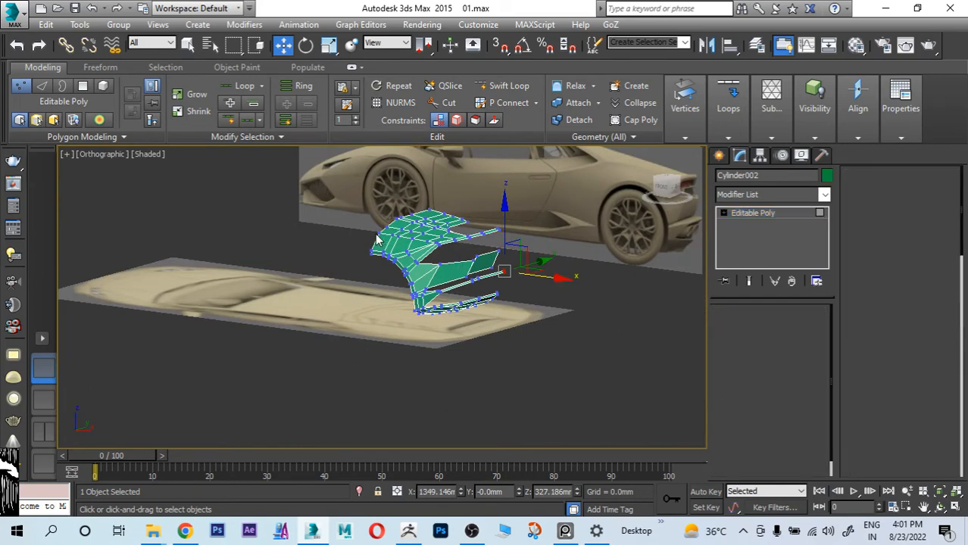
key("4")
scroll(387, 239, "up", 3)
left_click(404, 248)
left_click_drag(937, 367, 937, 323)
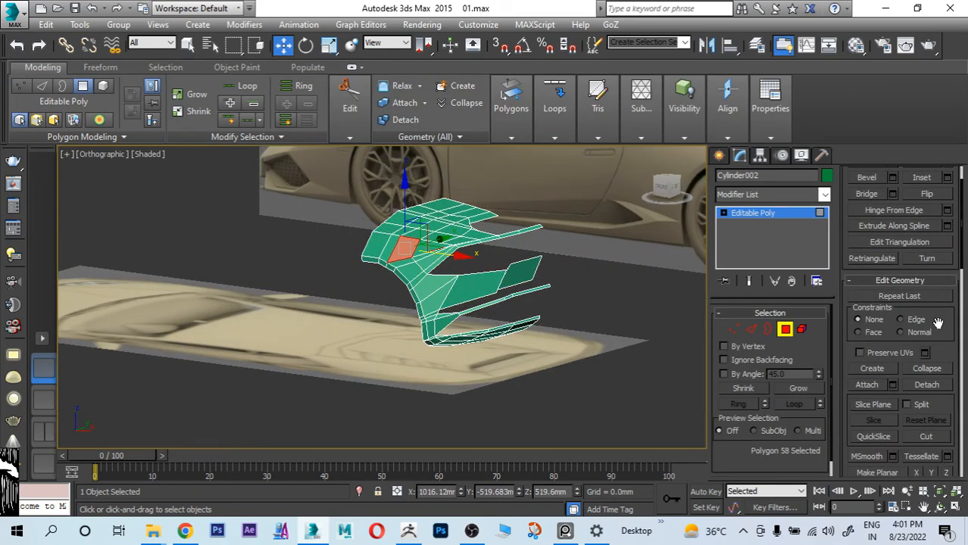
scroll(938, 325, "down", 3)
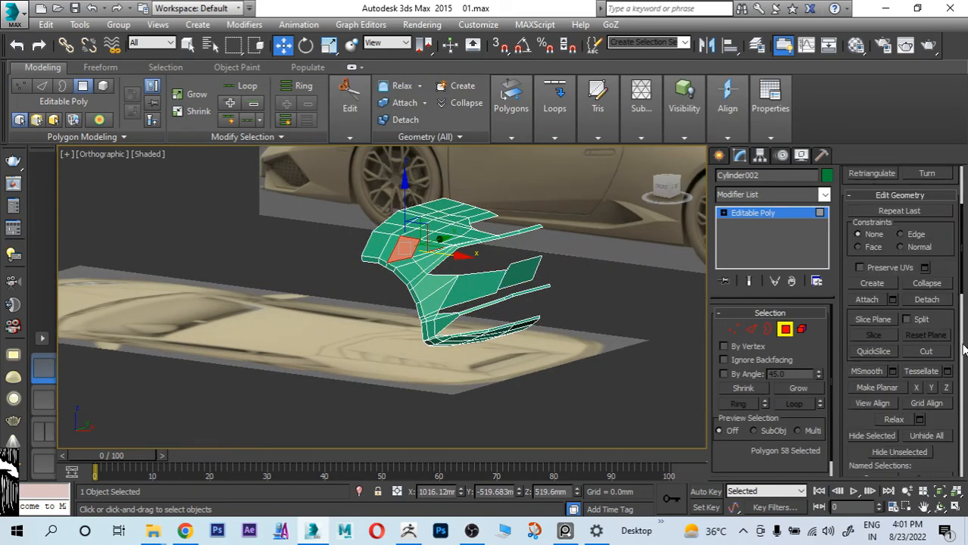
left_click(942, 437)
Step: Examine the complete car body mesh from the rear, above, the front and the side, briefly checking it in wireframe
middle_click_drag(681, 315, 528, 213, "alt")
middle_click_drag(504, 317, 488, 303, "alt")
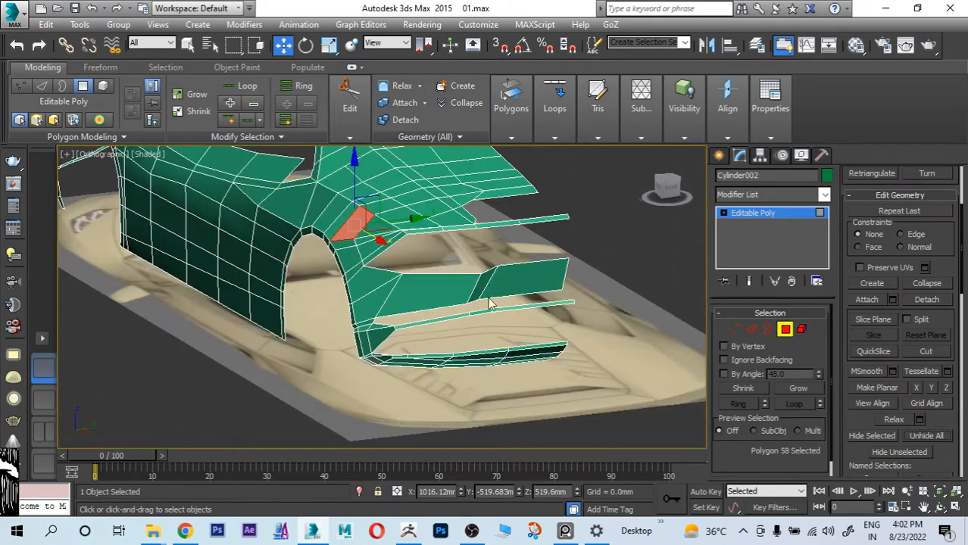
mouse_move(410, 261)
middle_mouse_down("alt")
mouse_move(423, 269)
mouse_move(414, 265)
middle_mouse_up("alt")
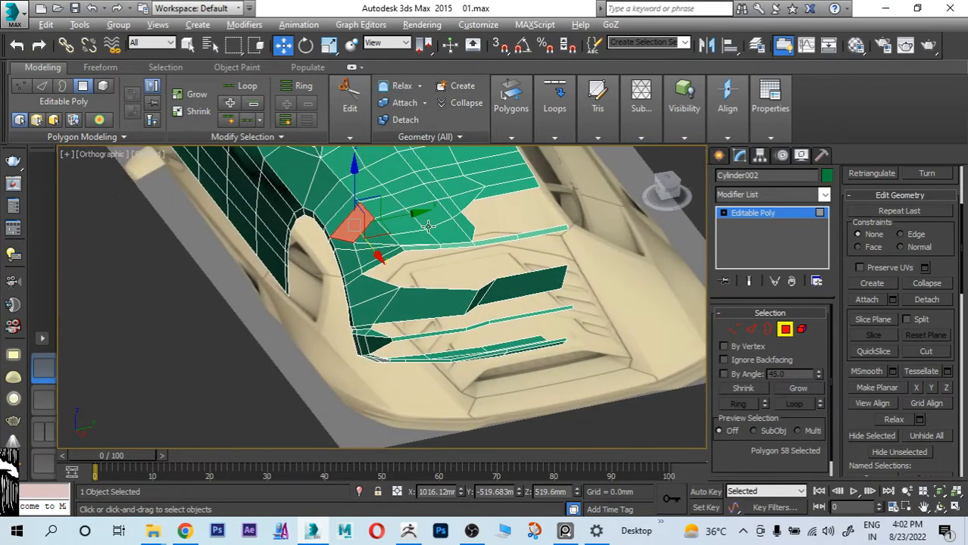
middle_click_drag(428, 226, 513, 347, "alt")
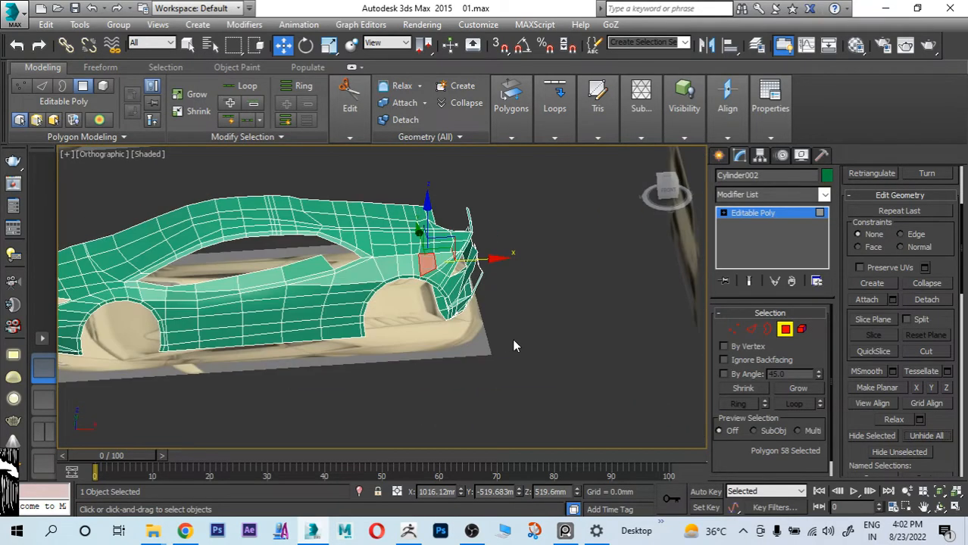
key("F3")
key("F3")
middle_click_drag(544, 283, 575, 292, "alt")
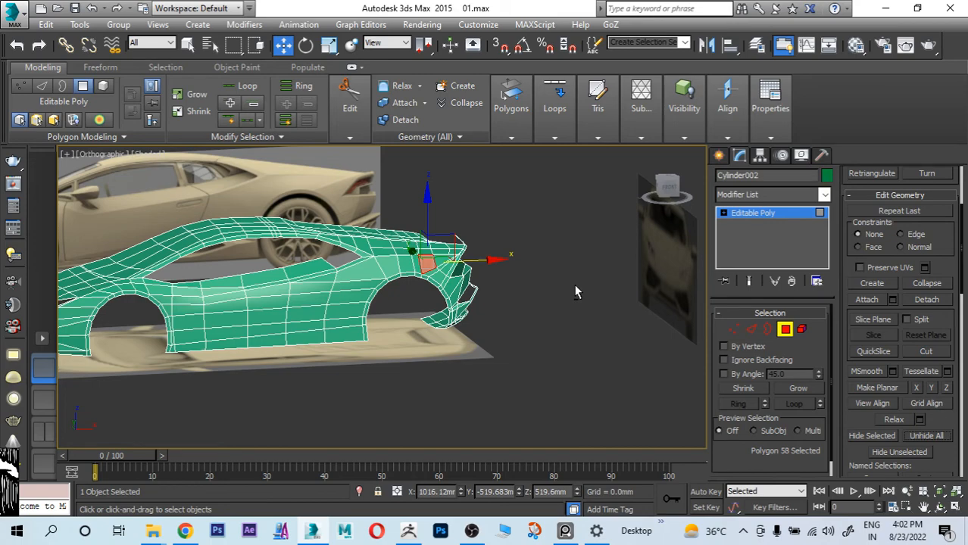
middle_click_drag(557, 260, 558, 319, "alt")
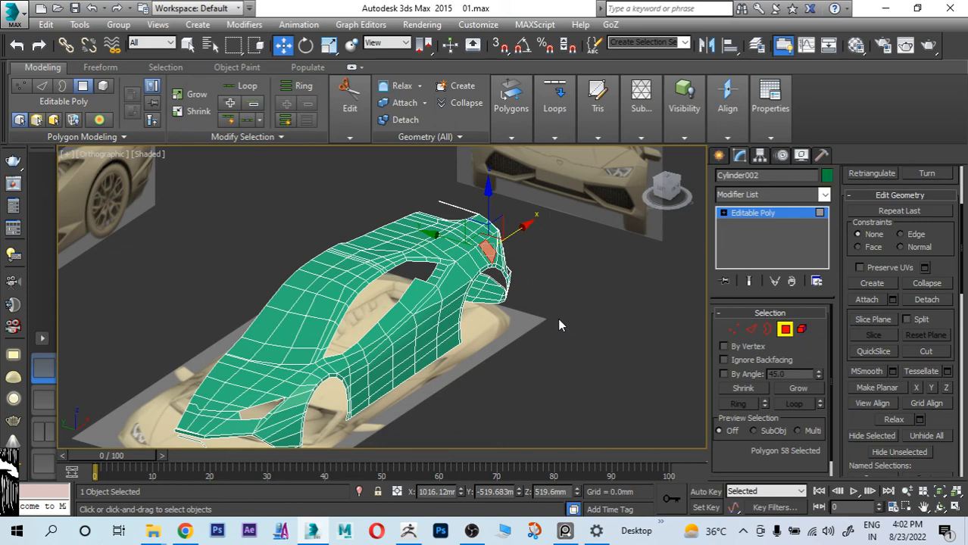
middle_click_drag(540, 311, 463, 295, "alt")
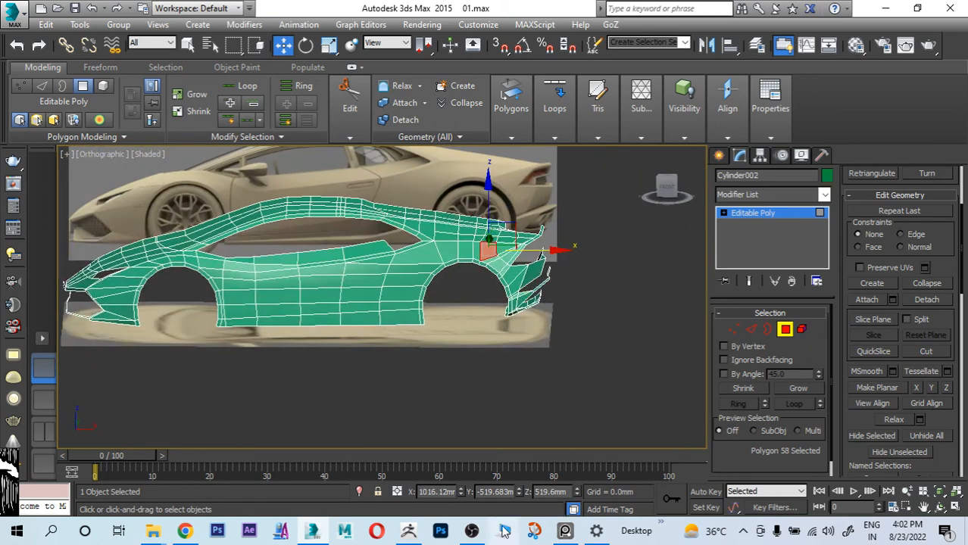
left_click(471, 531)
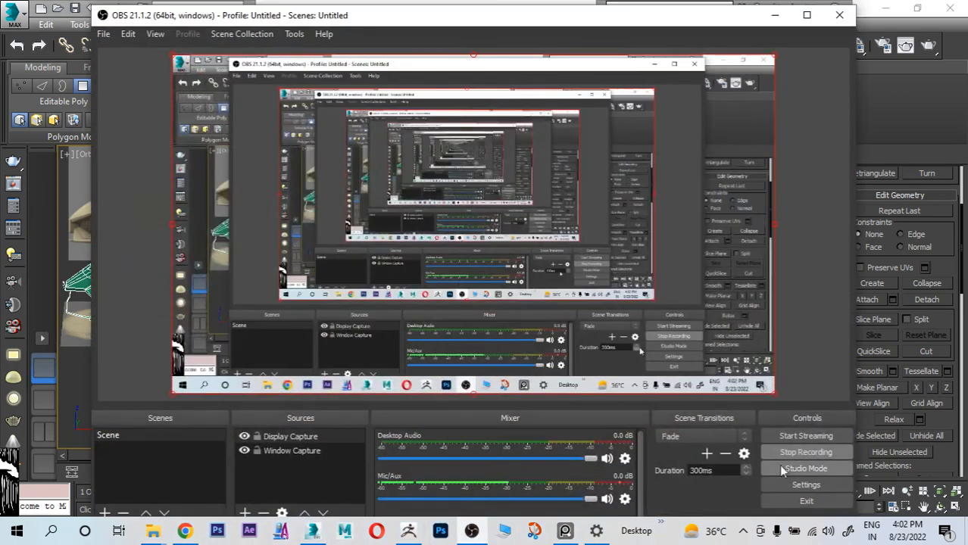